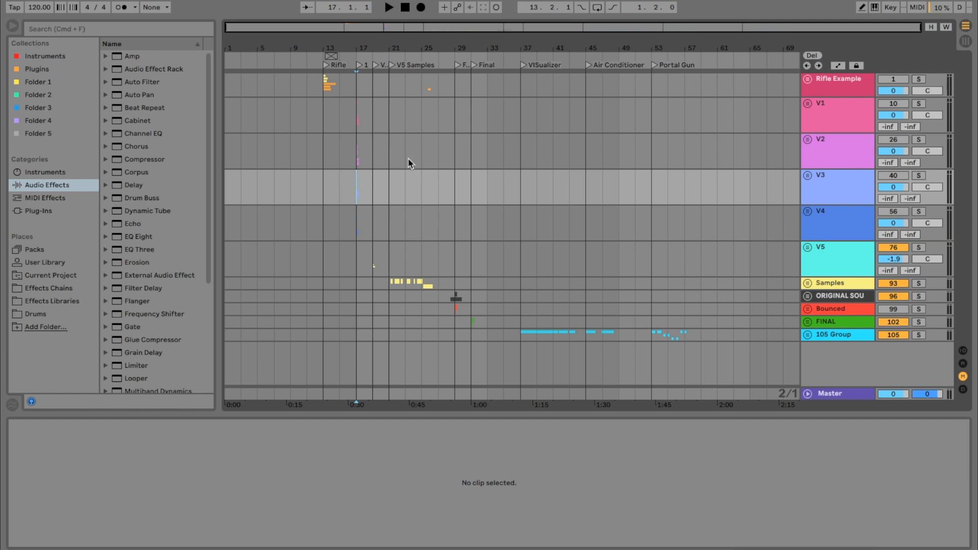
# - Survey the full arrangement layout and take a closer look at the layered V1 to V4 clips at bar 17
pyautogui.moveTo(713, 345); pyautogui.dragTo(305, 88)
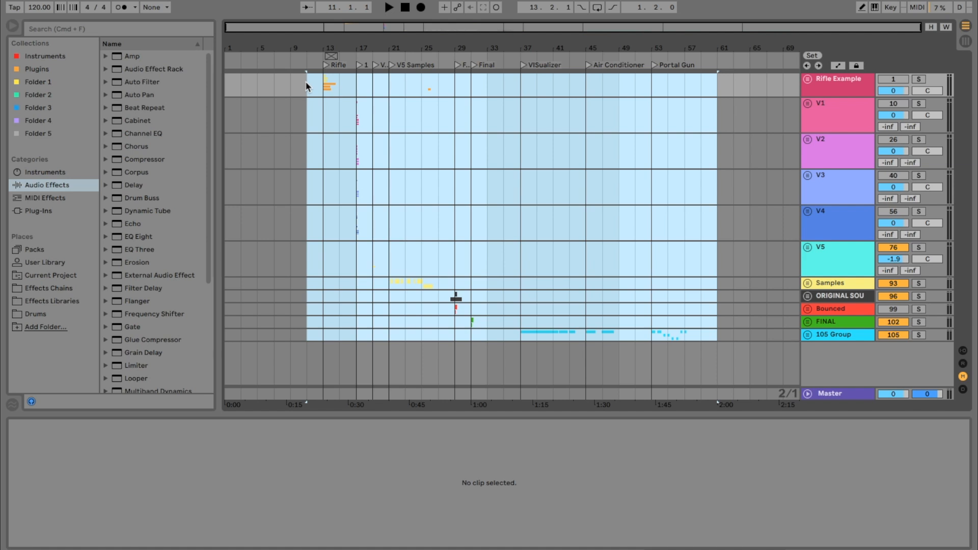
pyautogui.click(388, 180)
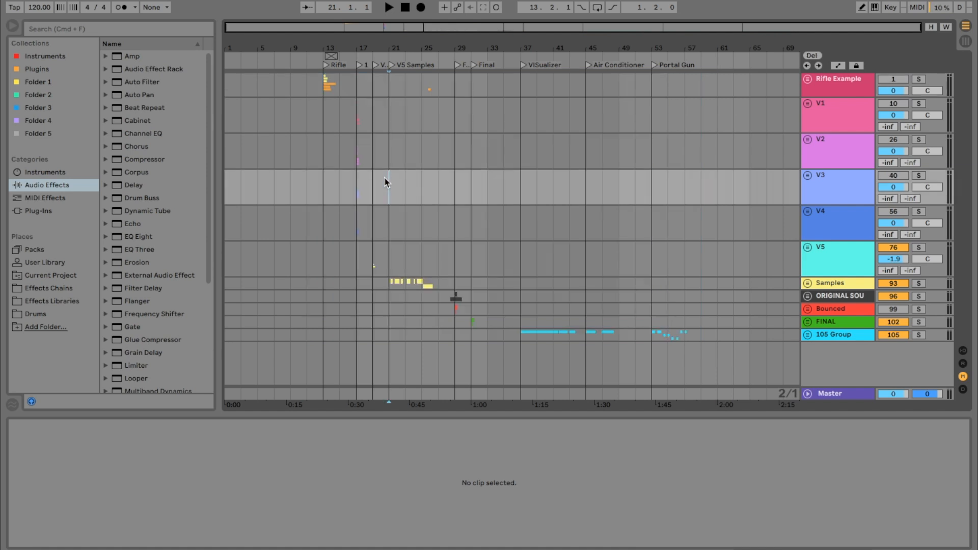
pyautogui.moveTo(388, 188); pyautogui.dragTo(377, 196)
pyautogui.moveTo(345, 51); pyautogui.dragTo(400, 30)
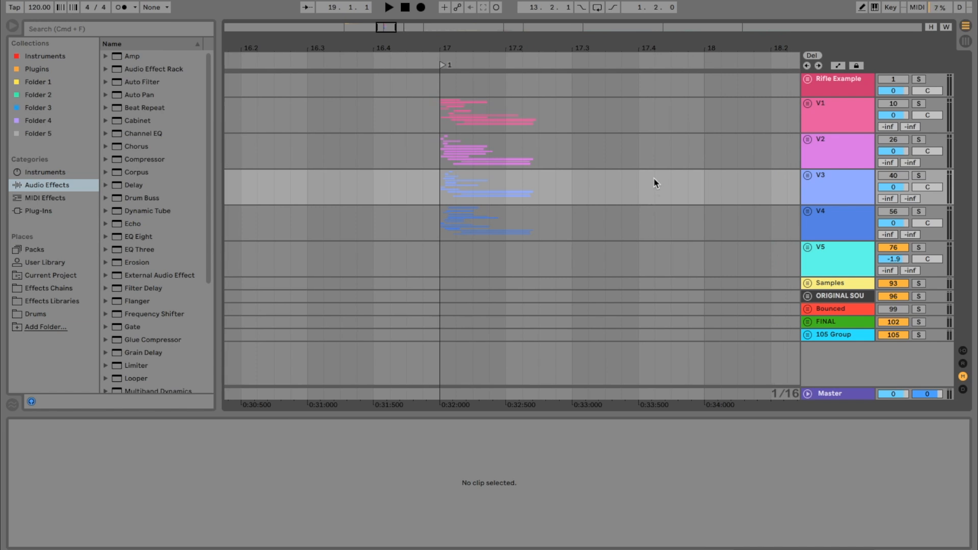
pyautogui.moveTo(529, 49); pyautogui.dragTo(437, 4)
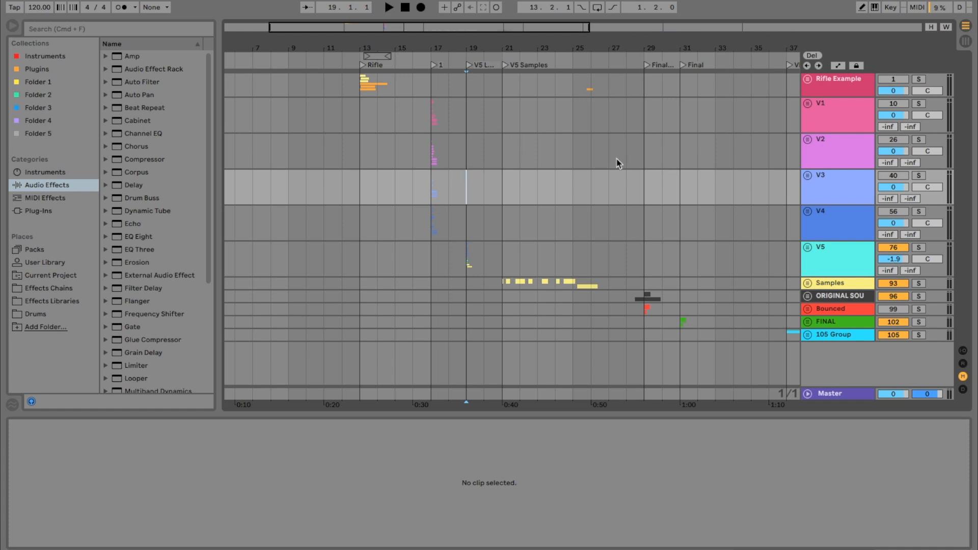
pyautogui.moveTo(587, 43); pyautogui.dragTo(428, 43)
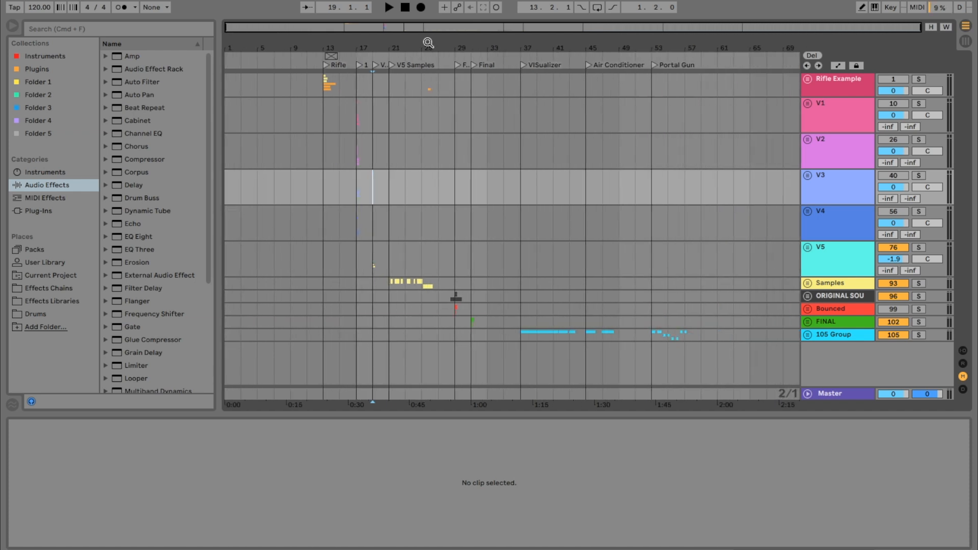
pyautogui.click(555, 153)
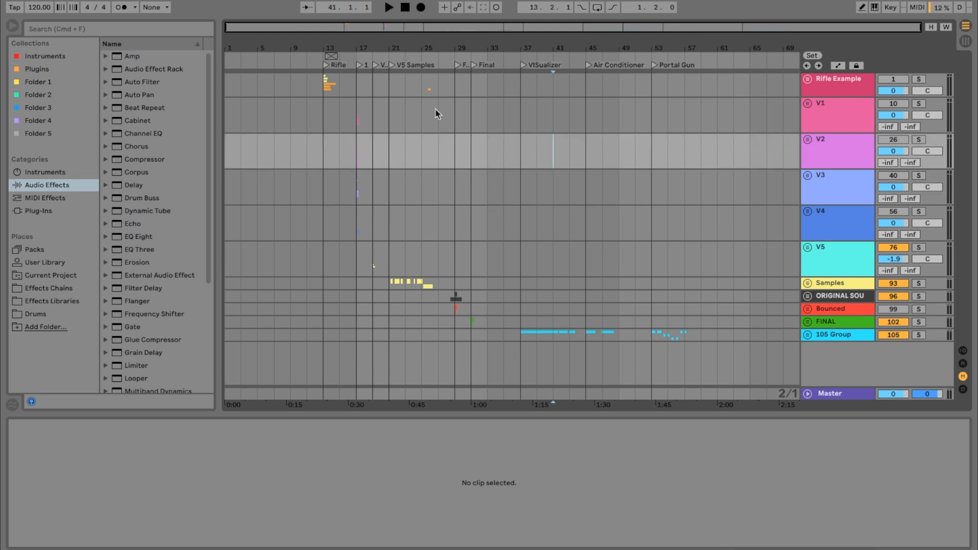
pyautogui.click(325, 116)
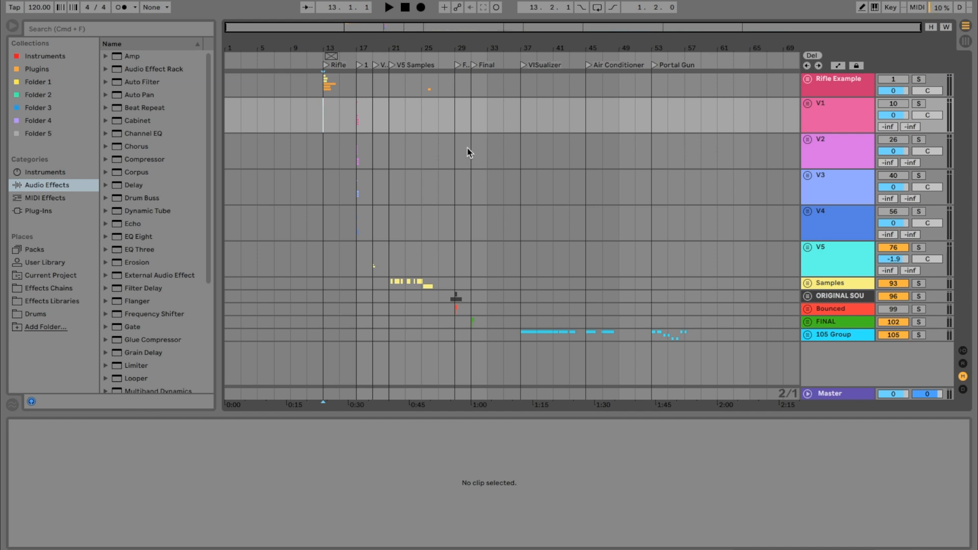
pyautogui.moveTo(513, 150); pyautogui.dragTo(318, 256)
pyautogui.moveTo(286, 158)
pyautogui.mouseDown()
pyautogui.moveTo(569, 252)
pyautogui.moveTo(716, 334)
pyautogui.moveTo(746, 335)
pyautogui.mouseUp()
pyautogui.click(747, 334)
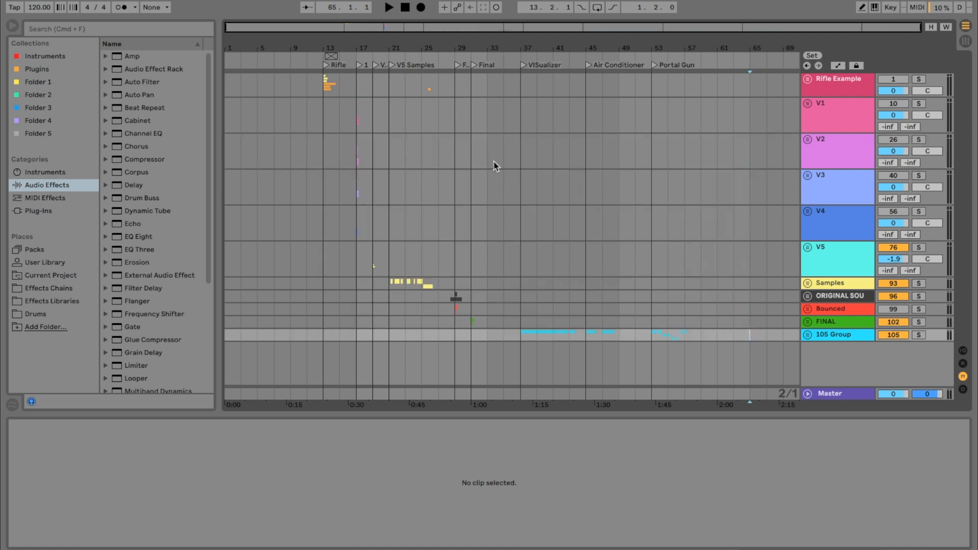
pyautogui.click(463, 125)
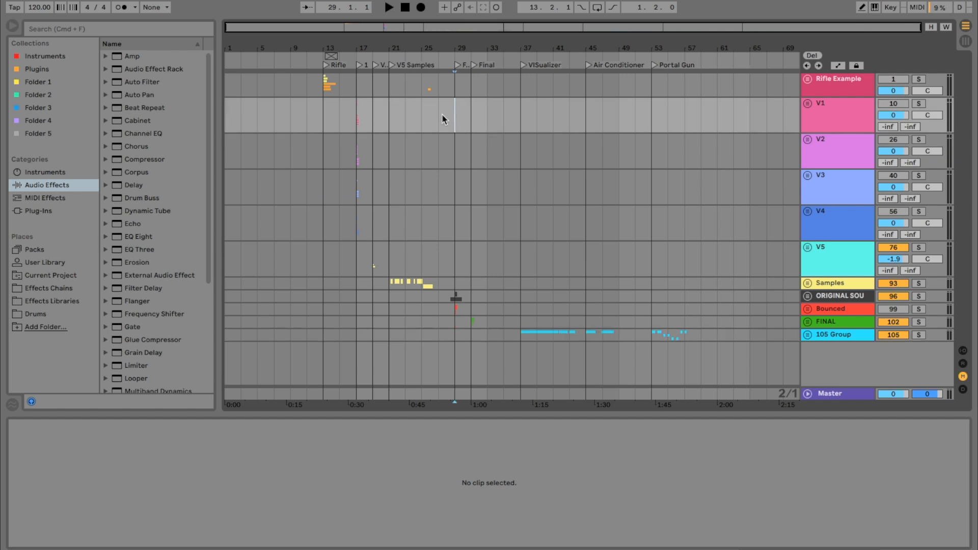
pyautogui.click(318, 113)
pyautogui.click(838, 92)
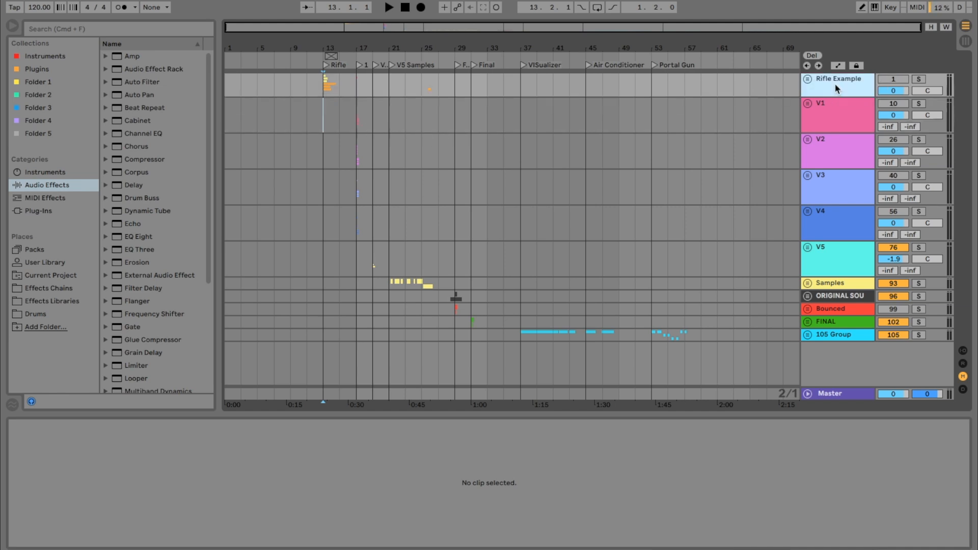
pyautogui.click(840, 335)
pyautogui.click(650, 185)
pyautogui.click(325, 110)
# - Activate the Rifle Example group track and place the insert marker at bar 13
pyautogui.click(857, 84)
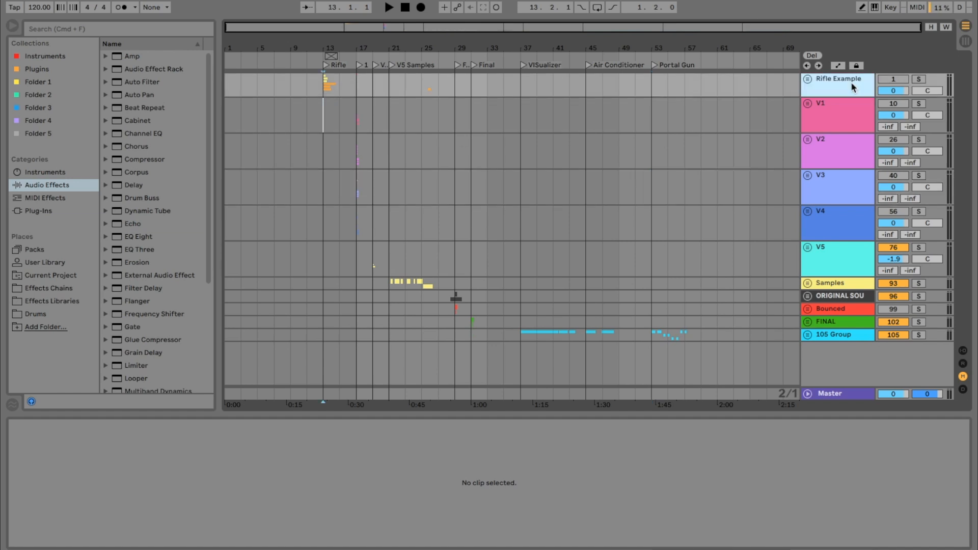
pyautogui.click(900, 82)
pyautogui.click(323, 108)
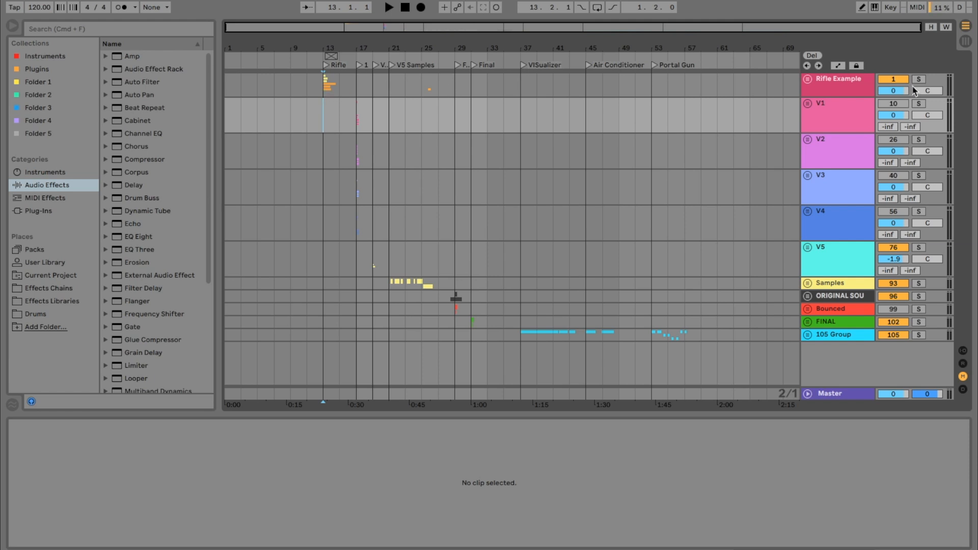
# - Play the layered Rifle Example clips from bar 13 with the group unfolded, and fold the group again
pyautogui.click(807, 79)
pyautogui.moveTo(333, 48); pyautogui.dragTo(329, 46)
pyautogui.click(286, 162)
pyautogui.press('space')
pyautogui.press('space')
pyautogui.click(807, 79)
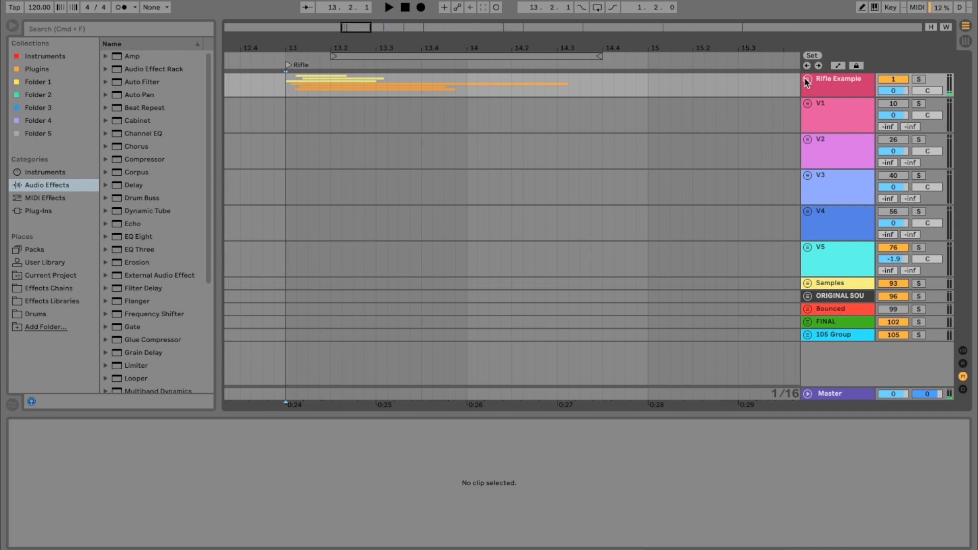
# - Show the V1 through V5 version groups by selecting all five group tracks together
pyautogui.moveTo(662, 50); pyautogui.dragTo(391, 18)
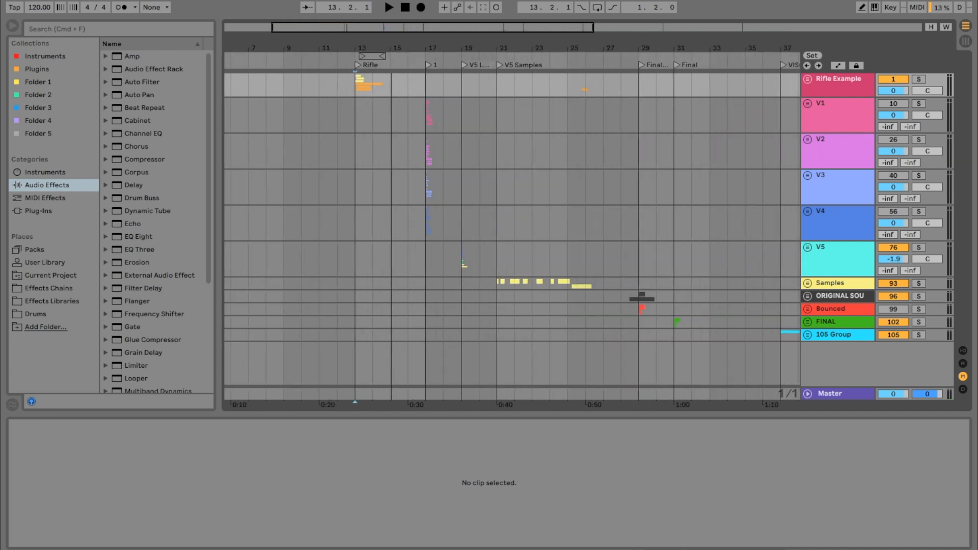
pyautogui.click(469, 108)
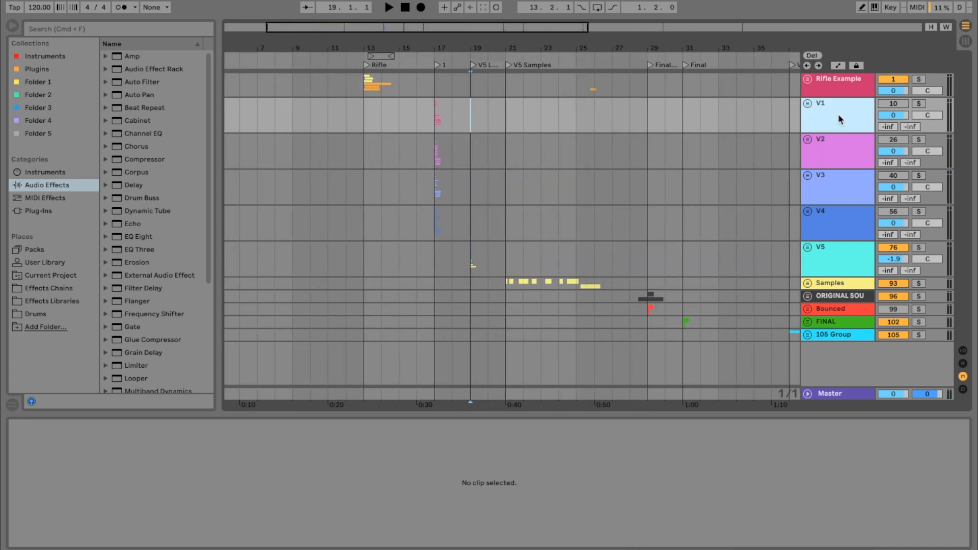
pyautogui.keyDown('shift'); pyautogui.click(839, 253); pyautogui.keyUp('shift')
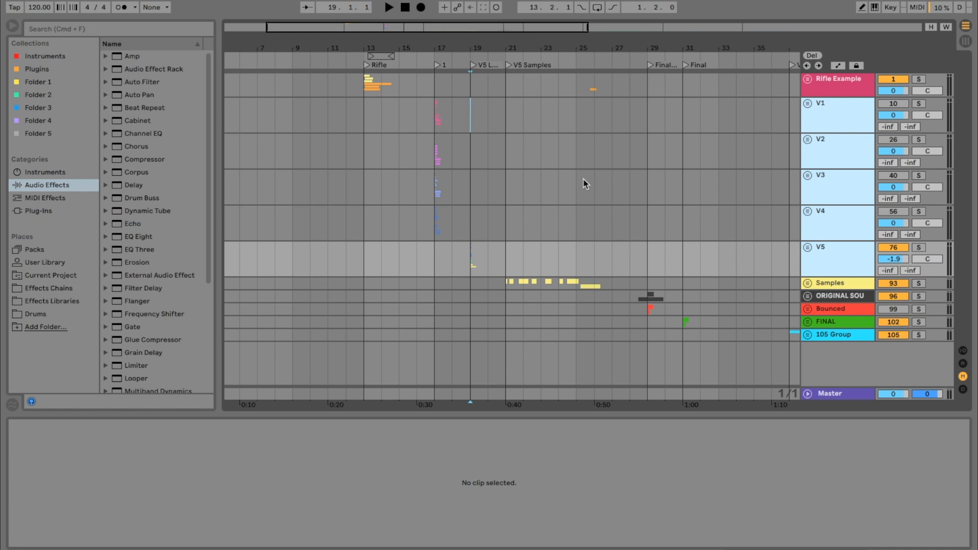
pyautogui.click(422, 266)
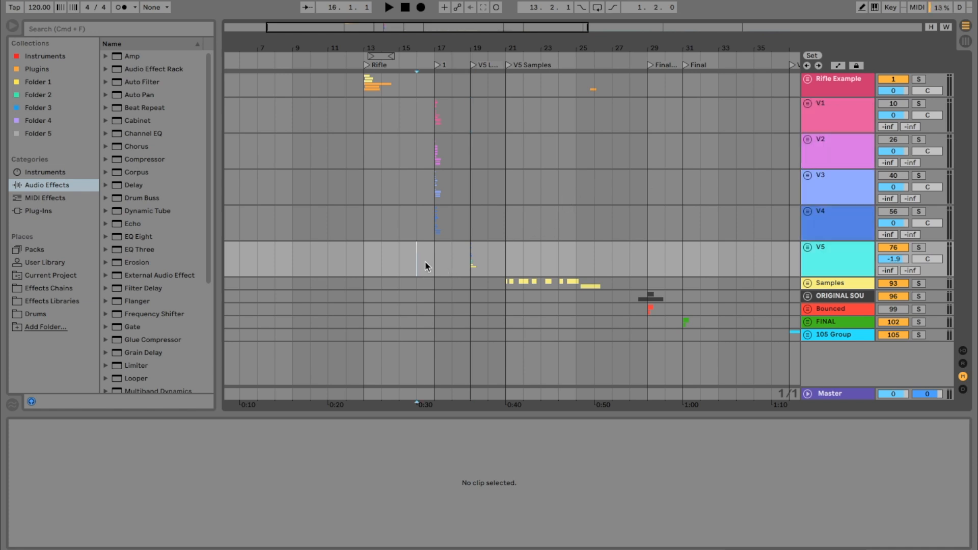
pyautogui.click(415, 256)
pyautogui.click(833, 116)
pyautogui.keyDown('shift'); pyautogui.click(830, 252); pyautogui.keyUp('shift')
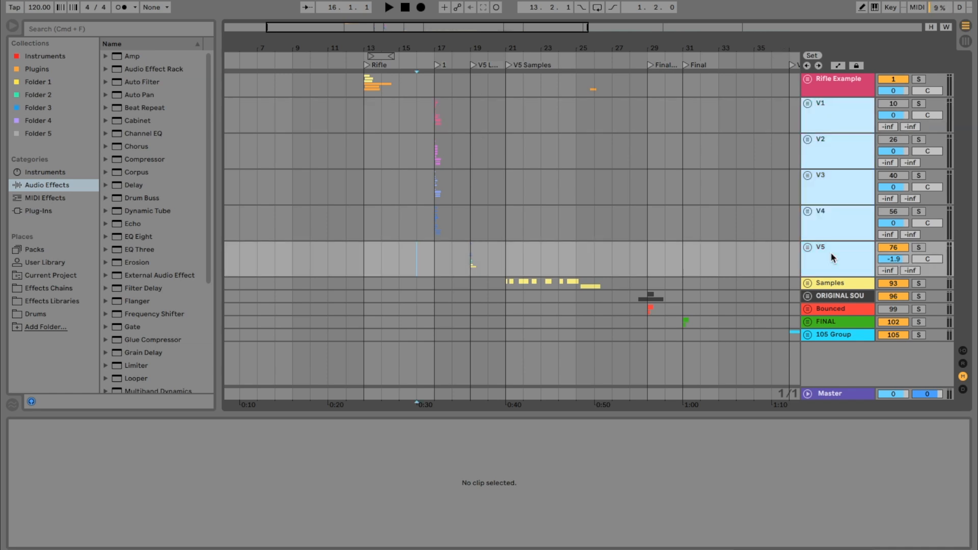
# - Go through the Rifle Example, V1, V2, V3, V4 and V5 group tracks one at a time
pyautogui.click(846, 91)
pyautogui.click(829, 130)
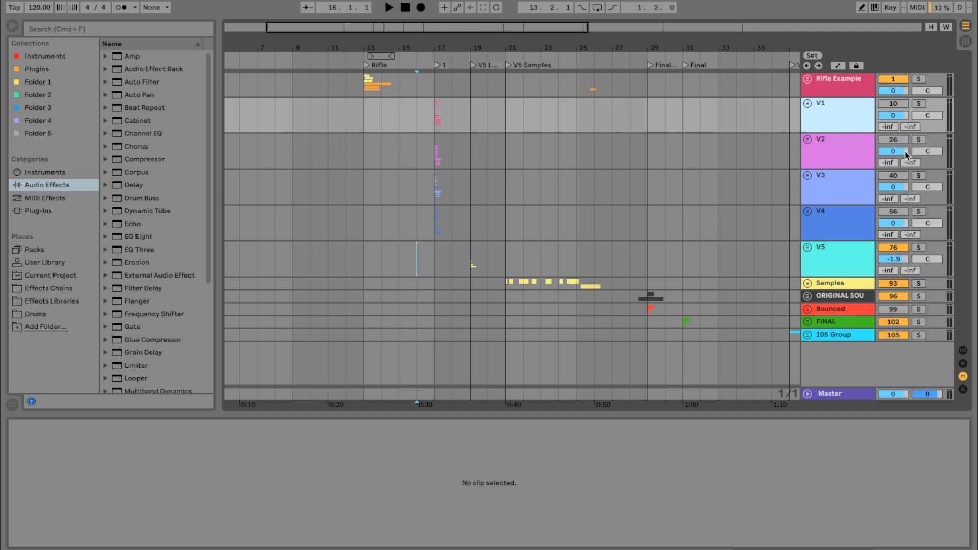
pyautogui.click(838, 156)
pyautogui.click(840, 201)
pyautogui.click(840, 219)
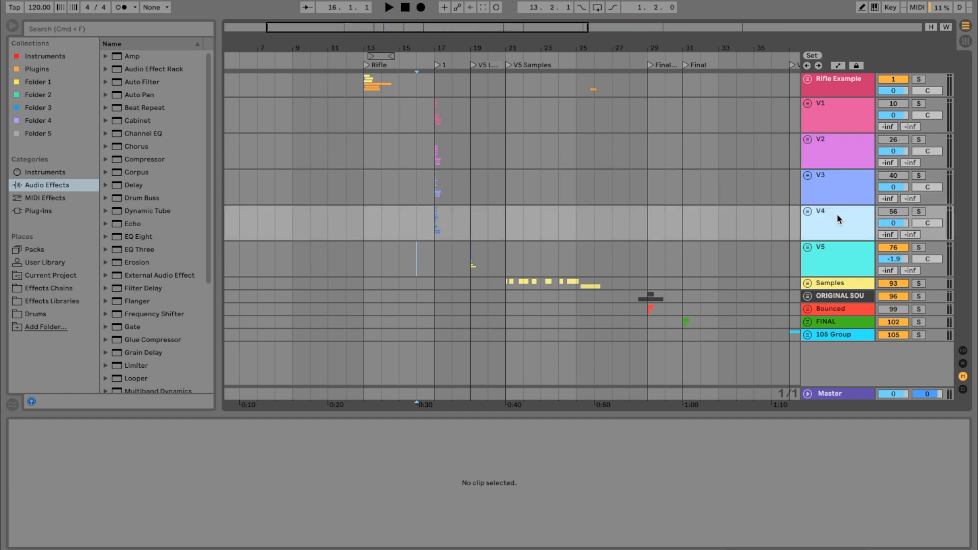
pyautogui.click(822, 267)
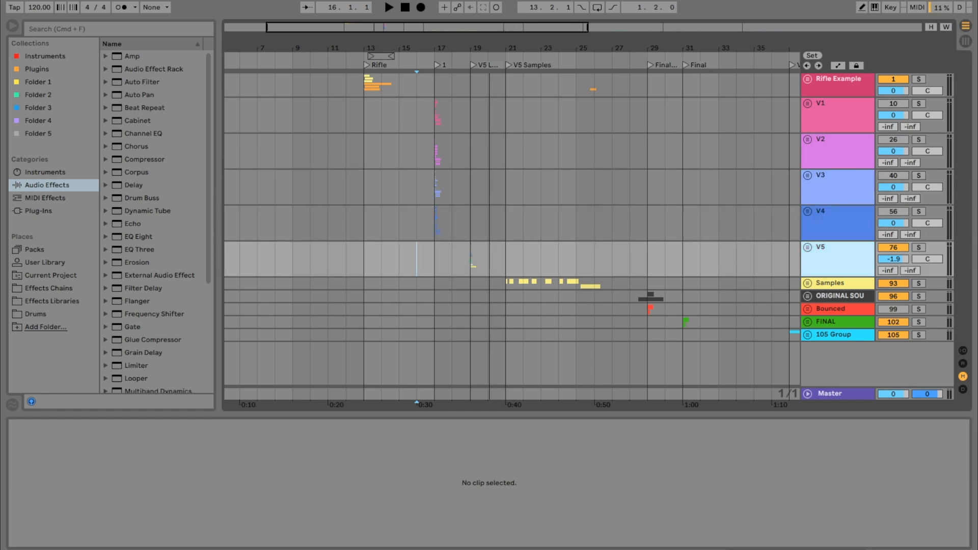
# - Select the V1 to V4 groups, the V5 group alone, and the V1 to V5 time range from bar 17 to 21
pyautogui.moveTo(489, 47); pyautogui.dragTo(439, 45)
pyautogui.click(836, 132)
pyautogui.keyDown('shift'); pyautogui.click(830, 232); pyautogui.keyUp('shift')
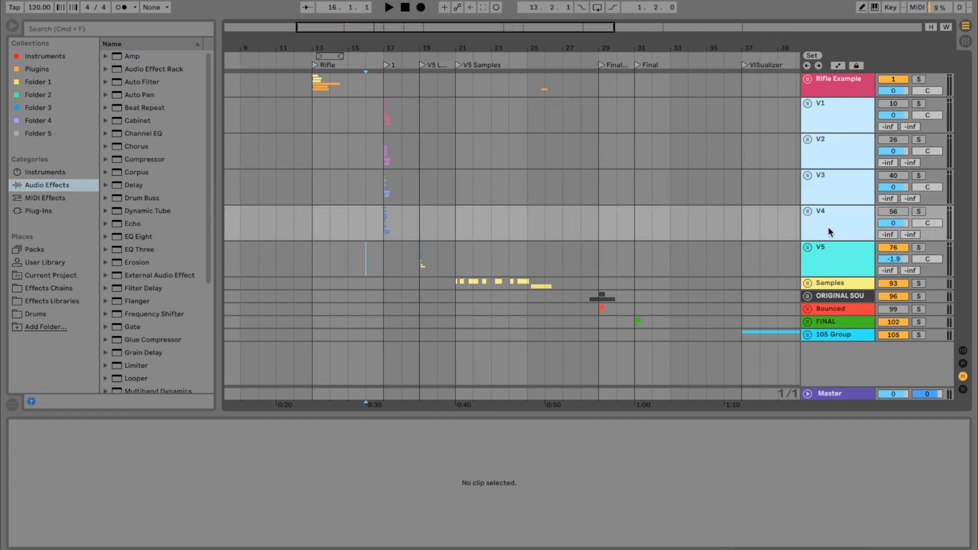
pyautogui.click(830, 252)
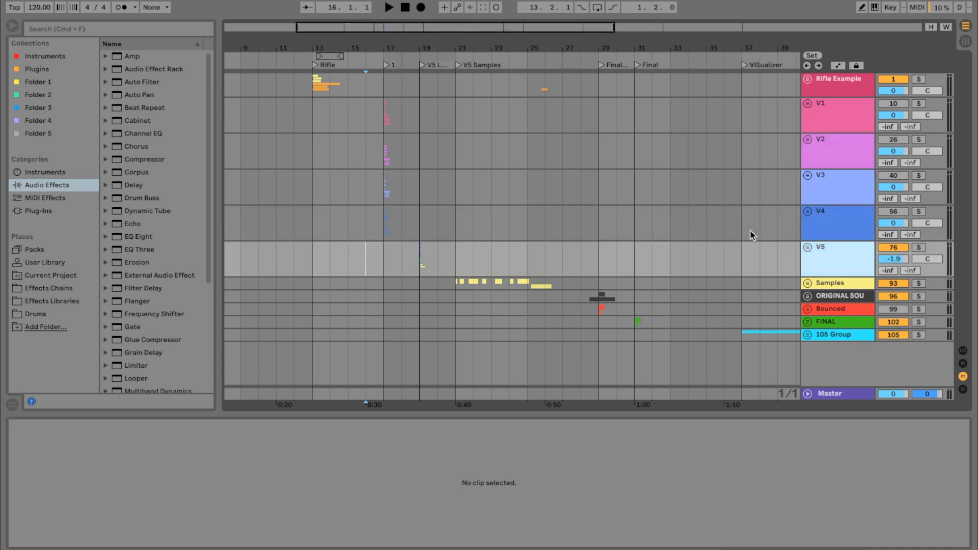
pyautogui.moveTo(385, 105); pyautogui.dragTo(454, 262)
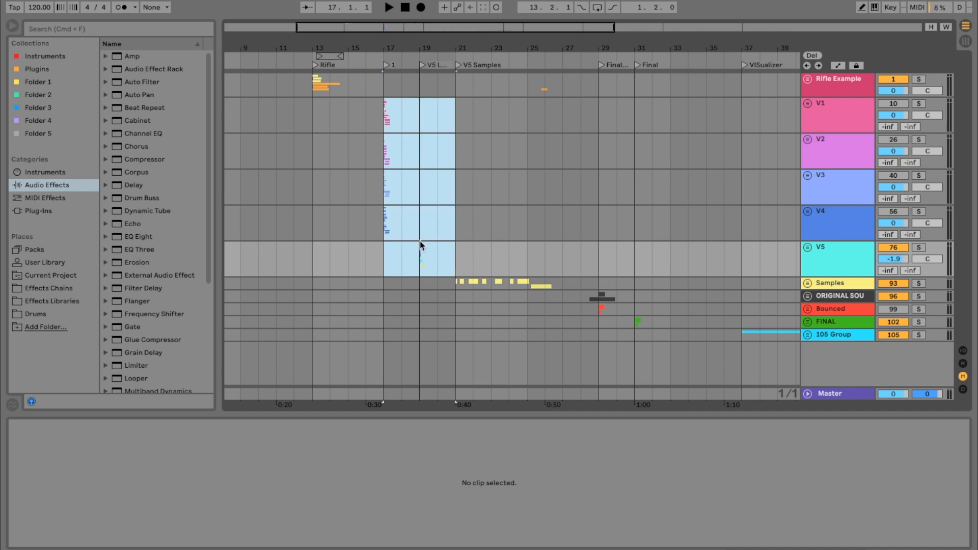
# - Highlight the Samples section from bar 21 to 27 and the Bounced and FINAL sections from bar 29 to 34
pyautogui.moveTo(455, 283); pyautogui.dragTo(501, 288)
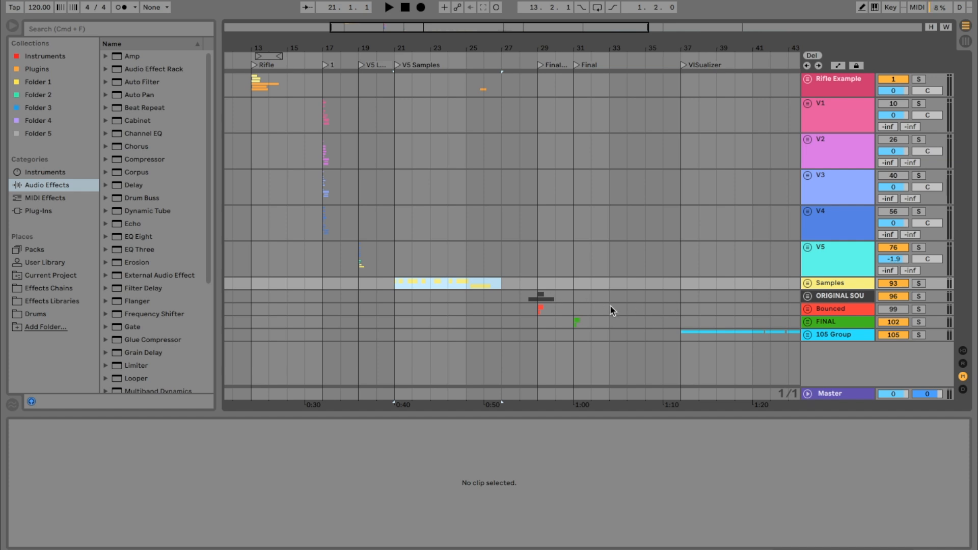
pyautogui.click(854, 298)
pyautogui.click(844, 309)
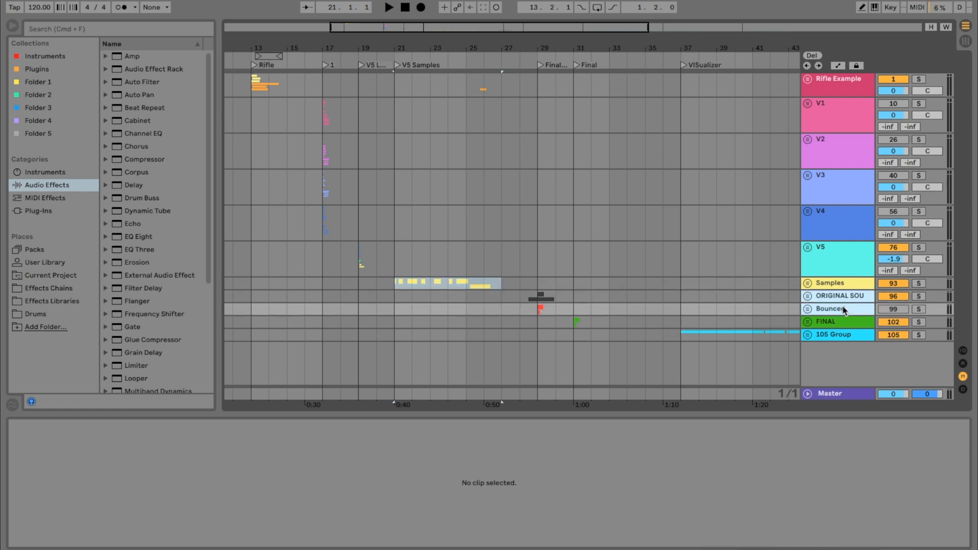
pyautogui.moveTo(538, 308); pyautogui.dragTo(628, 326)
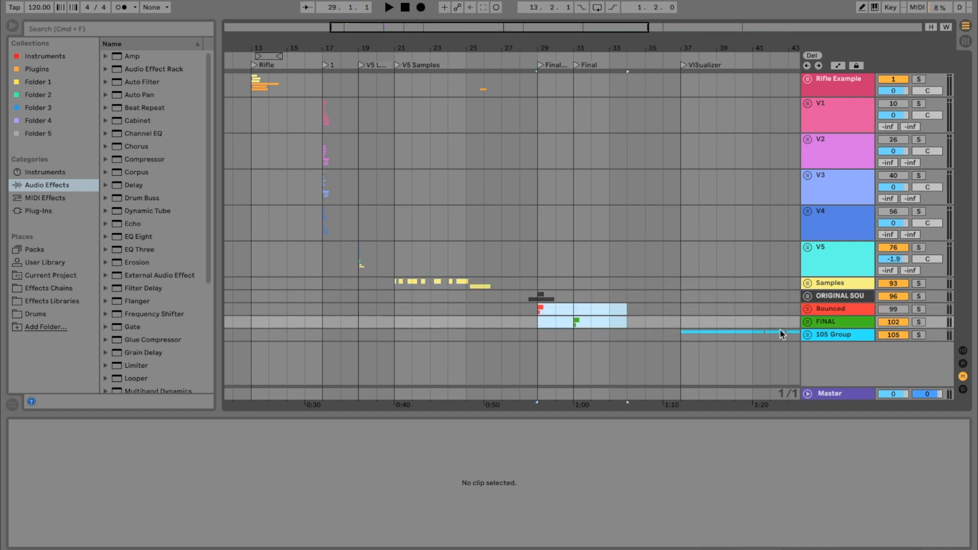
pyautogui.click(828, 323)
# - Highlight the 105 Group's clips from the VISualizer marker at bar 37 to bar 43
pyautogui.click(681, 337)
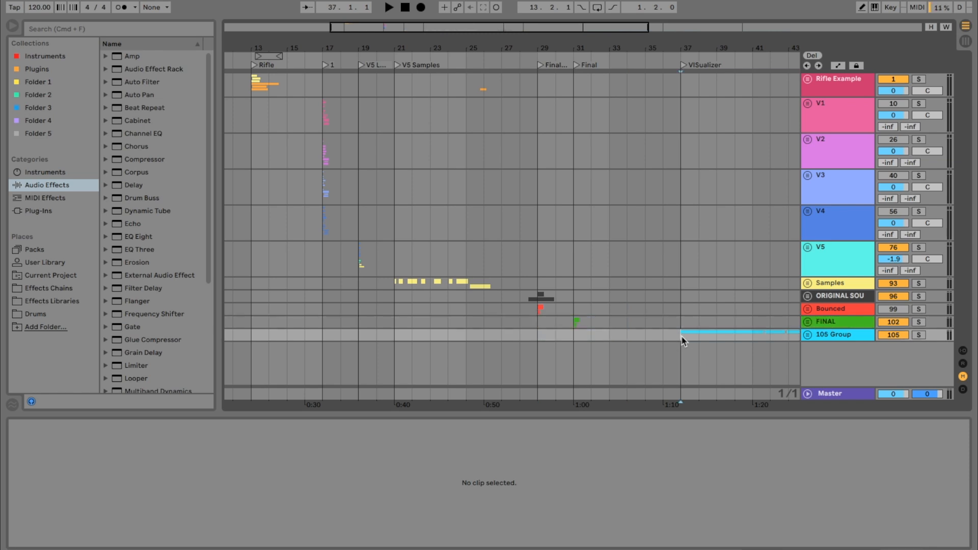
pyautogui.hscroll(2, 805, 339)
pyautogui.click(726, 338)
pyautogui.hscroll(-3, 710, 339)
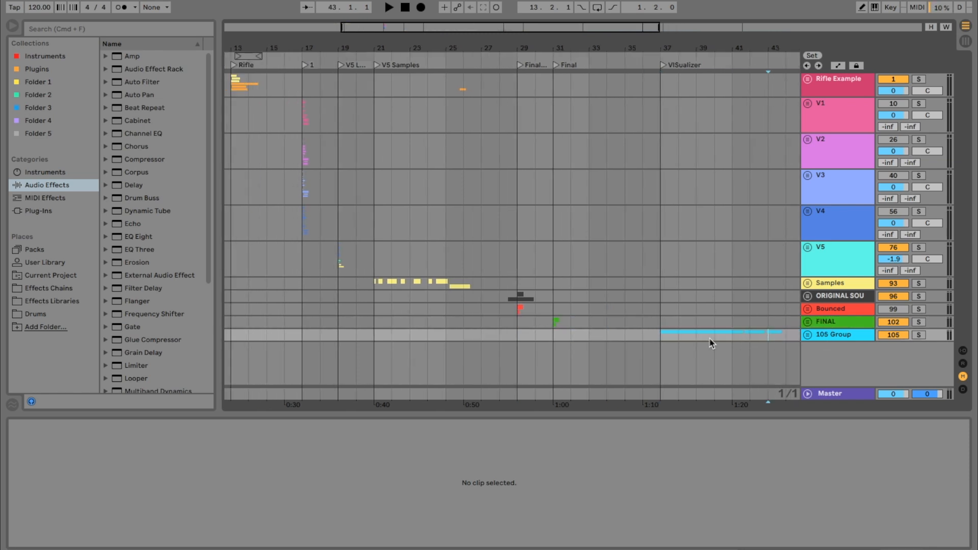
pyautogui.moveTo(711, 337); pyautogui.dragTo(787, 337)
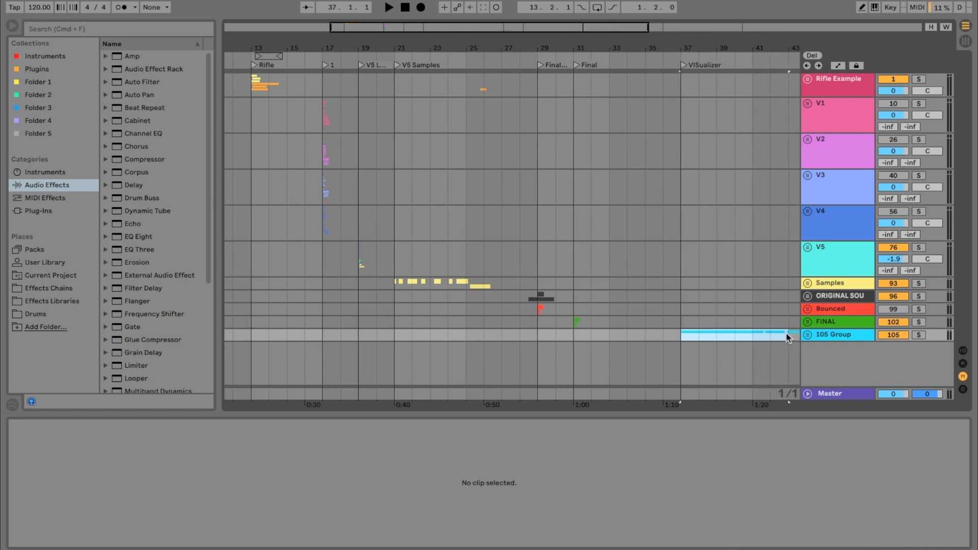
# - Unfold the 105 Group, inspect the Visualizer track's devices, and enlarge the group's Spectrum display
pyautogui.click(807, 335)
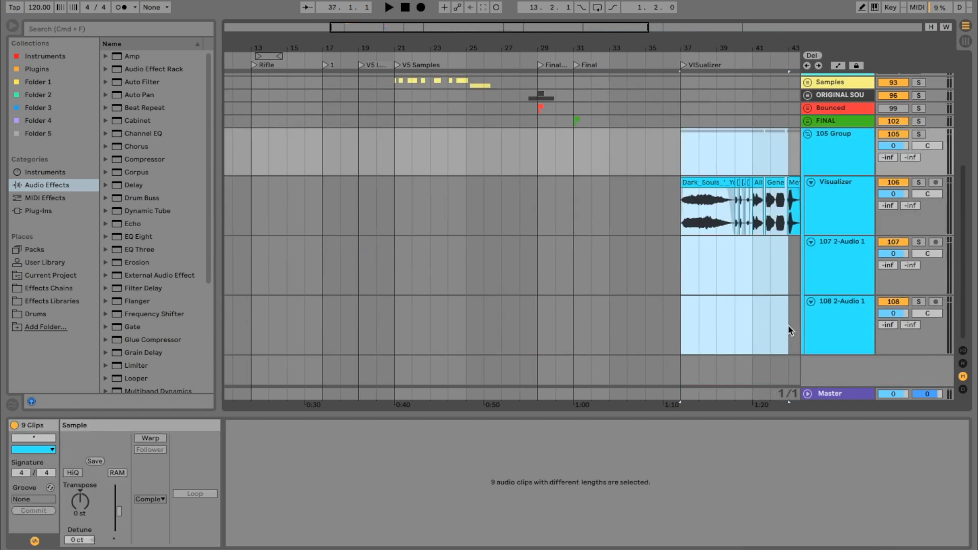
pyautogui.click(846, 186)
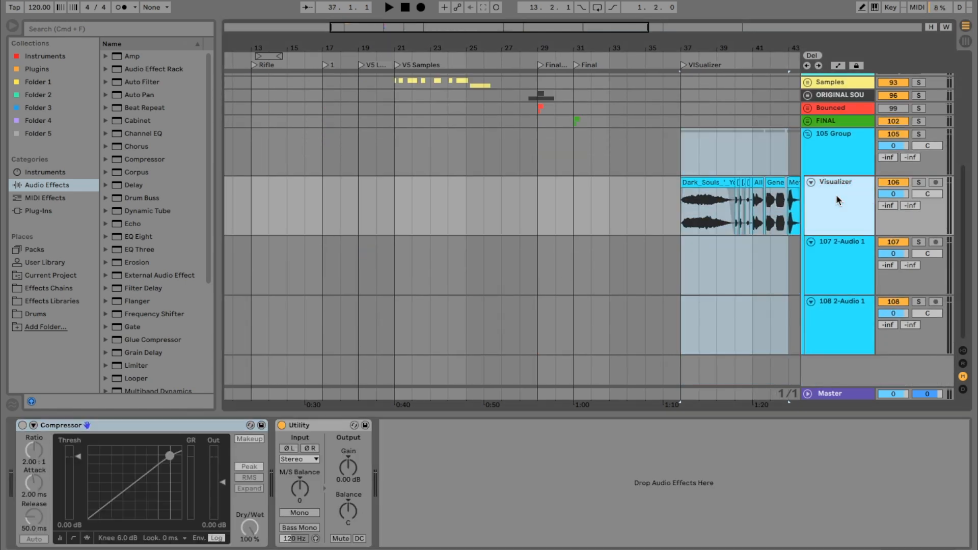
pyautogui.click(820, 156)
pyautogui.doubleClick(250, 486)
# - Play the Visualizer audio from bar 37 in the enlarged Spectrum, restore the arrangement view, and fold the 105 Group
pyautogui.press('space')
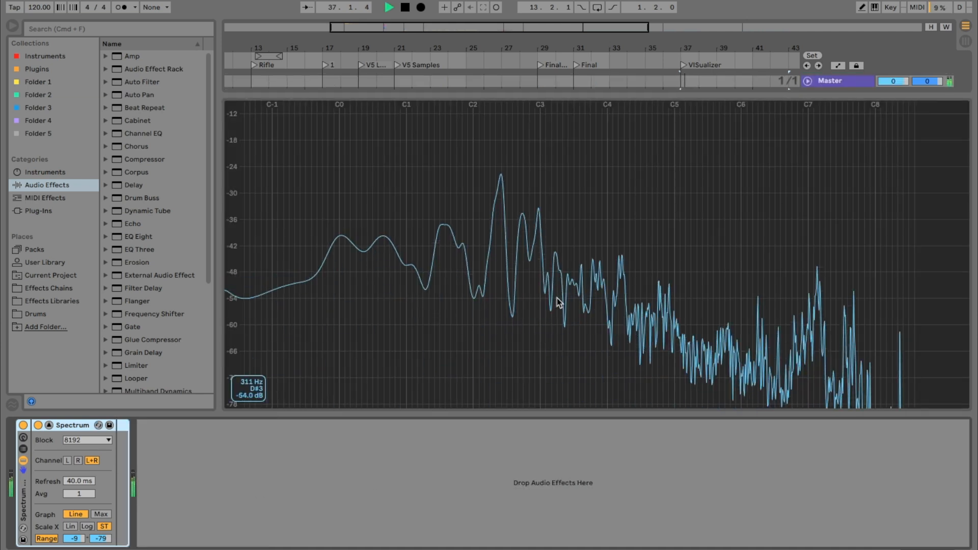
pyautogui.press('space')
pyautogui.doubleClick(584, 290)
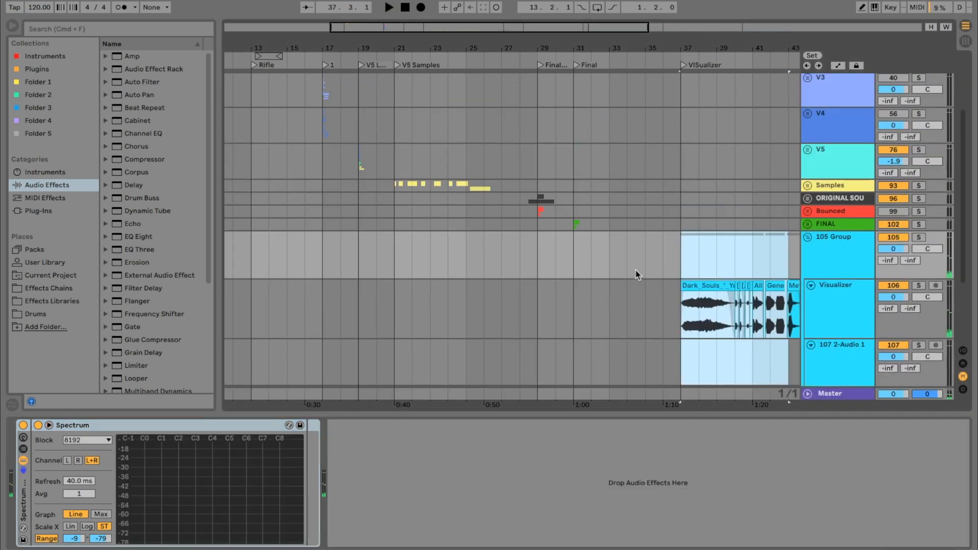
pyautogui.click(807, 237)
pyautogui.click(466, 258)
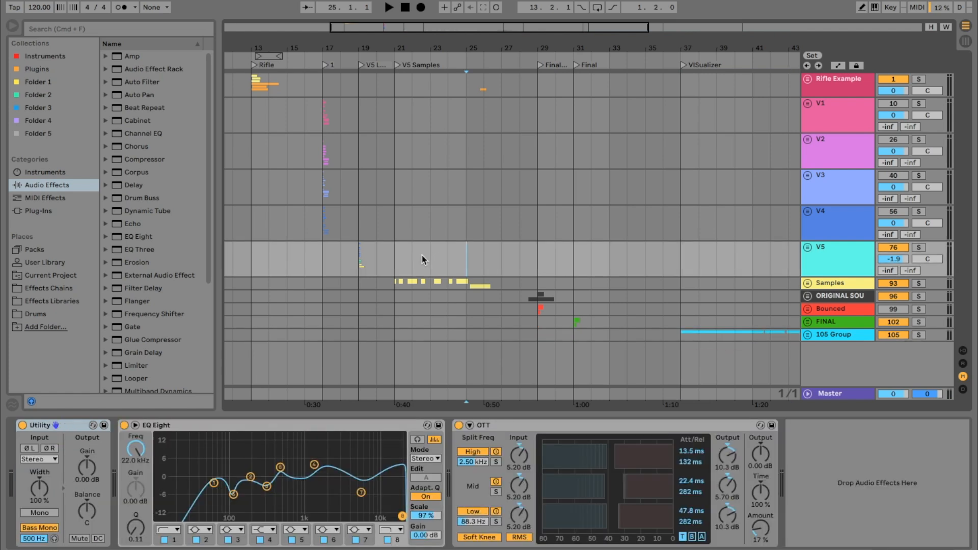
# - Select the V1 through V5 group tracks together, and single out the V5 group
pyautogui.click(323, 253)
pyautogui.moveTo(361, 51); pyautogui.dragTo(541, 44)
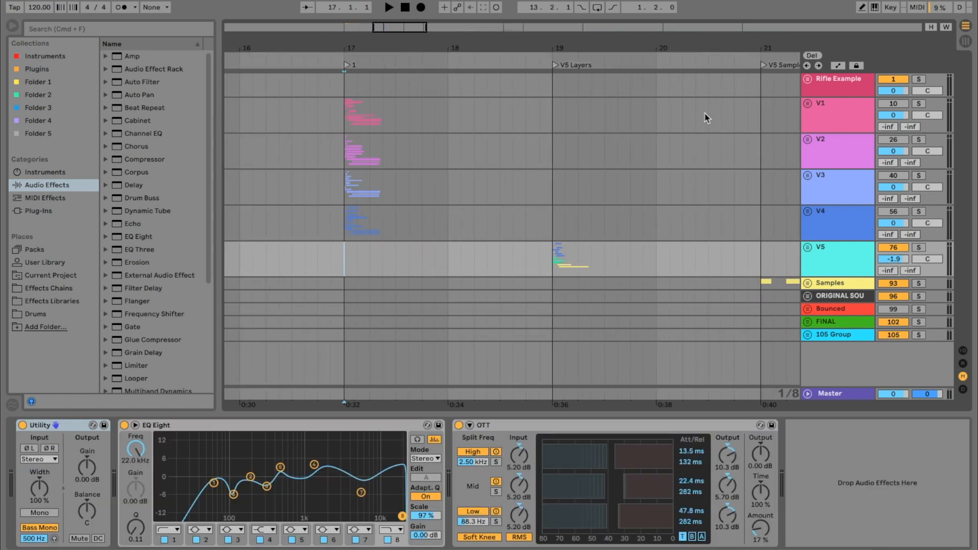
pyautogui.click(826, 113)
pyautogui.keyDown('shift'); pyautogui.click(827, 247); pyautogui.keyUp('shift')
pyautogui.click(487, 200)
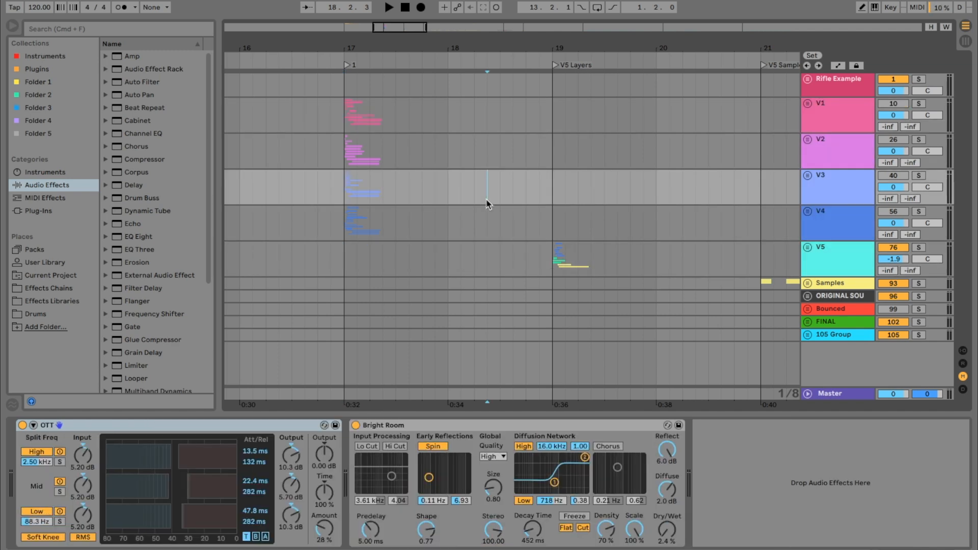
pyautogui.click(833, 107)
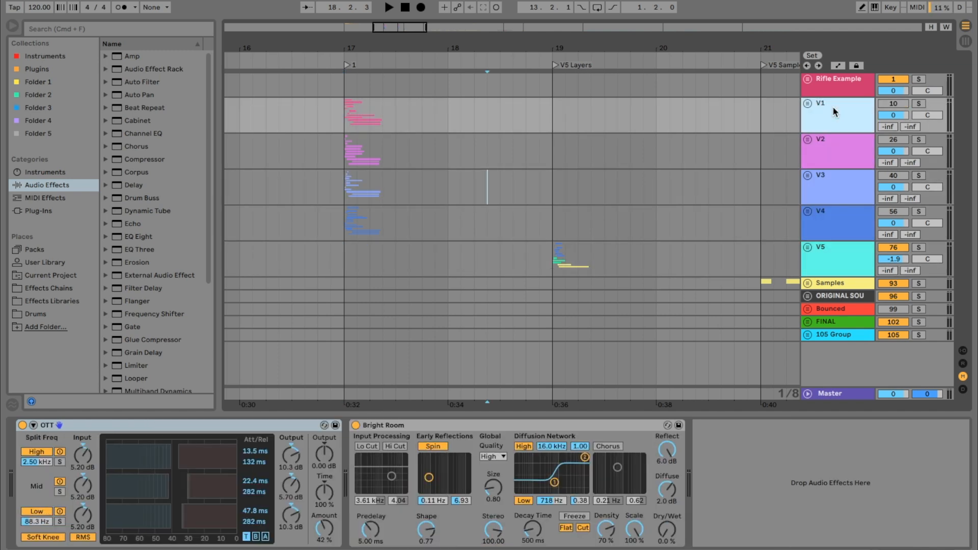
pyautogui.keyDown('shift'); pyautogui.click(825, 248); pyautogui.keyUp('shift')
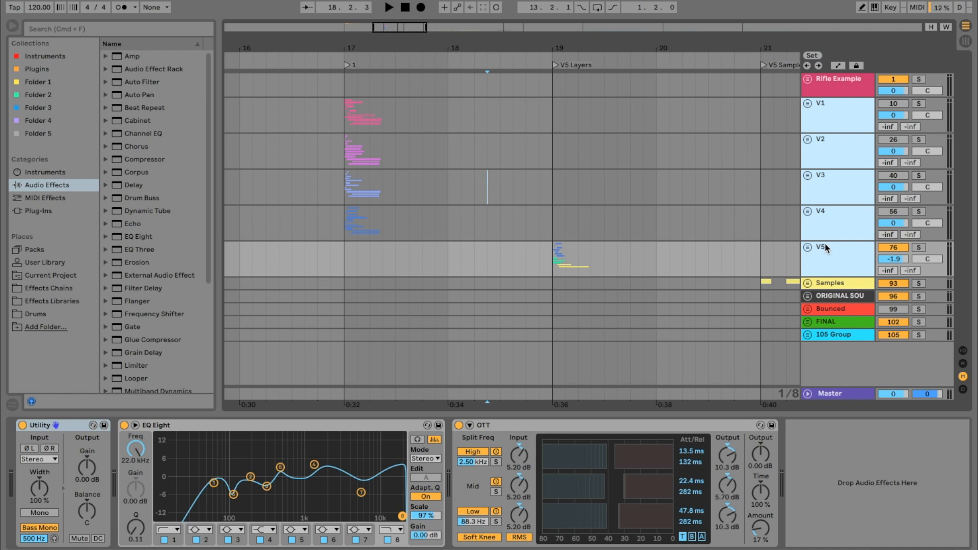
pyautogui.click(830, 252)
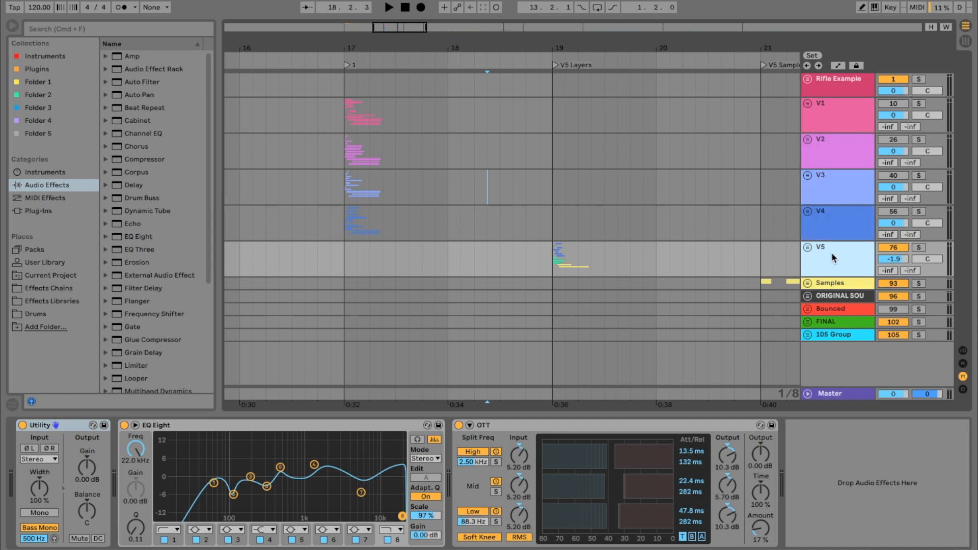
# - Highlight the V5 layers from bar 19, and the V1 to V5 lanes between bars 17 and 19
pyautogui.click(825, 225)
pyautogui.moveTo(681, 258); pyautogui.dragTo(550, 257)
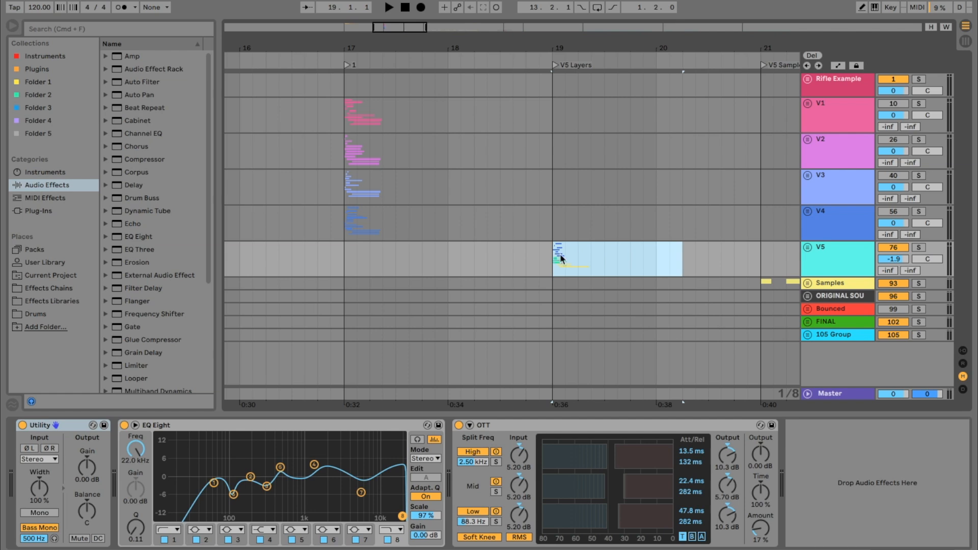
pyautogui.moveTo(550, 257); pyautogui.dragTo(339, 105)
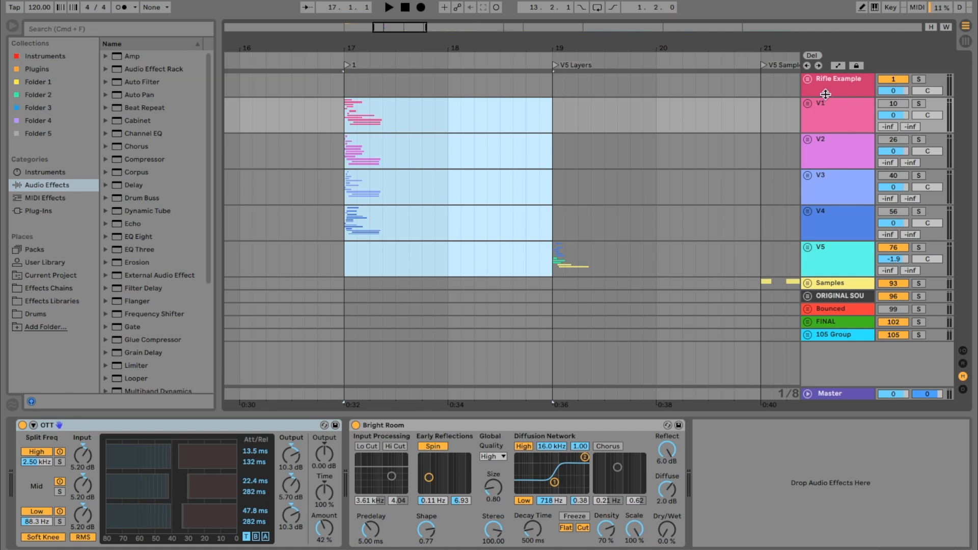
pyautogui.click(632, 224)
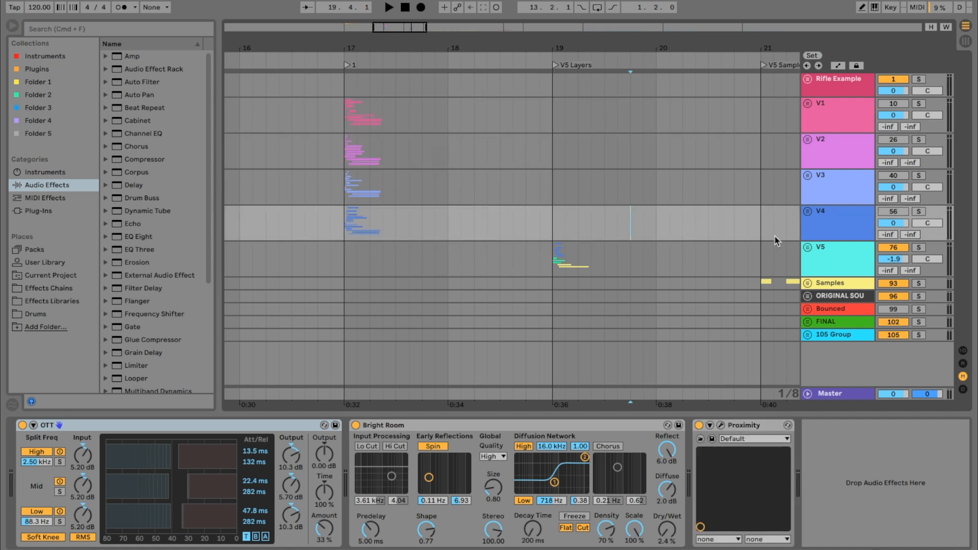
# - Reselect the whole range of group tracks from V1 to V5, and clear the selection
pyautogui.click(841, 127)
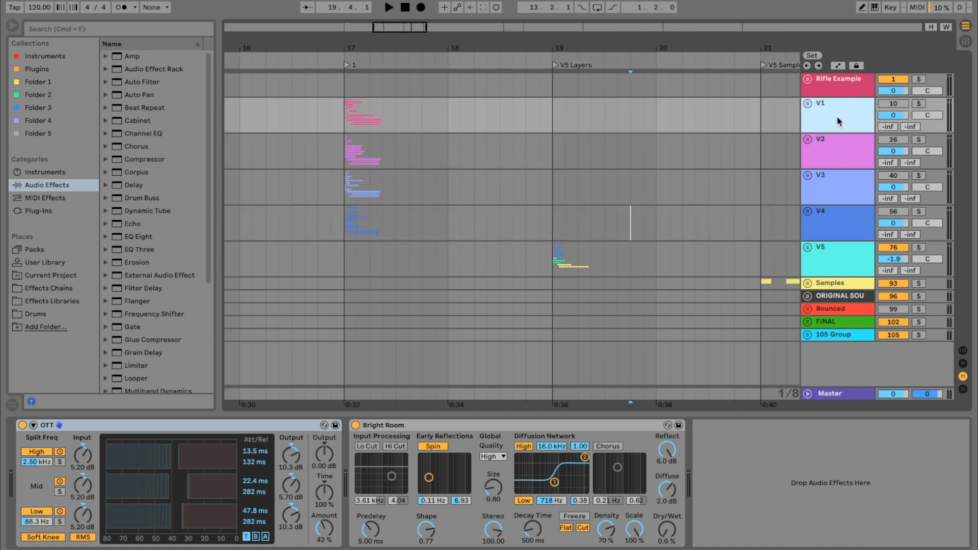
pyautogui.keyDown('shift'); pyautogui.click(854, 255); pyautogui.keyUp('shift')
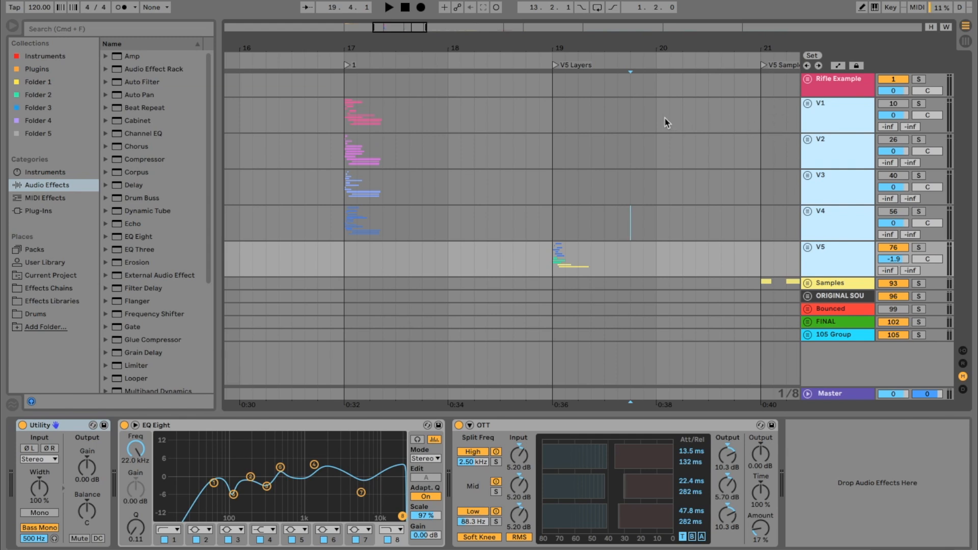
pyautogui.click(513, 147)
# - Select the V1 group, highlight its clips from bar 17, and select the V2 group
pyautogui.click(857, 128)
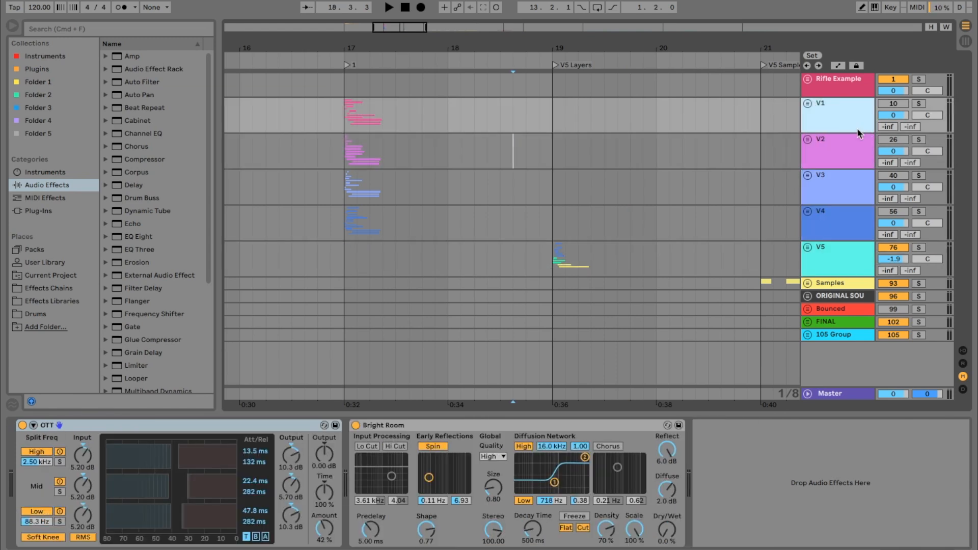
pyautogui.click(372, 127)
pyautogui.moveTo(345, 116); pyautogui.dragTo(409, 123)
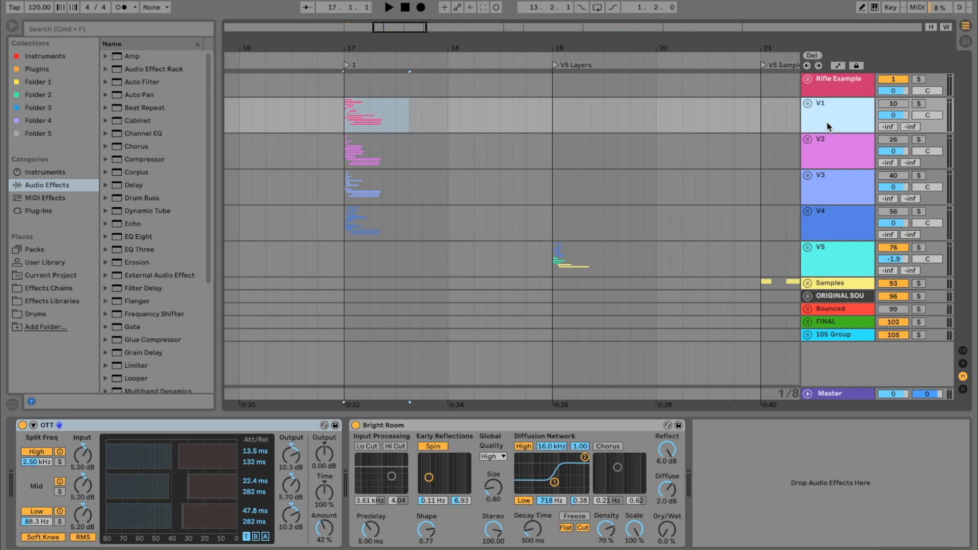
pyautogui.click(827, 163)
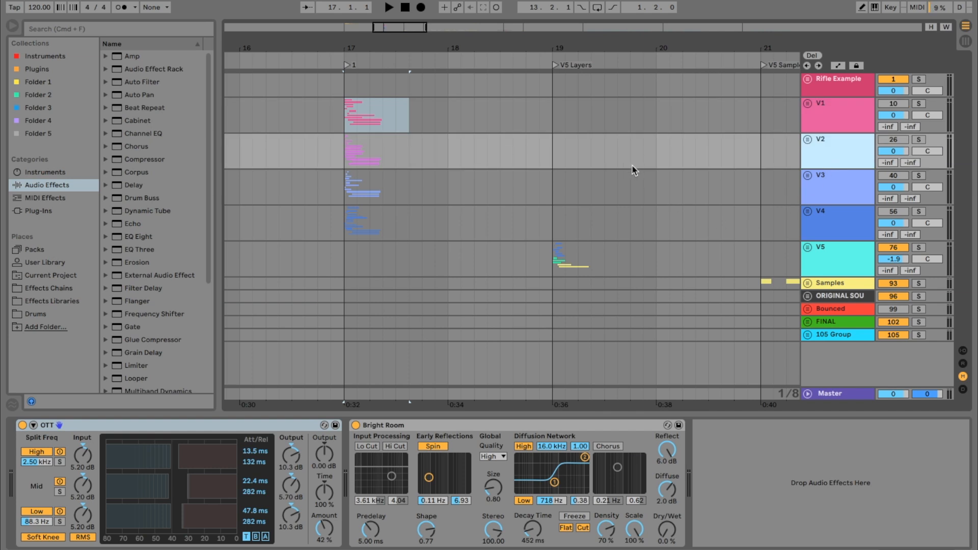
pyautogui.click(781, 121)
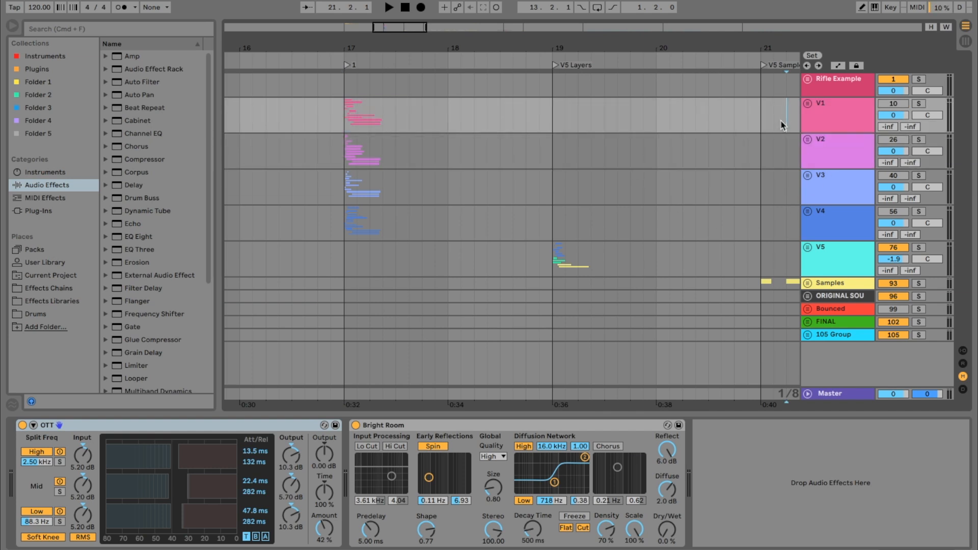
# - Reselect the V1 group and highlight its layered clips at bar 17 again
pyautogui.click(748, 121)
pyautogui.click(813, 109)
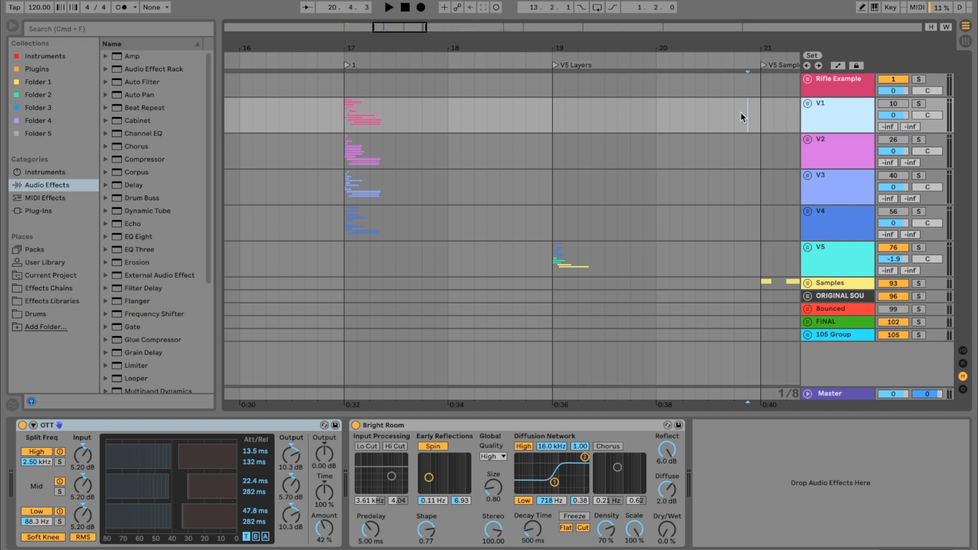
pyautogui.moveTo(409, 114); pyautogui.dragTo(340, 115)
pyautogui.click(408, 111)
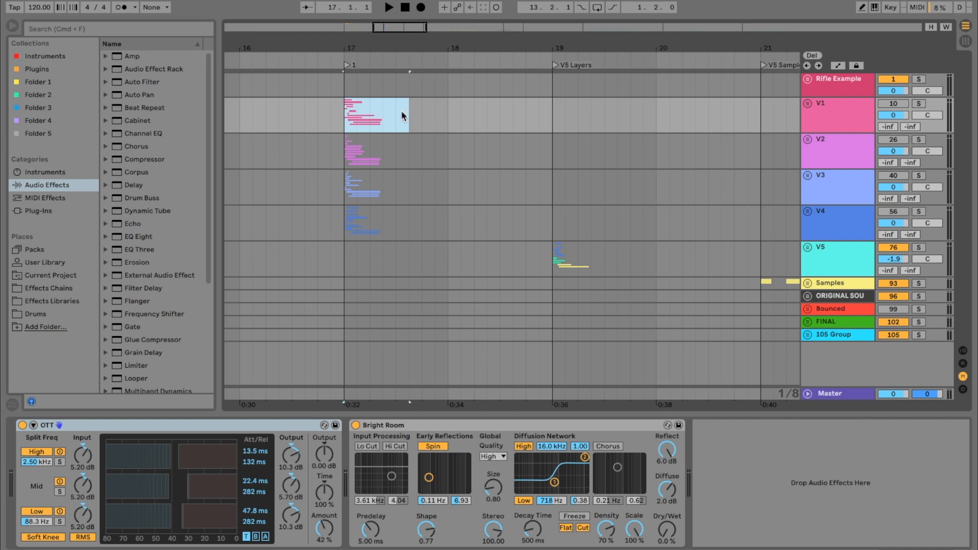
# - Duplicate the V1 group and rename the copy 3546
pyautogui.click(861, 118)
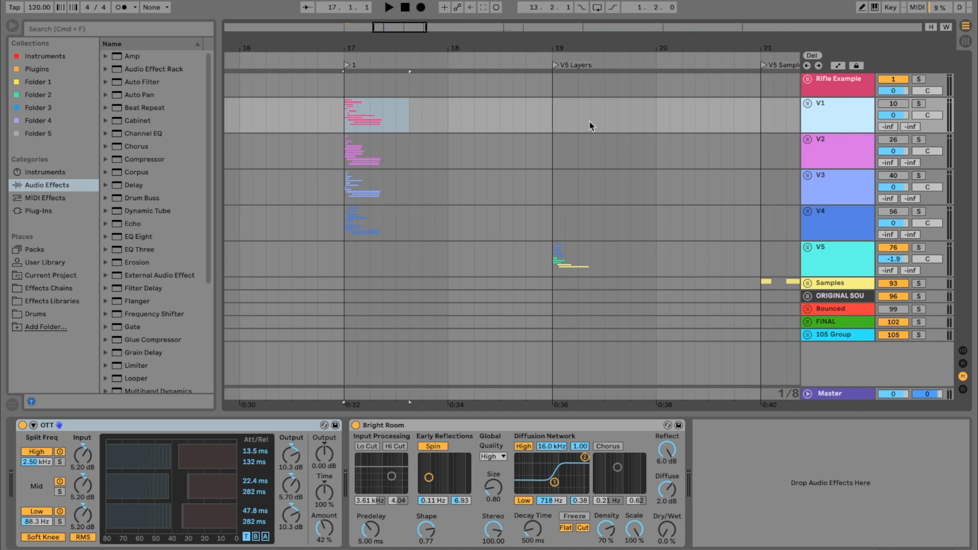
pyautogui.press('super+d')
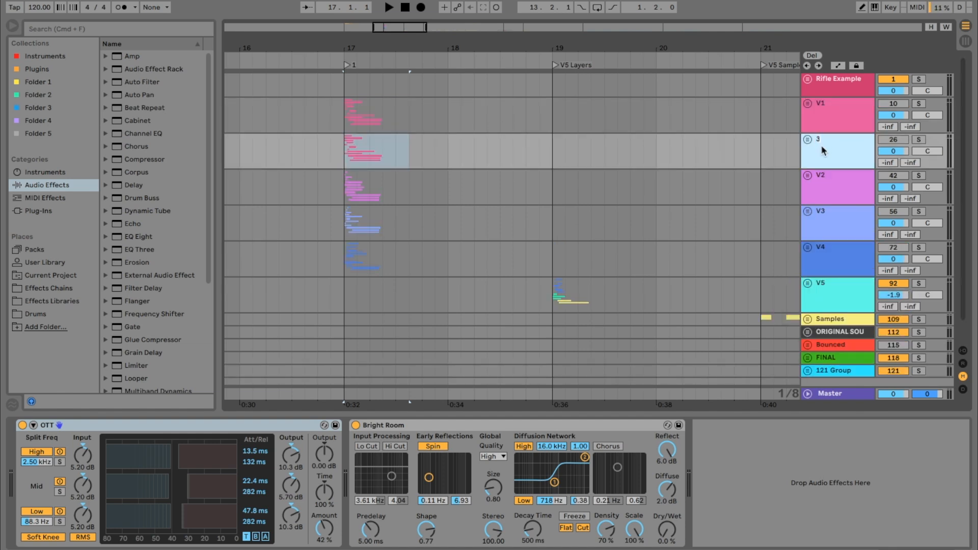
pyautogui.click(829, 126)
pyautogui.click(825, 139)
# - Move the duplicated group's clips from bar 17 to the V5 Layers marker at bar 19
pyautogui.moveTo(552, 154); pyautogui.dragTo(338, 153)
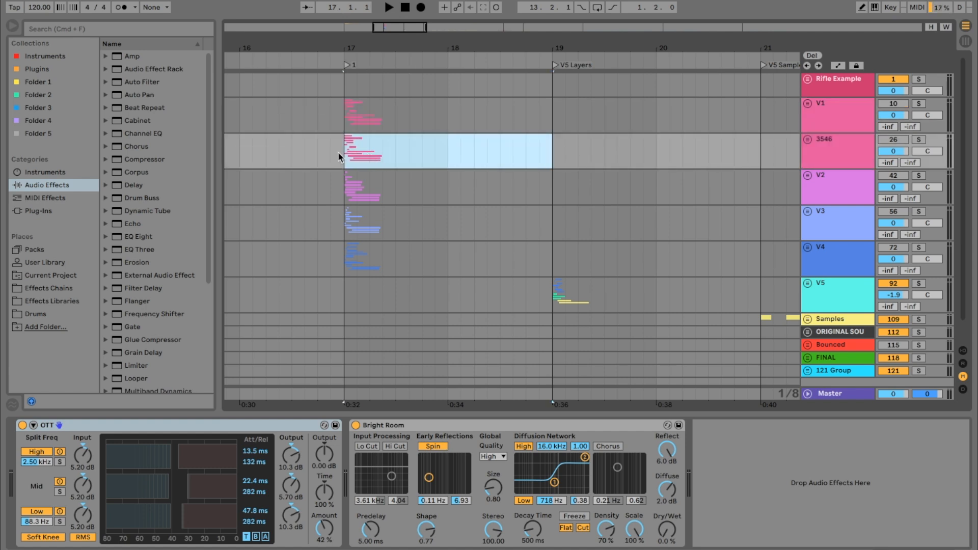
pyautogui.click(553, 155)
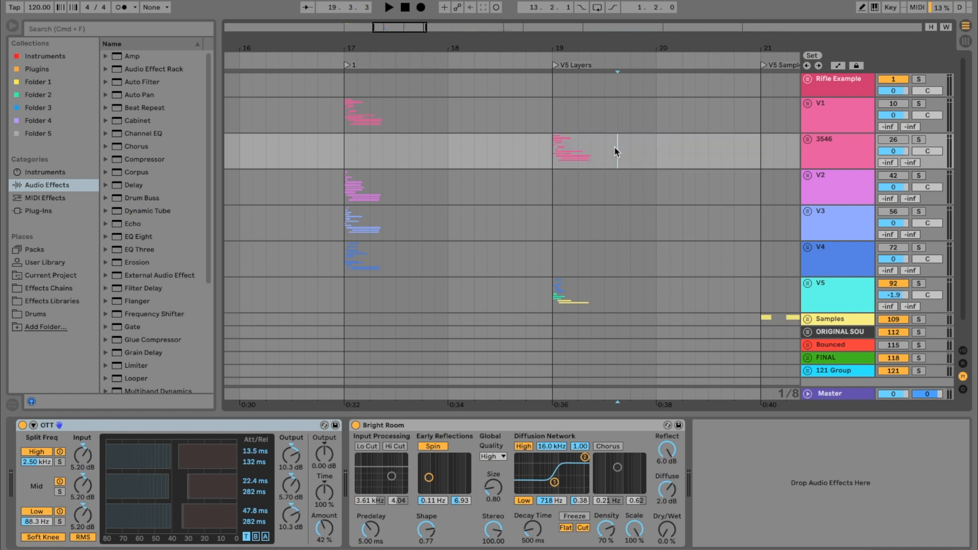
pyautogui.press('super+v')
pyautogui.moveTo(638, 152); pyautogui.dragTo(564, 153)
pyautogui.moveTo(409, 117)
pyautogui.mouseDown()
pyautogui.moveTo(334, 98)
pyautogui.moveTo(377, 108)
pyautogui.moveTo(342, 116)
pyautogui.mouseUp()
pyautogui.click(365, 142)
# - Undo the clip move and the rename, and delete the duplicated V1 group
pyautogui.press('super+z')
pyautogui.press('super+z')
pyautogui.press('super+z')
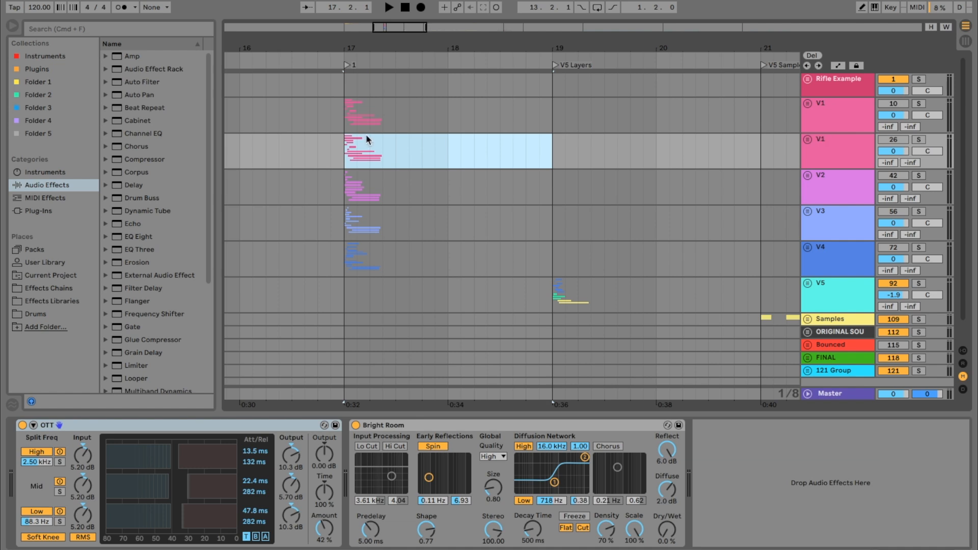
pyautogui.click(824, 154)
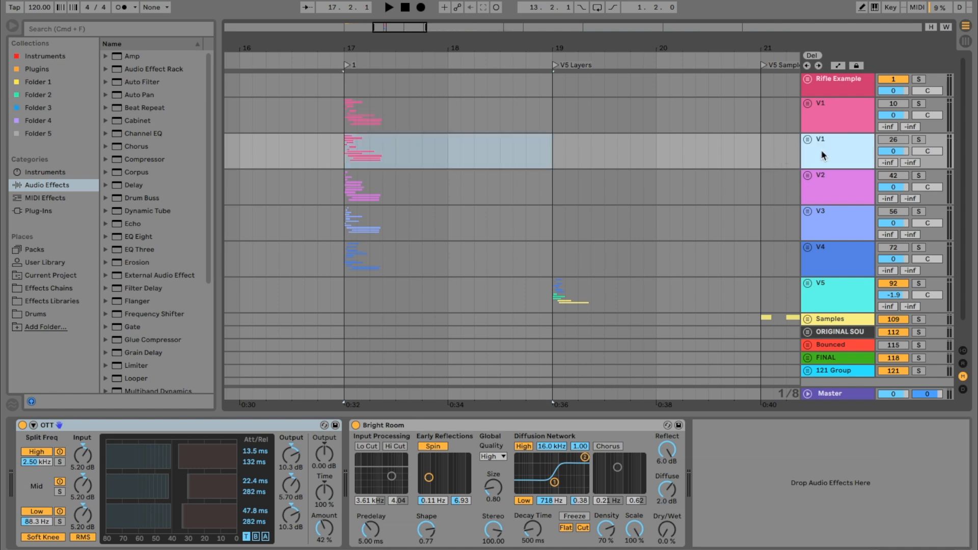
pyautogui.press('Delete')
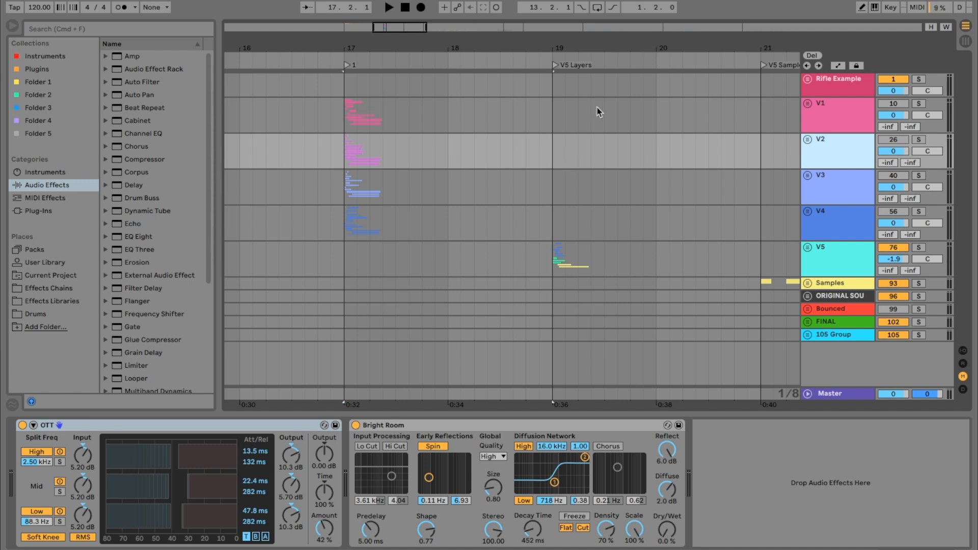
# - Highlight the original V1 group's clips at bar 17 and select the group
pyautogui.moveTo(592, 116); pyautogui.dragTo(342, 115)
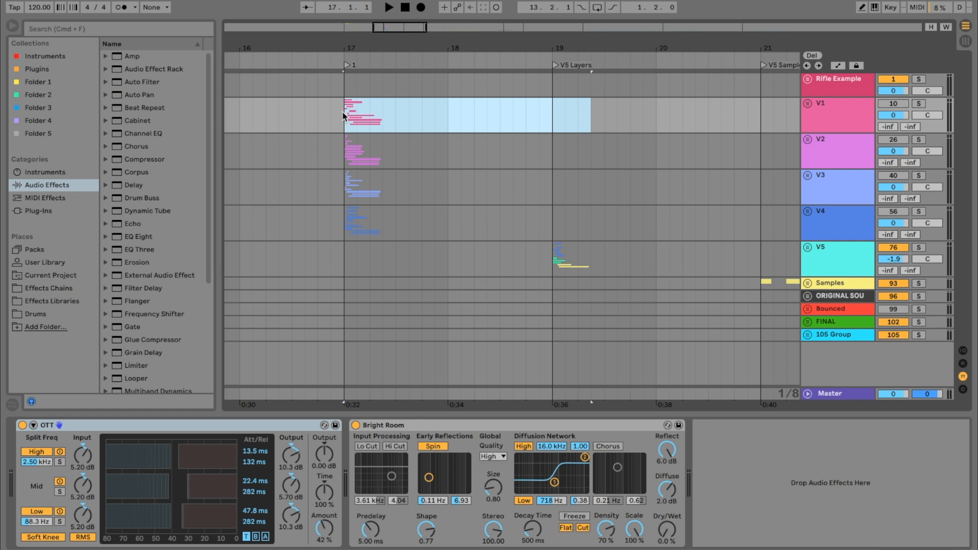
pyautogui.moveTo(340, 102); pyautogui.dragTo(386, 113)
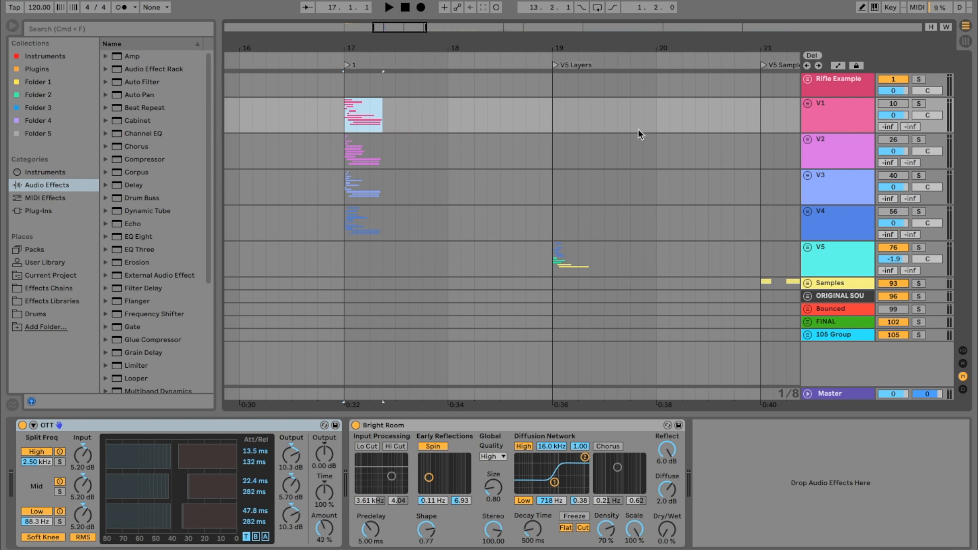
pyautogui.click(830, 103)
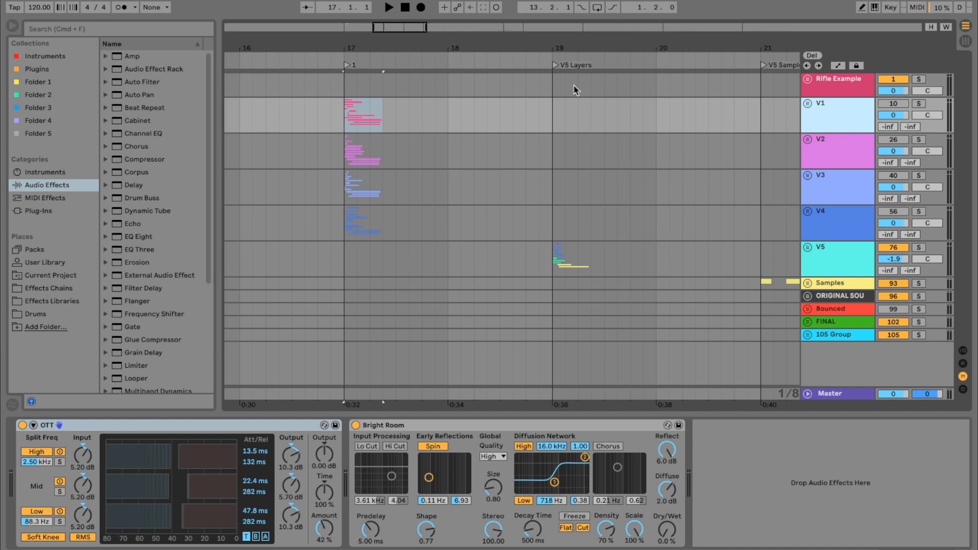
pyautogui.moveTo(484, 39); pyautogui.dragTo(481, 43)
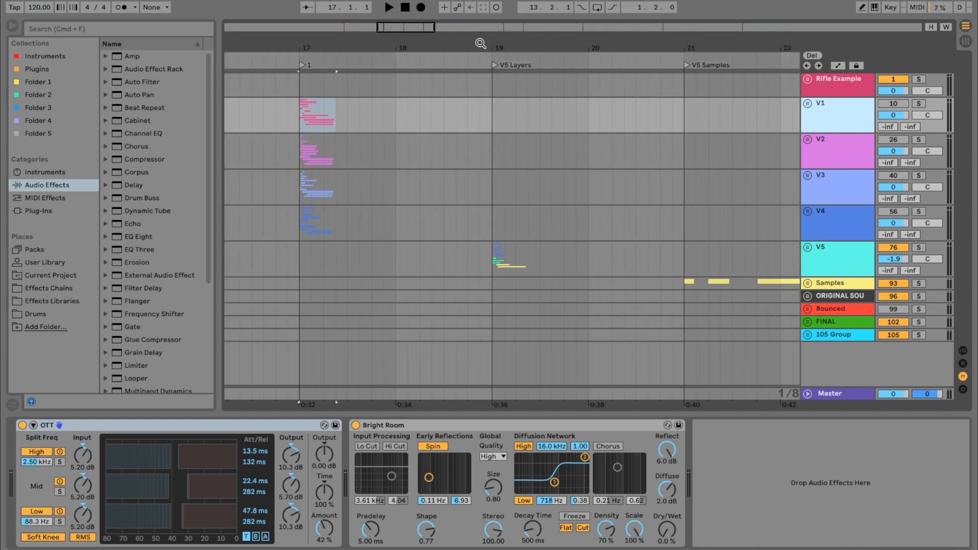
# - Highlight the V1 to V4 versions from bar 17 past bar 19, and place the playback start at bar 17 in V1
pyautogui.click(465, 104)
pyautogui.click(374, 121)
pyautogui.moveTo(288, 111)
pyautogui.mouseDown()
pyautogui.moveTo(416, 145)
pyautogui.moveTo(552, 236)
pyautogui.mouseUp()
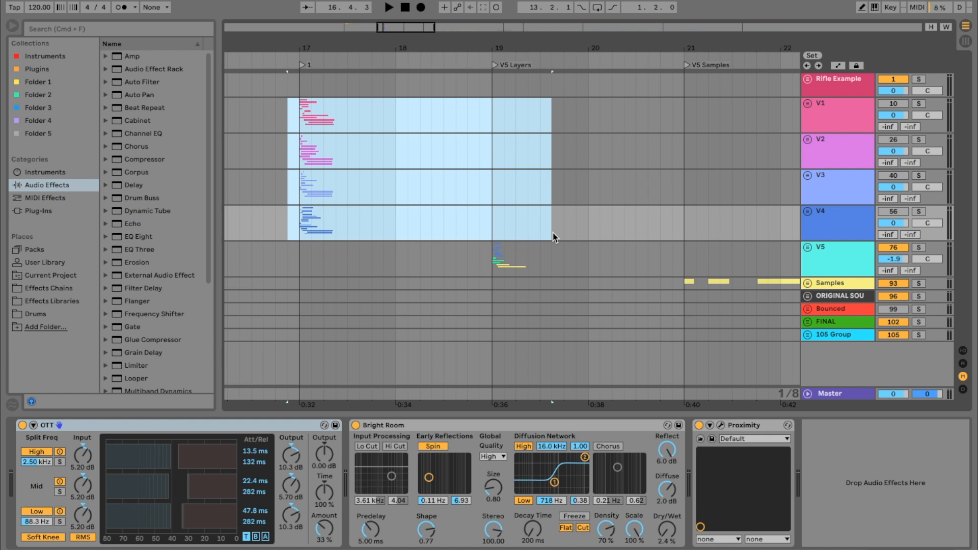
pyautogui.click(540, 228)
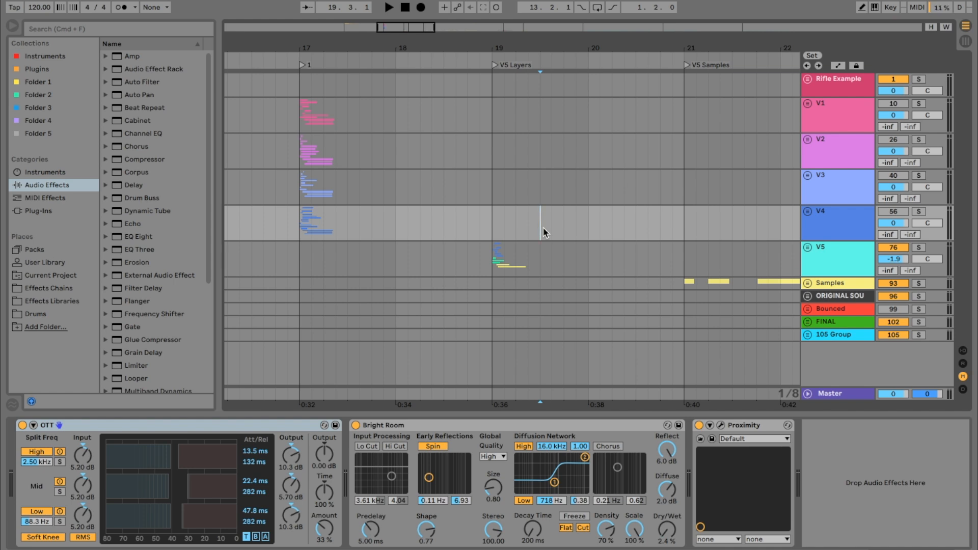
pyautogui.moveTo(648, 228); pyautogui.dragTo(291, 110)
pyautogui.click(295, 104)
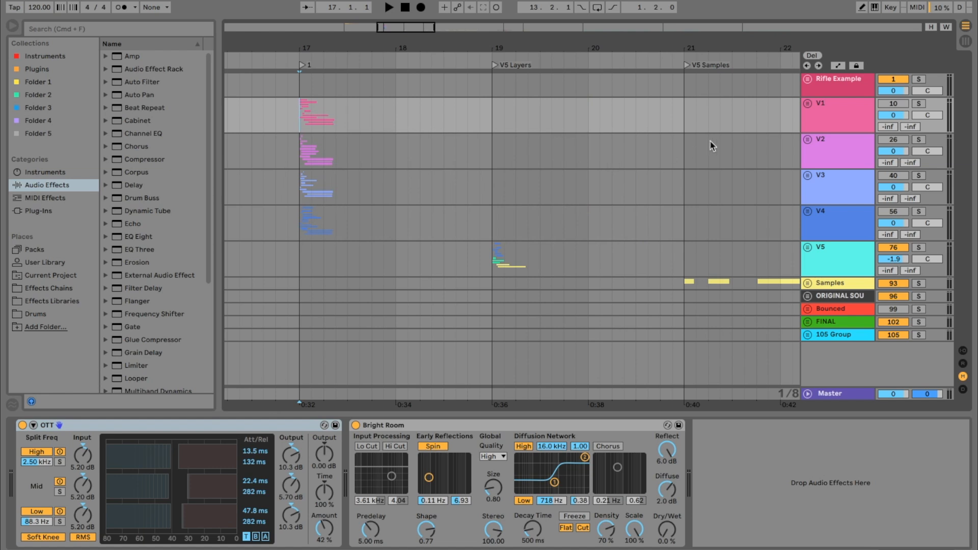
# - Solo the V1 group and play its sound from bar 17 twice
pyautogui.click(919, 103)
pyautogui.press('space')
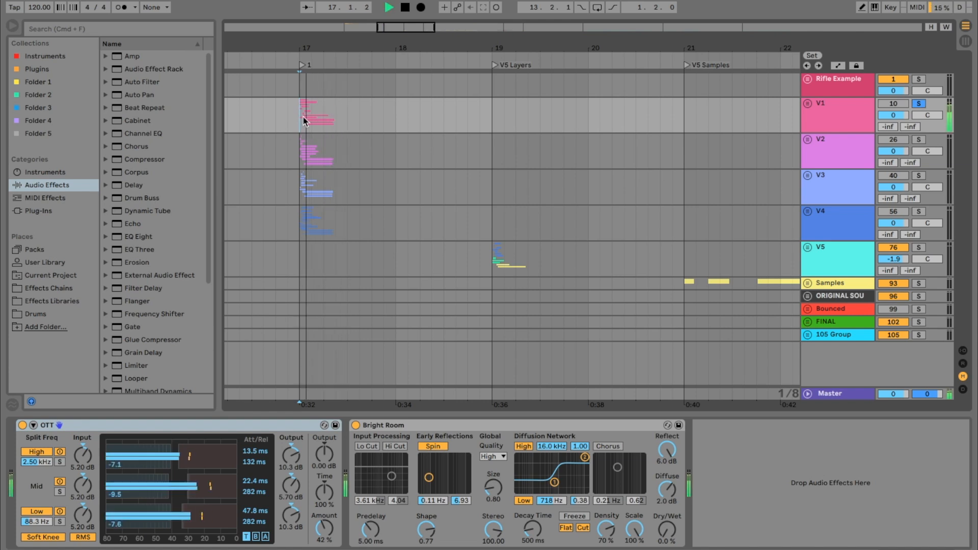
pyautogui.press('space')
pyautogui.press('space')
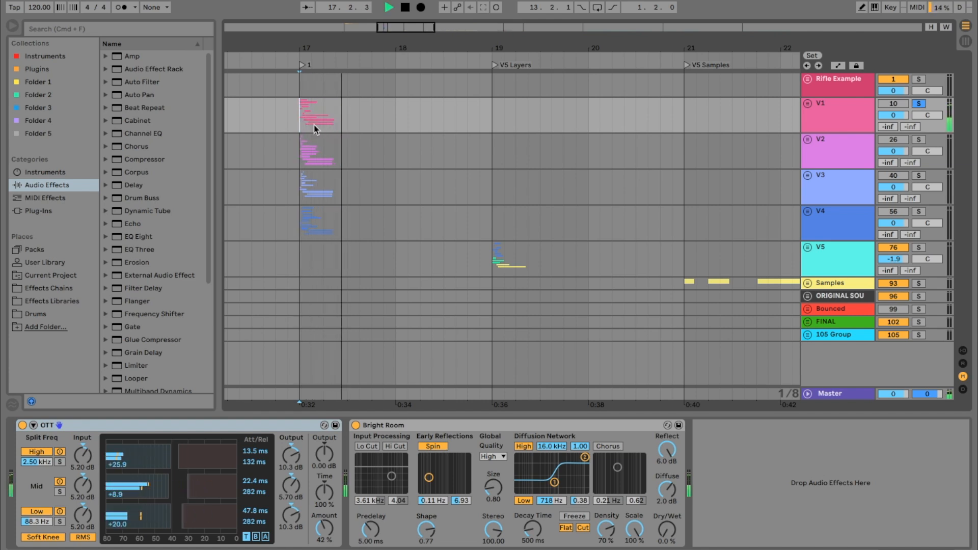
# - Solo the V2 group and play it from bar 17, and do the same for the V3 group
pyautogui.click(299, 156)
pyautogui.press('space')
pyautogui.click(919, 140)
pyautogui.press('space')
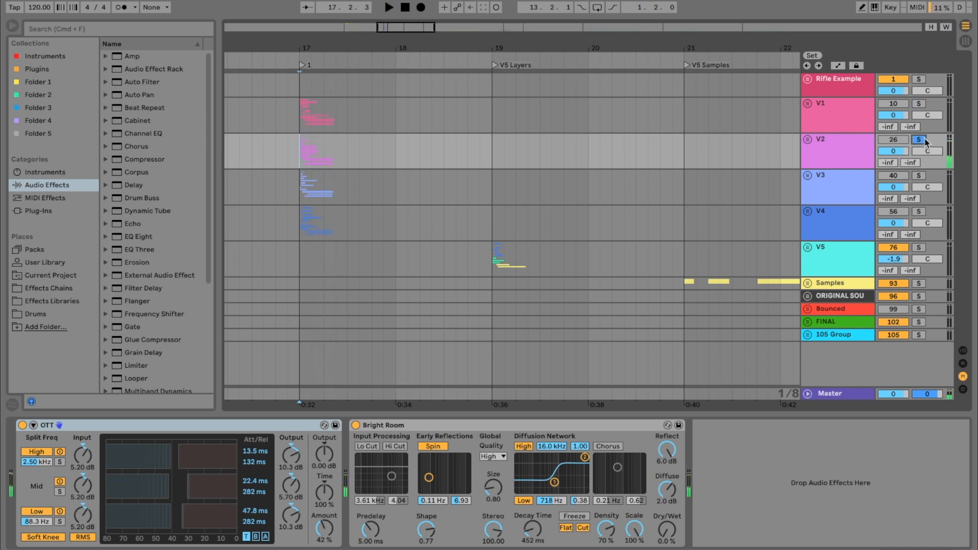
pyautogui.click(919, 176)
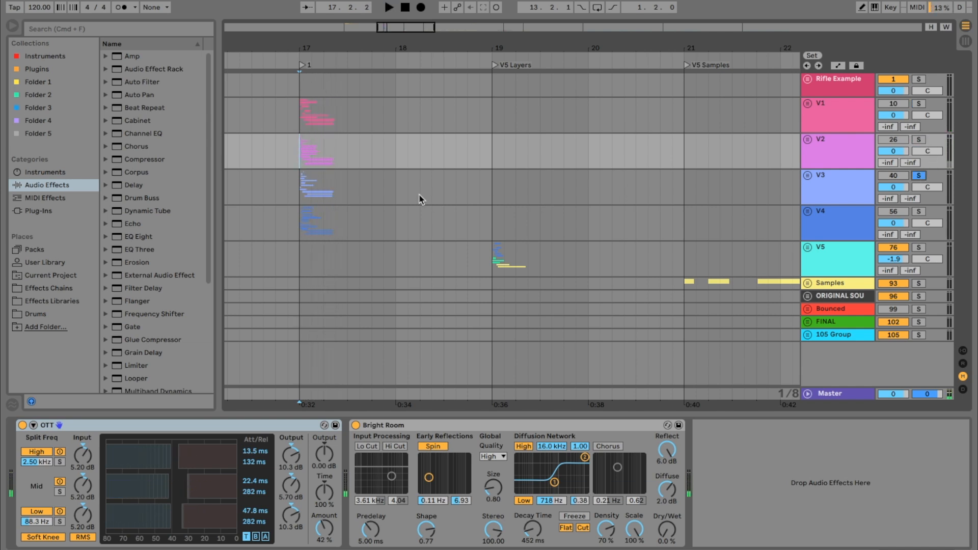
pyautogui.click(306, 196)
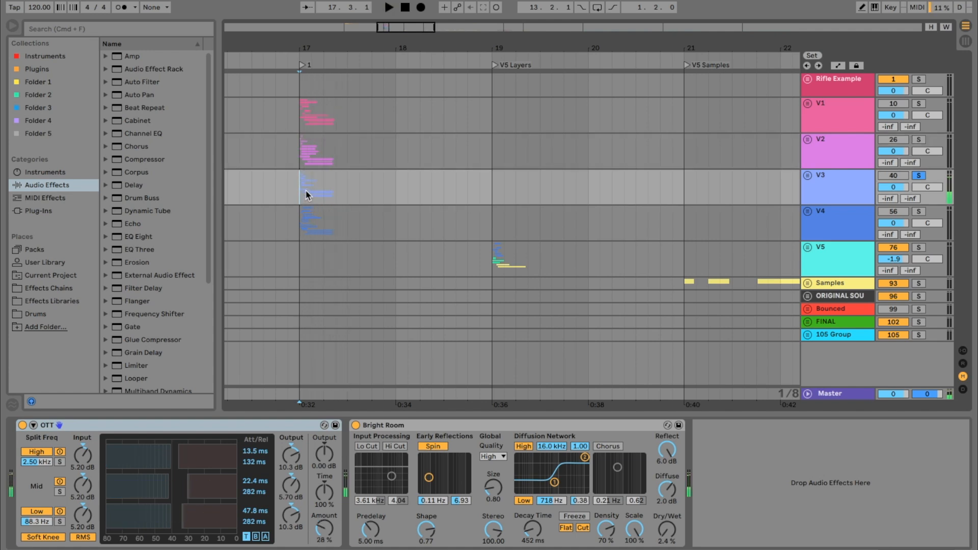
# - Stop the V3 playback, solo the V4 group and play its sound from bar 17
pyautogui.press('space')
pyautogui.click(919, 212)
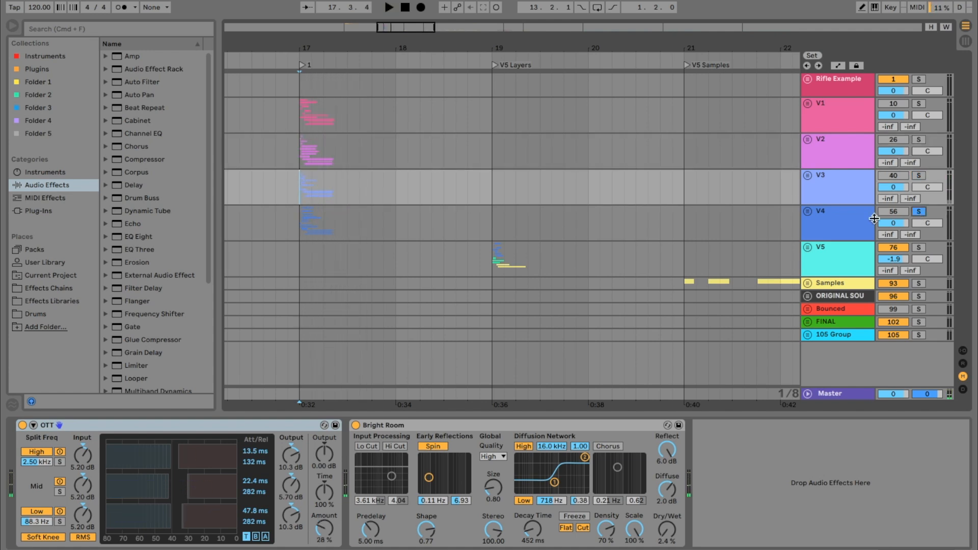
pyautogui.click(302, 220)
pyautogui.press('space')
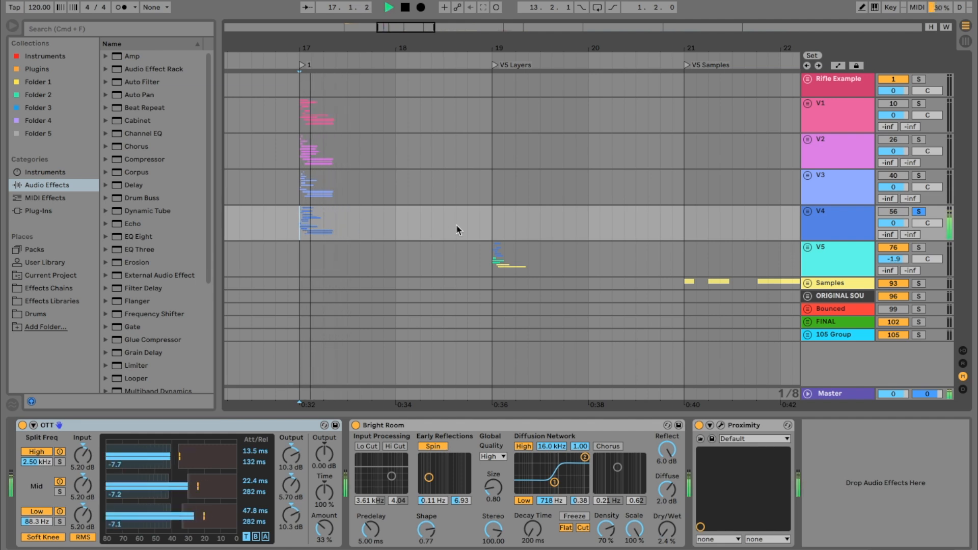
pyautogui.press('space')
# - Place the playback start at bar 19, solo the V5 group and play its layered sound several times
pyautogui.click(490, 223)
pyautogui.click(918, 248)
pyautogui.press('space')
pyautogui.press('space')
pyautogui.press('space')
pyautogui.press('space')
pyautogui.press('space')
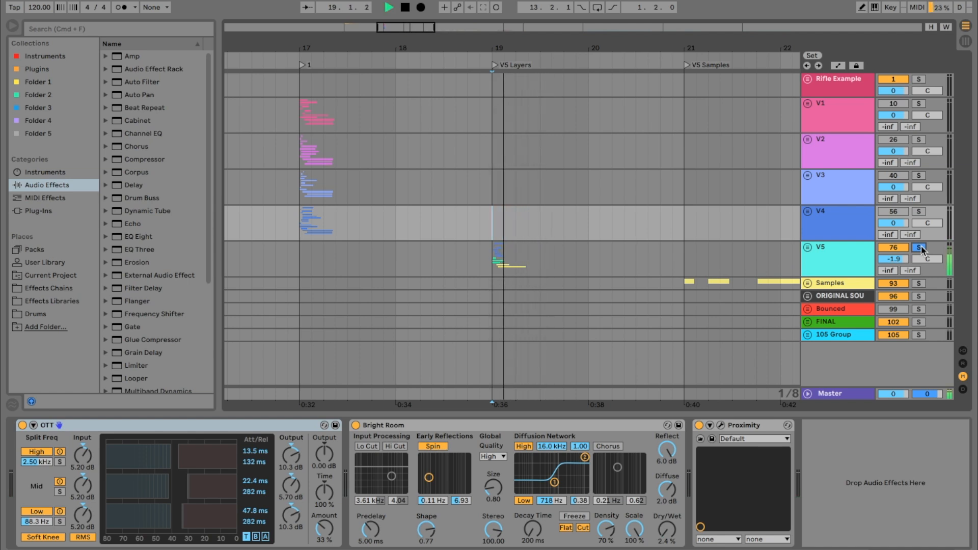
pyautogui.press('space')
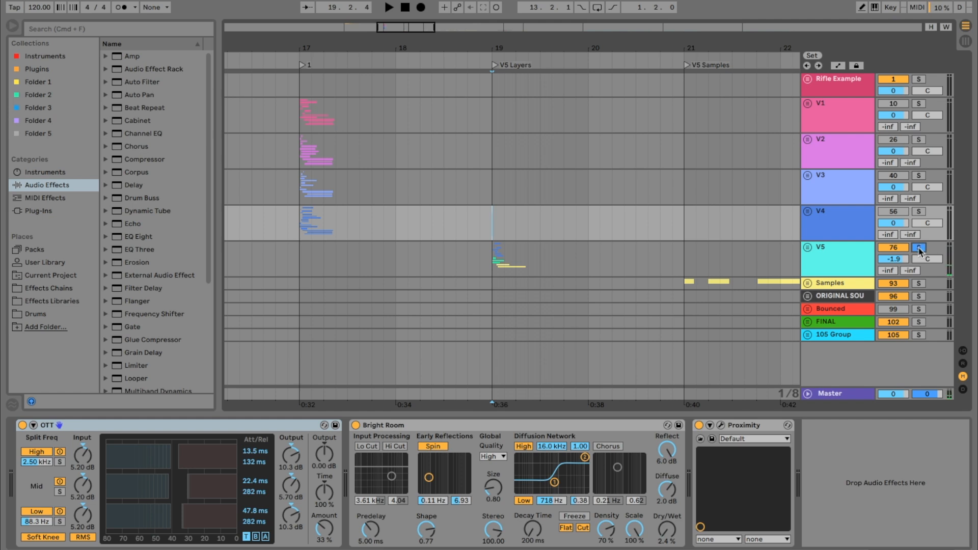
# - Take V5 out of solo, highlight the V1 to V4 groups, and narrow the selection to V1 and V2
pyautogui.click(920, 248)
pyautogui.keyDown('shift'); pyautogui.click(838, 119); pyautogui.keyUp('shift')
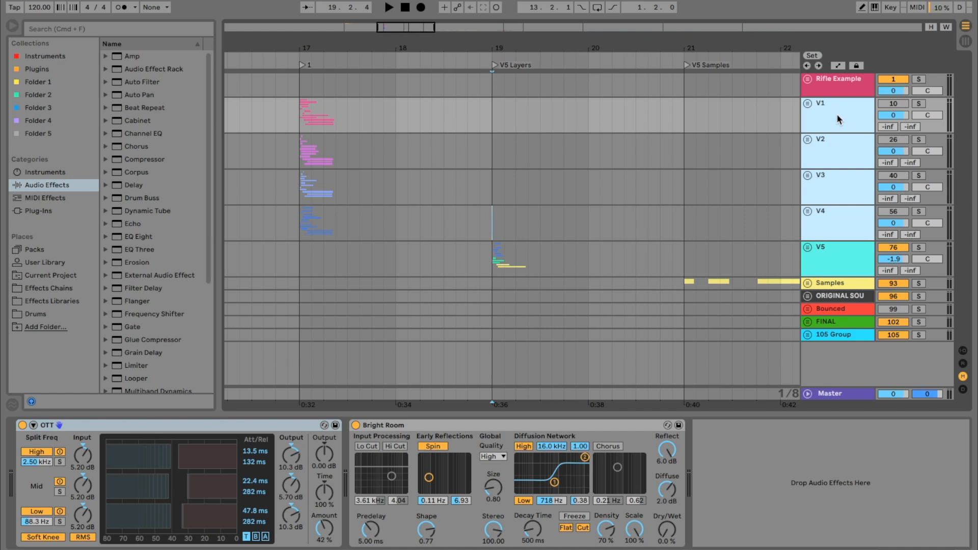
pyautogui.click(837, 117)
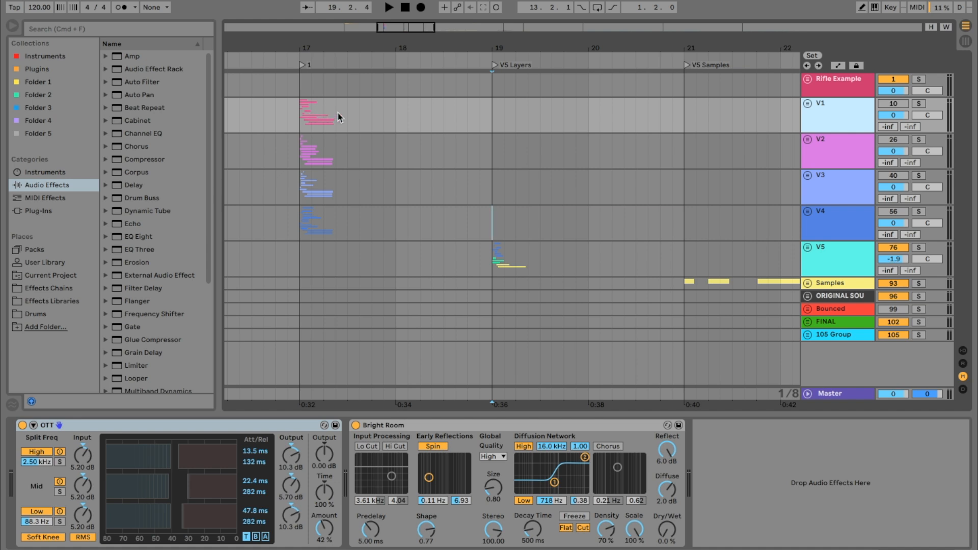
pyautogui.click(841, 160)
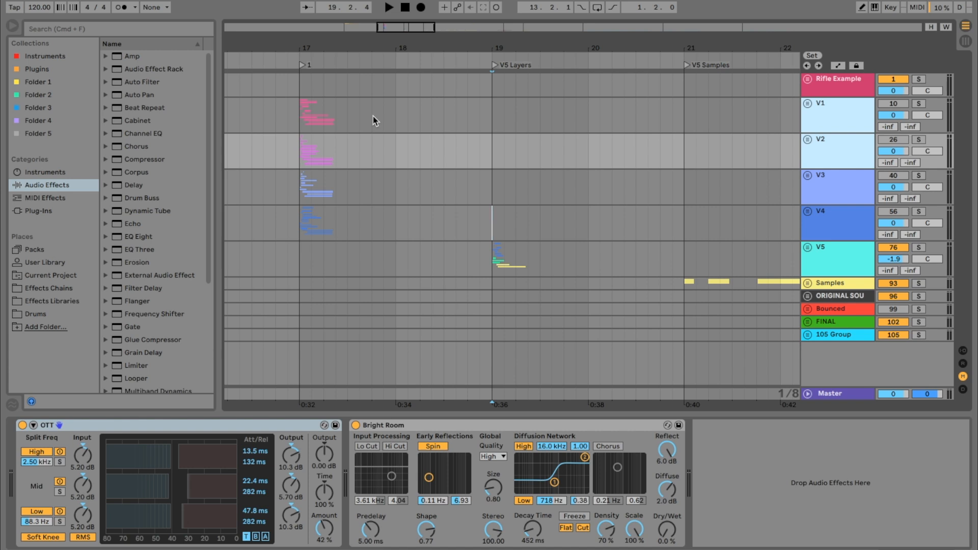
# - Unfold the ORIGINAL SOU group at bar 29, expand its Original Portal track, solo it and play its clip
pyautogui.hscroll(10, 615, 200)
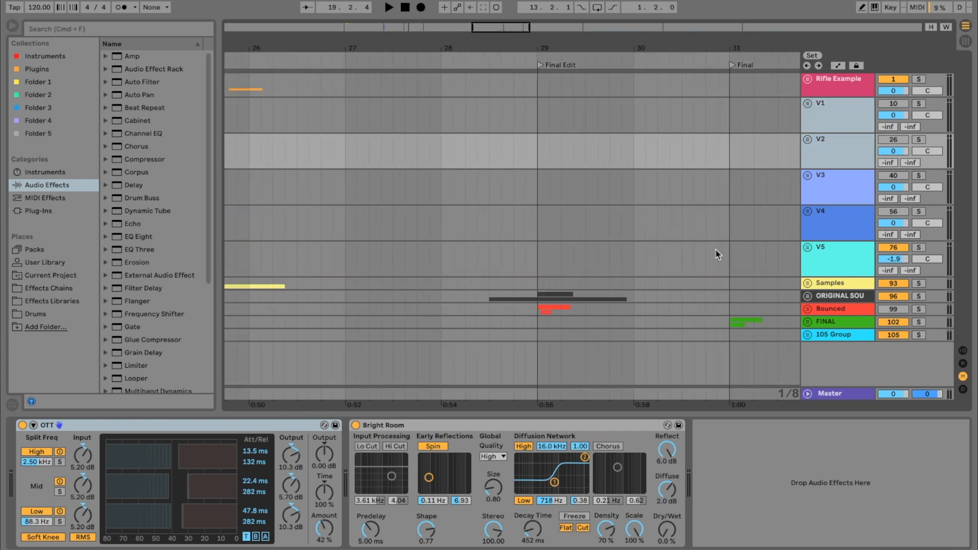
pyautogui.click(808, 296)
pyautogui.click(815, 251)
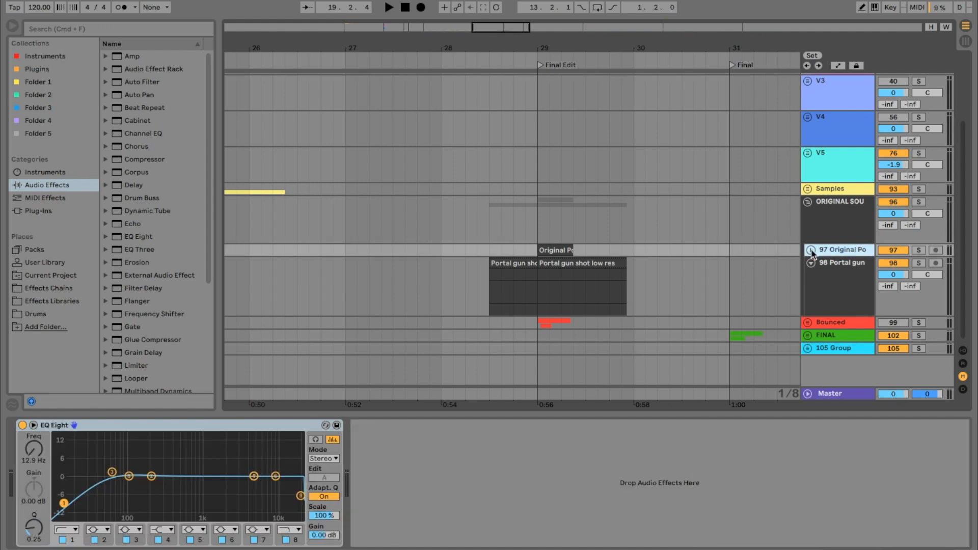
pyautogui.click(814, 250)
pyautogui.scroll(-3, 729, 238)
pyautogui.click(549, 204)
pyautogui.click(918, 206)
pyautogui.press('space')
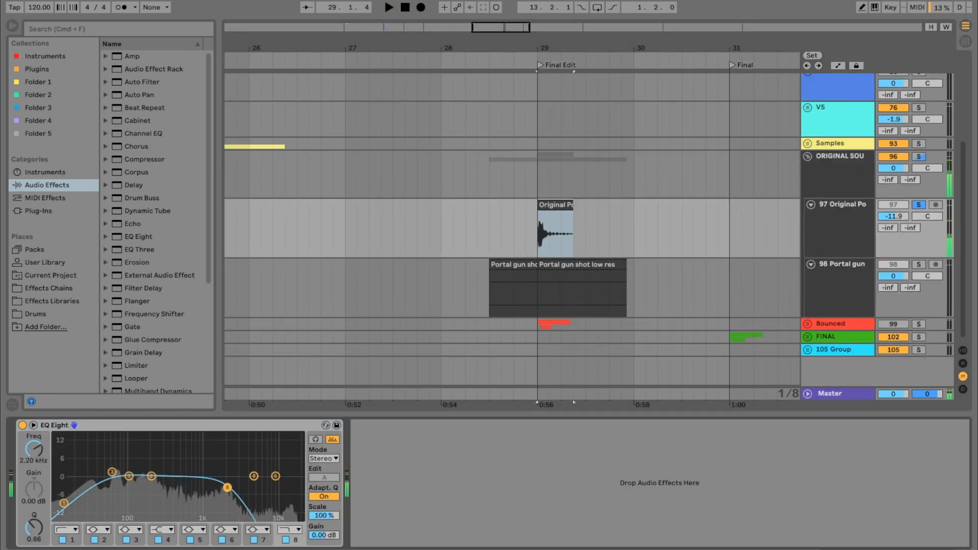
# - Lower the high-cut band of the Original Portal track's EQ Eight to 240 Hz, and reset that band
pyautogui.moveTo(227, 488); pyautogui.dragTo(159, 483)
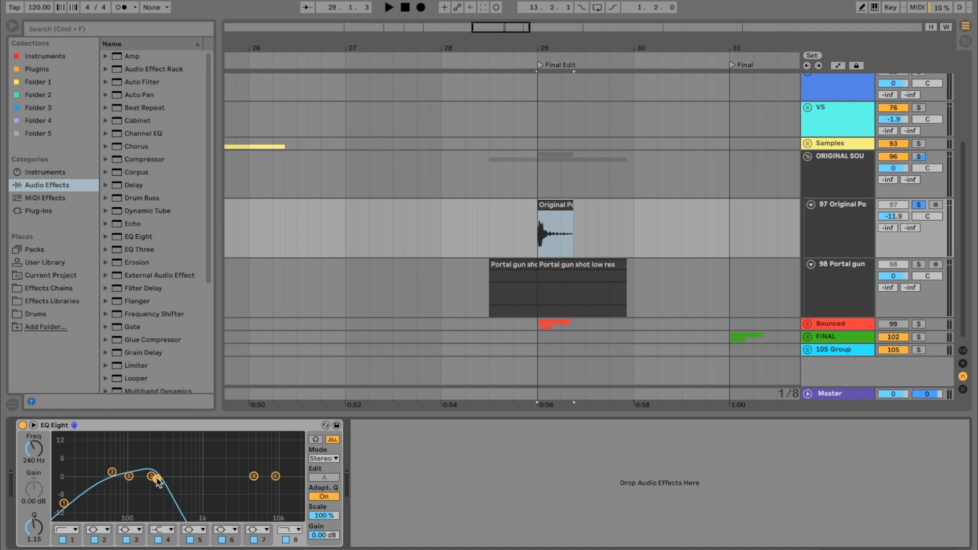
pyautogui.doubleClick(157, 481)
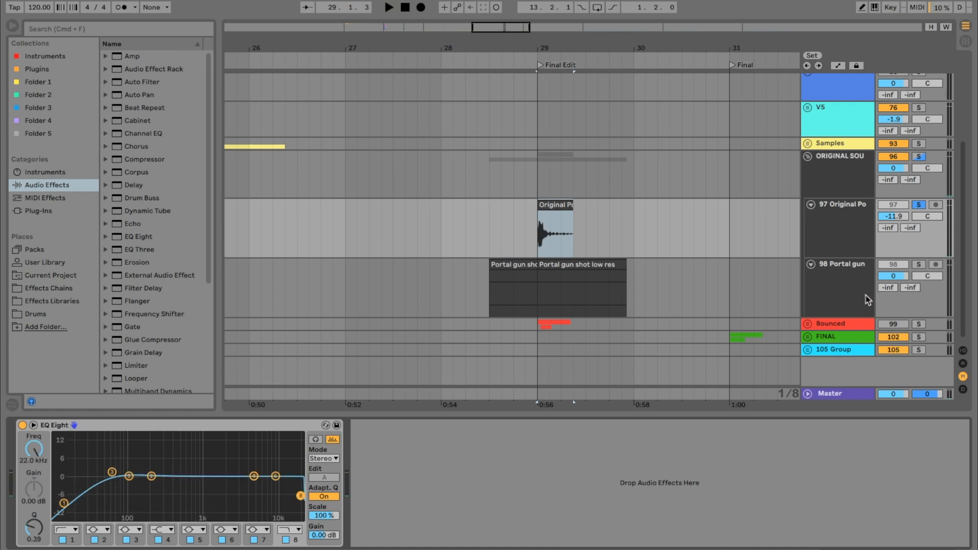
# - Take the Original Portal track out of solo, fold both original sound tracks, and show the timeline from bar 15 to 35
pyautogui.click(810, 204)
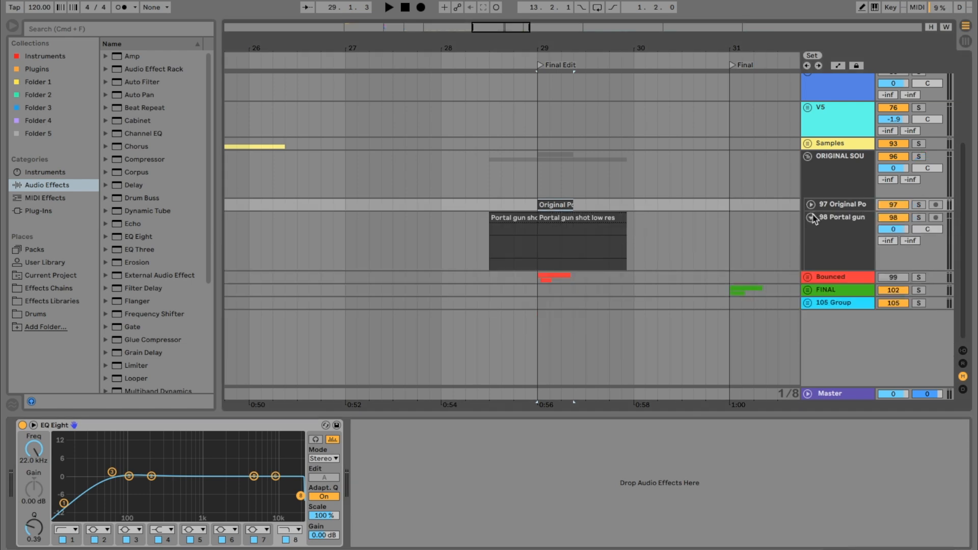
pyautogui.click(811, 217)
pyautogui.moveTo(527, 45); pyautogui.dragTo(614, 16)
pyautogui.scroll(5, 534, 171)
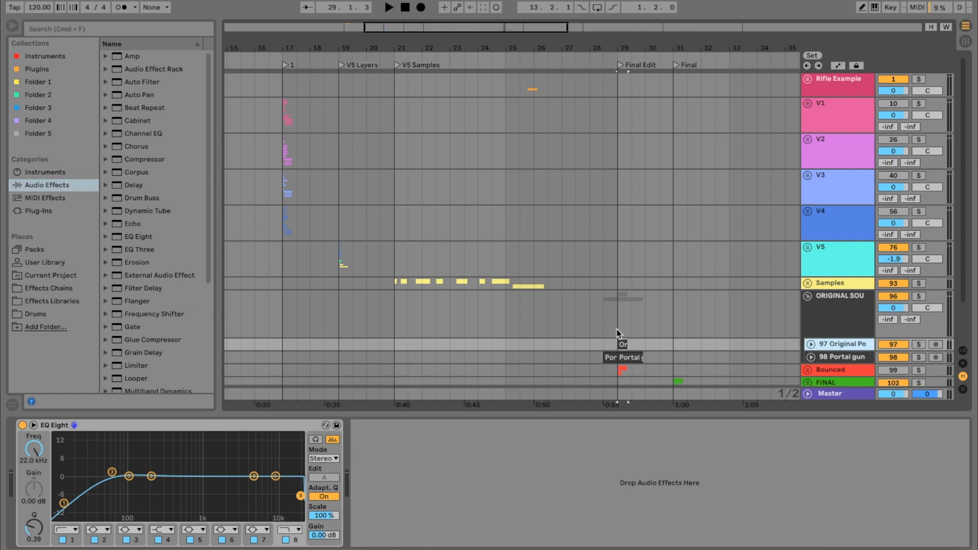
# - Expand the Original Portal track again and play the original sounds from bar 29
pyautogui.click(842, 343)
pyautogui.click(811, 344)
pyautogui.click(837, 264)
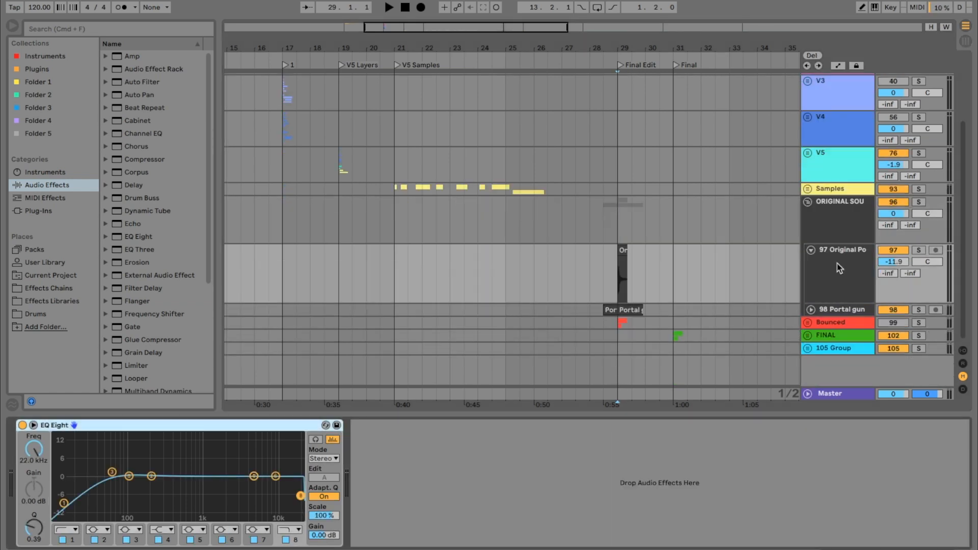
pyautogui.moveTo(591, 52); pyautogui.dragTo(601, 126)
pyautogui.press('space')
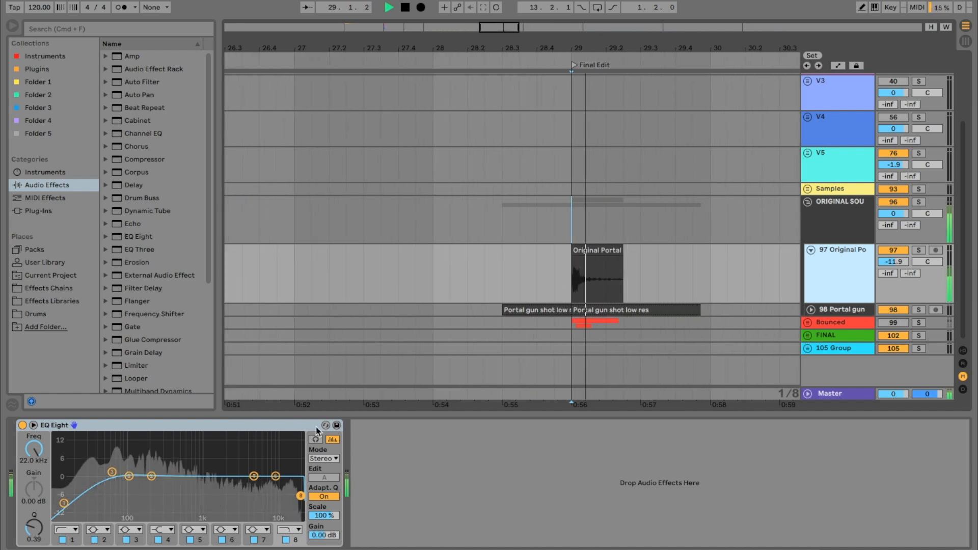
pyautogui.press('space')
# - Solo the Original Portal track and examine its spectrum in the enlarged EQ Eight display during playback
pyautogui.click(920, 251)
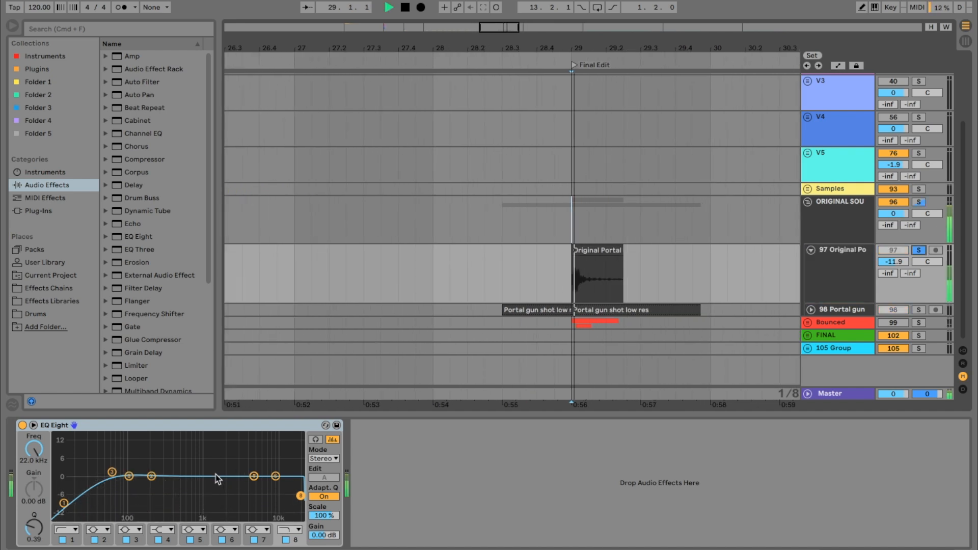
pyautogui.press('space')
pyautogui.doubleClick(208, 462)
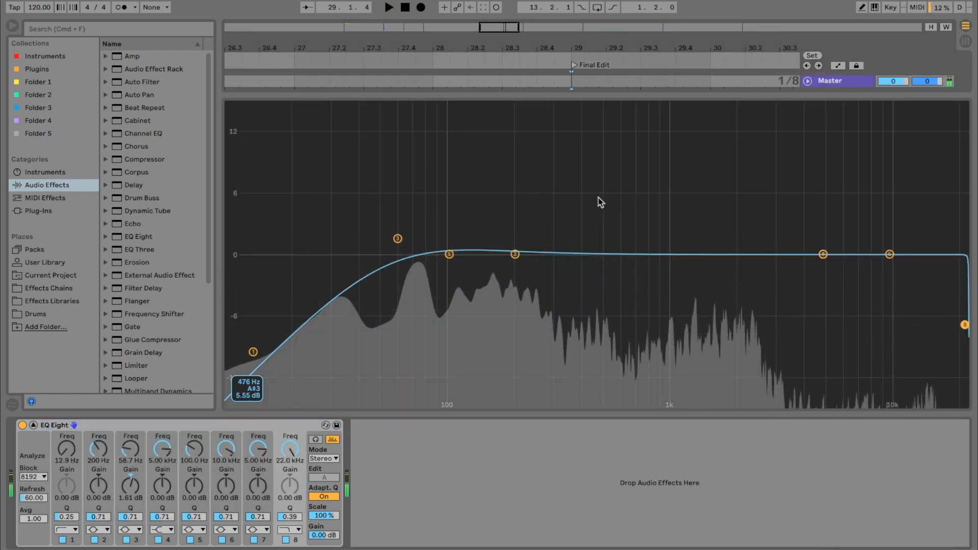
pyautogui.press('space')
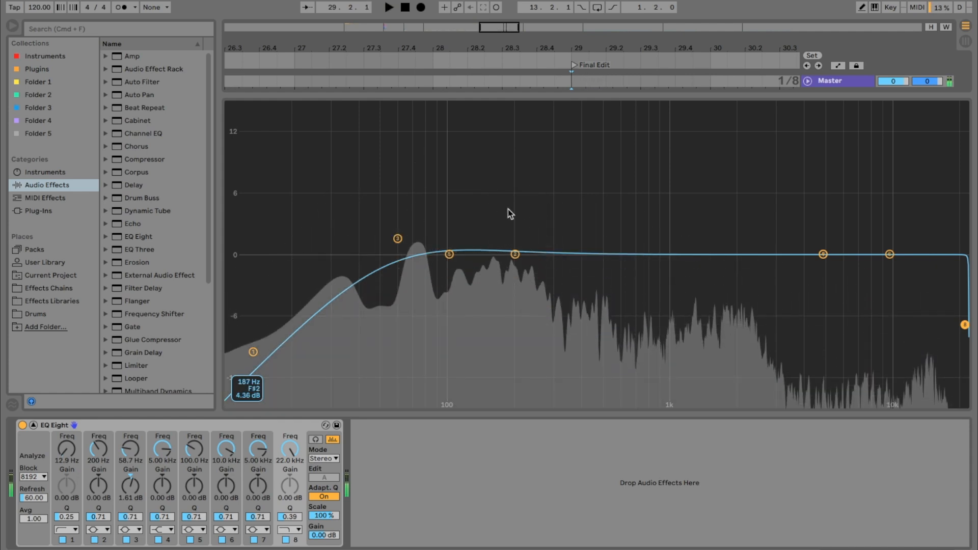
# - Try to shift EQ Eight bands 2 to 7 together towards lower frequencies
pyautogui.moveTo(350, 185); pyautogui.dragTo(962, 346)
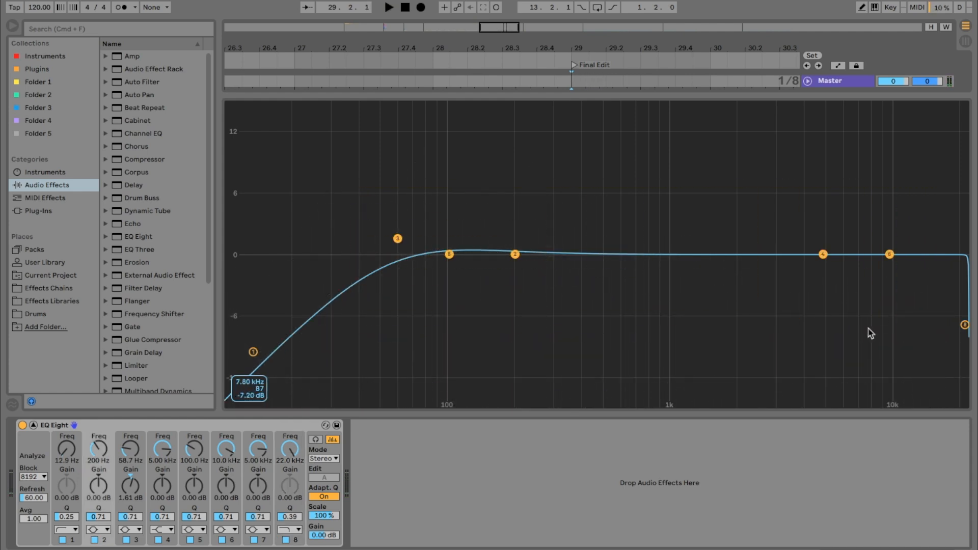
pyautogui.moveTo(448, 255); pyautogui.dragTo(415, 252)
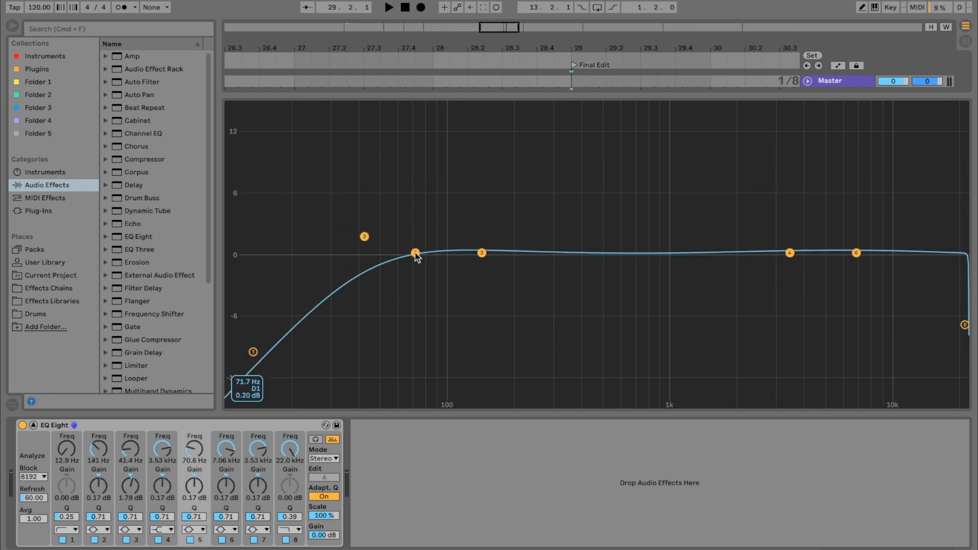
pyautogui.press('super+z')
pyautogui.press('super+z')
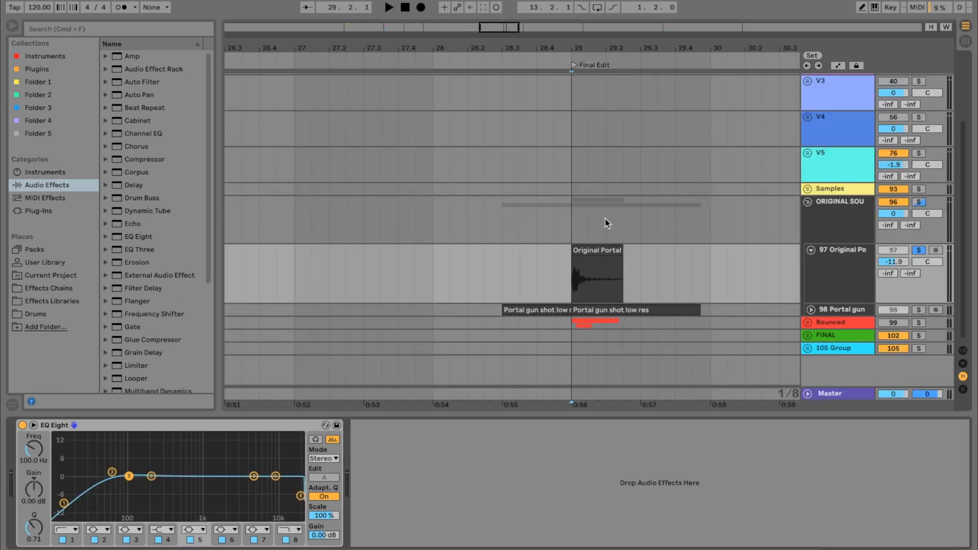
# - Take the Original Portal track out of solo, fold it and the ORIGINAL SOU group, and place the playback start at bar 21
pyautogui.click(918, 250)
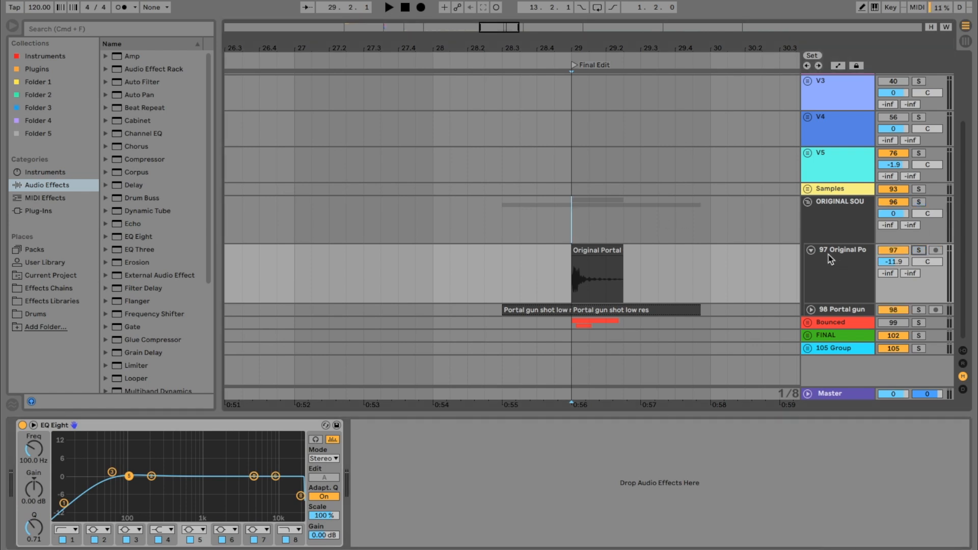
pyautogui.click(811, 251)
pyautogui.moveTo(640, 42)
pyautogui.mouseDown()
pyautogui.moveTo(640, 30)
pyautogui.moveTo(640, 42)
pyautogui.mouseUp()
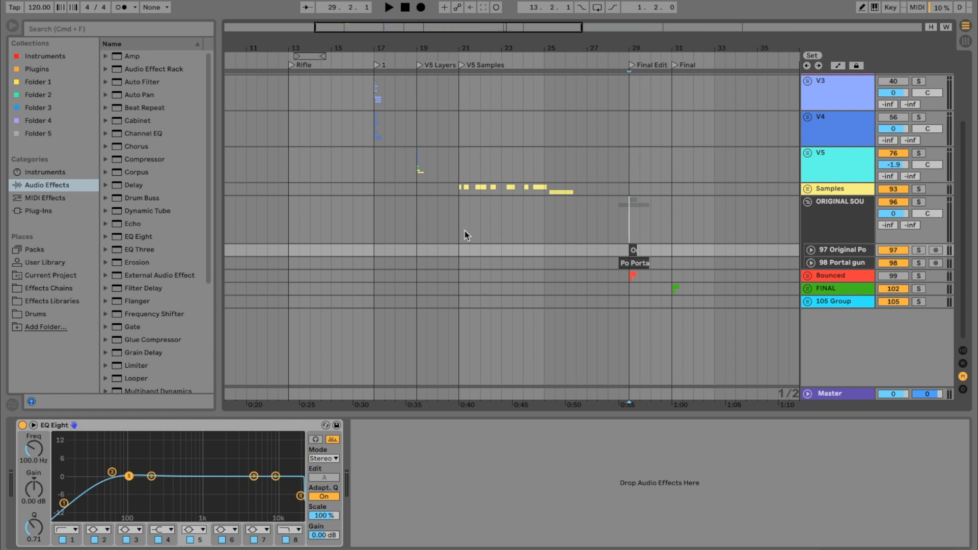
pyautogui.click(491, 221)
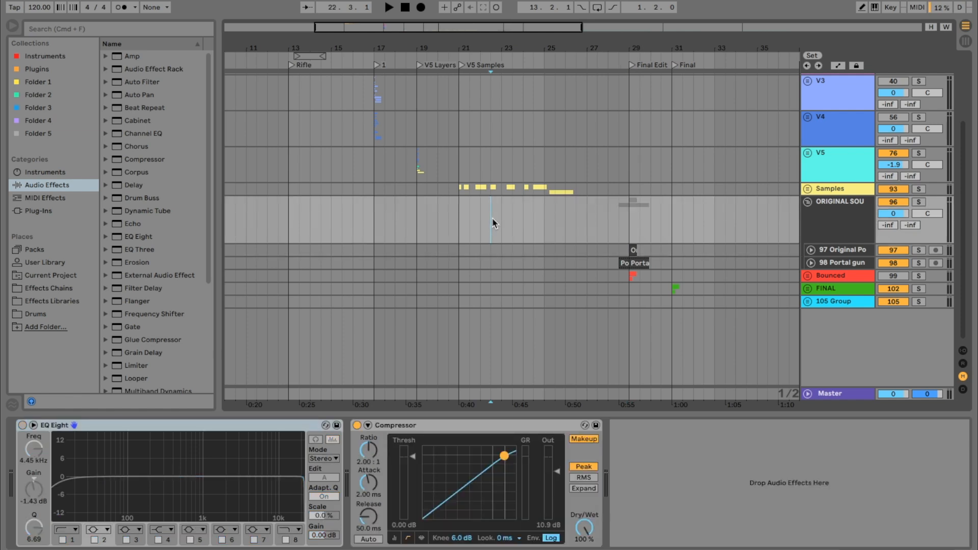
pyautogui.click(462, 233)
pyautogui.scroll(4, 448, 232)
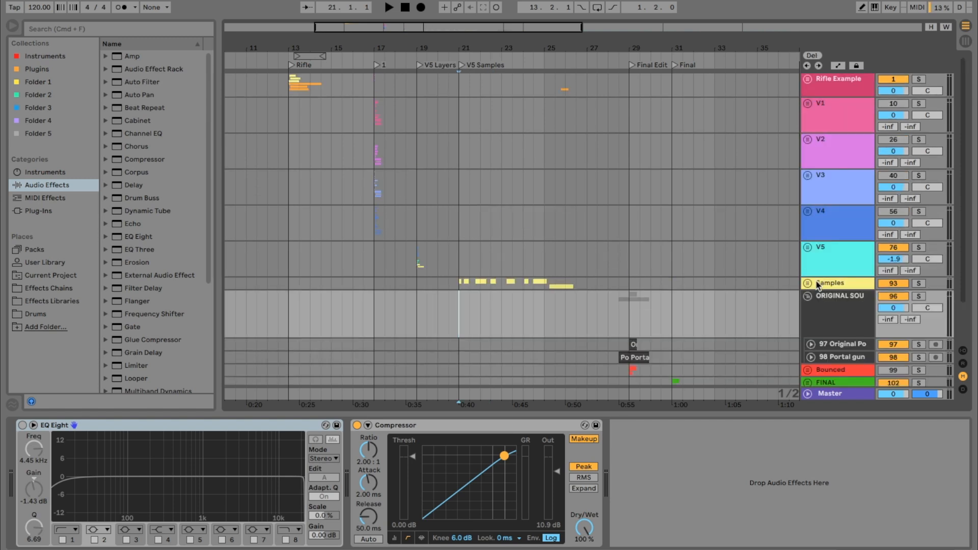
pyautogui.click(807, 297)
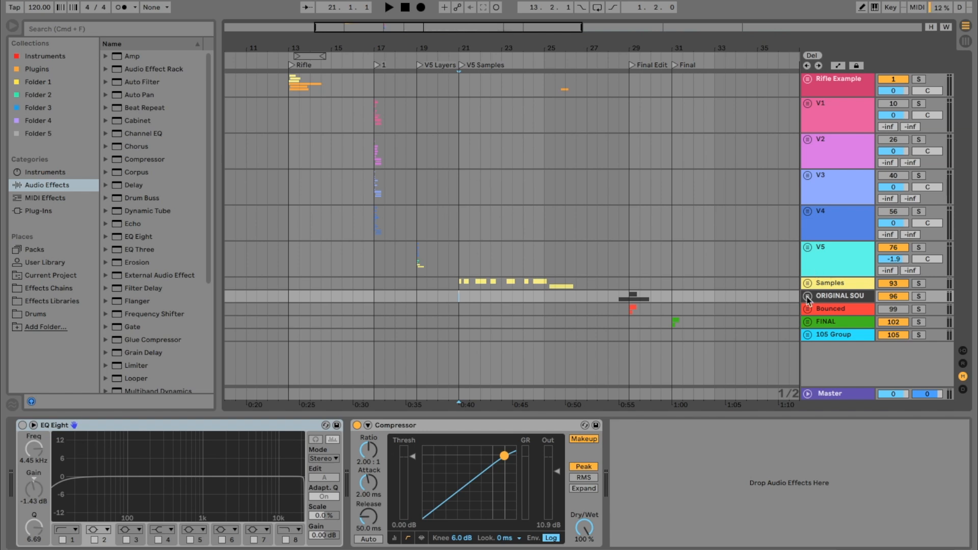
# - Place the playback start at bar 17 in V4, and unfold and solo the V1 group
pyautogui.click(382, 207)
pyautogui.press('+')
pyautogui.press('+')
pyautogui.press('+')
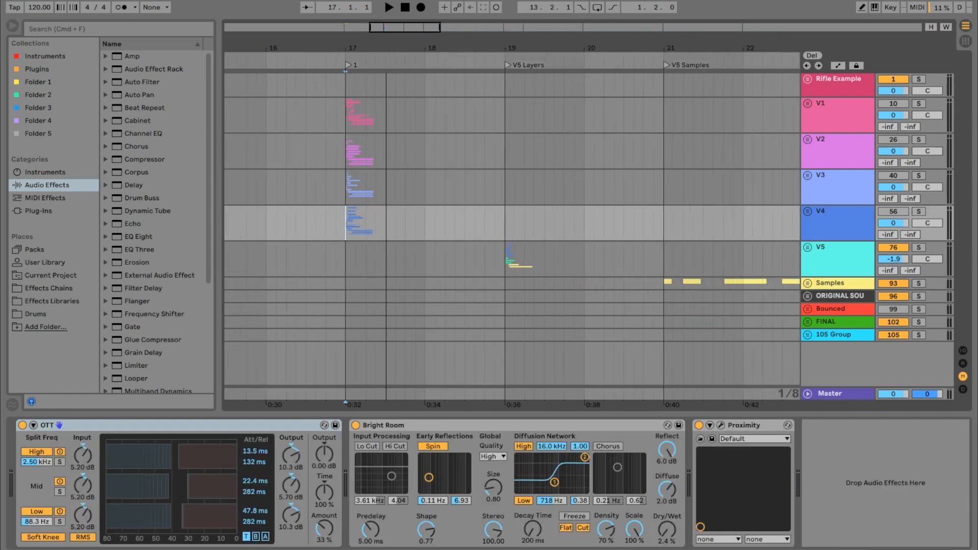
pyautogui.click(807, 104)
pyautogui.click(919, 103)
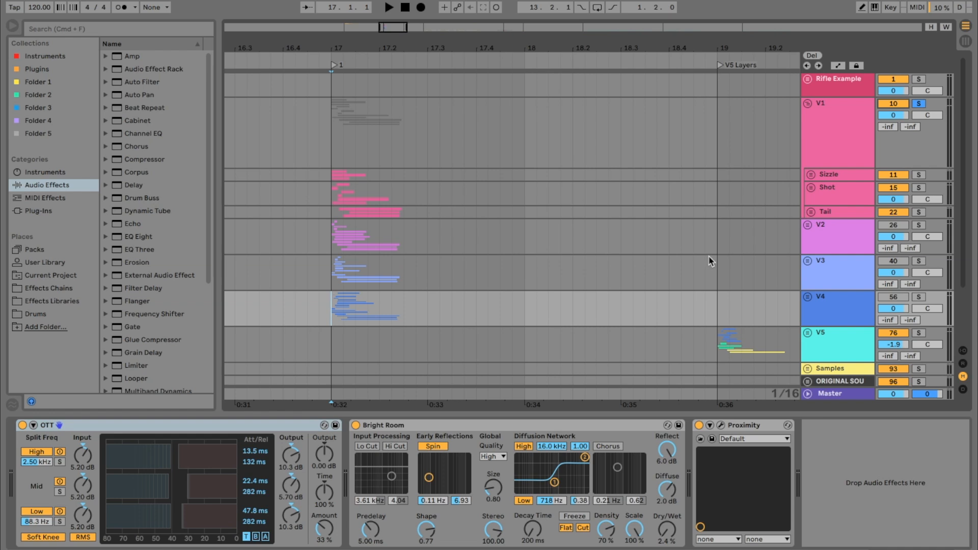
# - Unfold the Tail, Shot and Sizzle subgroups of V1 to show their individual sample tracks
pyautogui.click(812, 212)
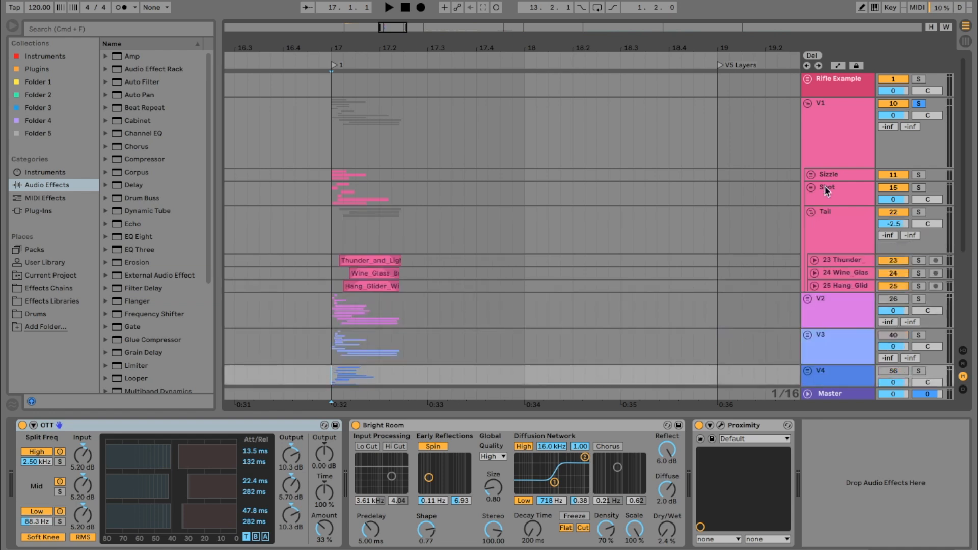
pyautogui.click(825, 192)
pyautogui.click(819, 176)
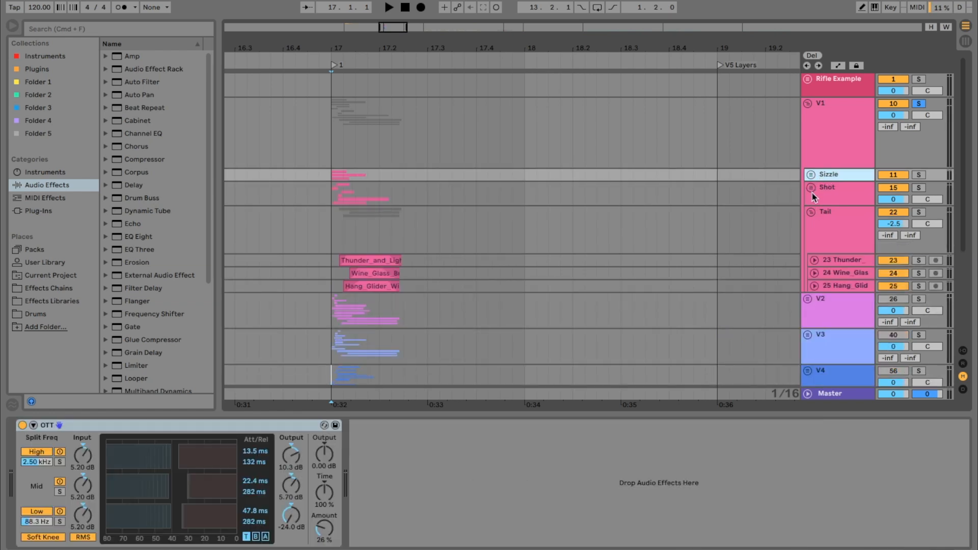
pyautogui.click(811, 189)
pyautogui.click(811, 175)
pyautogui.scroll(-4, 714, 163)
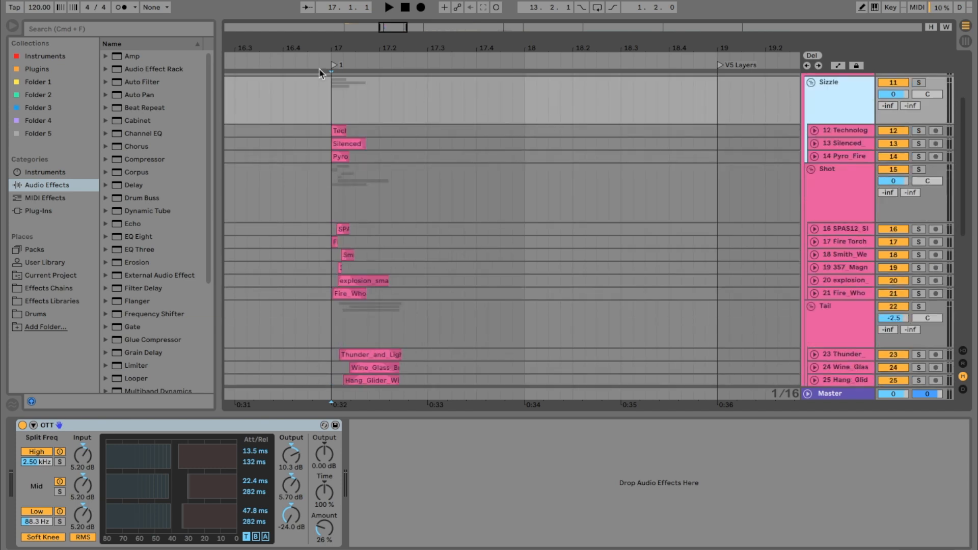
# - Place the playback start at bar 17 in V1 and play the soloed group
pyautogui.scroll(5, 729, 219)
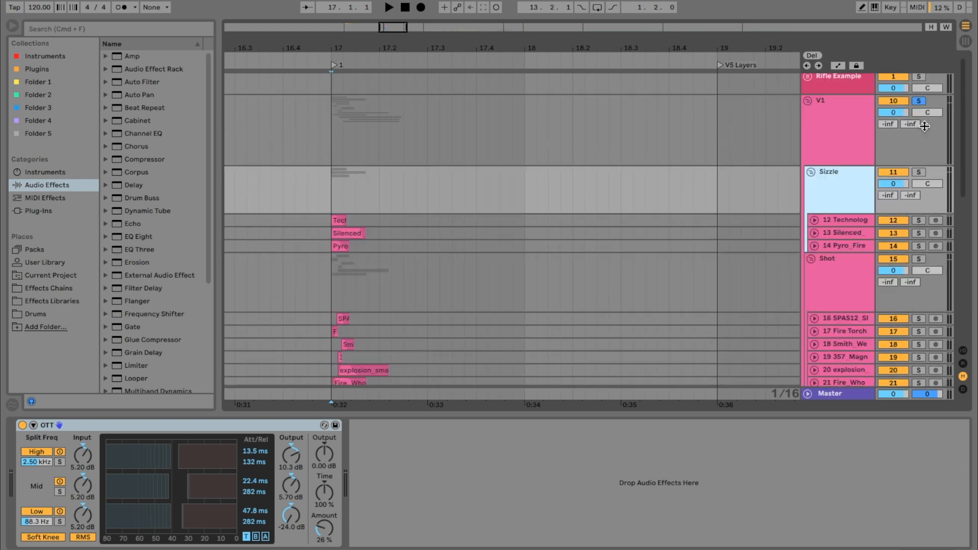
pyautogui.click(925, 102)
pyautogui.click(335, 134)
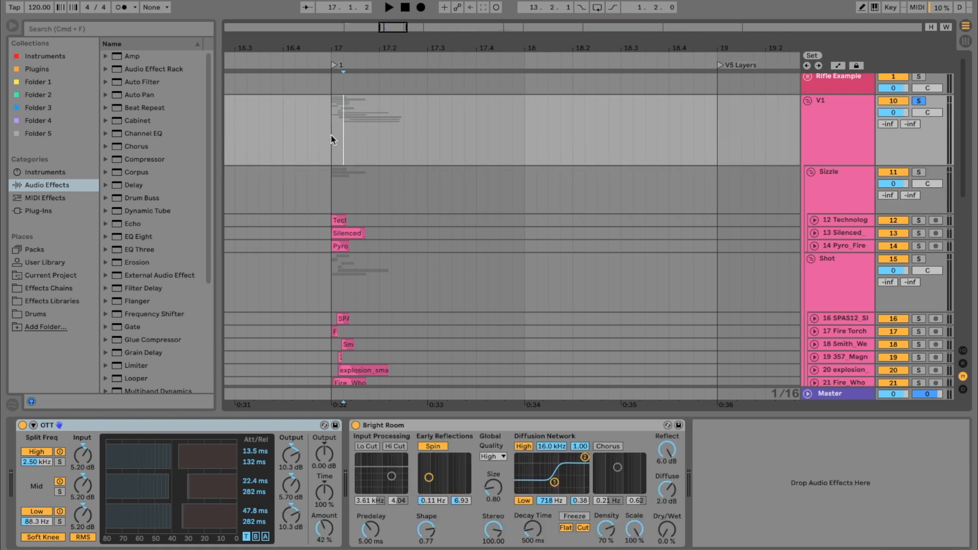
pyautogui.press('space')
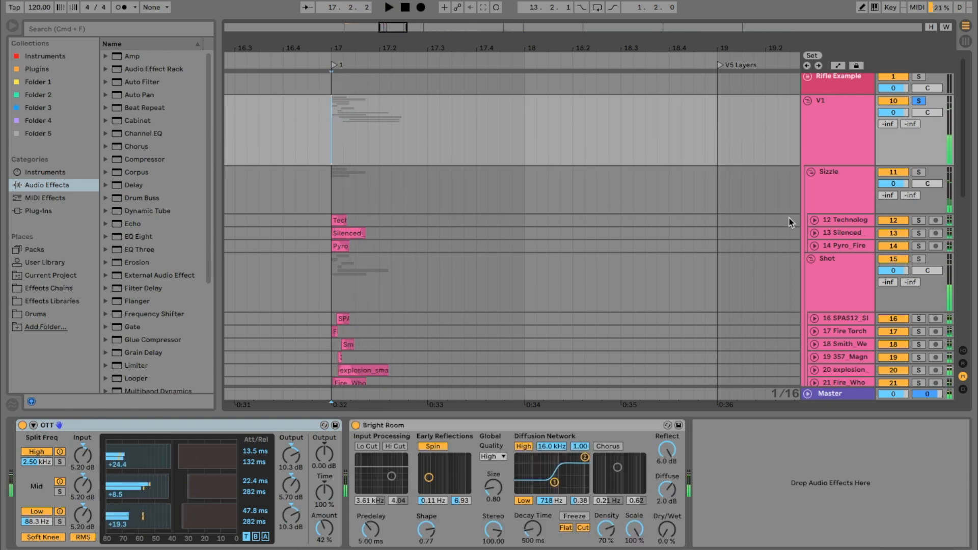
# - Solo V1's Sizzle subgroup and play it several times from bar 17
pyautogui.click(919, 173)
pyautogui.scroll(-1, 923, 172)
pyautogui.press('space')
pyautogui.press('space')
pyautogui.press('space')
pyautogui.press('space')
pyautogui.press('space')
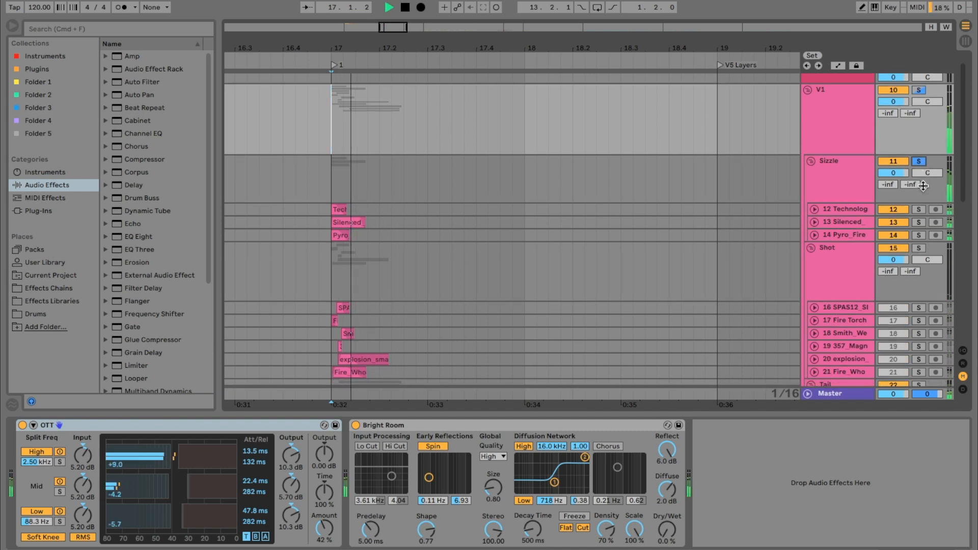
# - Solo V1's Shot subgroup in place of Sizzle and play it from bar 17
pyautogui.click(919, 248)
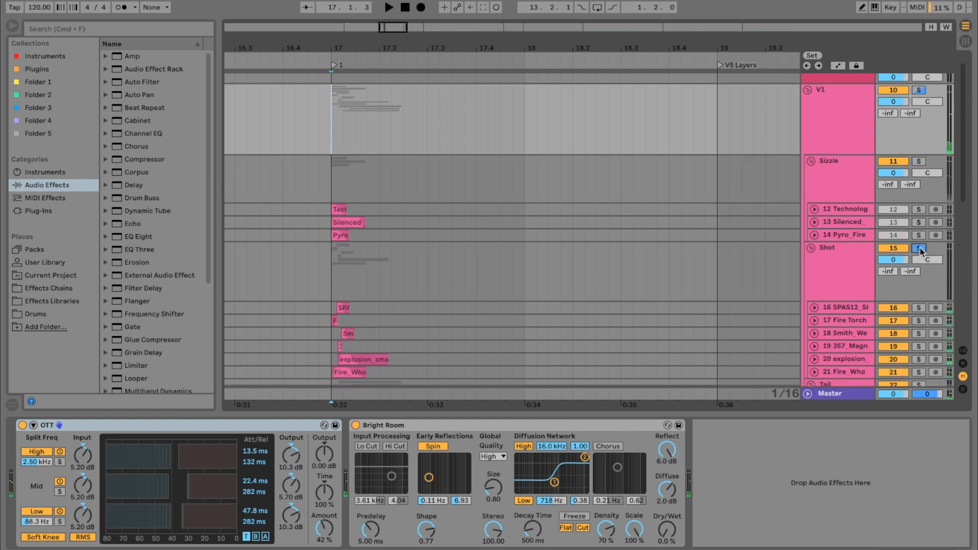
pyautogui.scroll(-10, 577, 210)
pyautogui.press('space')
pyautogui.press('space')
pyautogui.press('space')
# - Solo V1's Tail subgroup, play it from bar 17, and take it out of solo
pyautogui.scroll(-1, 912, 280)
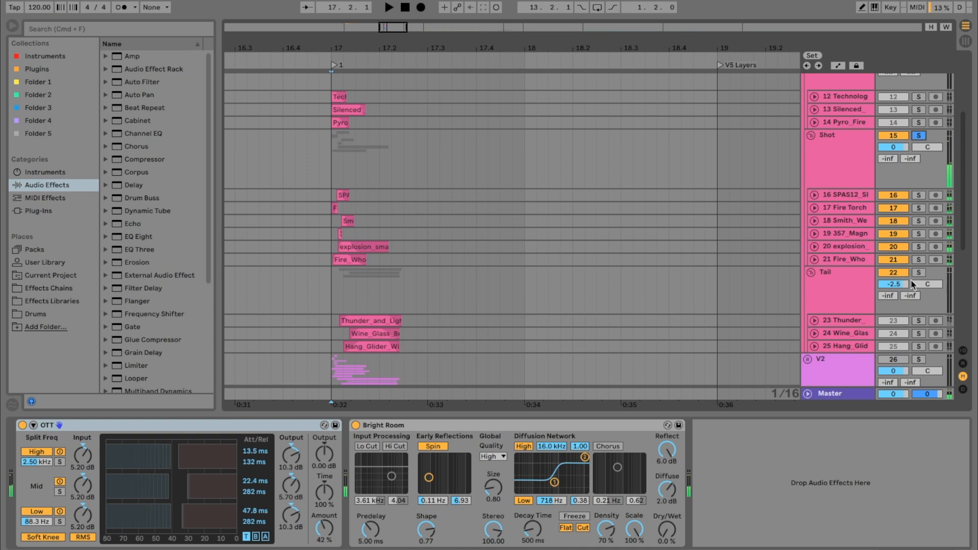
pyautogui.click(918, 273)
pyautogui.press('space')
pyautogui.press('space')
pyautogui.click(919, 273)
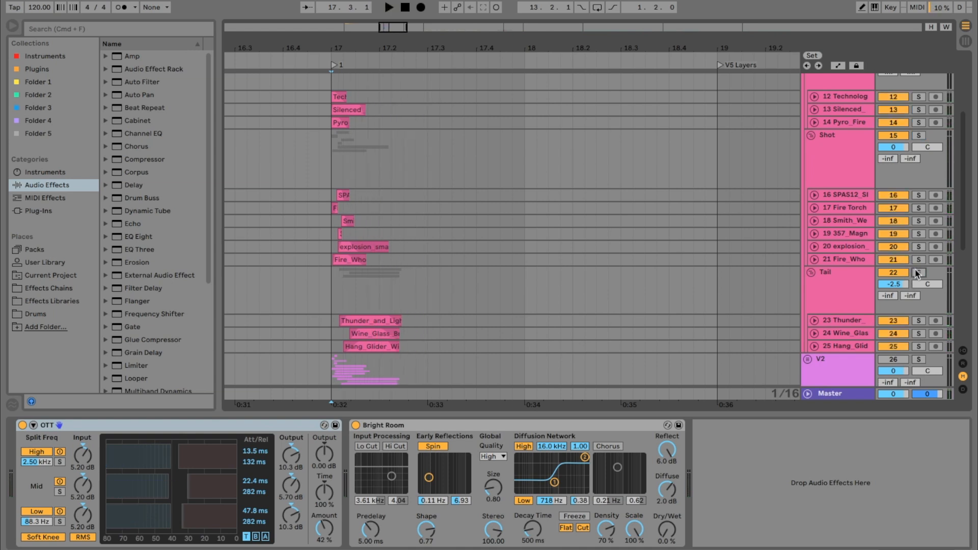
# - Fold V1's Sizzle subgroup to hide its sample tracks
pyautogui.scroll(5, 917, 273)
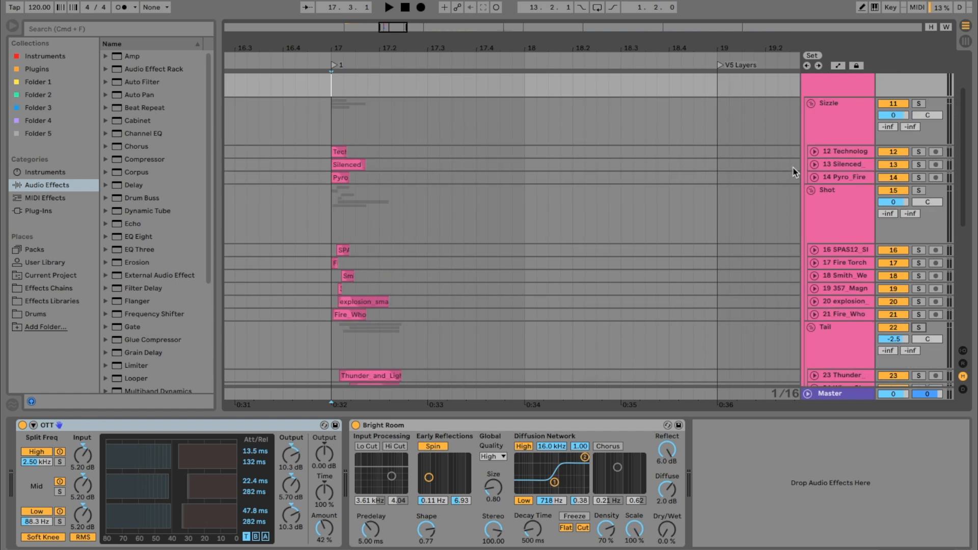
pyautogui.click(810, 108)
pyautogui.click(810, 103)
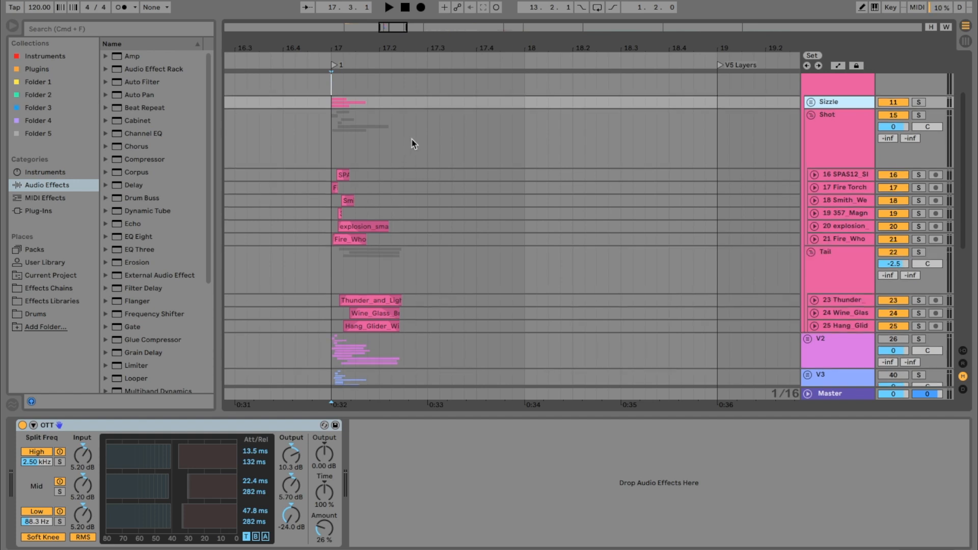
# - Solo the Shot subgroup and place the playback start at bar 17 in its lane
pyautogui.scroll(-1, 398, 140)
pyautogui.moveTo(338, 41); pyautogui.dragTo(361, 41)
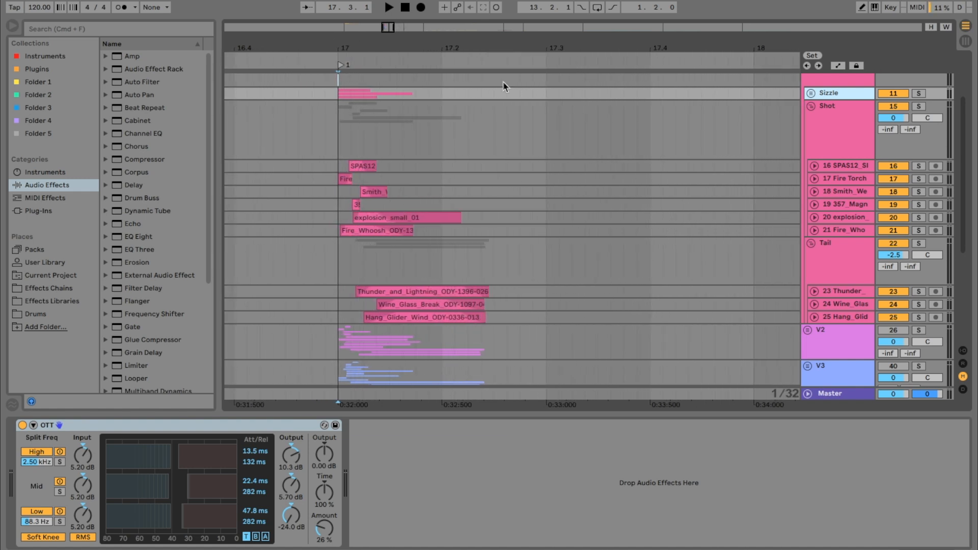
pyautogui.click(918, 106)
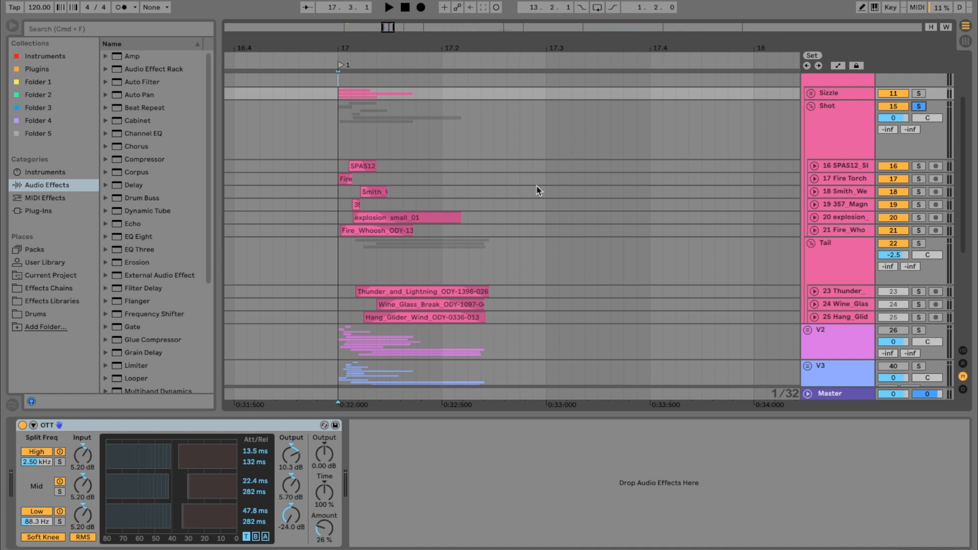
pyautogui.click(336, 131)
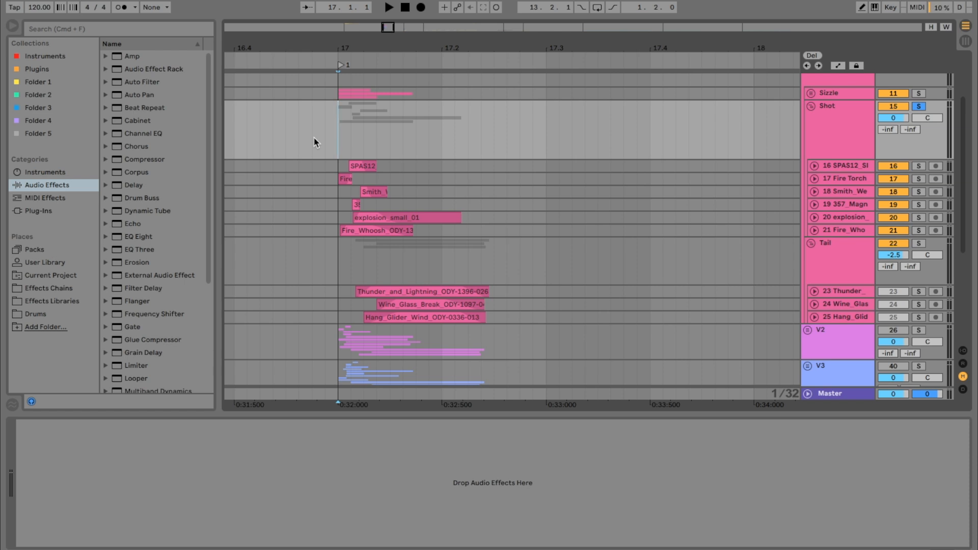
pyautogui.moveTo(348, 45); pyautogui.dragTo(348, 78)
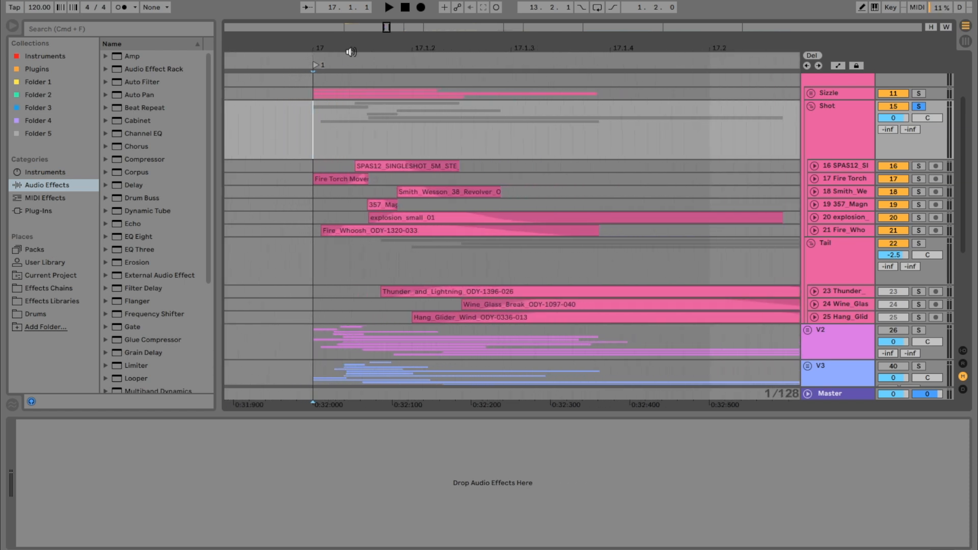
# - Select the gunshot clips in the Shot subgroup, then solo the 357_Magn track and play it
pyautogui.click(440, 192)
pyautogui.keyDown('shift'); pyautogui.click(420, 166); pyautogui.keyUp('shift')
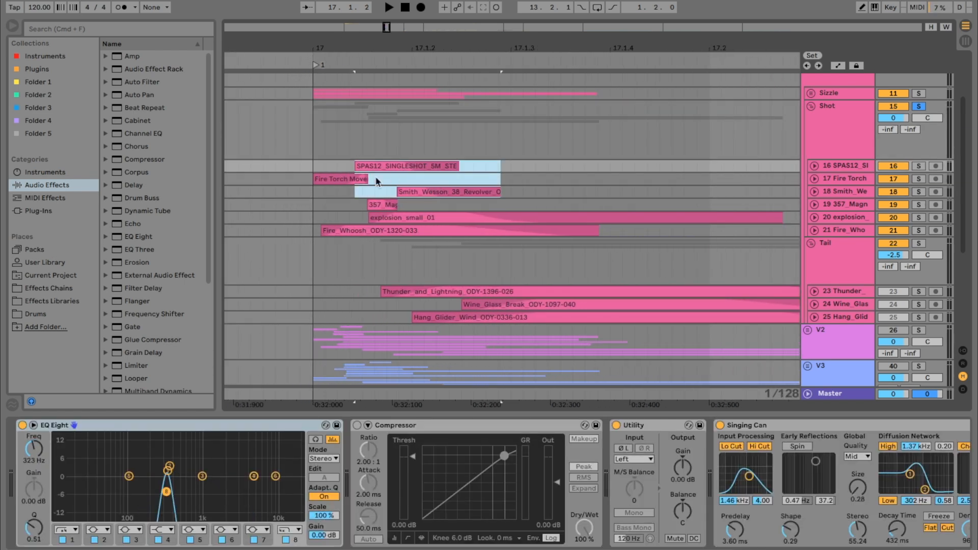
pyautogui.click(381, 205)
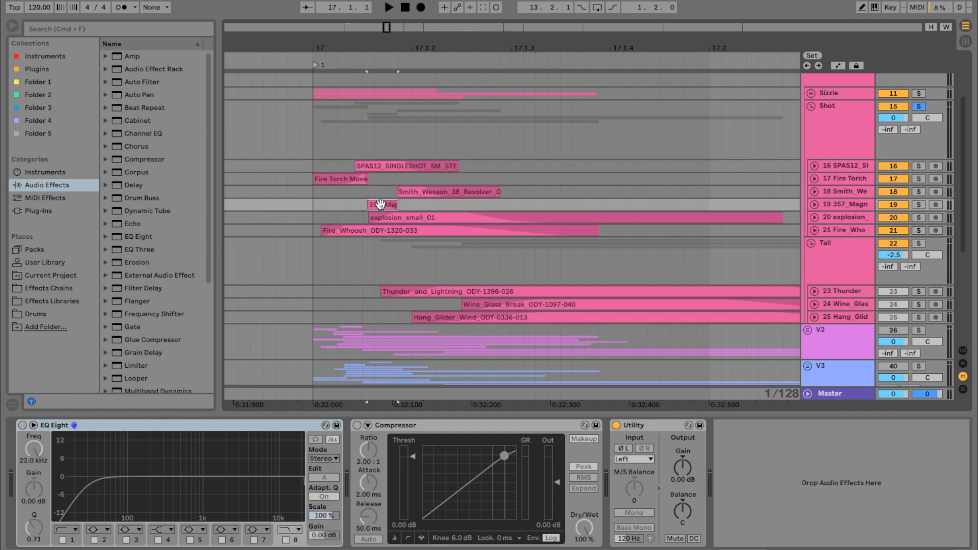
pyautogui.click(918, 204)
pyautogui.press('space')
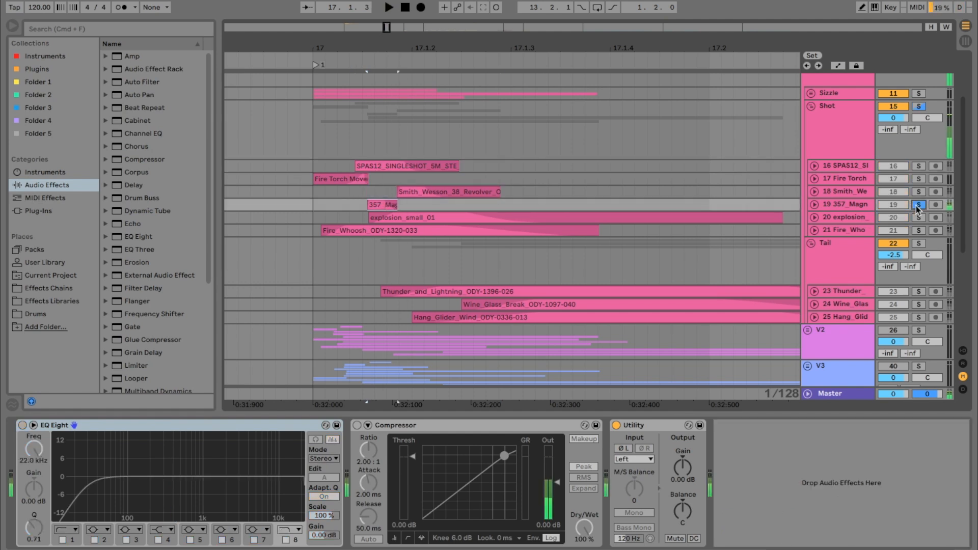
# - Select the SPAS12_SINGLESHOT clip, solo its track and play it to hear the processed shot
pyautogui.click(416, 167)
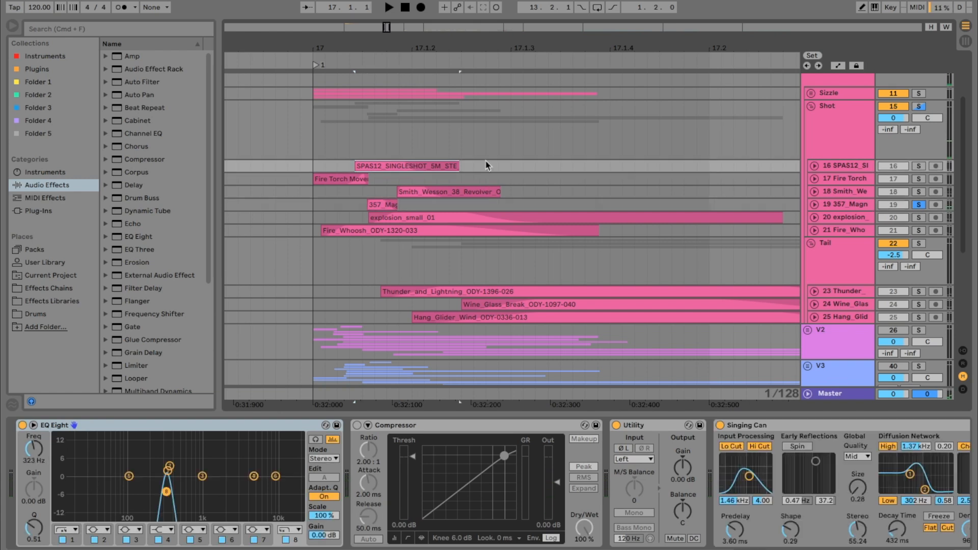
pyautogui.click(918, 166)
pyautogui.press('space')
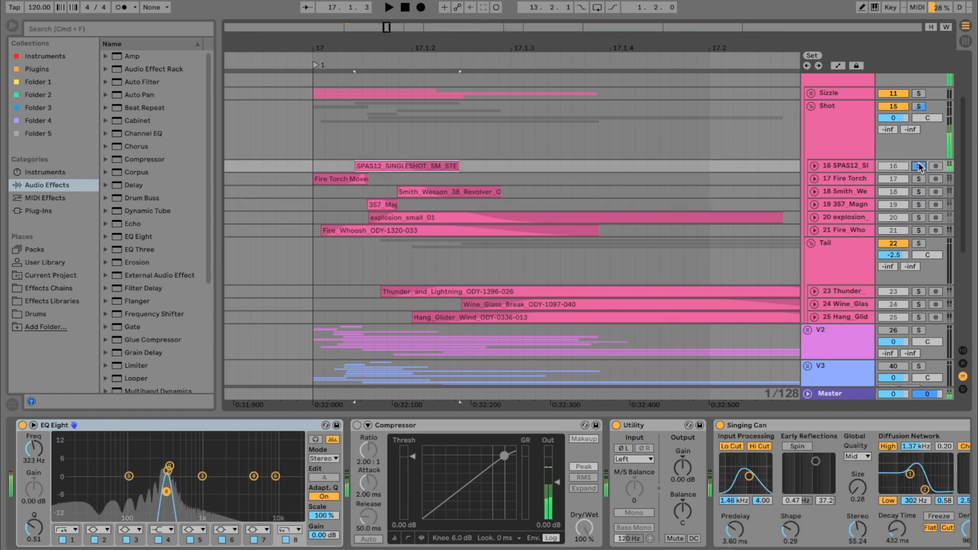
pyautogui.press('space')
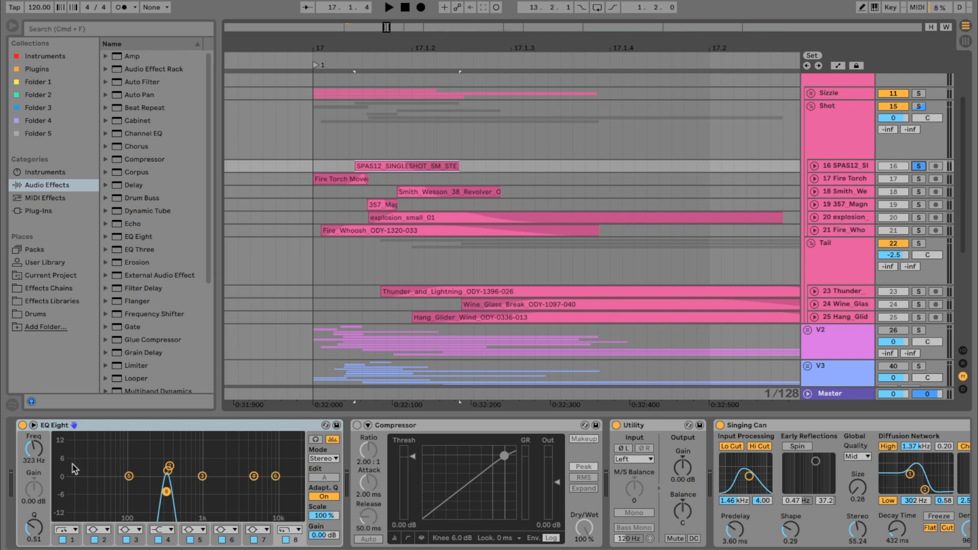
# - Set the SPAS12 track's selected EQ Eight band to 359 Hz with Q 0.53, and clear the solos on that track and the Shot group
pyautogui.moveTo(166, 491); pyautogui.dragTo(169, 491)
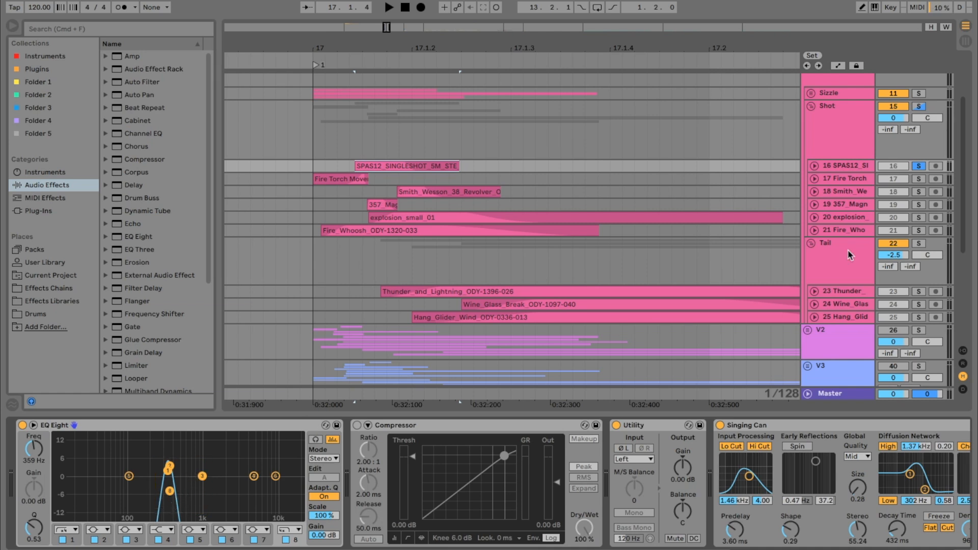
pyautogui.click(919, 166)
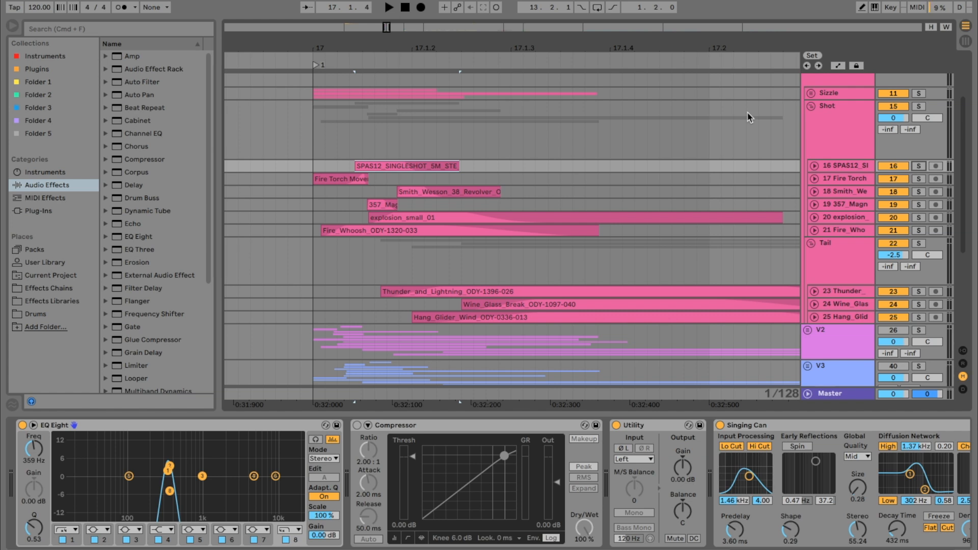
pyautogui.click(829, 126)
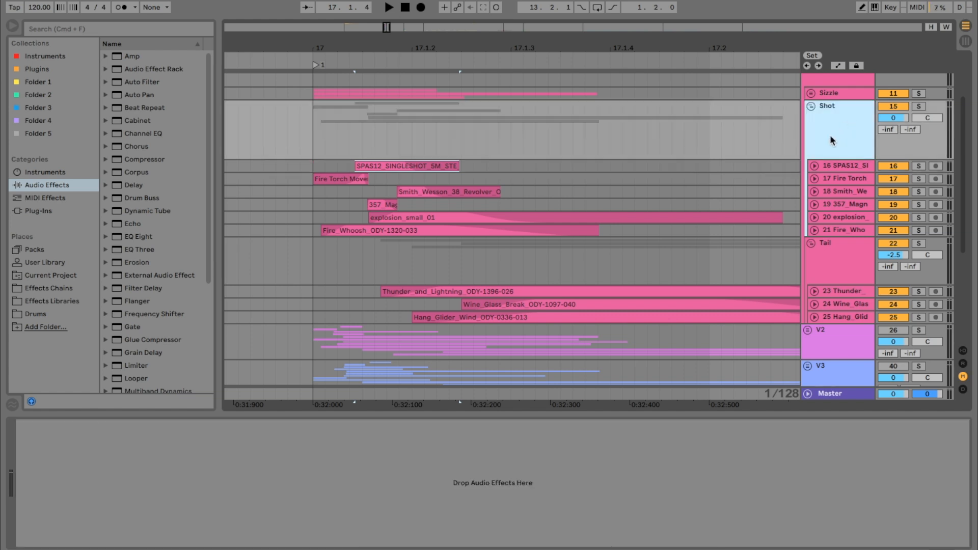
pyautogui.click(845, 167)
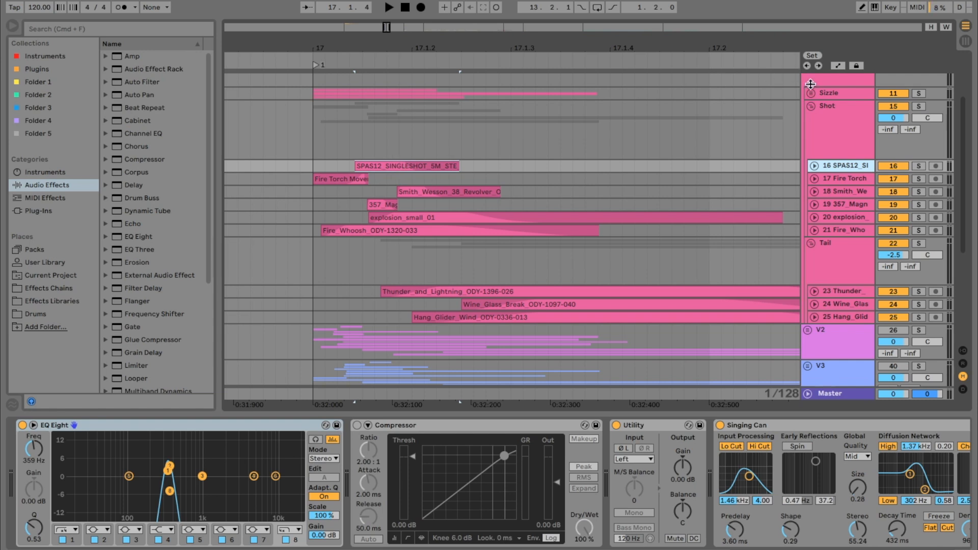
# - Fold the Shot subgroup, solo Tail, and select the range from bar 17 to 17.3 across Tail's three tracks
pyautogui.click(811, 106)
pyautogui.moveTo(597, 47); pyautogui.dragTo(420, 11)
pyautogui.click(921, 130)
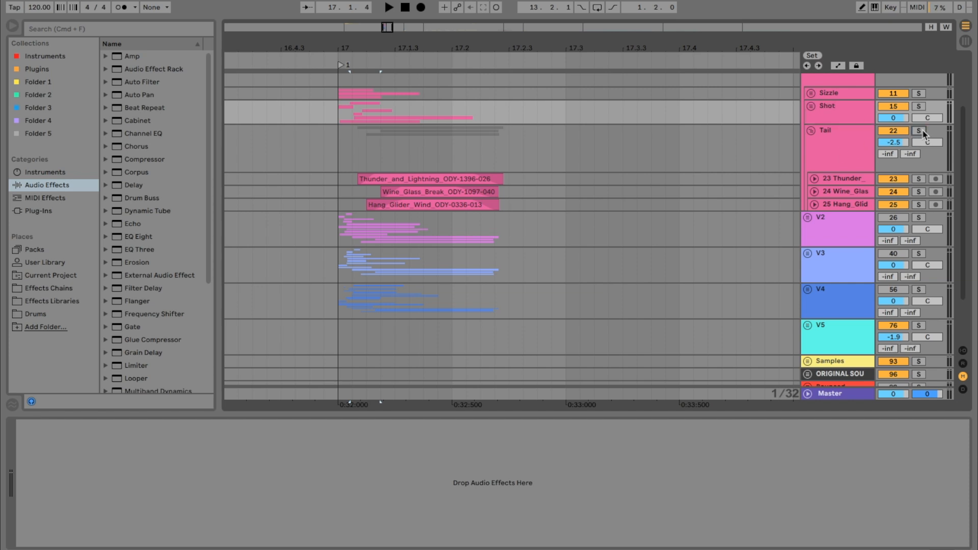
pyautogui.click(343, 179)
pyautogui.keyDown('shift'); pyautogui.click(564, 208); pyautogui.keyUp('shift')
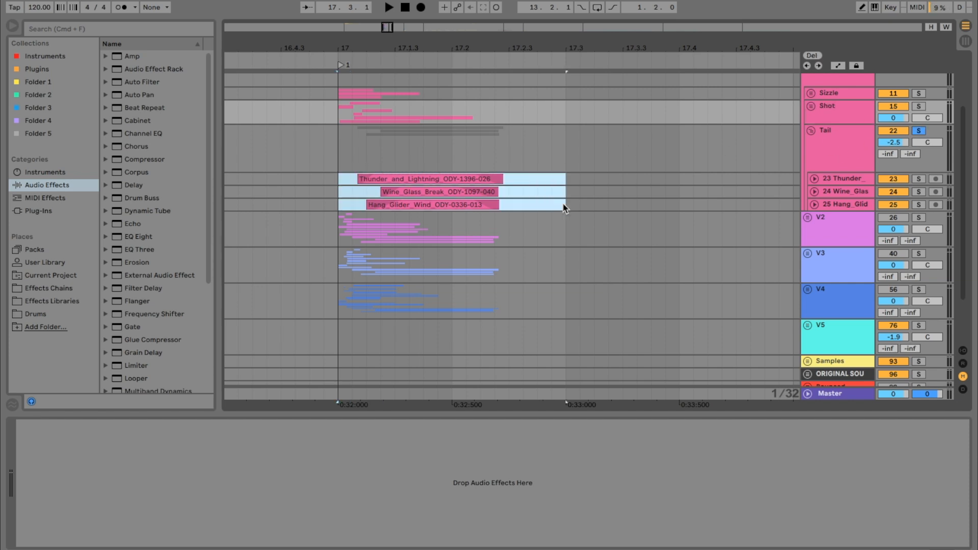
# - Examine the Wine_Glass_Break, Hang_Glider_Wind and Thunder_and_Lightning clips and their tracks' effect chains
pyautogui.click(404, 191)
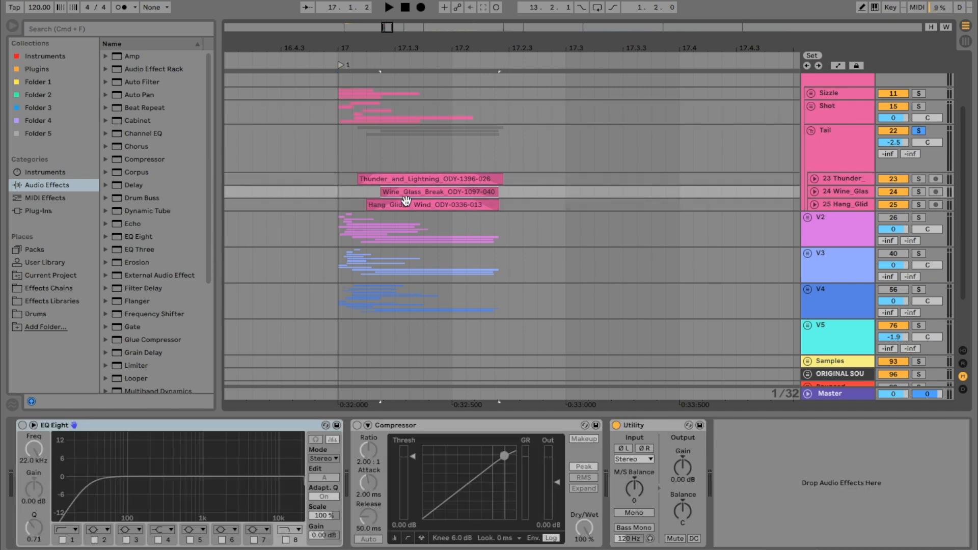
pyautogui.click(407, 204)
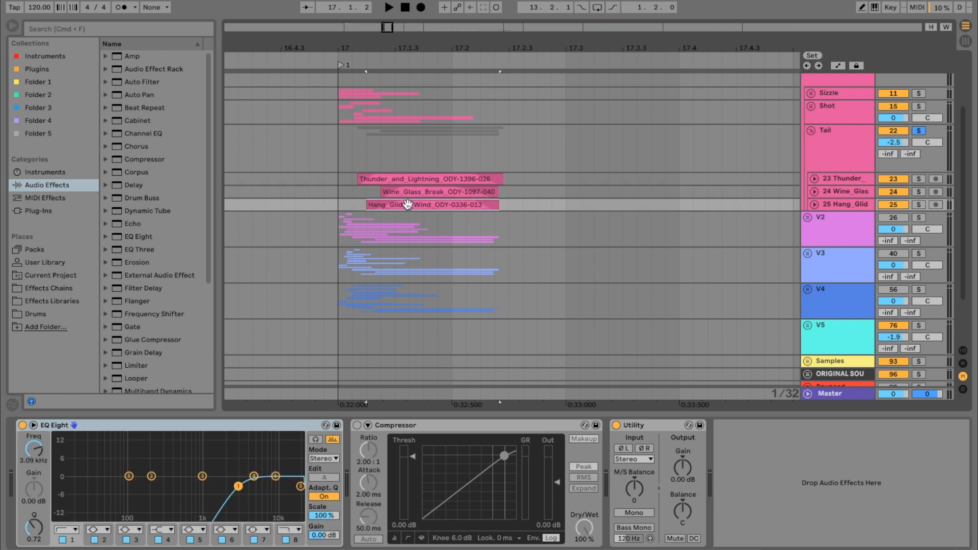
pyautogui.click(393, 179)
pyautogui.click(448, 193)
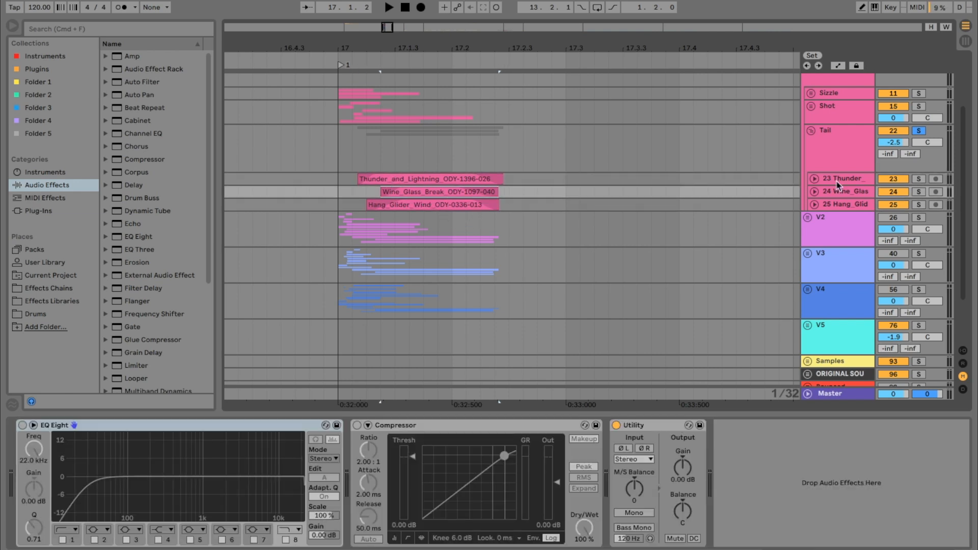
# - Solo the Thunder and Wine_Glas tracks together and play the thunder and glass-break layers
pyautogui.click(917, 180)
pyautogui.click(918, 192)
pyautogui.keyDown('super'); pyautogui.click(921, 179); pyautogui.keyUp('super')
pyautogui.click(414, 179)
pyautogui.press('space')
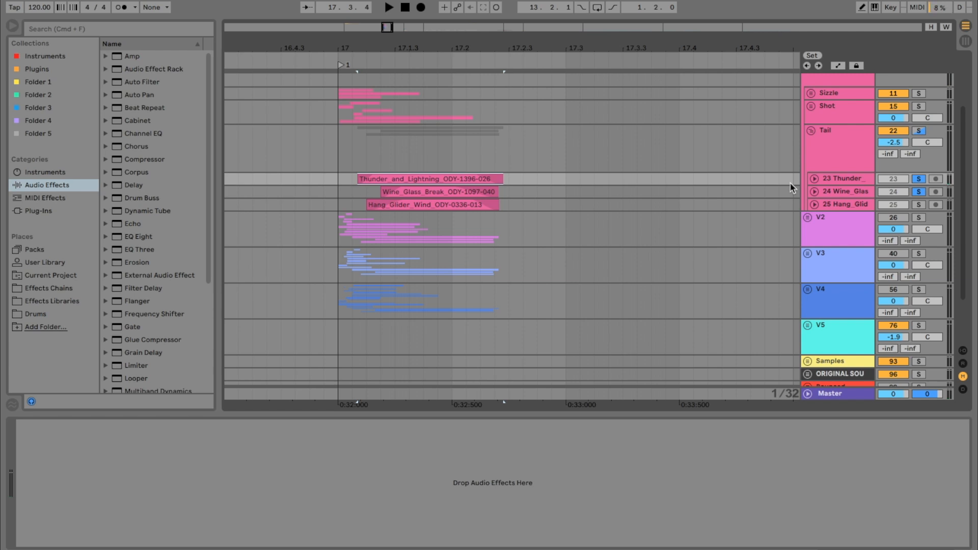
# - Clear the solos on the Tail subgroup and its tracks, and fold Tail
pyautogui.click(919, 130)
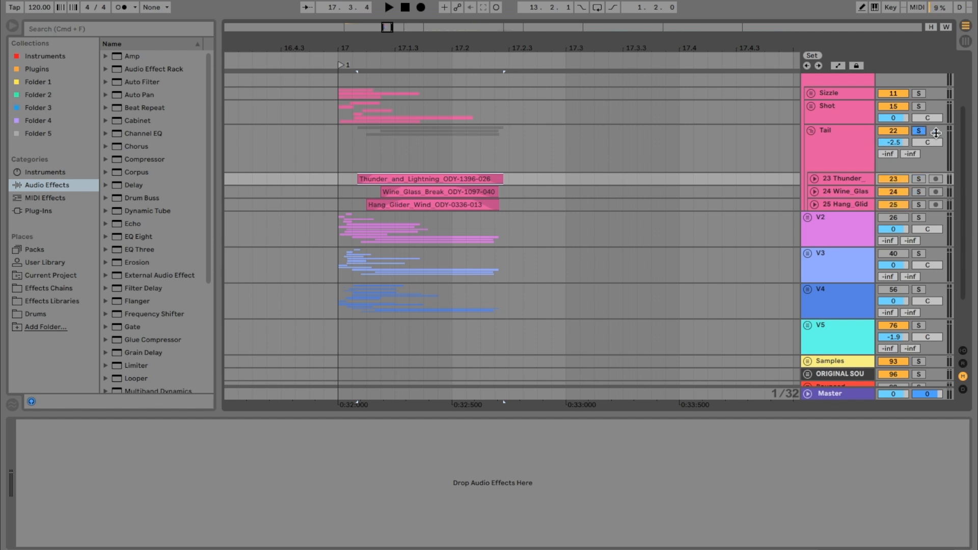
pyautogui.click(919, 130)
pyautogui.click(811, 130)
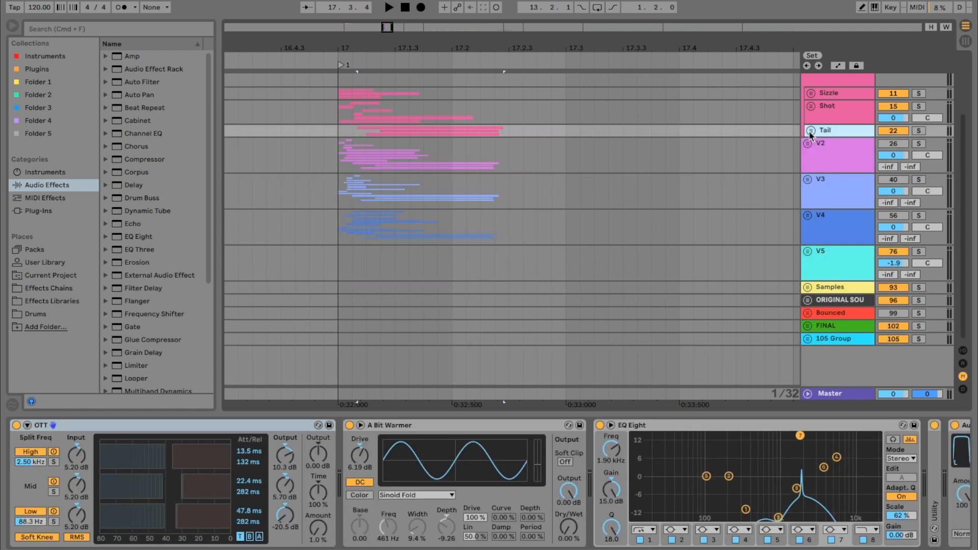
# - Fold the V1 group and unfold V2 to show its individual sample tracks
pyautogui.scroll(3, 807, 135)
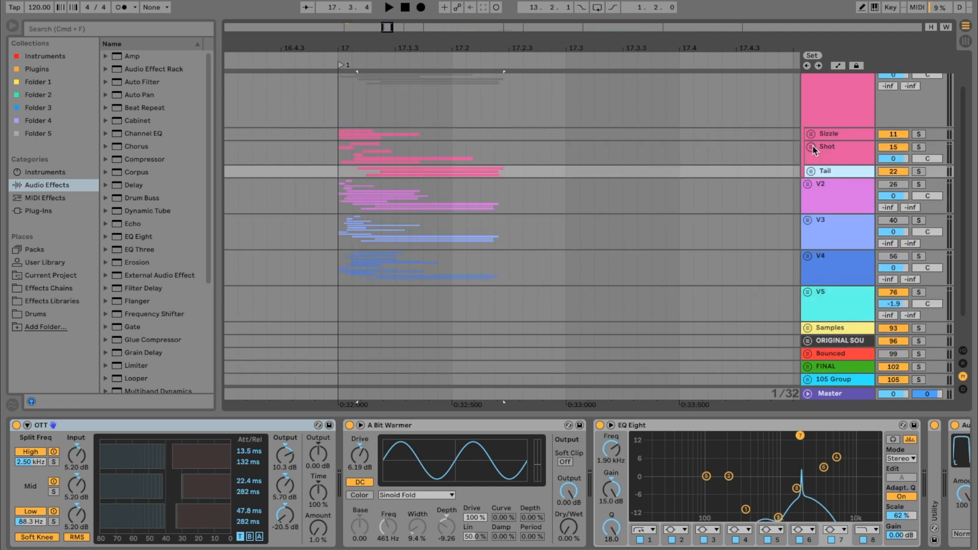
pyautogui.scroll(2, 807, 179)
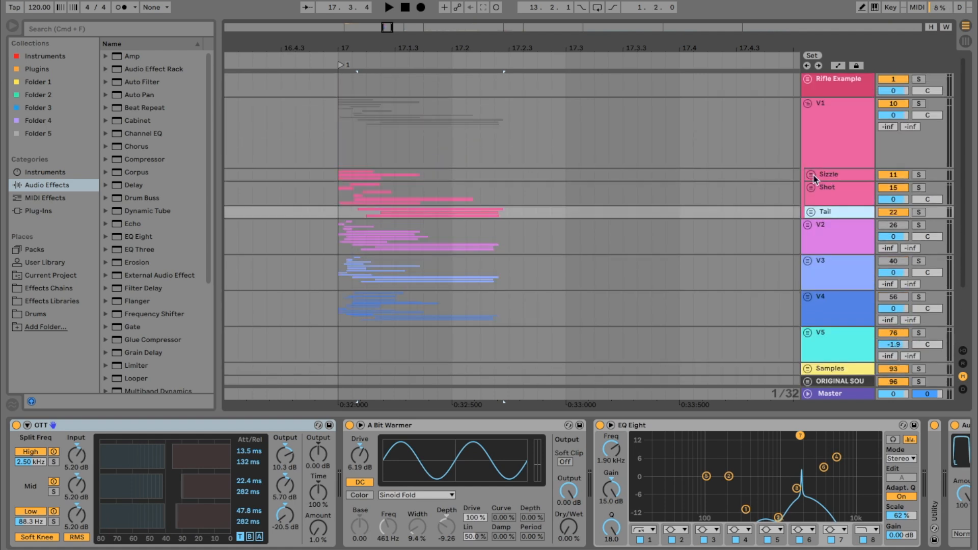
pyautogui.click(807, 104)
pyautogui.click(807, 139)
pyautogui.scroll(-3, 769, 147)
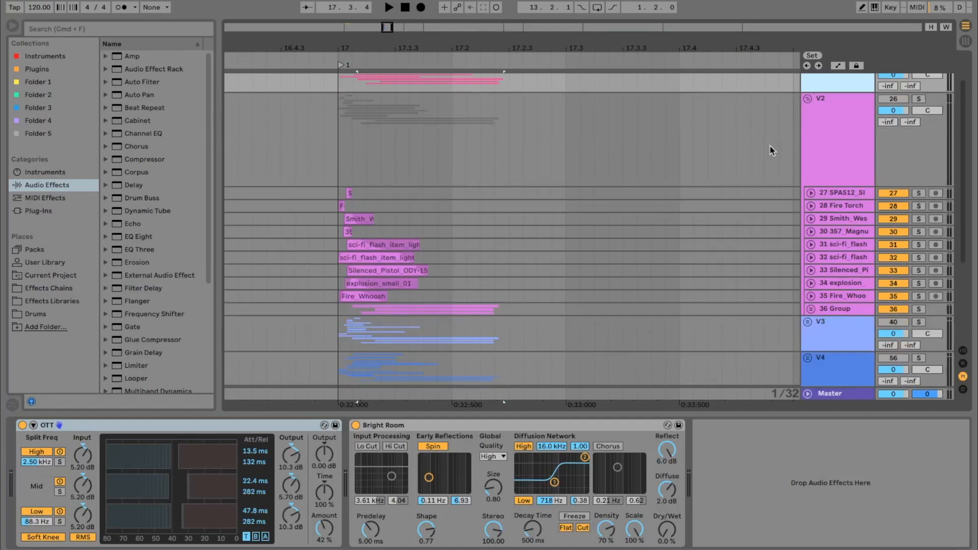
pyautogui.scroll(-1, 769, 147)
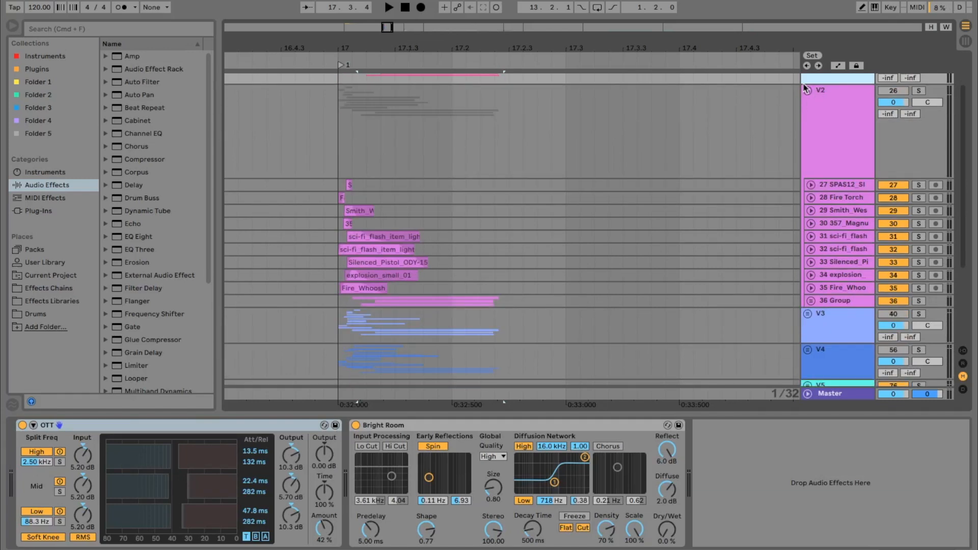
pyautogui.scroll(-1, 749, 250)
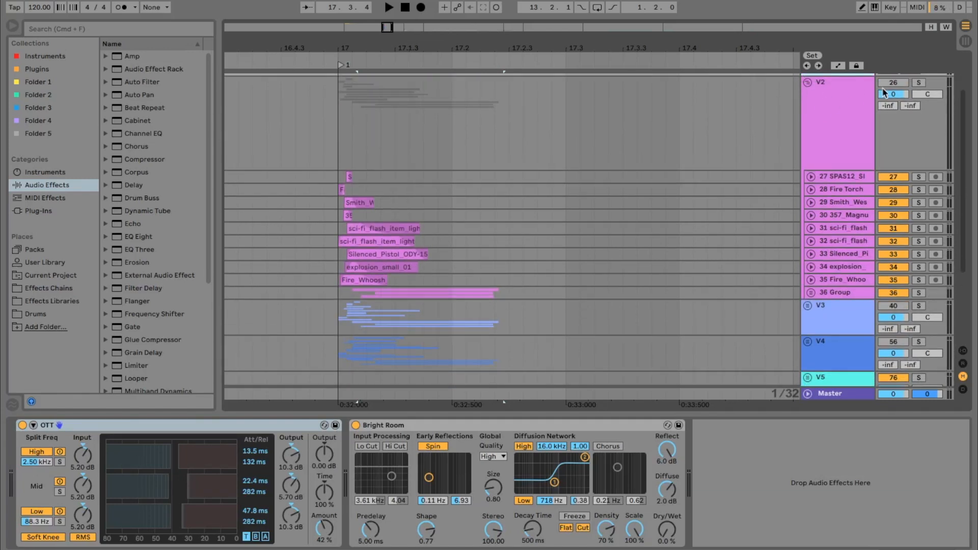
# - Solo the V2 group and select all its tracks from 27 SPAS12 through 36 Group
pyautogui.click(919, 83)
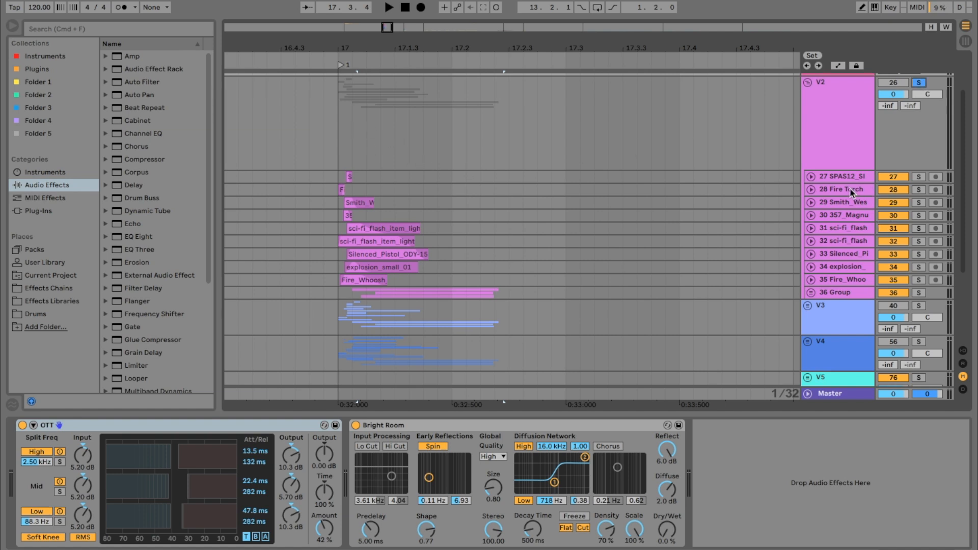
pyautogui.click(840, 176)
pyautogui.click(849, 293)
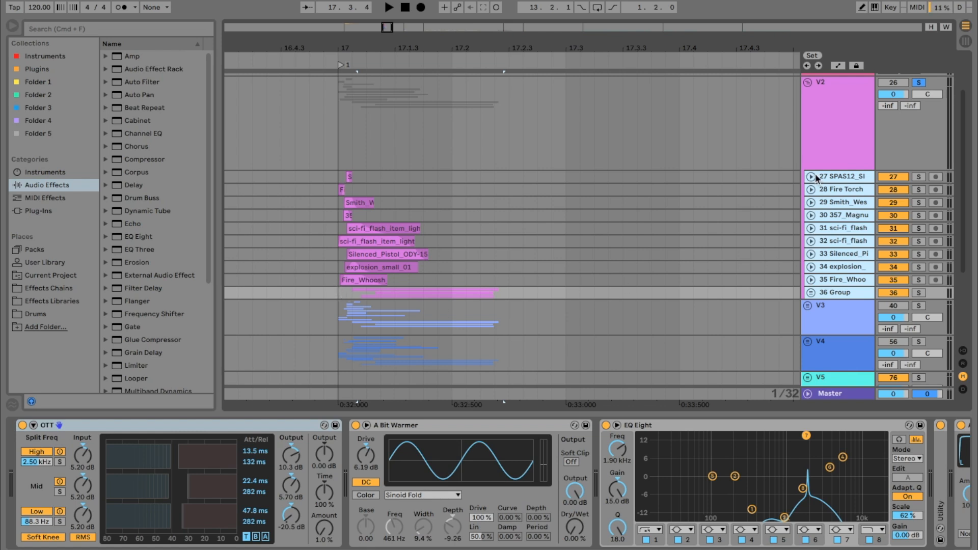
# - Deselect the V2 sample tracks and fold the V2 group
pyautogui.moveTo(410, 47); pyautogui.dragTo(437, 63)
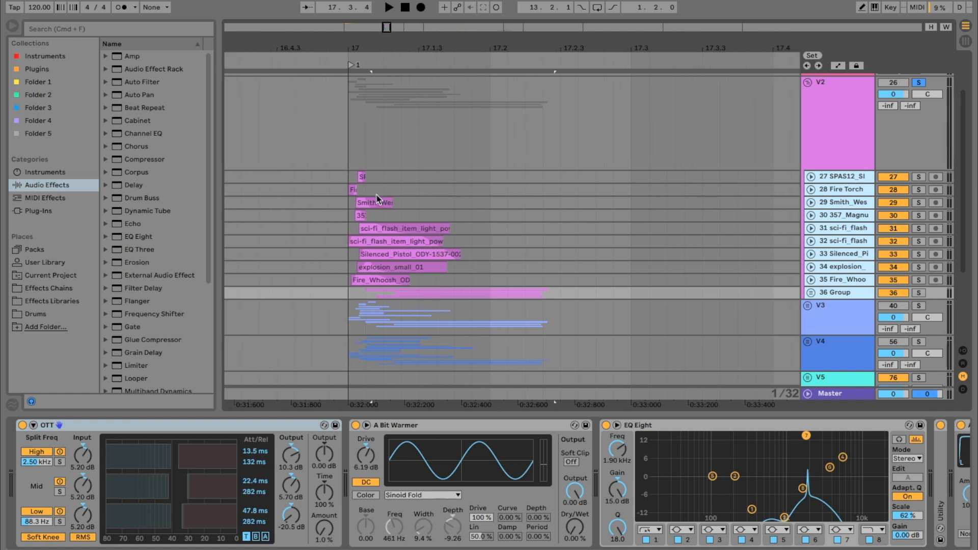
pyautogui.click(350, 216)
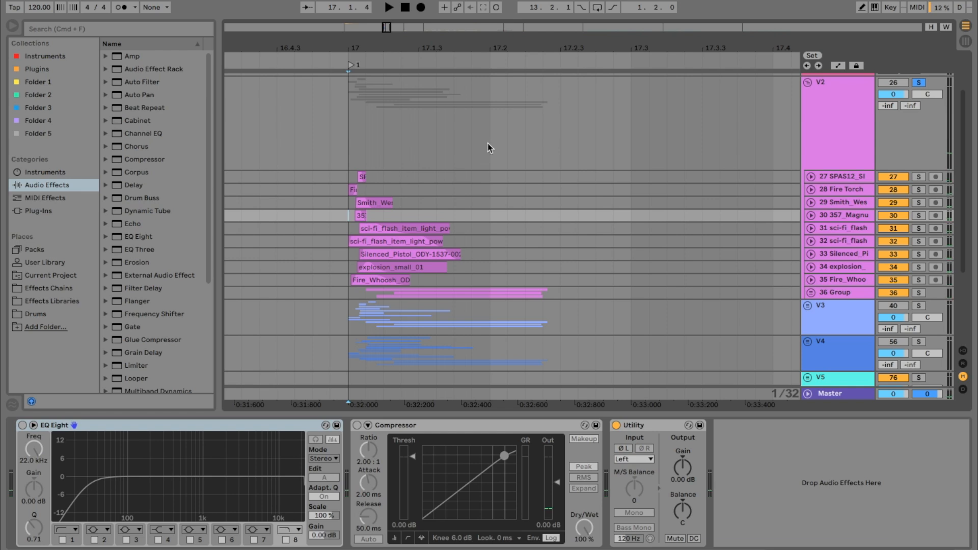
pyautogui.click(807, 82)
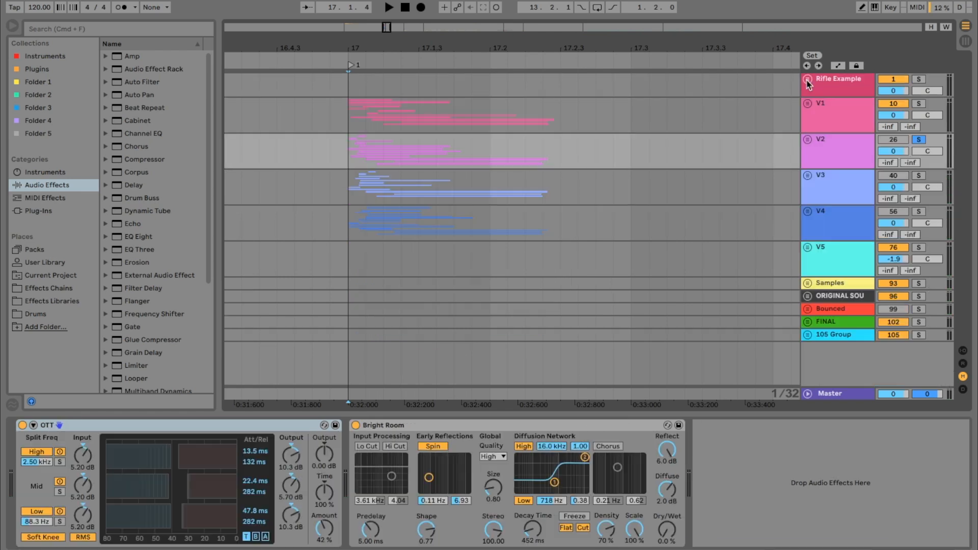
# - Switch the solo from V2 to the V3 group and play V3 from the start of its clips at bar 17
pyautogui.click(917, 177)
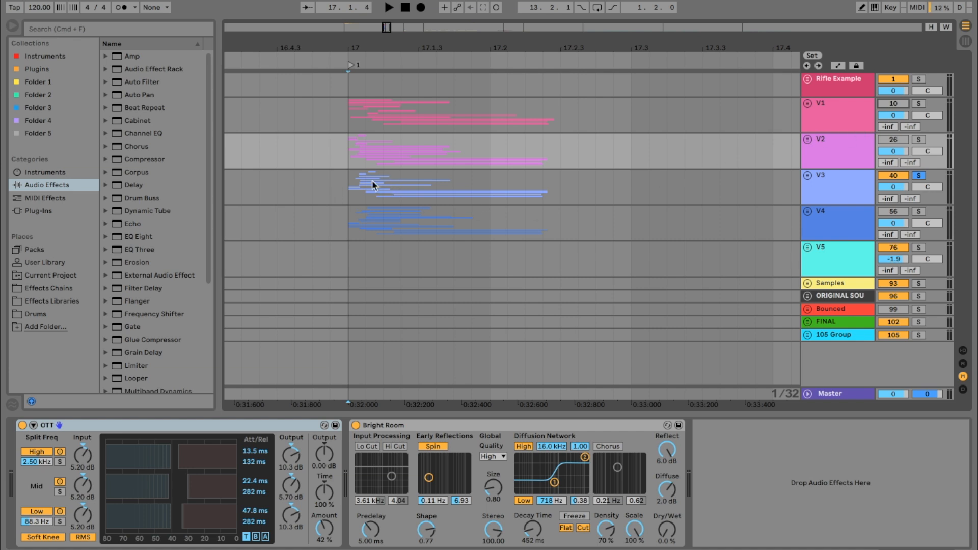
pyautogui.click(342, 185)
pyautogui.press('space')
pyautogui.press('space')
# - Unfold the V3 group and inspect its soundly_Kick 1, 357 Magnum and SPAS12 clips in the Shot subgroup
pyautogui.click(807, 176)
pyautogui.scroll(-1, 778, 175)
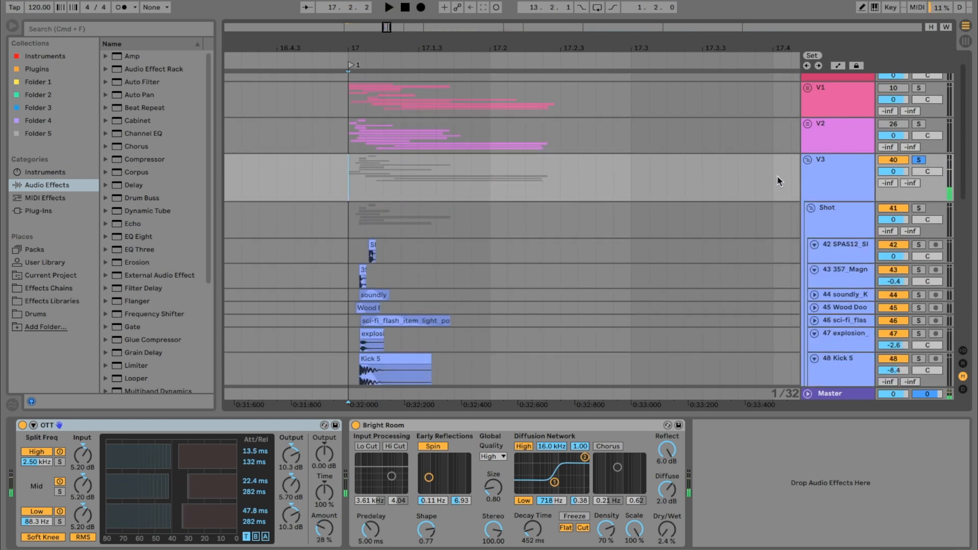
pyautogui.moveTo(360, 44); pyautogui.dragTo(360, 87)
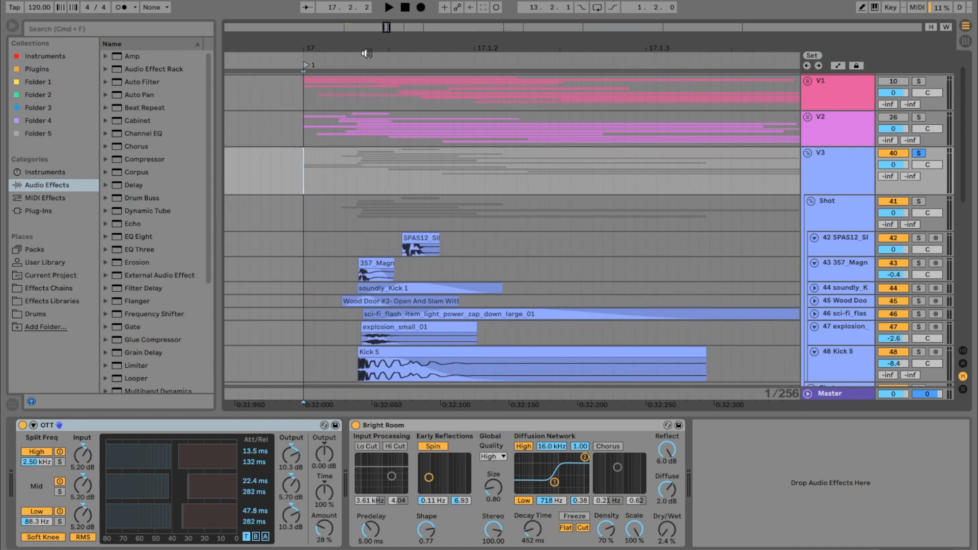
pyautogui.scroll(-2, 412, 250)
pyautogui.click(411, 250)
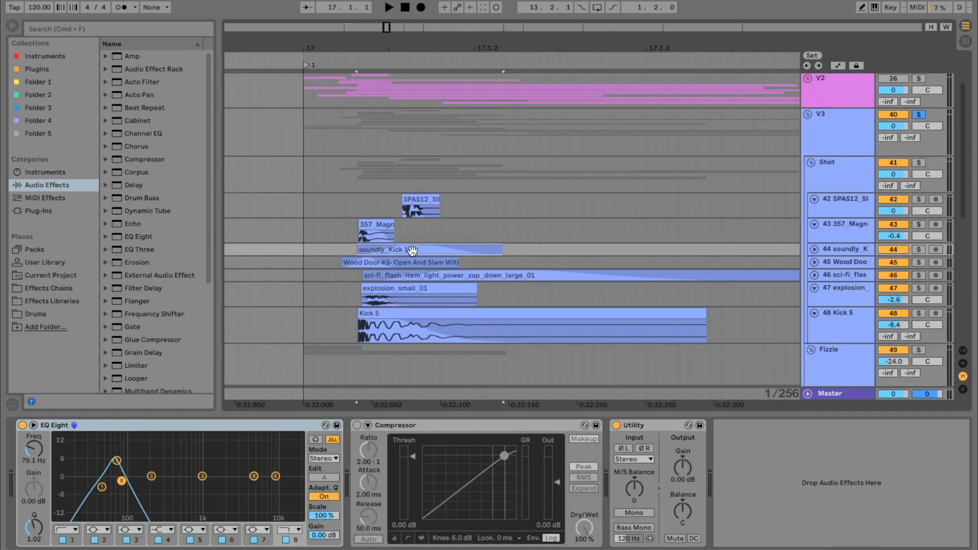
pyautogui.click(380, 223)
pyautogui.keyDown('shift'); pyautogui.click(422, 197); pyautogui.keyUp('shift')
pyautogui.scroll(-2, 455, 205)
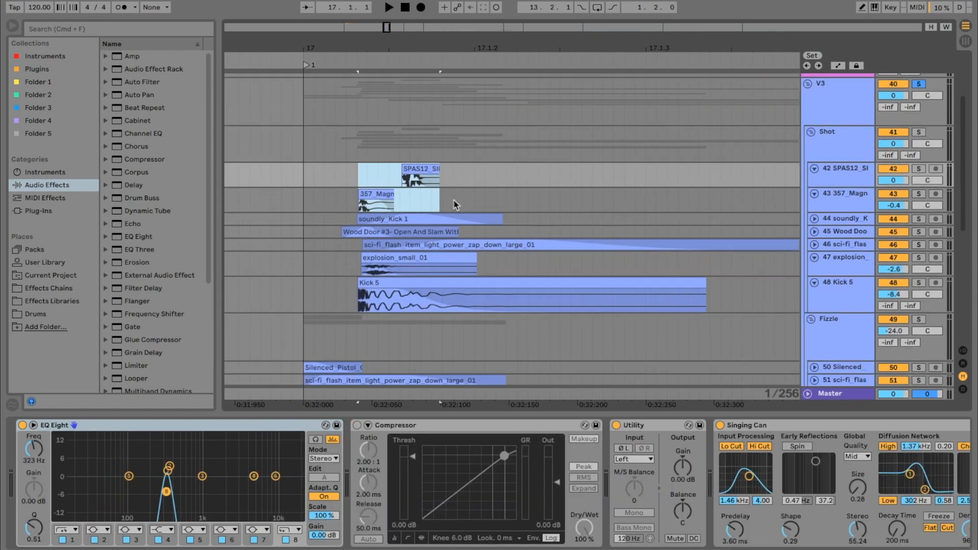
# - Expand the 45 Wood Door track, solo it and play its door slam sample
pyautogui.click(814, 231)
pyautogui.click(435, 231)
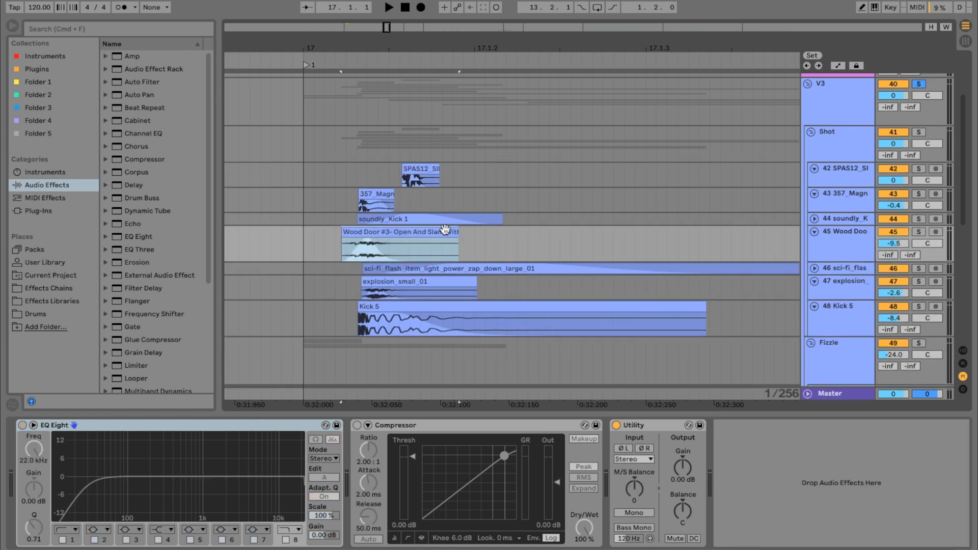
pyautogui.click(919, 233)
pyautogui.press('space')
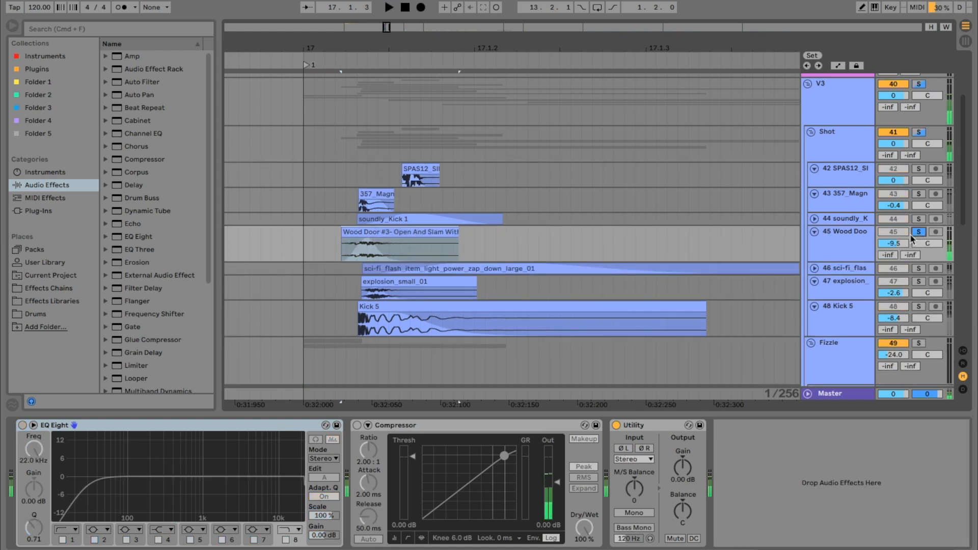
# - Audition the 46 sci-fi flash and 47 explosion tracks by soloing each in turn
pyautogui.scroll(-2, 594, 239)
pyautogui.click(538, 231)
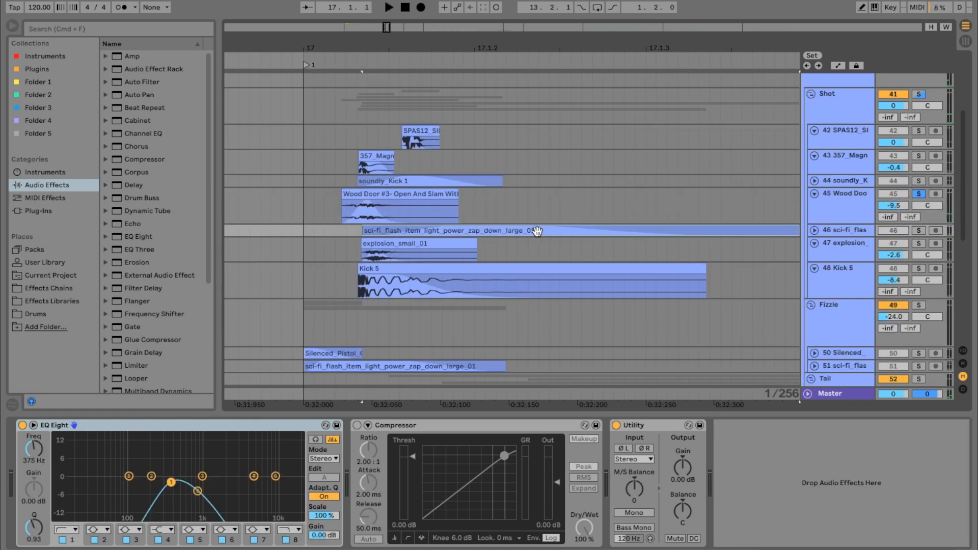
pyautogui.click(920, 230)
pyautogui.click(918, 244)
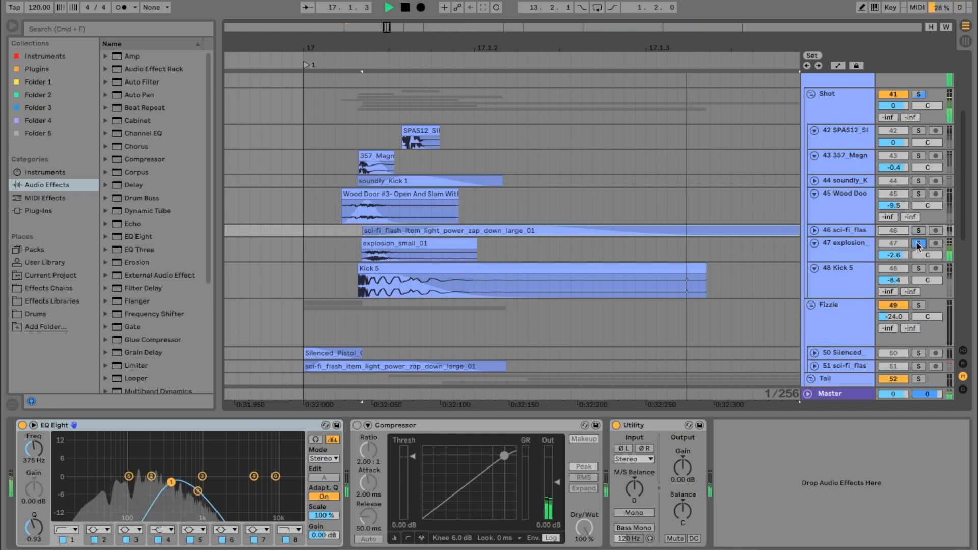
# - Solo the 48 Kick 5 track, select its clip and stop playback
pyautogui.click(919, 268)
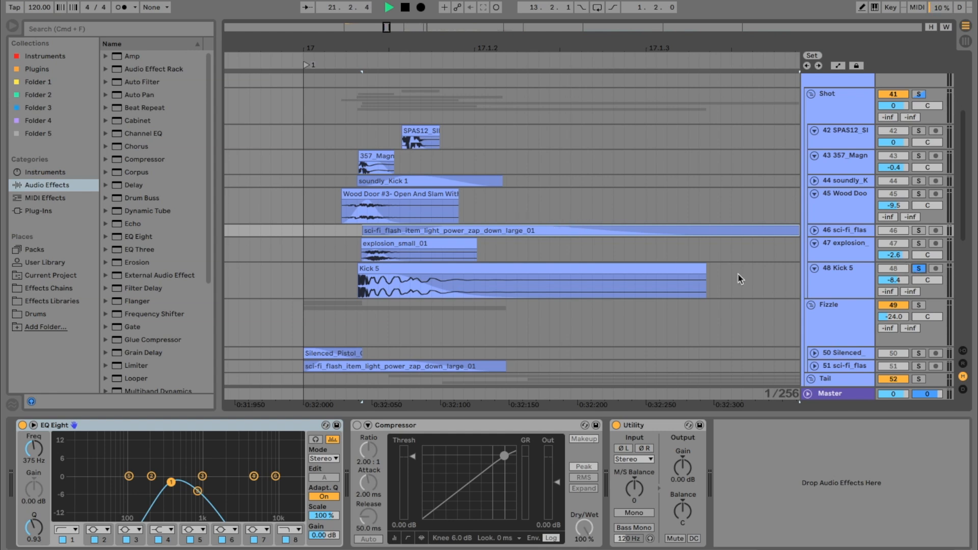
pyautogui.scroll(-3, 732, 264)
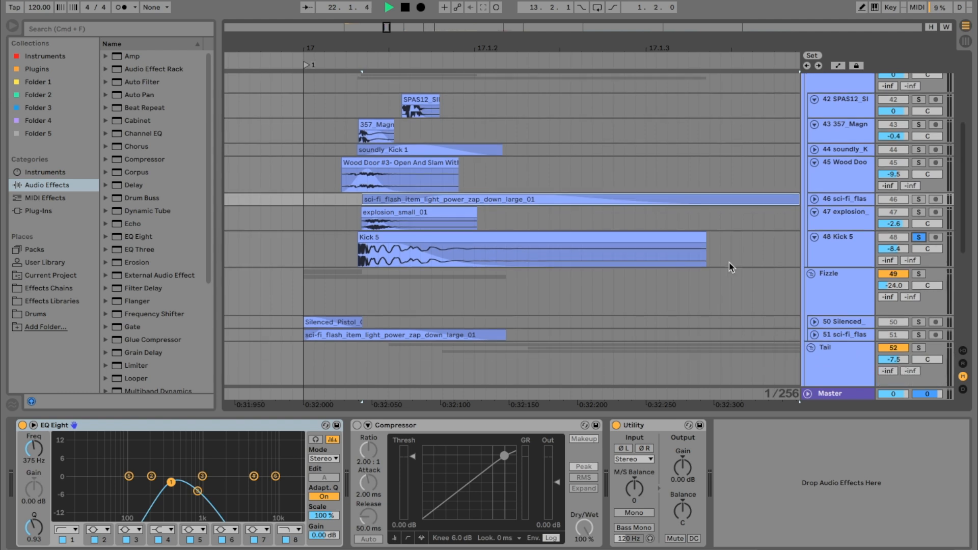
pyautogui.click(446, 238)
pyautogui.press('space')
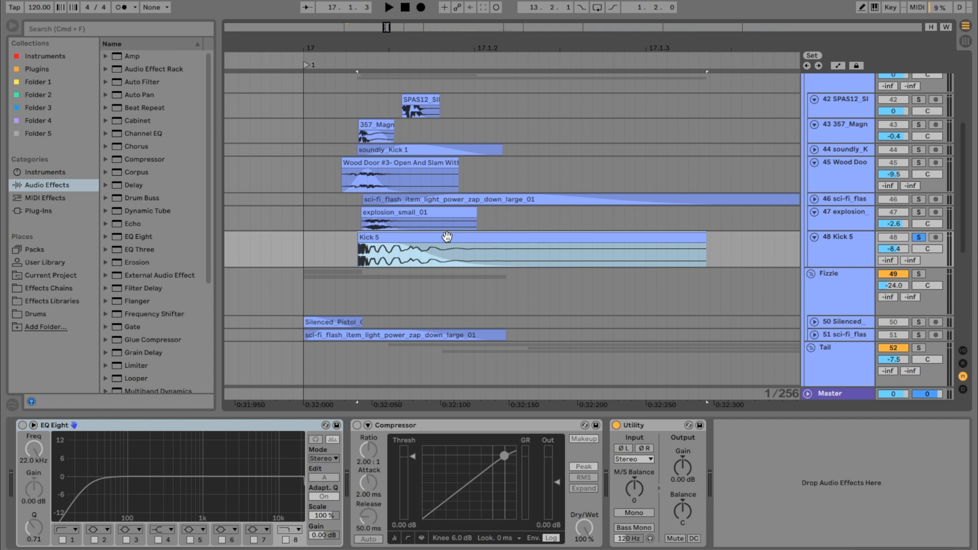
# - Insert an audio track below 48 Kick 5 and search the Drums folder for "808"
pyautogui.click(829, 241)
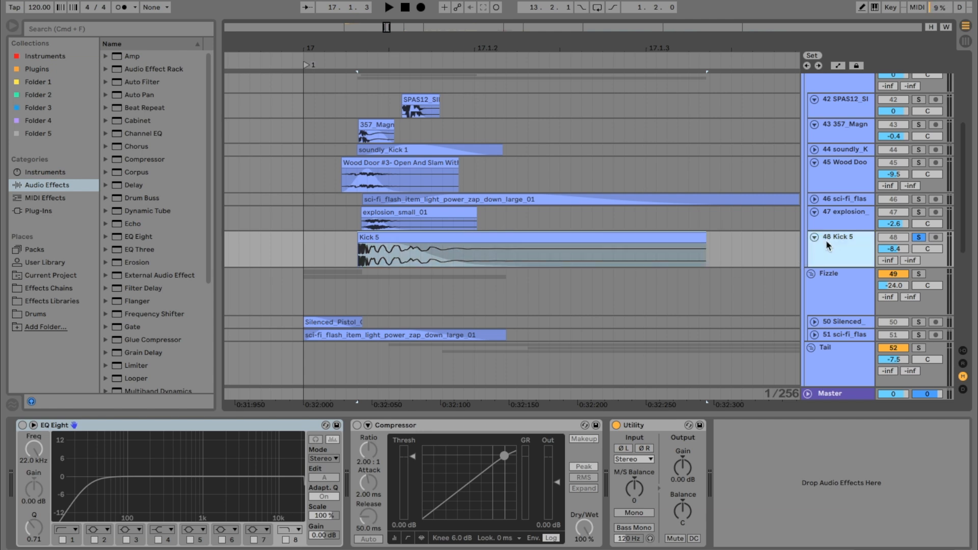
pyautogui.press('super+t')
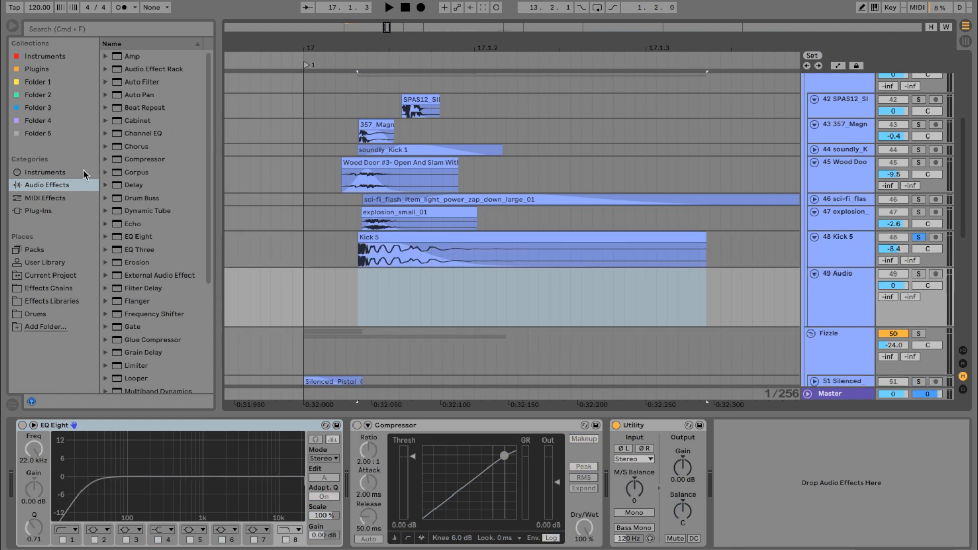
pyautogui.click(35, 314)
pyautogui.click(94, 29)
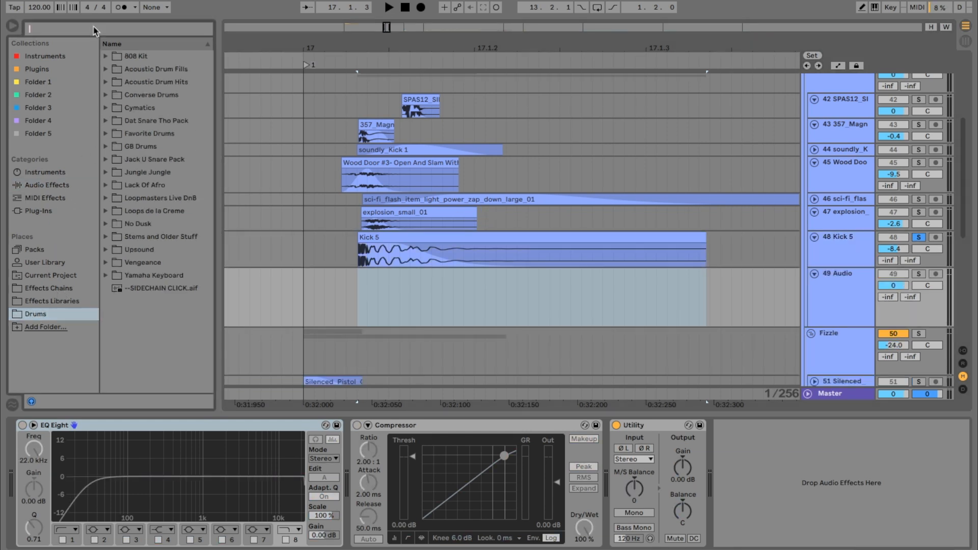
pyautogui.write('808')
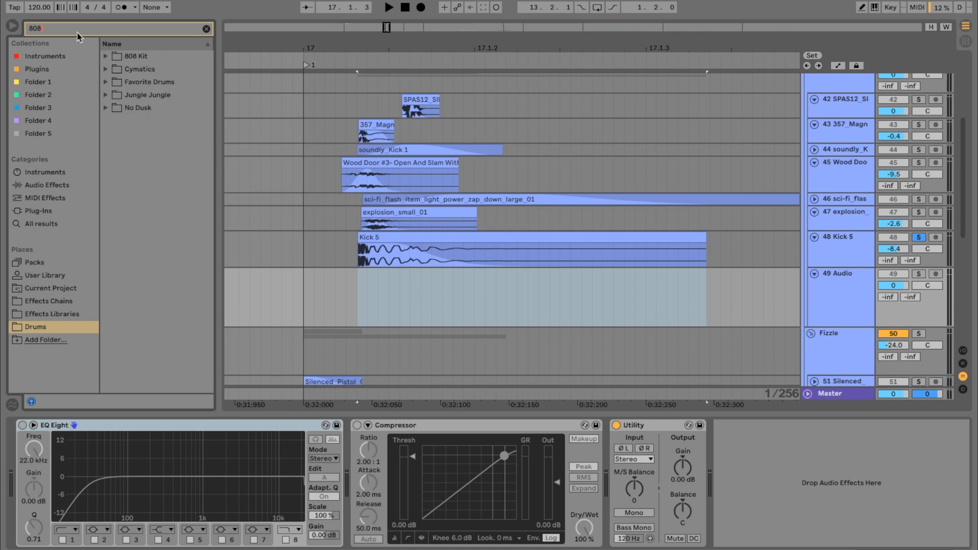
pyautogui.click(108, 48)
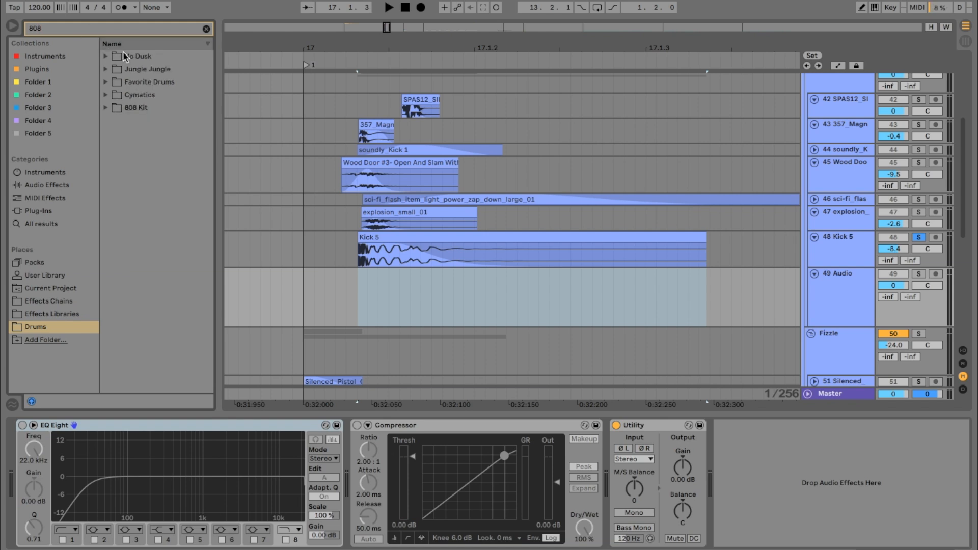
pyautogui.moveTo(125, 53); pyautogui.dragTo(125, 42)
pyautogui.click(627, 308)
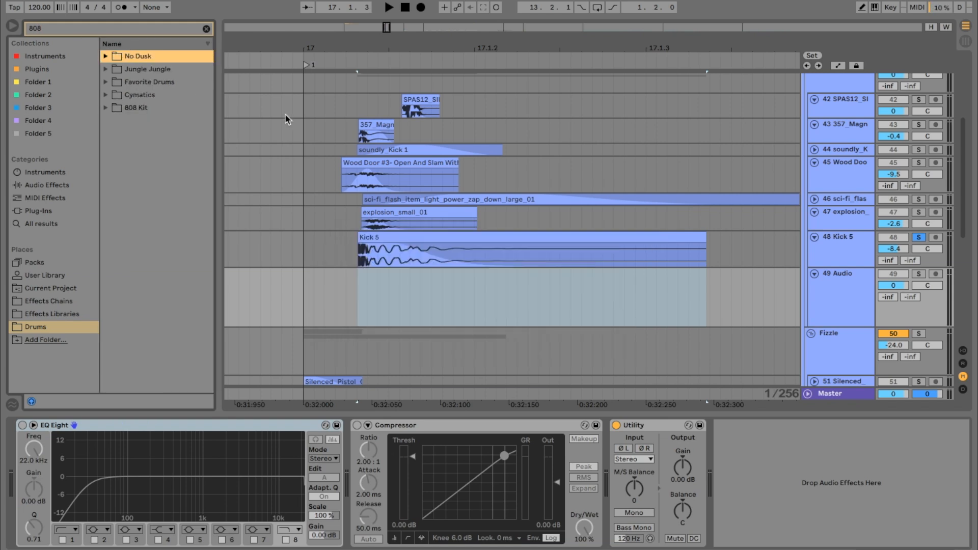
pyautogui.click(158, 48)
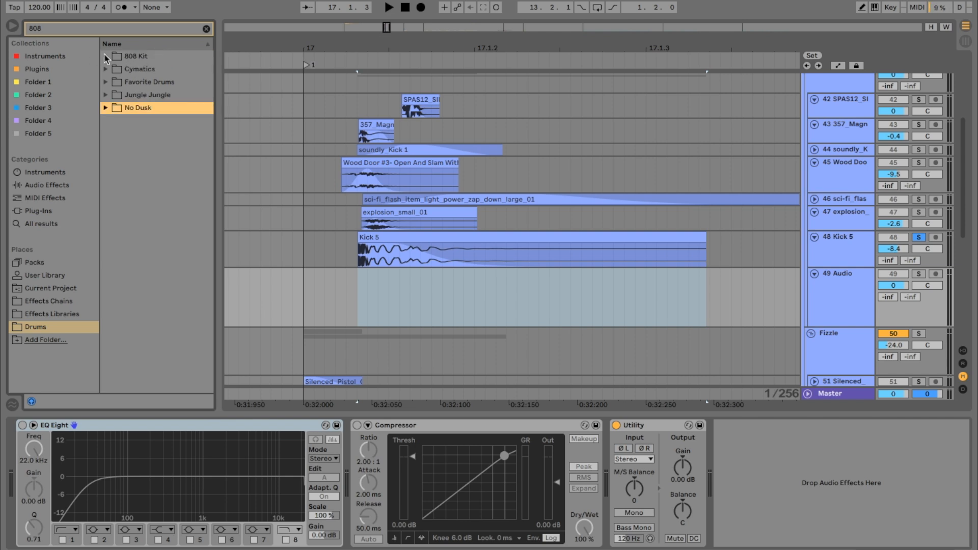
# - Place KickDrum0007.aif from the 808 Kit's BassDrum folder on the new audio track, near the start of the Kick 5 clip
pyautogui.click(106, 56)
pyautogui.click(114, 70)
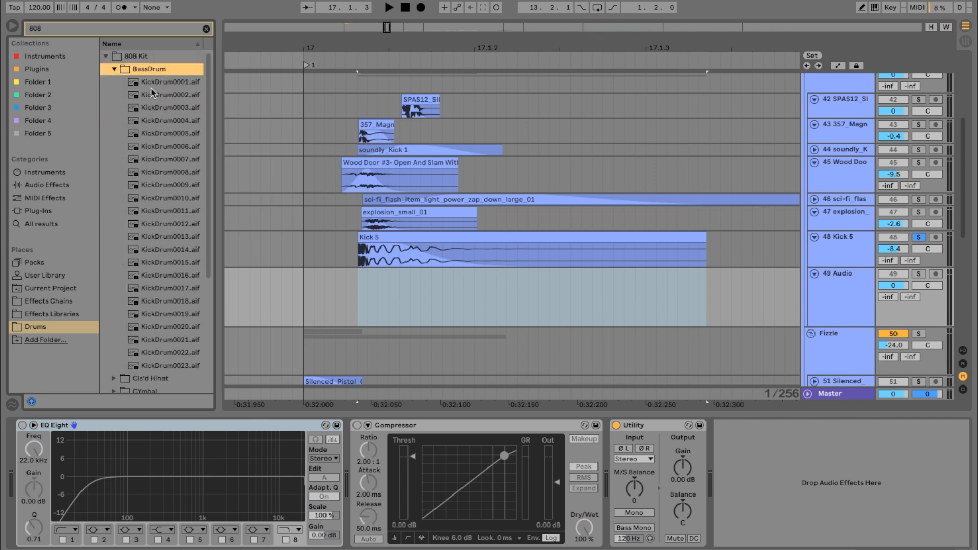
pyautogui.click(158, 160)
pyautogui.moveTo(156, 164); pyautogui.dragTo(365, 300)
pyautogui.moveTo(374, 46); pyautogui.dragTo(399, 236)
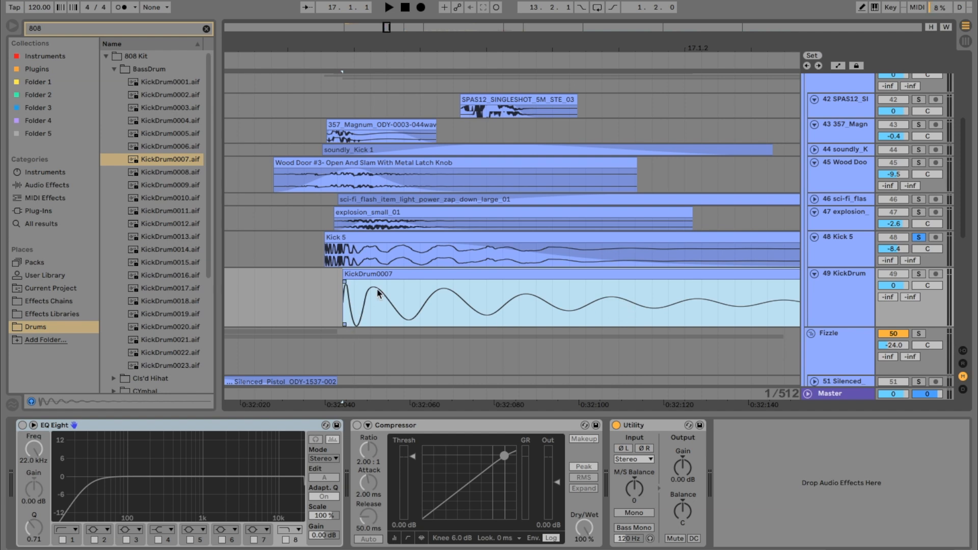
# - Delete the KickDrum0007 clip and remove the empty track below Kick 5
pyautogui.click(554, 281)
pyautogui.click(549, 274)
pyautogui.press('Delete')
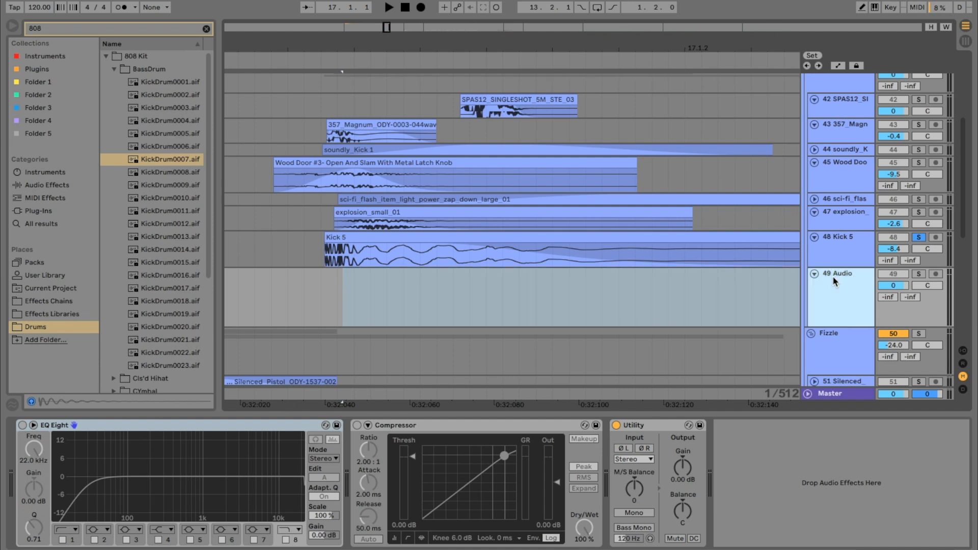
pyautogui.press('Delete')
pyautogui.moveTo(460, 42)
pyautogui.mouseDown()
pyautogui.moveTo(453, 27)
pyautogui.moveTo(454, 40)
pyautogui.mouseUp()
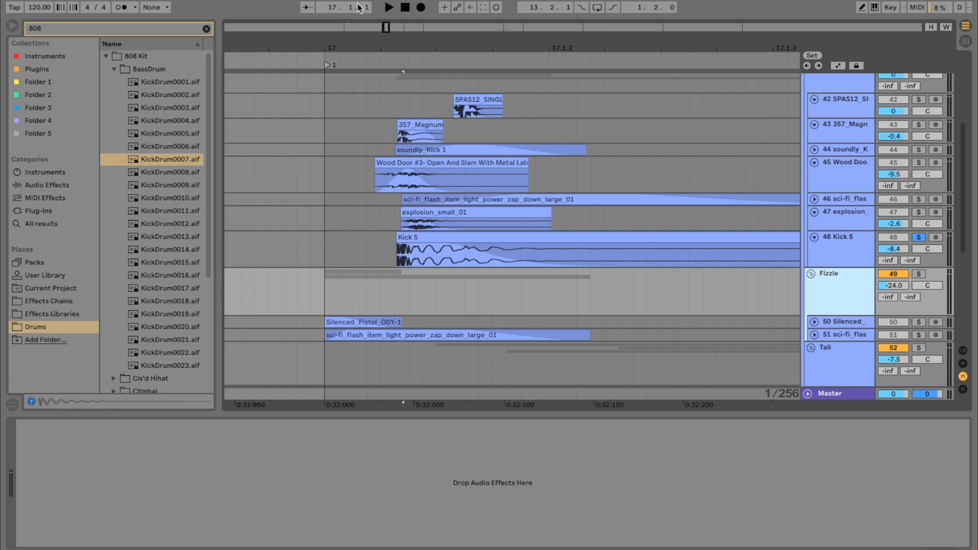
# - Clear the browser search and switch the browser from Drums to the Effects Libraries folder
pyautogui.click(206, 29)
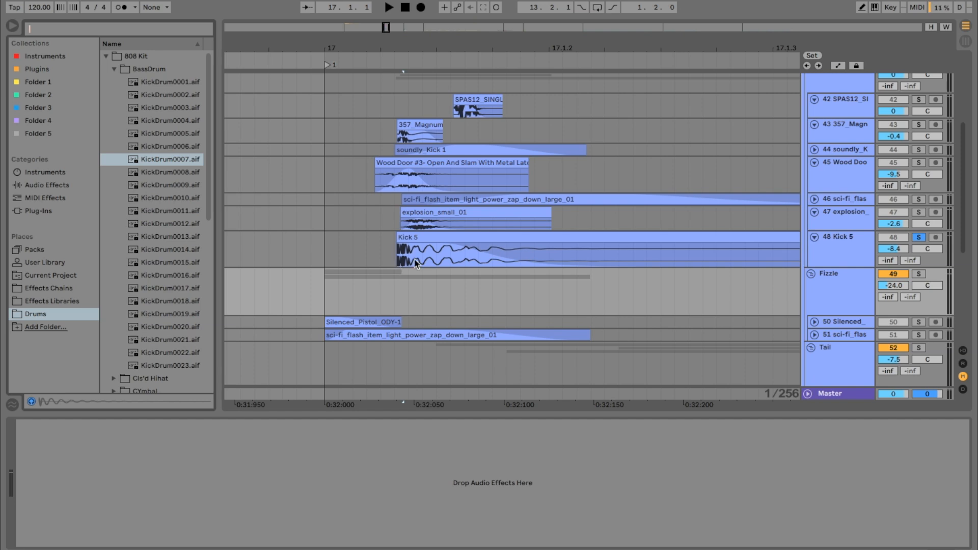
pyautogui.click(469, 236)
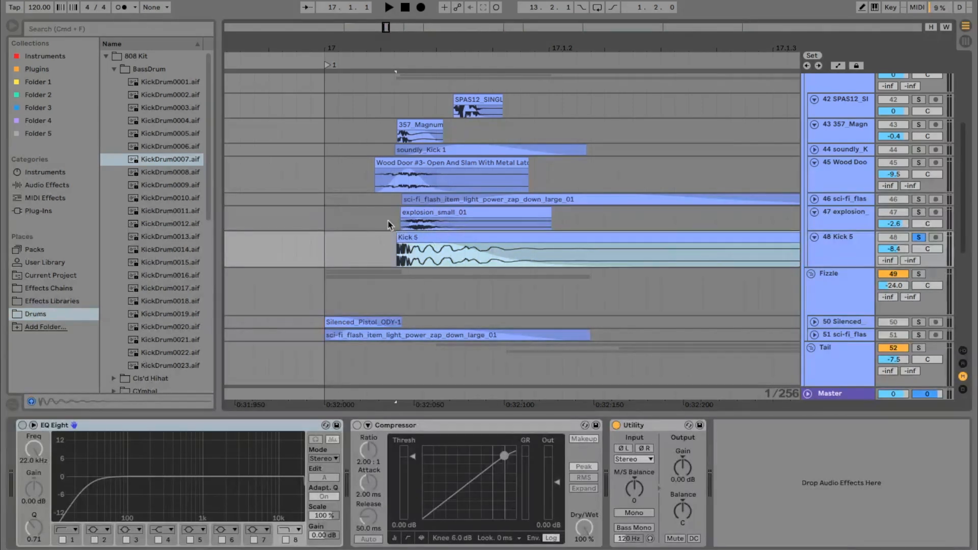
pyautogui.click(57, 315)
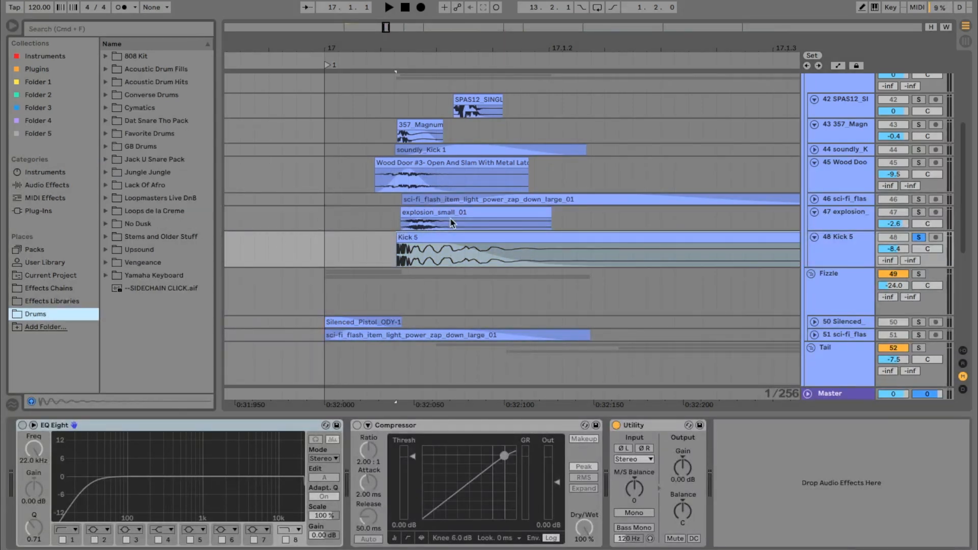
pyautogui.click(73, 301)
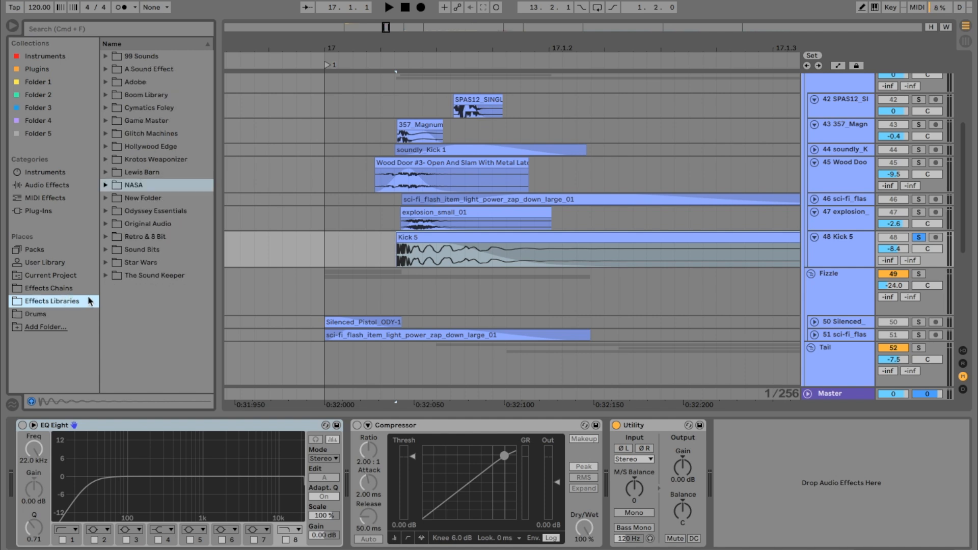
pyautogui.click(380, 249)
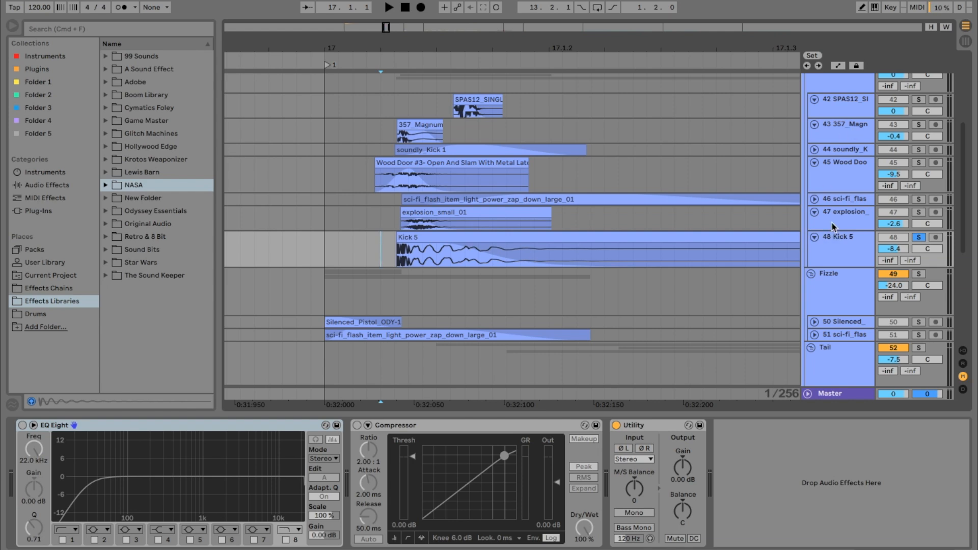
# - Clear the solos on the Shot subgroup and Kick 5, and play the complete V3 group
pyautogui.scroll(2, 848, 214)
pyautogui.scroll(4, 922, 101)
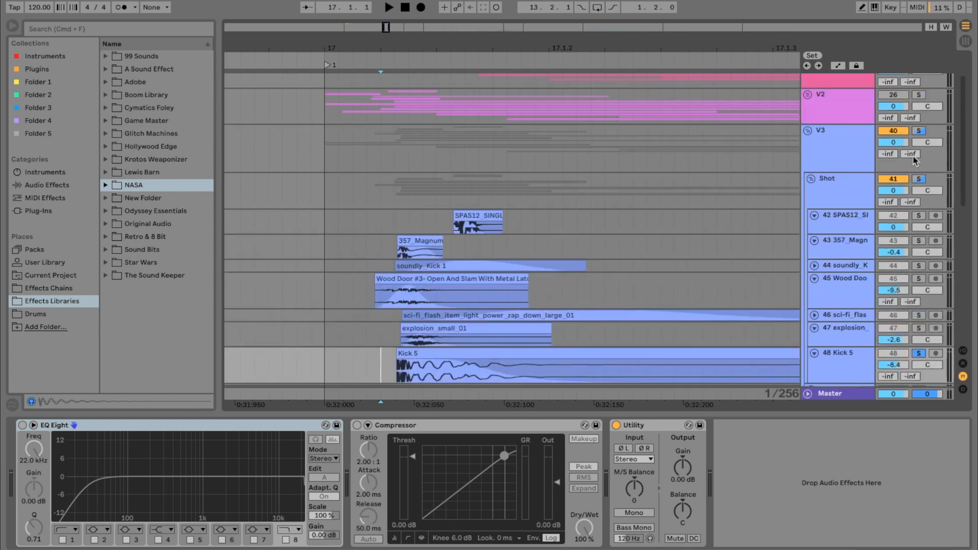
pyautogui.click(353, 169)
pyautogui.press('space')
pyautogui.press('space')
pyautogui.press('space')
pyautogui.moveTo(490, 49); pyautogui.dragTo(387, 28)
pyautogui.press('space')
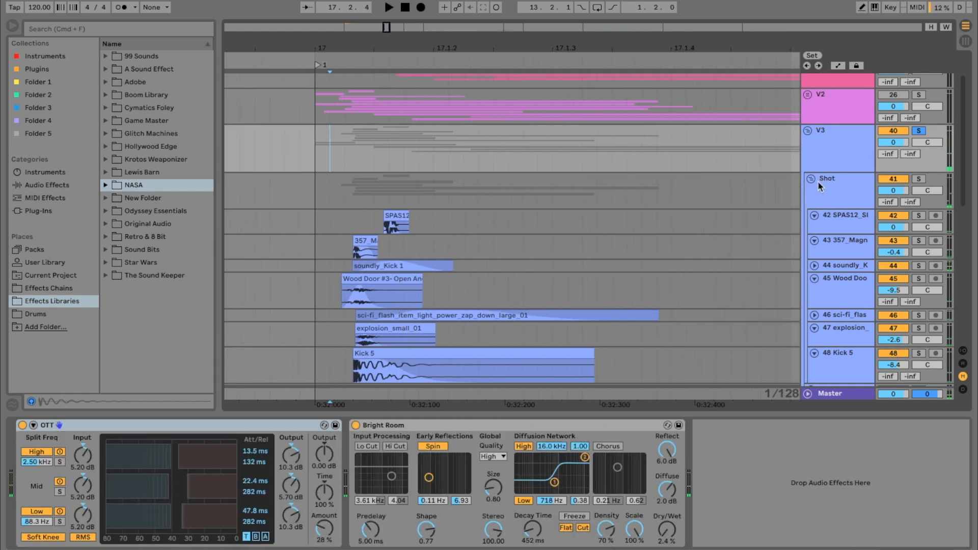
# - Collapse the expanded 42 SPAS12, 43 357 Magnum, 45 Wood Door and 47 explosion tracks in Shot
pyautogui.click(815, 216)
pyautogui.click(814, 228)
pyautogui.click(813, 241)
pyautogui.click(814, 241)
pyautogui.click(813, 254)
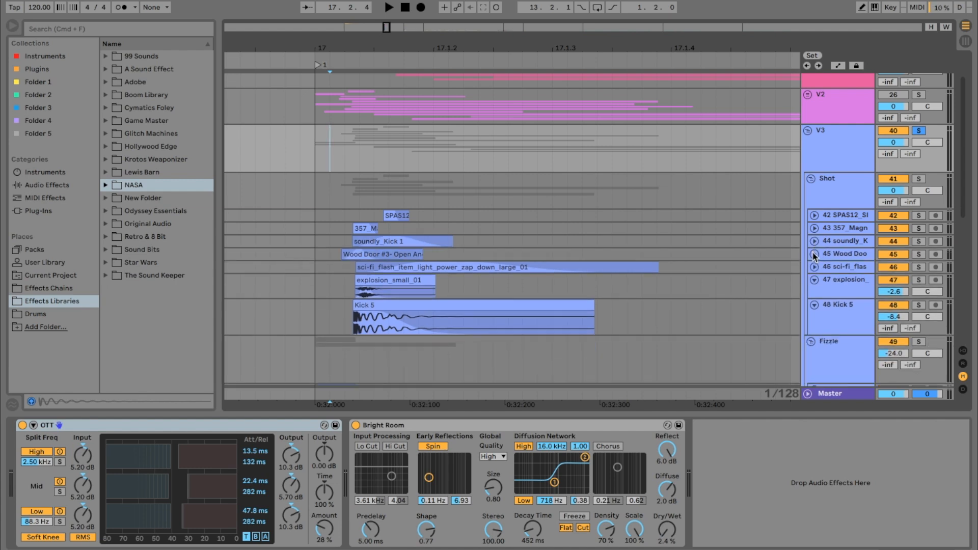
pyautogui.click(814, 280)
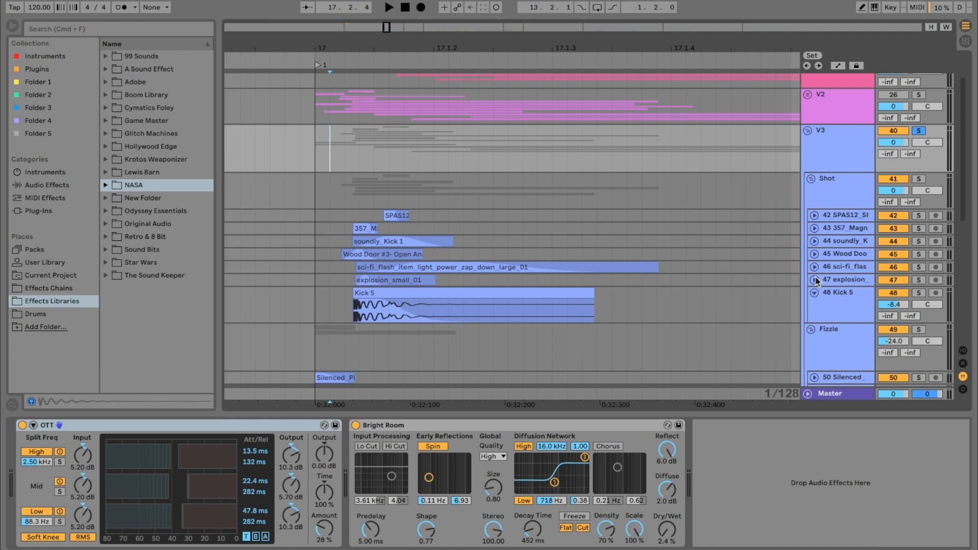
# - Collapse the Kick 5 track, the Fizzle and Tail subgroups, and the whole V3 group
pyautogui.click(814, 293)
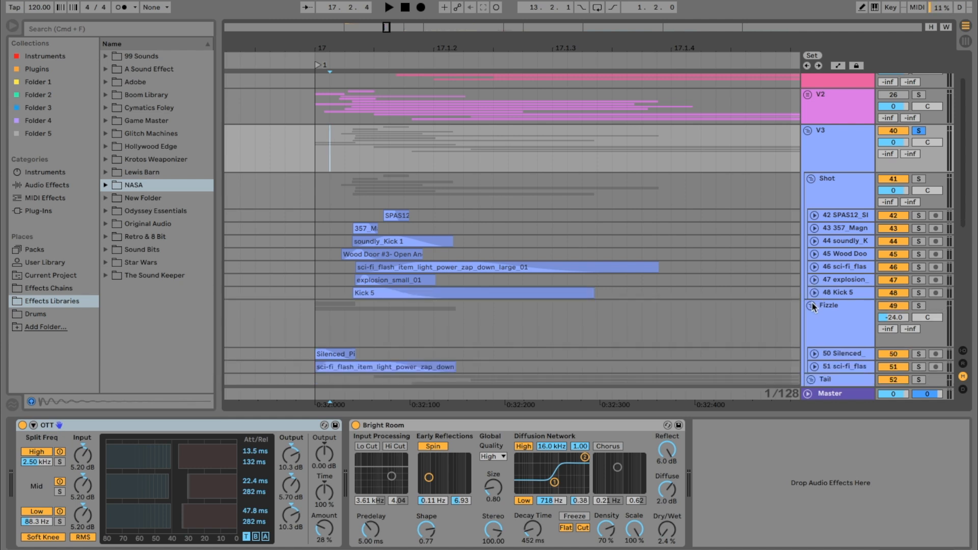
pyautogui.click(811, 306)
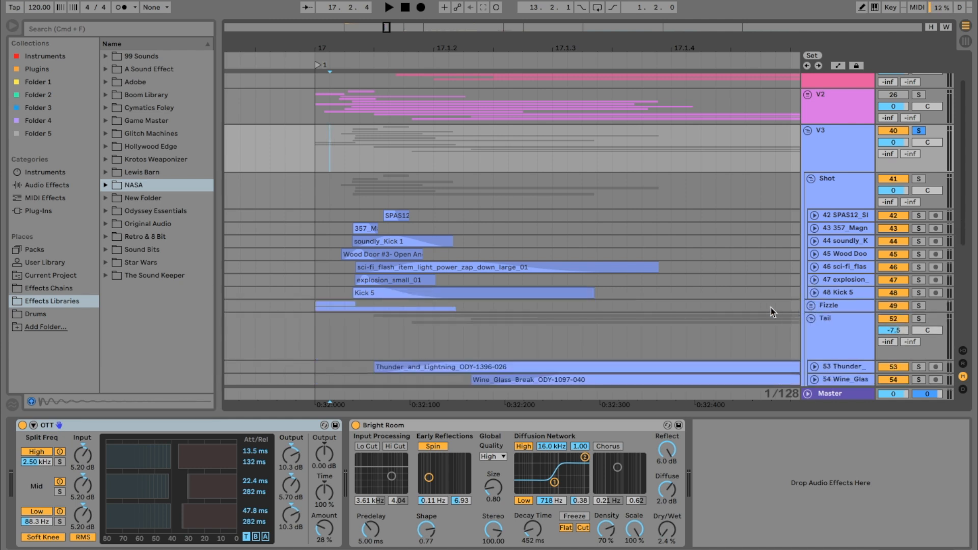
pyautogui.click(810, 320)
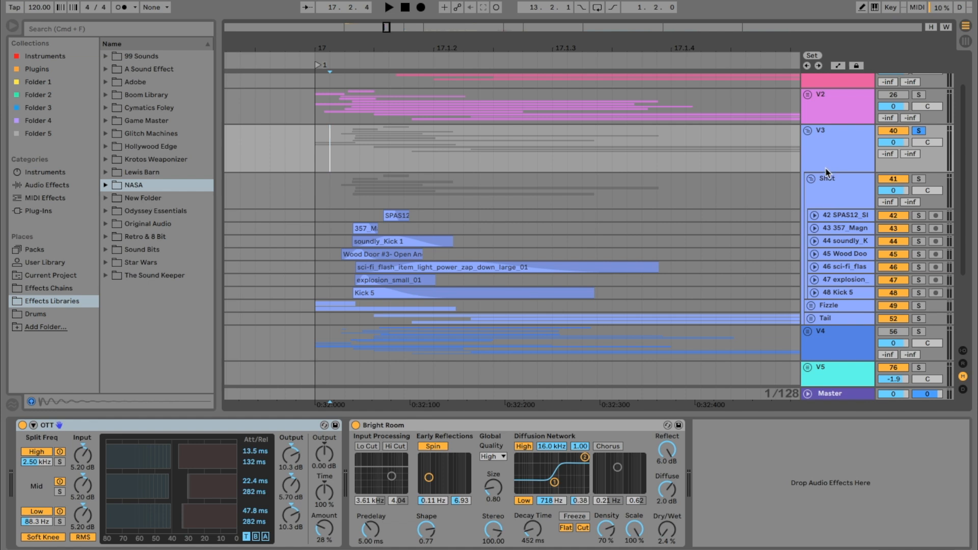
pyautogui.click(810, 306)
pyautogui.scroll(-4, 740, 292)
pyautogui.scroll(5, 740, 291)
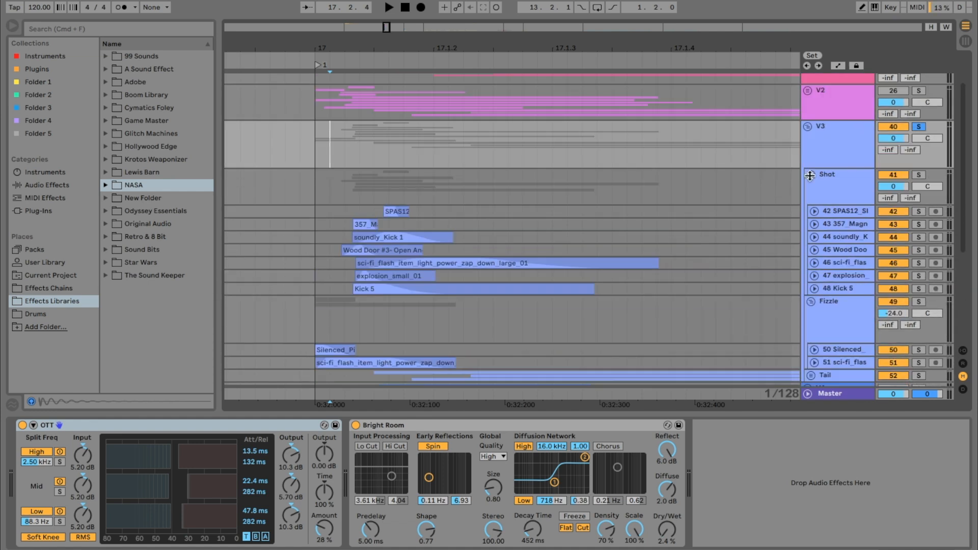
pyautogui.click(807, 175)
# - Expand the V4 group, solo it in place of V3, and unfold its Fizzle and Shot subgroups
pyautogui.click(809, 213)
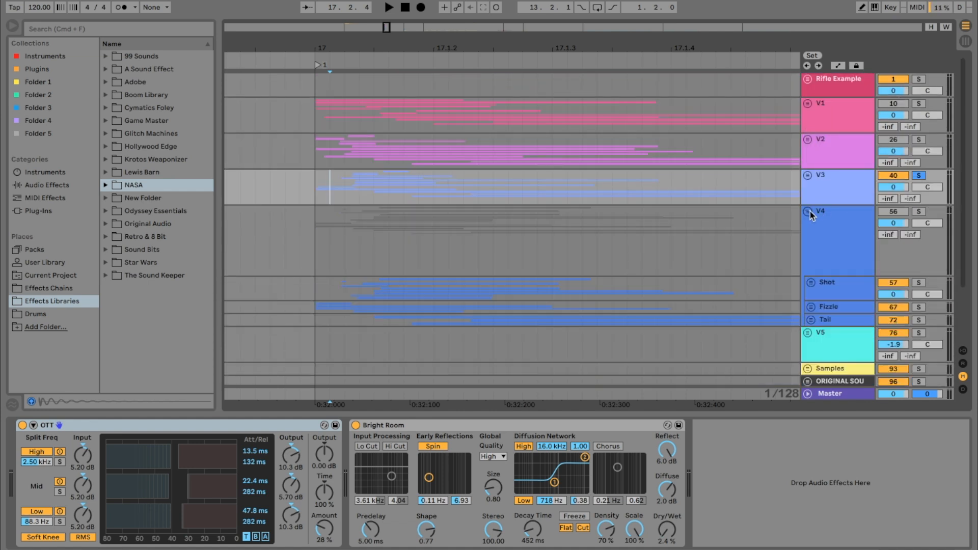
pyautogui.click(918, 211)
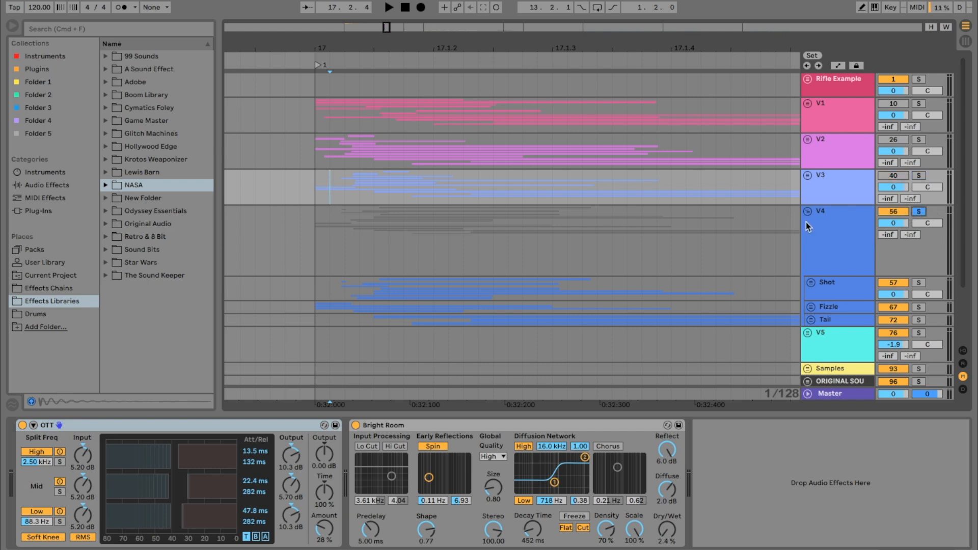
pyautogui.scroll(-3, 752, 213)
pyautogui.click(811, 234)
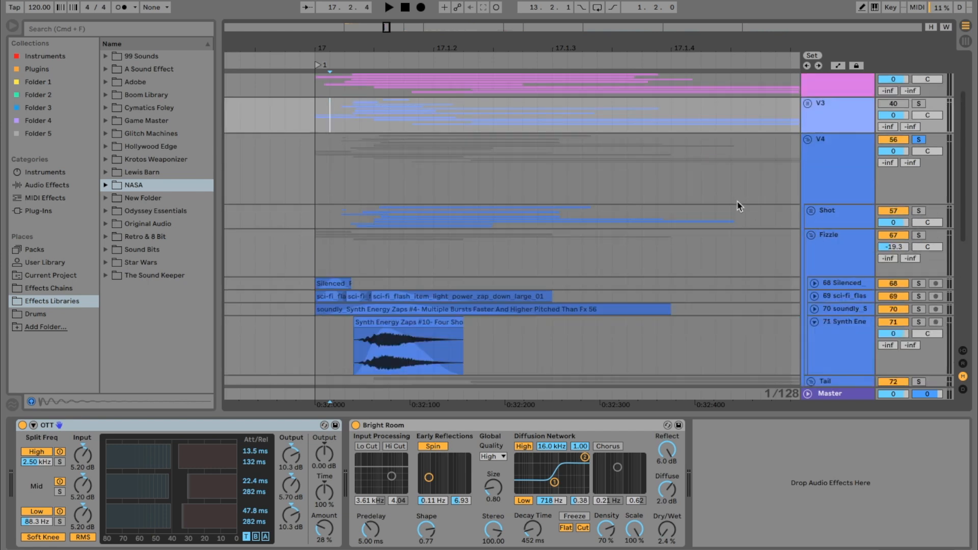
pyautogui.click(811, 211)
pyautogui.scroll(-5, 515, 290)
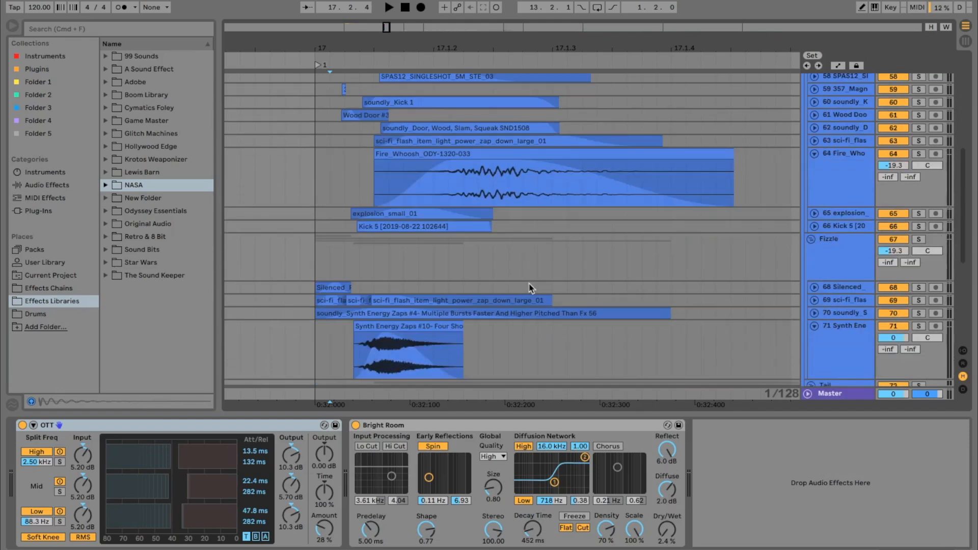
# - Collapse the 64 Fire_Whoosh track in V4's Shot subgroup
pyautogui.moveTo(614, 52); pyautogui.dragTo(532, 25)
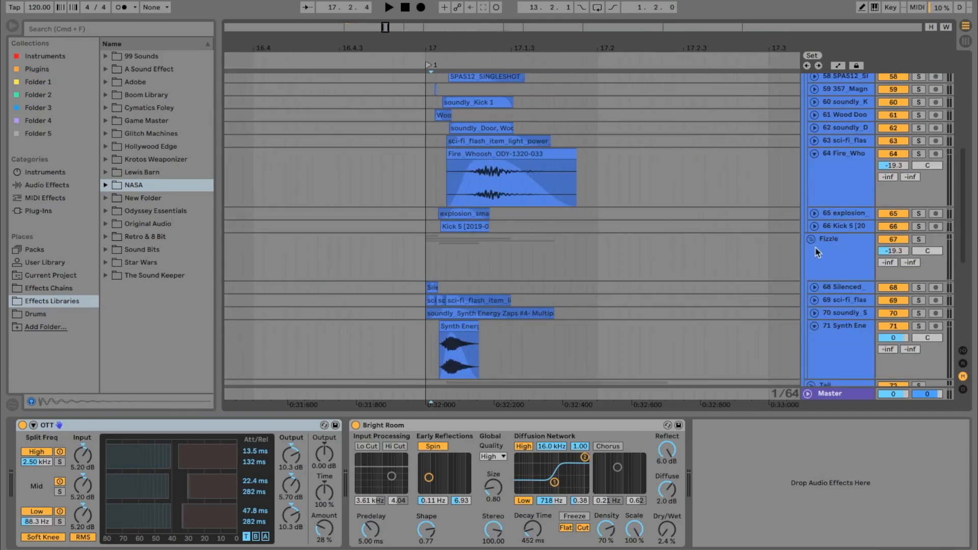
pyautogui.click(814, 153)
pyautogui.scroll(2, 609, 183)
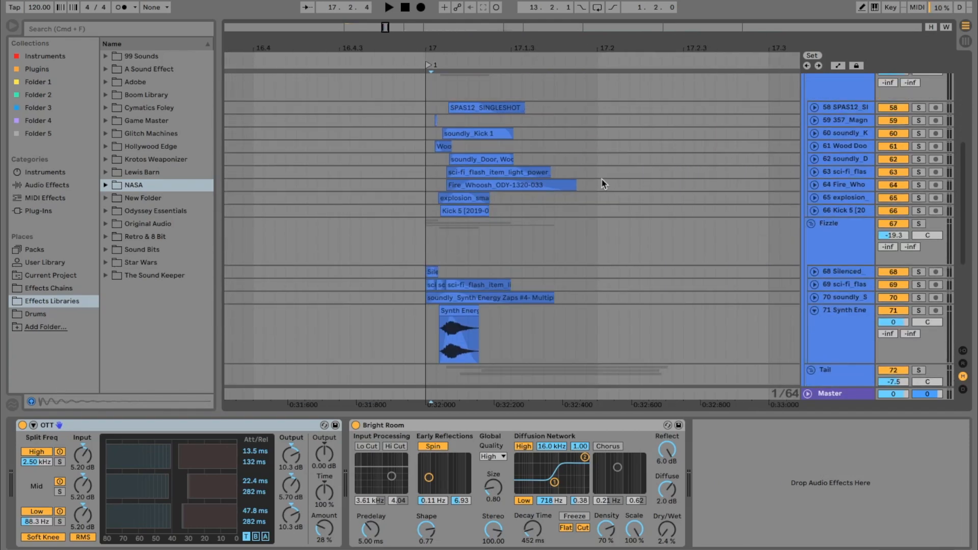
pyautogui.scroll(3, 430, 144)
# - Look over V4's Shot layers and play the soloed V4 group from the start of bar 17
pyautogui.click(423, 112)
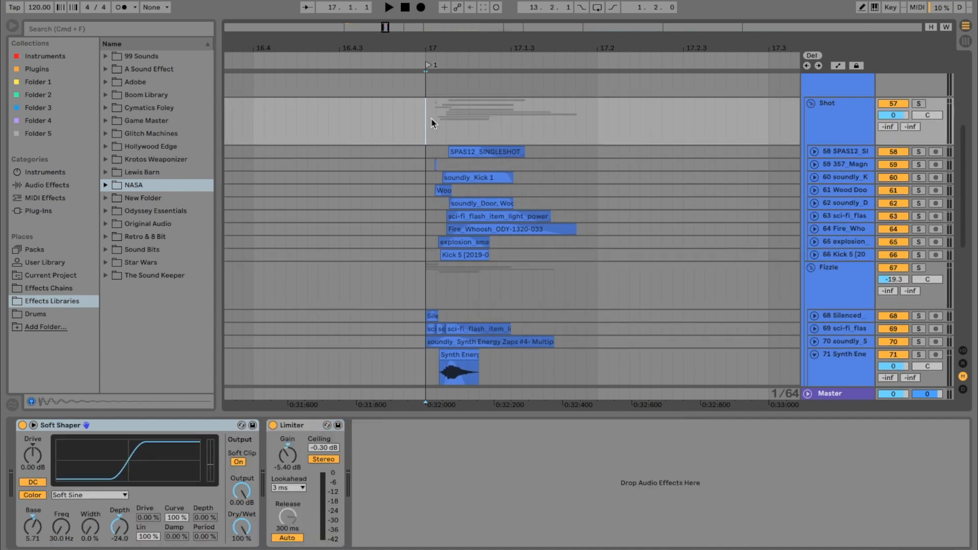
pyautogui.scroll(1, 428, 117)
pyautogui.scroll(3, 544, 208)
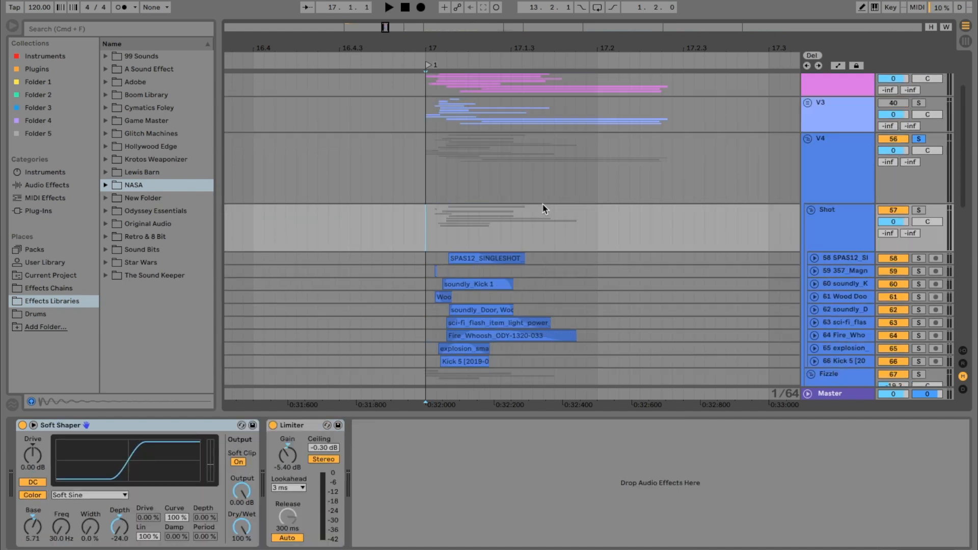
pyautogui.scroll(-3, 428, 270)
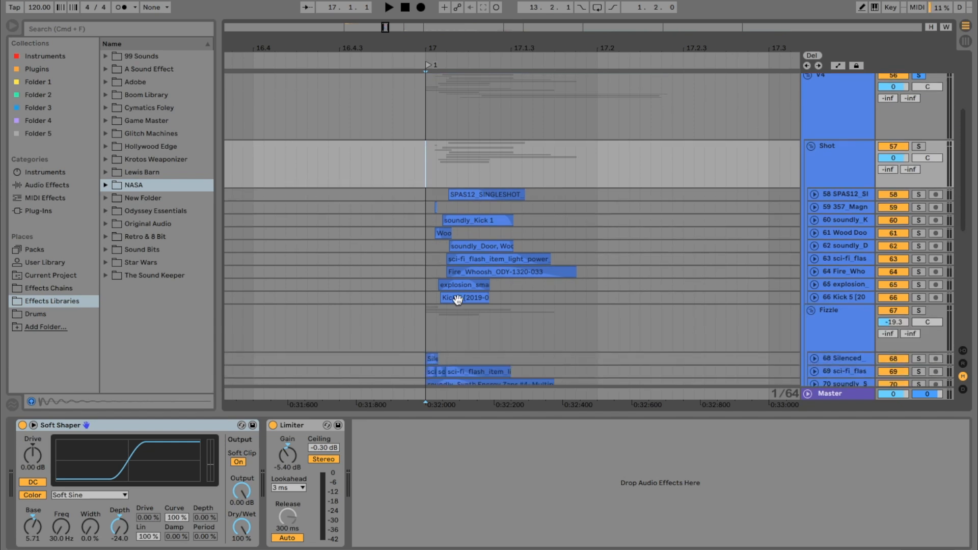
pyautogui.click(459, 299)
pyautogui.click(425, 258)
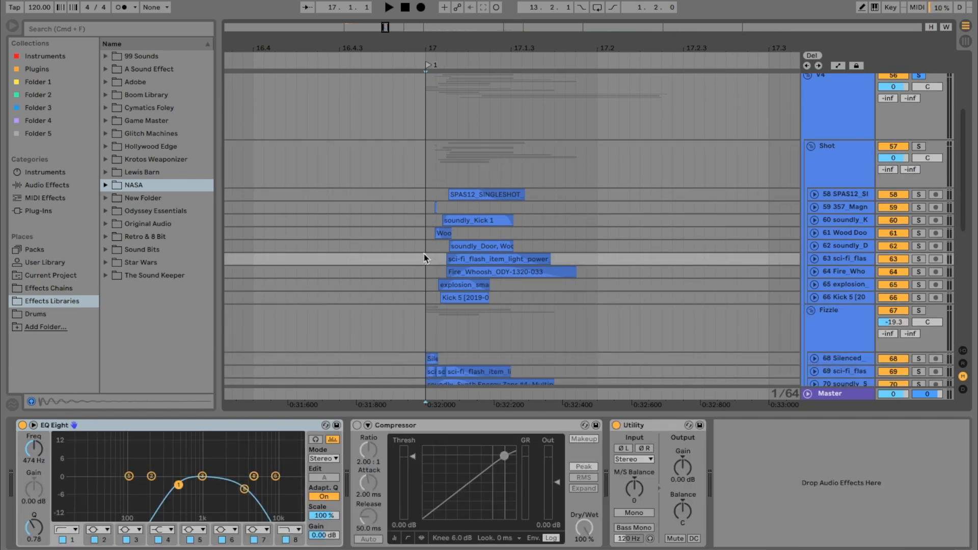
pyautogui.click(428, 170)
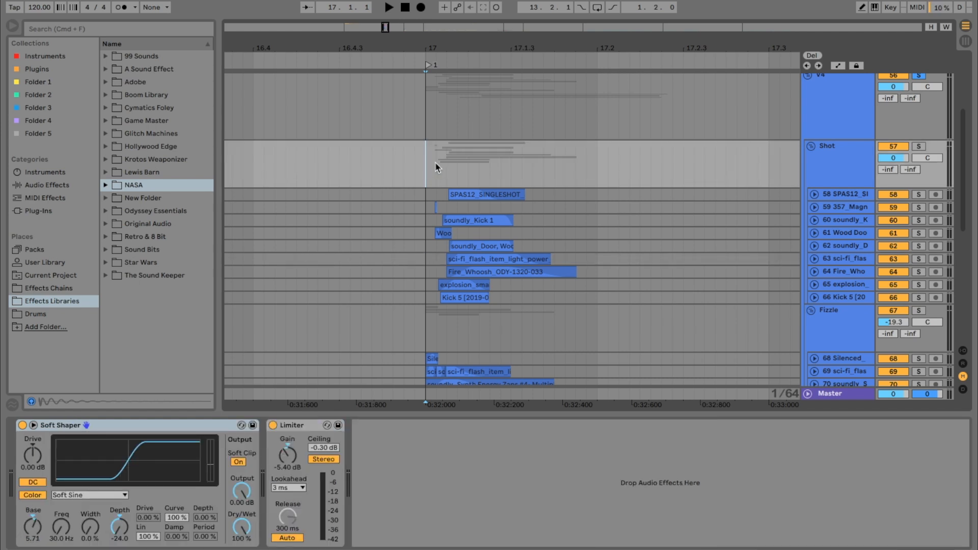
pyautogui.press('space')
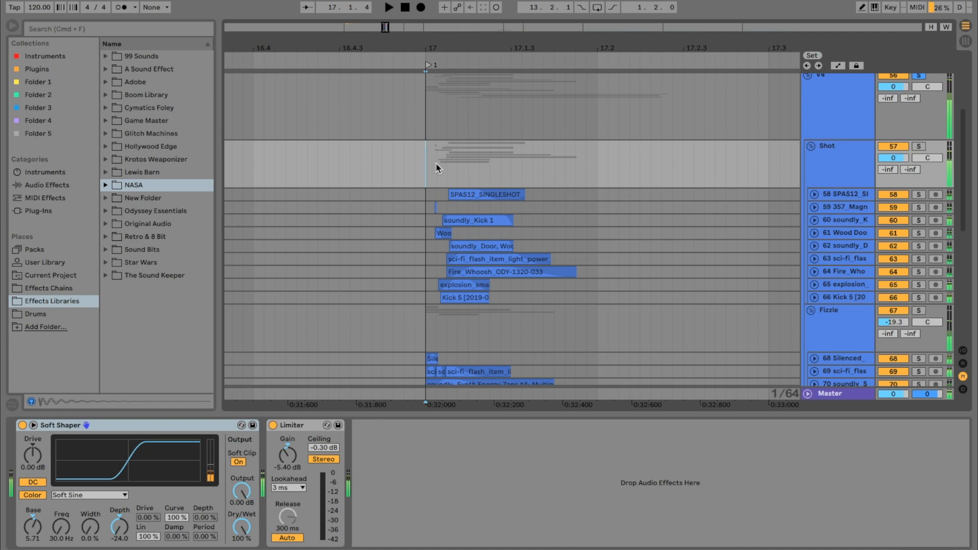
pyautogui.press('space')
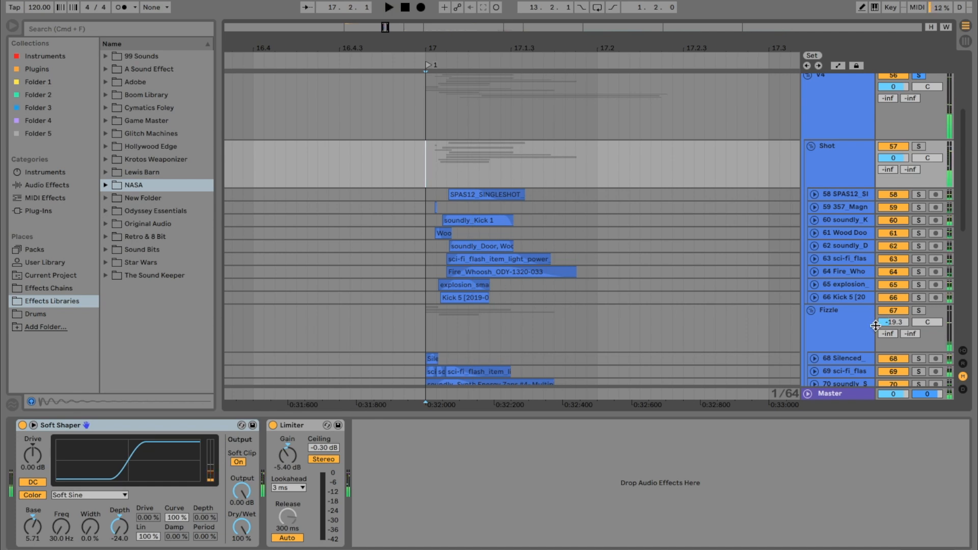
# - Solo V4's Shot subgroup temporarily, clear that solo, and collapse both Shot and the V4 group
pyautogui.click(863, 326)
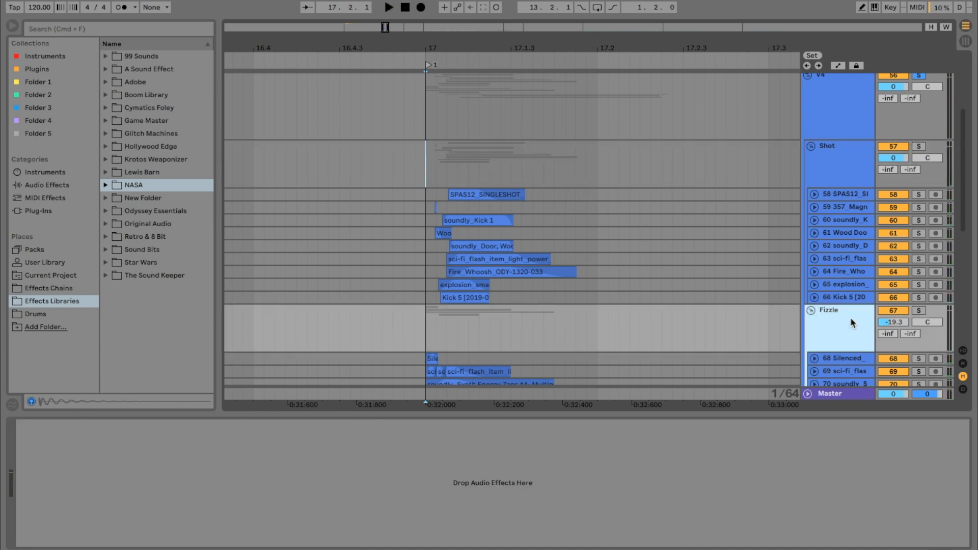
pyautogui.click(834, 163)
pyautogui.click(919, 147)
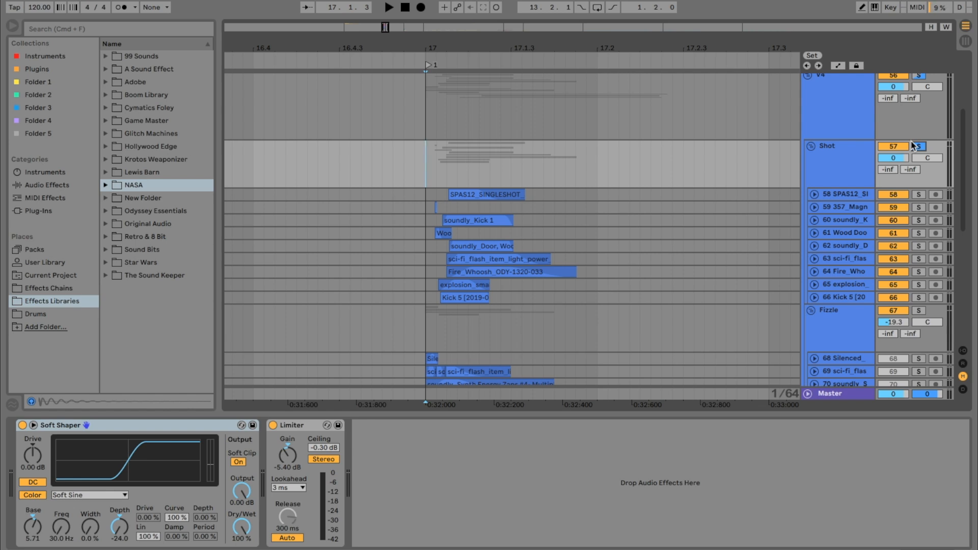
pyautogui.click(916, 146)
pyautogui.click(810, 147)
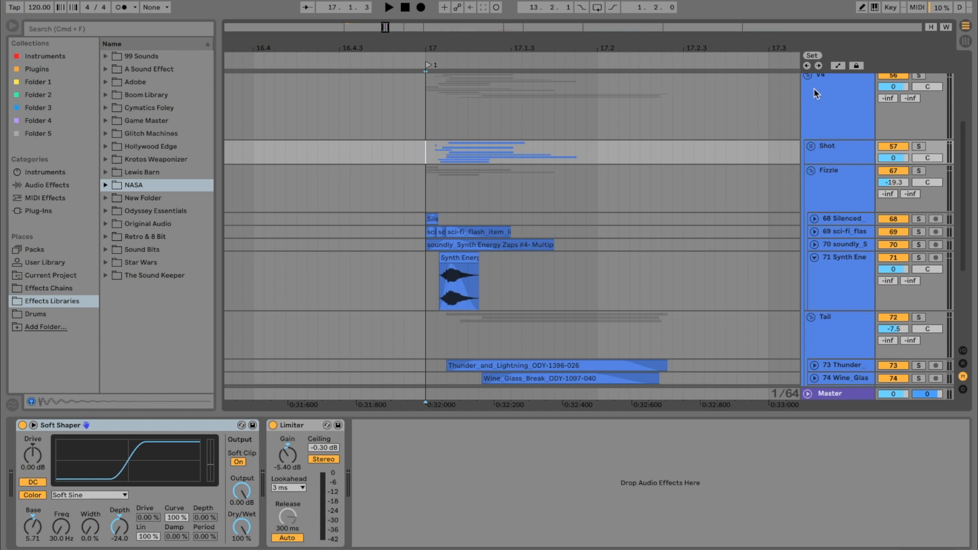
pyautogui.click(808, 75)
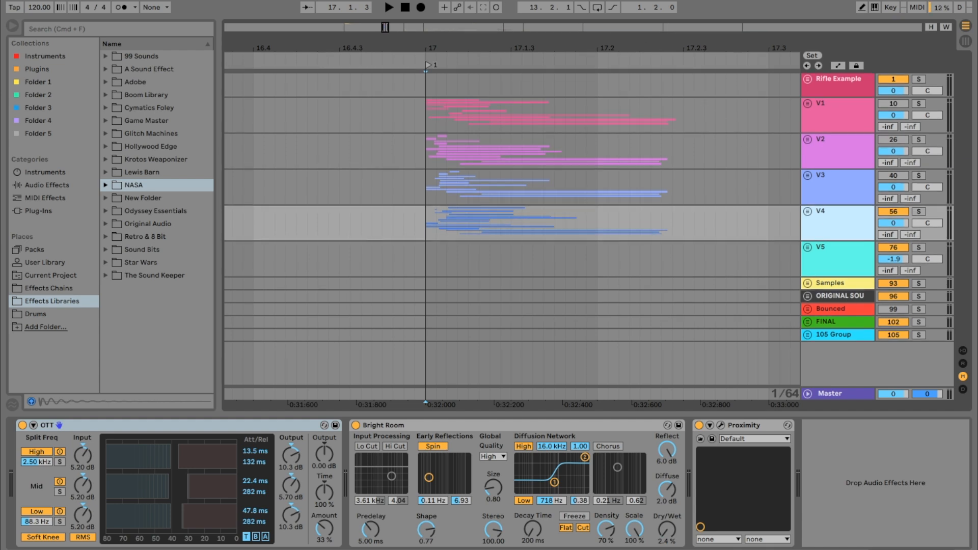
# - Select V5's layers from bar 19, zoom to the selection, and expand the V5 group
pyautogui.moveTo(597, 33); pyautogui.dragTo(336, 153)
pyautogui.click(312, 221)
pyautogui.moveTo(526, 251); pyautogui.dragTo(614, 258)
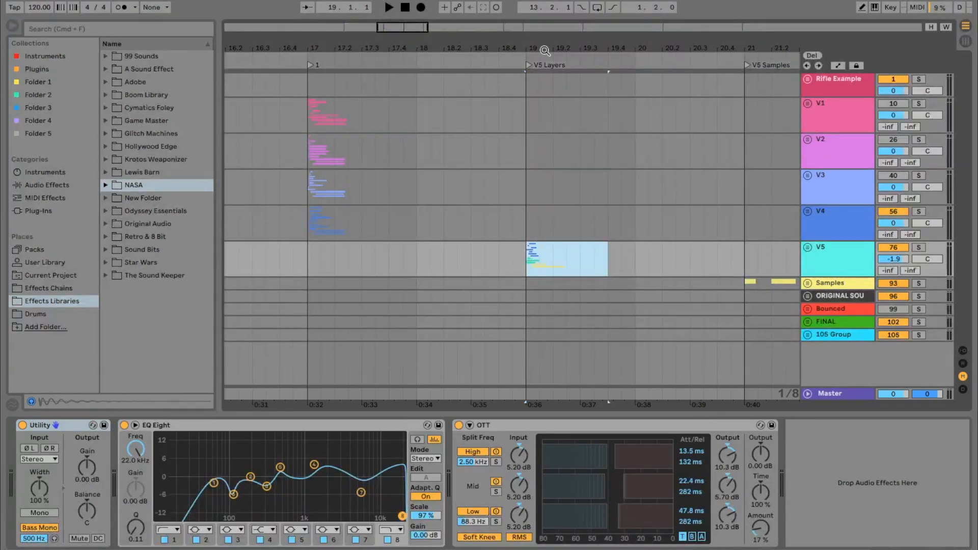
pyautogui.press('z')
pyautogui.click(807, 247)
pyautogui.scroll(-3, 752, 230)
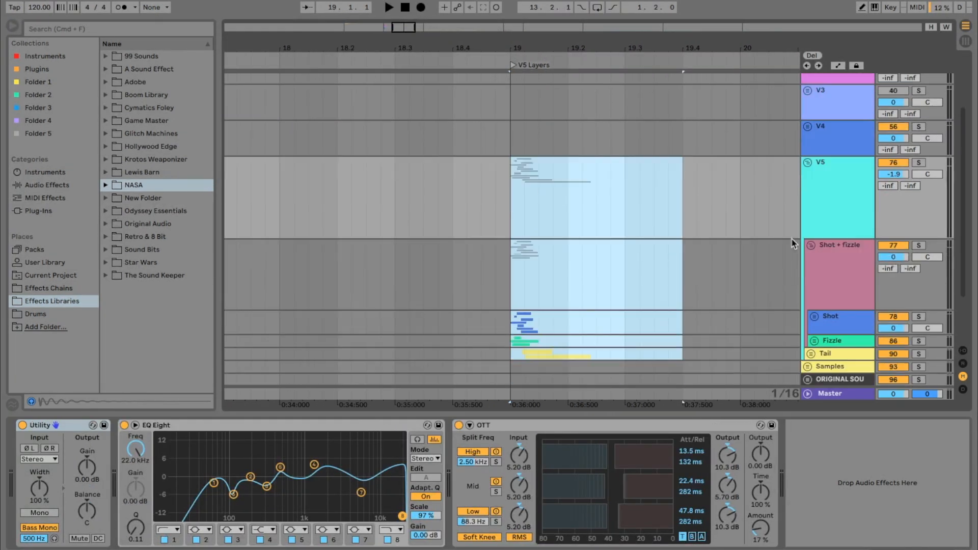
# - Unfold the Tail, Fizzle and Shot subgroups inside V5 to show their layer tracks
pyautogui.click(810, 314)
pyautogui.click(814, 301)
pyautogui.click(838, 283)
pyautogui.scroll(-3, 745, 267)
pyautogui.click(611, 125)
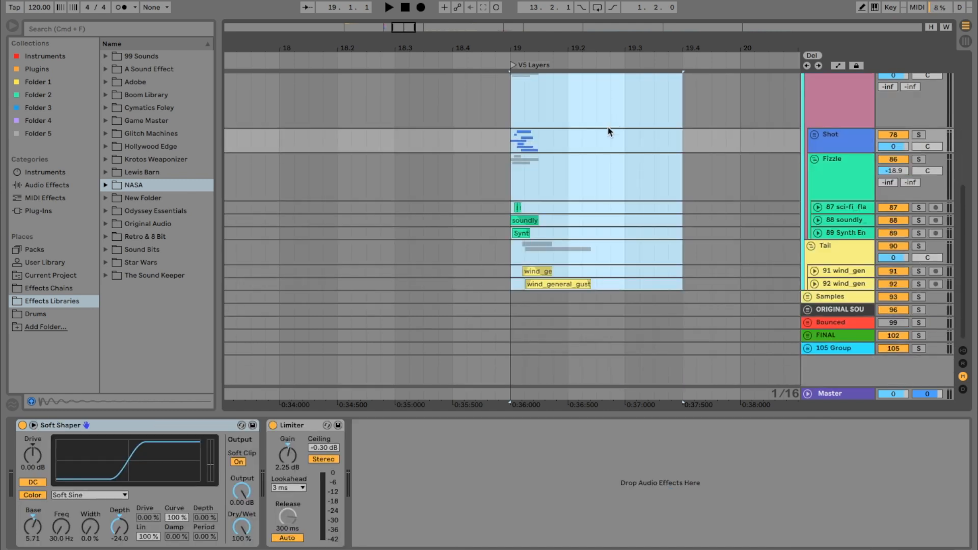
pyautogui.click(812, 136)
# - Solo V5's Shot subgroup and play it from the V5 Layers marker at bar 19
pyautogui.click(919, 135)
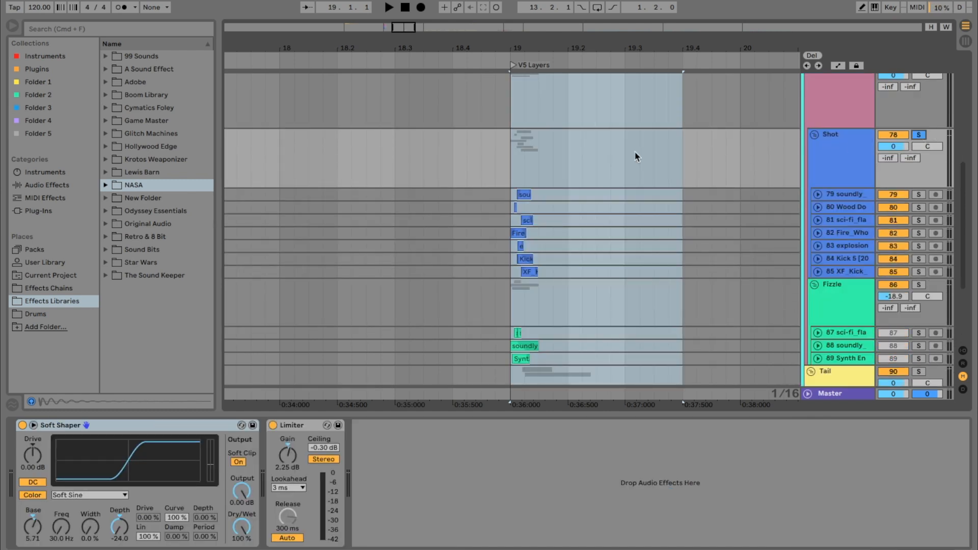
pyautogui.click(513, 157)
pyautogui.press('space')
pyautogui.press('space')
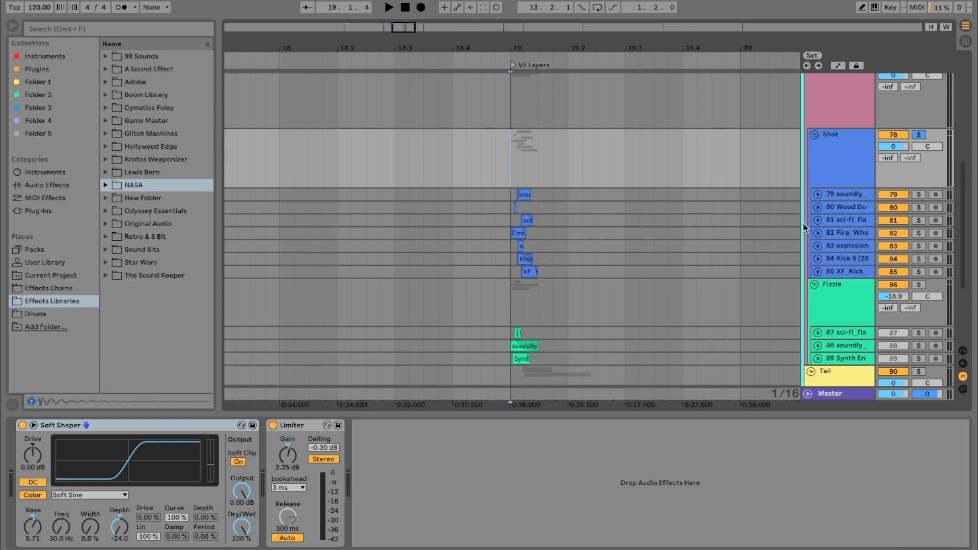
# - Solo V5's Fizzle subgroup in place of Shot and play it from bar 19
pyautogui.scroll(-4, 585, 214)
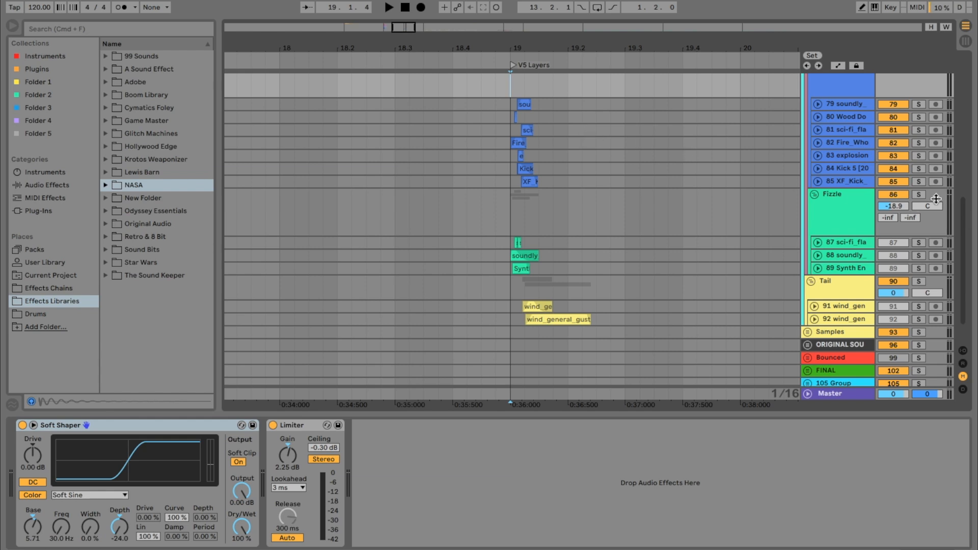
pyautogui.click(920, 196)
pyautogui.click(513, 212)
pyautogui.press('space')
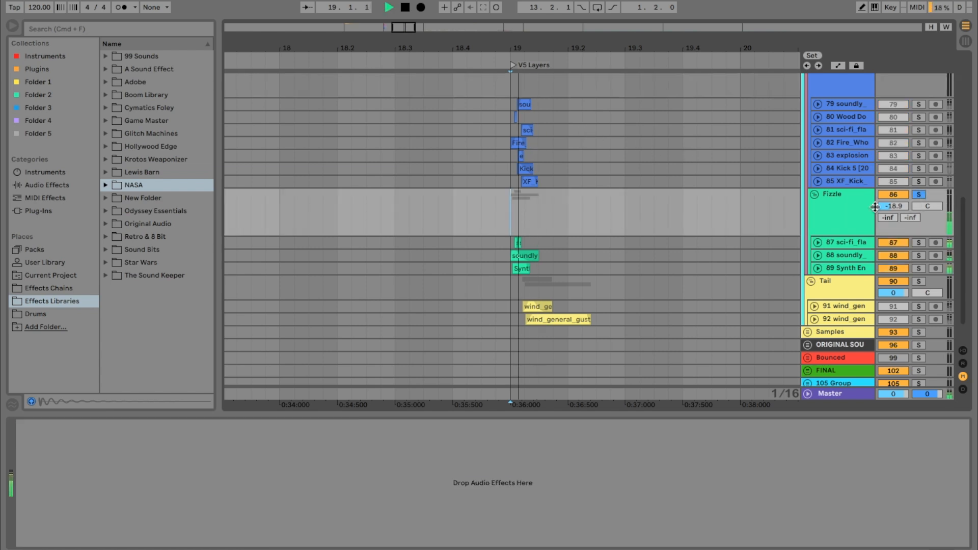
pyautogui.press('space')
# - Examine the effect chains of V5's Fizzle subgroup and its 87 sci-fi track
pyautogui.moveTo(889, 206); pyautogui.dragTo(887, 214)
pyautogui.moveTo(610, 45); pyautogui.dragTo(622, 23)
pyautogui.scroll(-3, 665, 245)
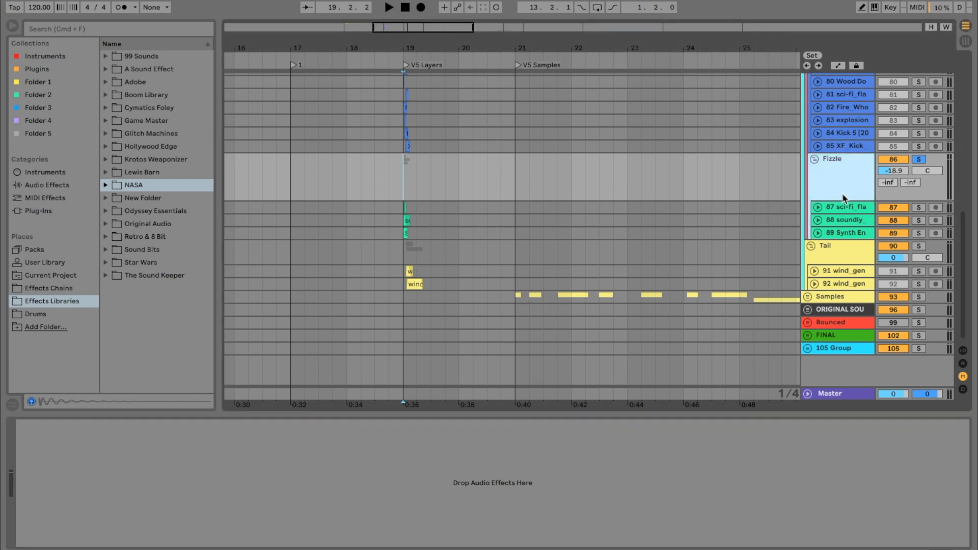
pyautogui.click(843, 212)
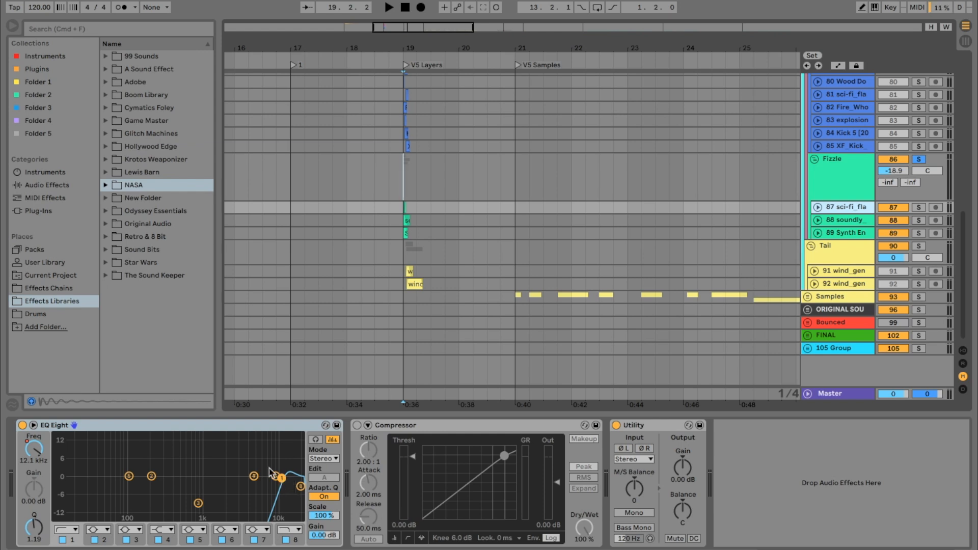
pyautogui.click(840, 170)
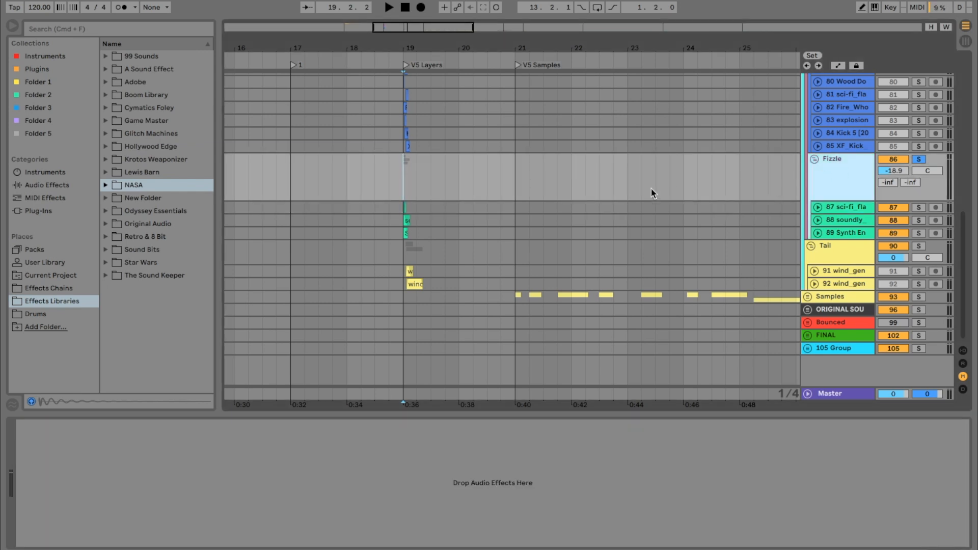
# - Solo and expand the ORIGINAL SOU group, then solo and unfold its 97 Original Po track
pyautogui.moveTo(630, 47); pyautogui.dragTo(477, 49)
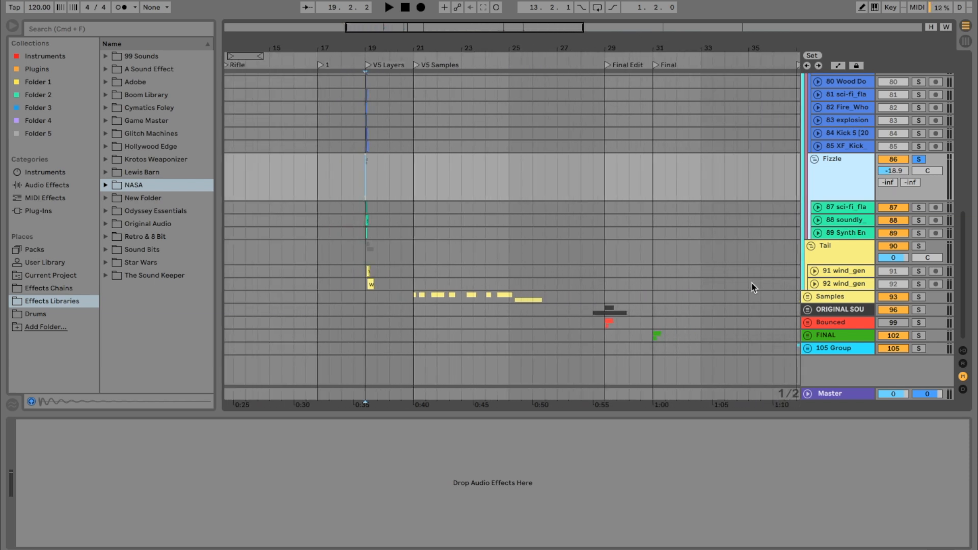
pyautogui.click(920, 309)
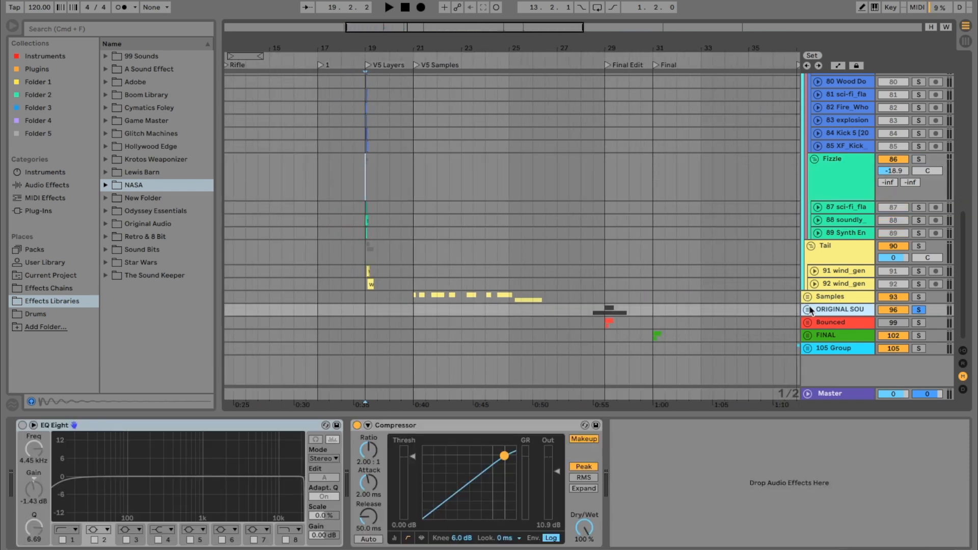
pyautogui.click(807, 309)
pyautogui.click(843, 299)
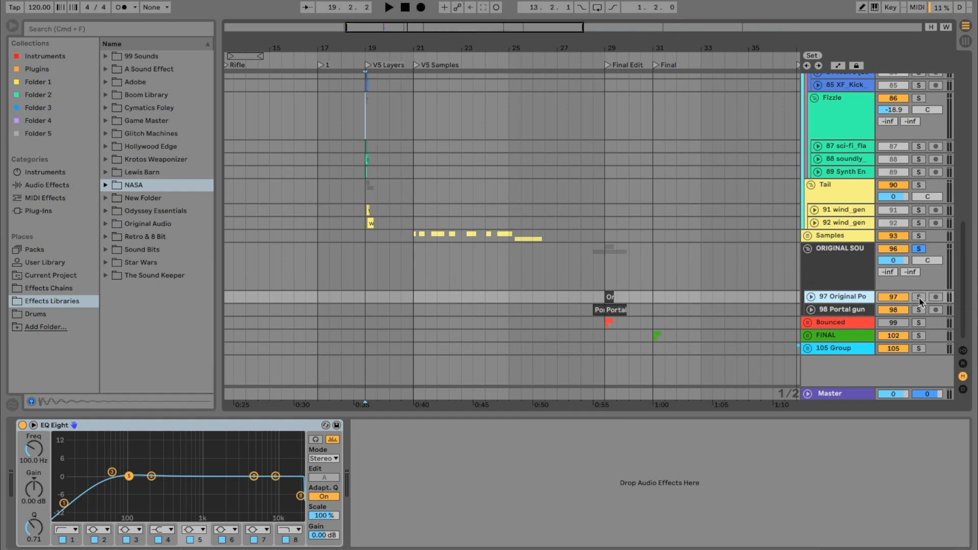
pyautogui.click(810, 296)
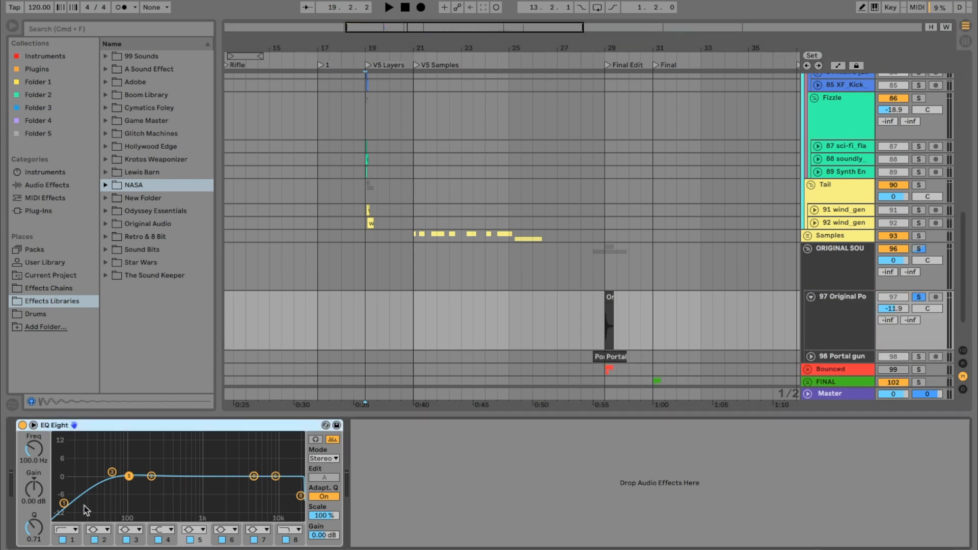
# - Try cutting the original portal sound's lows by sweeping EQ Eight band 1 to about 6.43 kHz, and audition the clip
pyautogui.moveTo(129, 476); pyautogui.dragTo(172, 482)
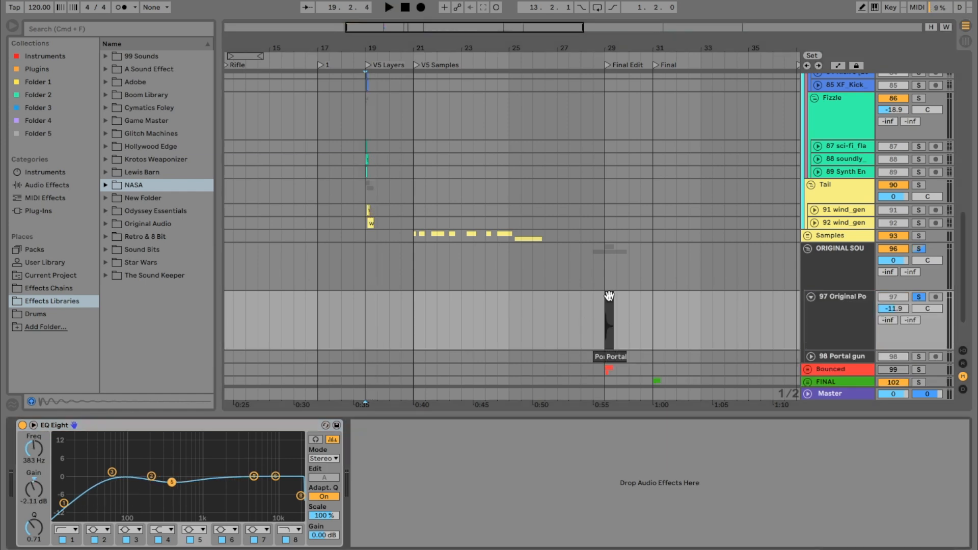
pyautogui.click(610, 297)
pyautogui.moveTo(63, 504); pyautogui.dragTo(270, 484)
pyautogui.press('space')
pyautogui.press('space')
pyautogui.press('space')
pyautogui.press('space')
pyautogui.press('space')
pyautogui.press('space')
pyautogui.press('space')
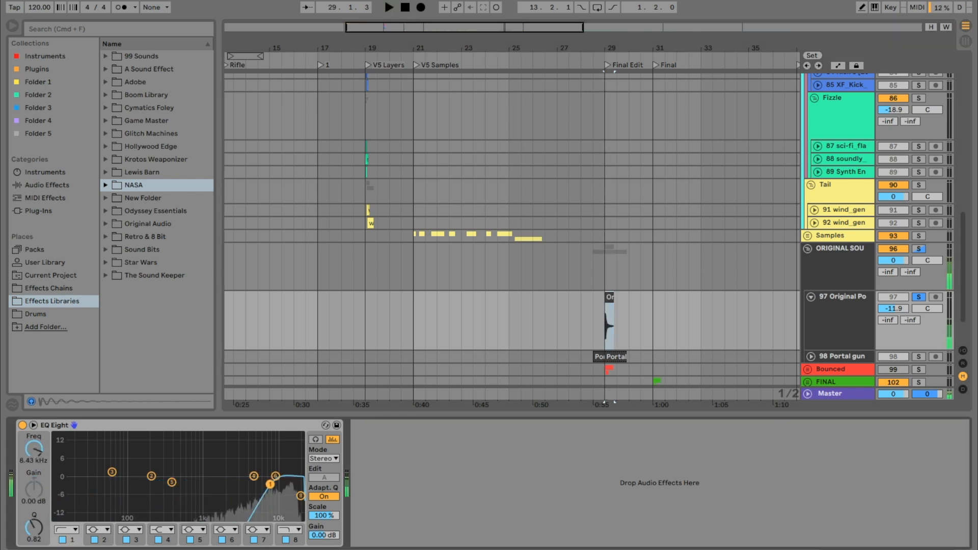
pyautogui.press('space')
# - Undo the EQ Eight changes made to bands 1 and 5 on the 97 Original Po track
pyautogui.hotkey('ctrl', 'z')
pyautogui.hotkey('ctrl', 'z')
pyautogui.hotkey('ctrl', 'z')
pyautogui.hotkey('ctrl', 'z')
pyautogui.hotkey('ctrl', 'z')
pyautogui.hotkey('ctrl', 'z')
pyautogui.hotkey('ctrl', 'z')
pyautogui.hotkey('ctrl', 'z')
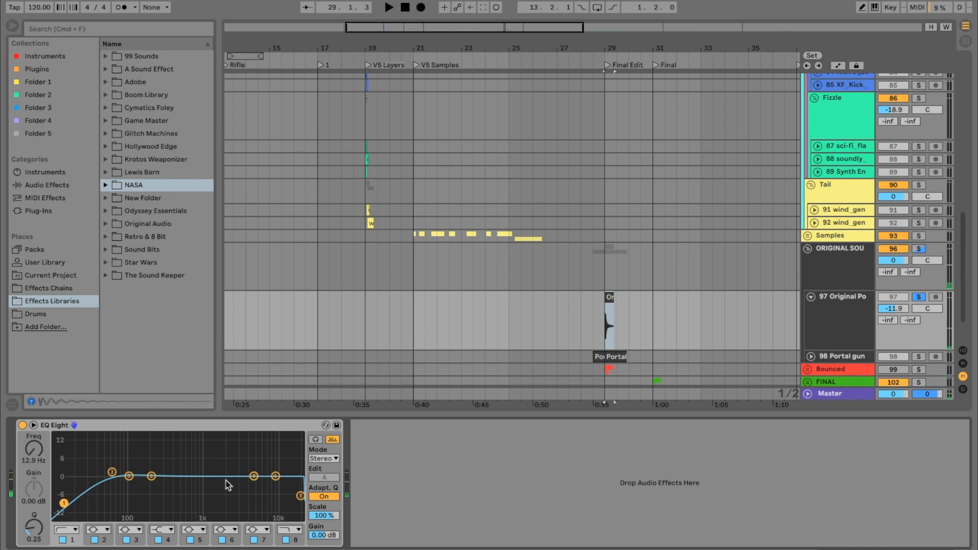
# - Nudge EQ Eight band 5 on 97 Original Po to about 97.9 Hz and -0.62 dB
pyautogui.click(128, 476)
pyautogui.moveTo(129, 476); pyautogui.dragTo(128, 478)
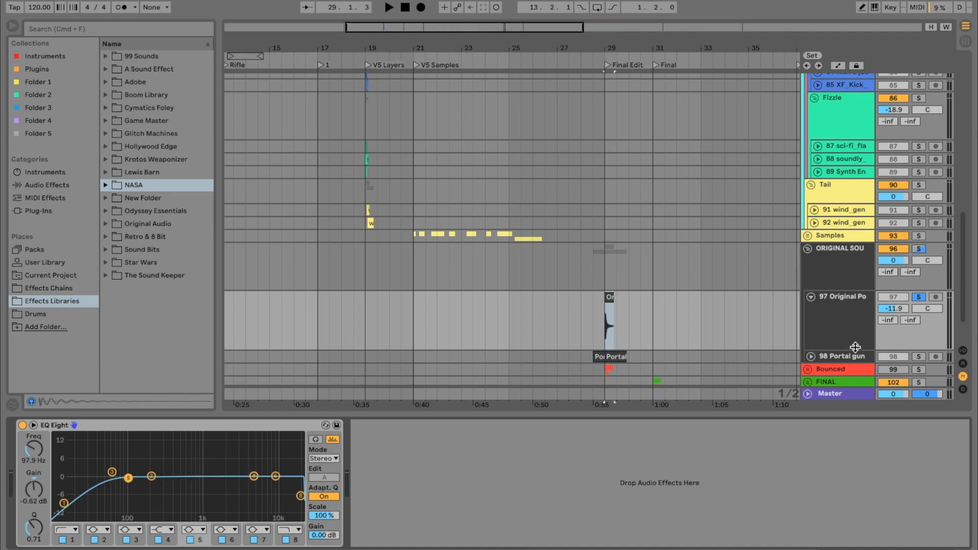
# - Unsolo the 97 Original Po track and collapse the ORIGINAL SOU group
pyautogui.click(918, 297)
pyautogui.click(817, 300)
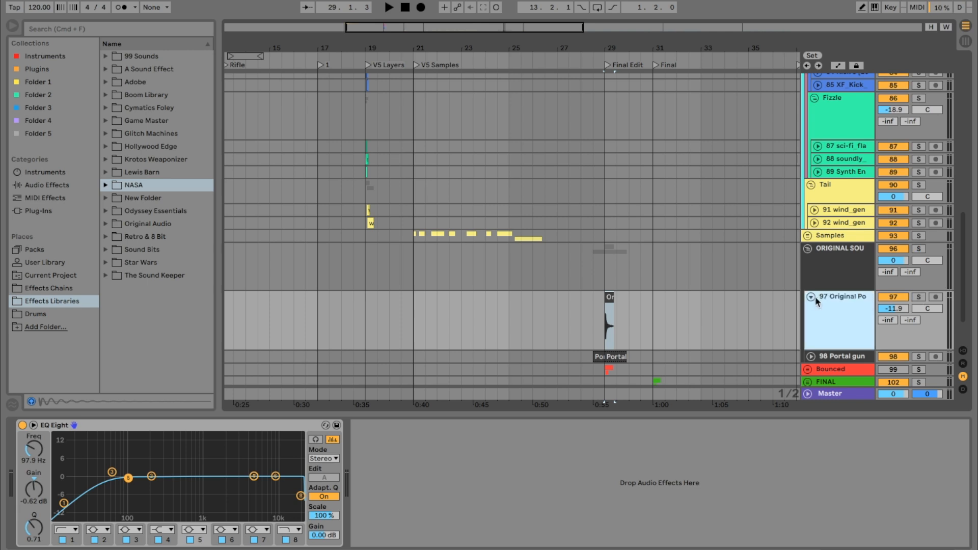
pyautogui.click(807, 249)
# - Solo V5's Tail subgroup and focus the arrangement on its clips at the V5 Layers marker
pyautogui.click(918, 185)
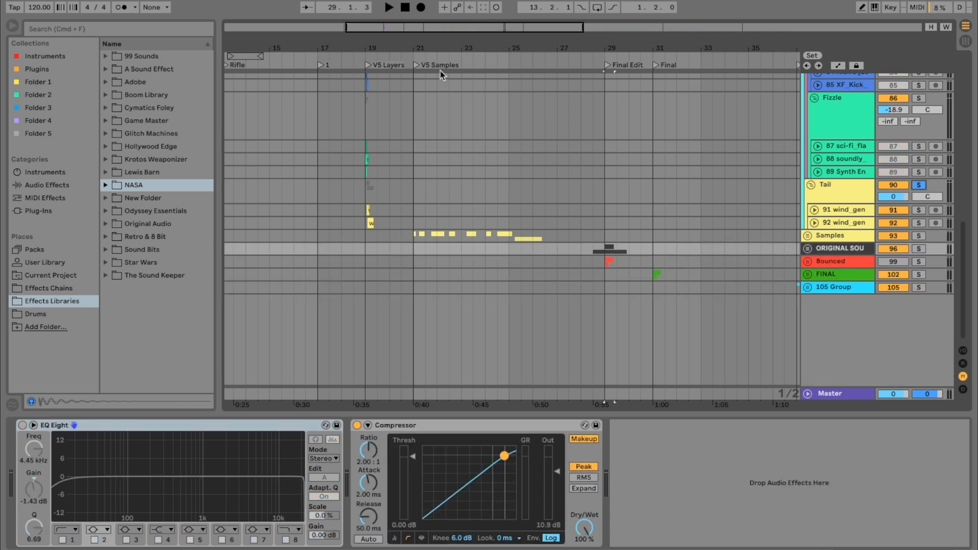
pyautogui.moveTo(376, 47); pyautogui.dragTo(372, 110)
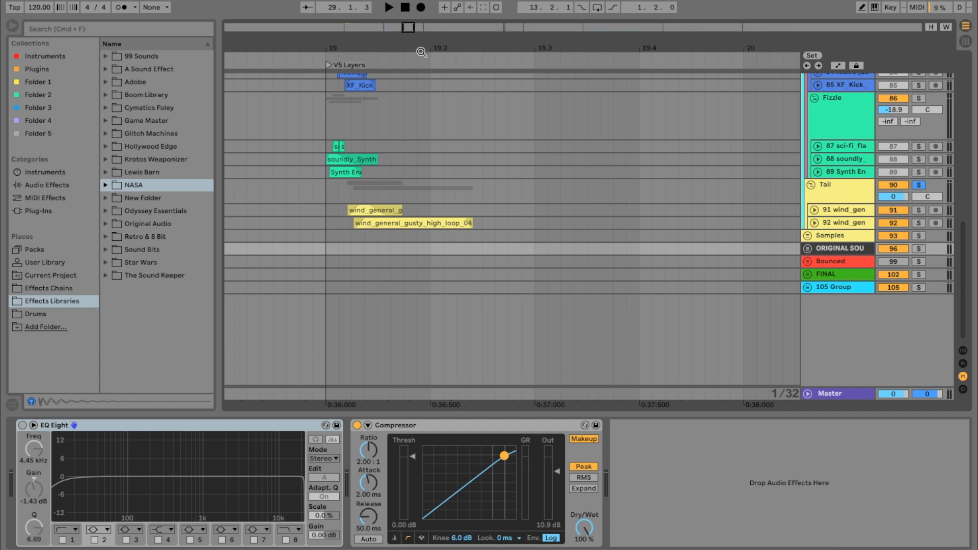
pyautogui.scroll(3, 610, 182)
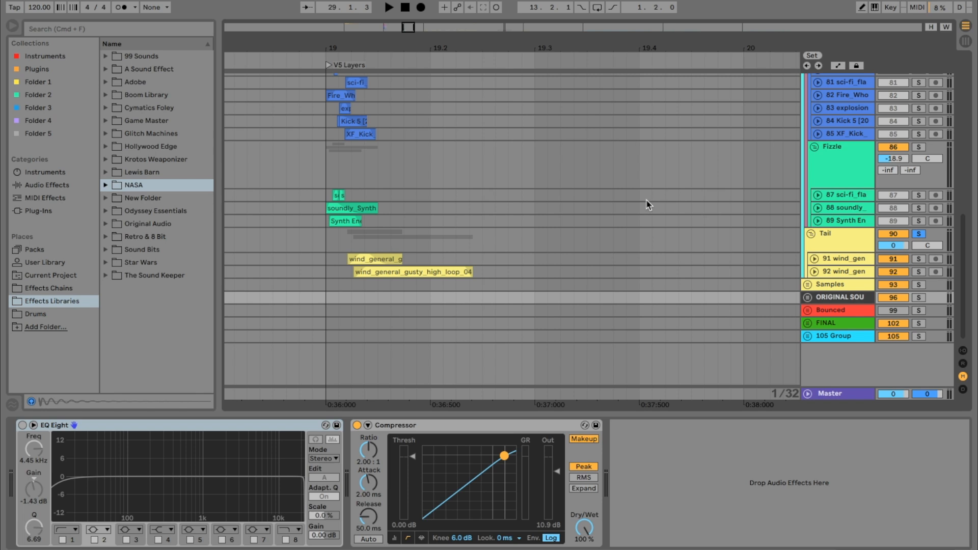
# - Expand the V1 group and its Tail subgroup, and select a tail layer at bar 17 to inspect its effects
pyautogui.scroll(10, 571, 208)
pyautogui.hscroll(-5, 402, 182)
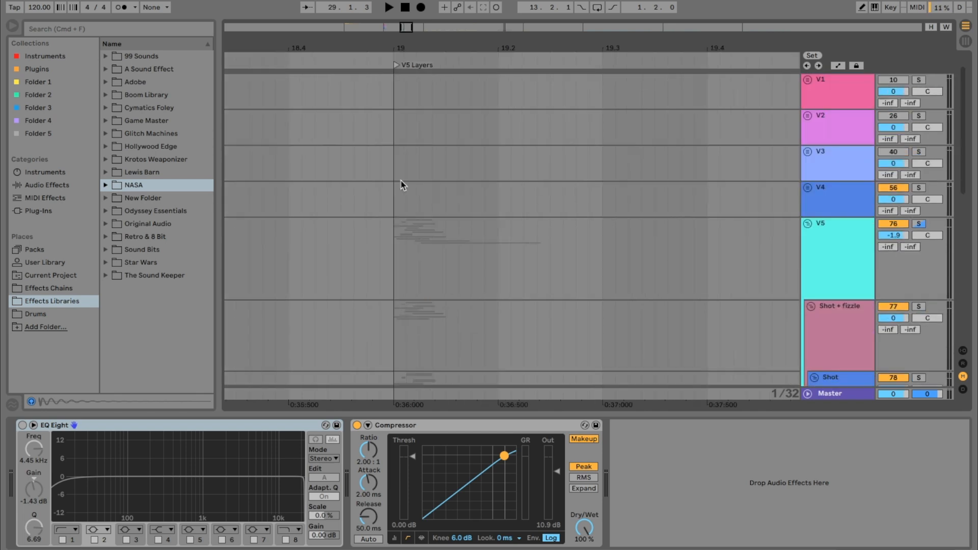
pyautogui.hscroll(-10, 418, 186)
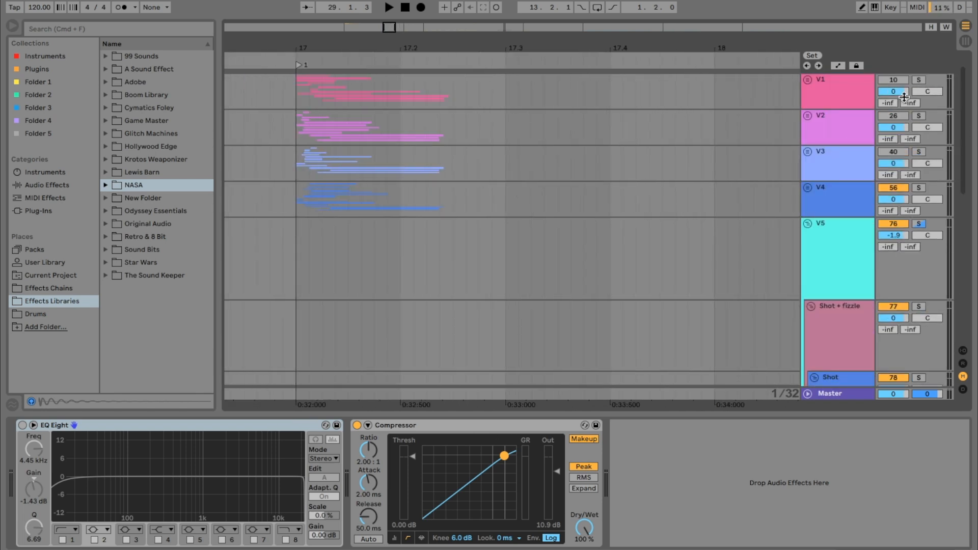
pyautogui.click(807, 79)
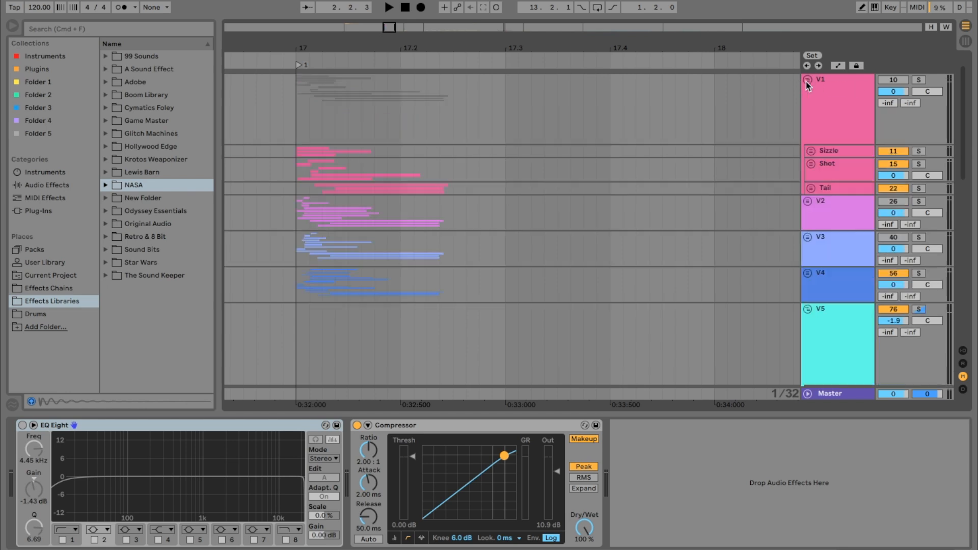
pyautogui.click(809, 188)
pyautogui.click(392, 253)
pyautogui.click(398, 262)
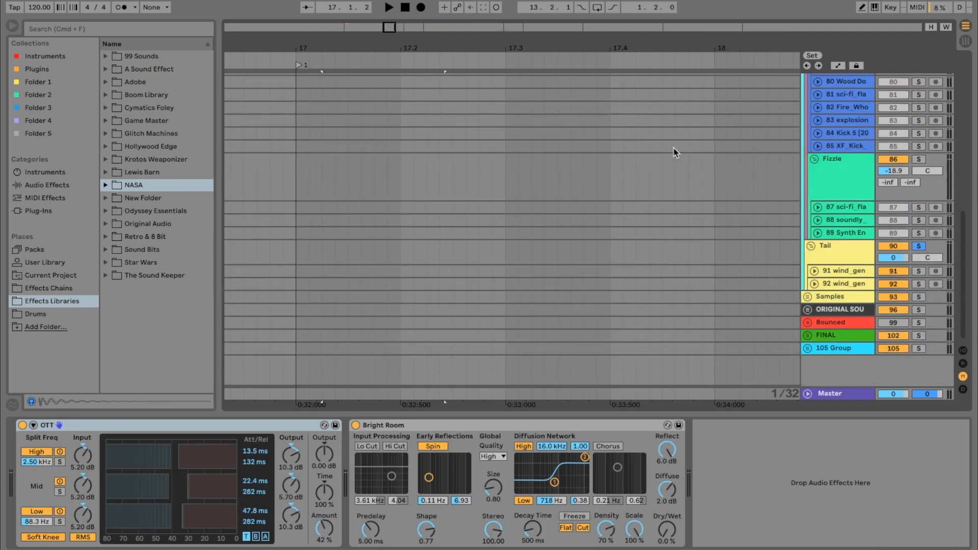
# - Select V5's two wind_general_gusty Tail clips at bar 19 and examine the EQ Eight settings of tracks 91 and 92
pyautogui.hscroll(5, 674, 149)
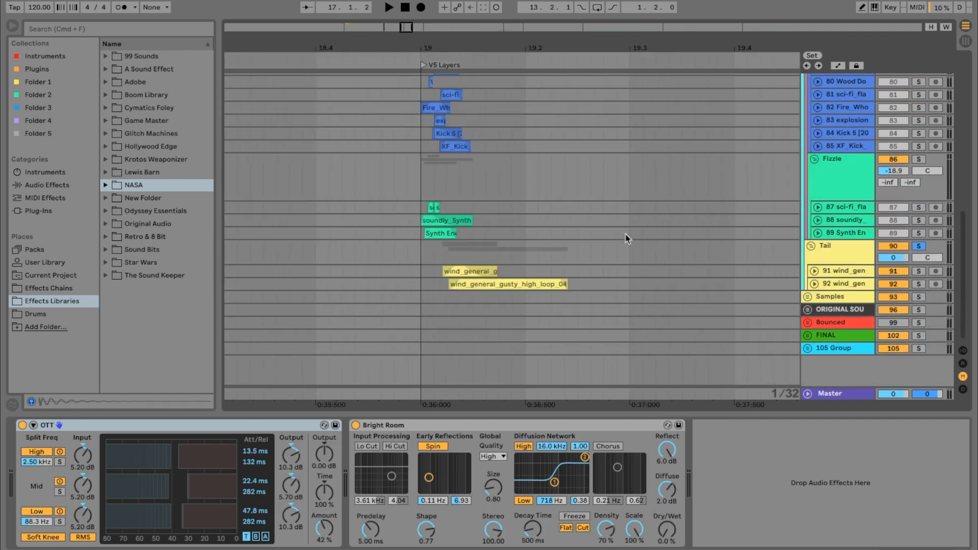
pyautogui.click(489, 271)
pyautogui.keyDown('shift'); pyautogui.click(478, 284); pyautogui.keyUp('shift')
pyautogui.click(465, 271)
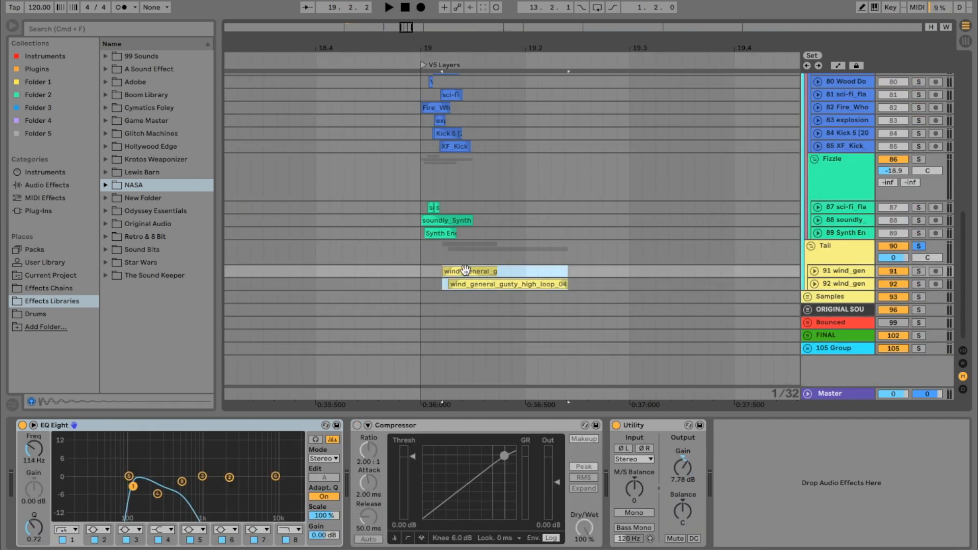
pyautogui.click(473, 283)
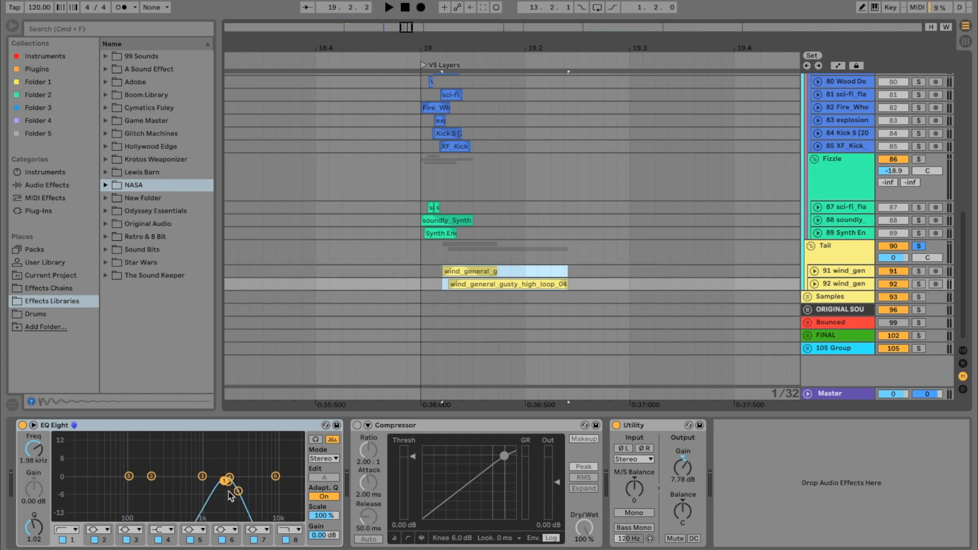
# - Play V5's soloed Tail subgroup from bar 19 and view its Auto Pan effect
pyautogui.click(463, 255)
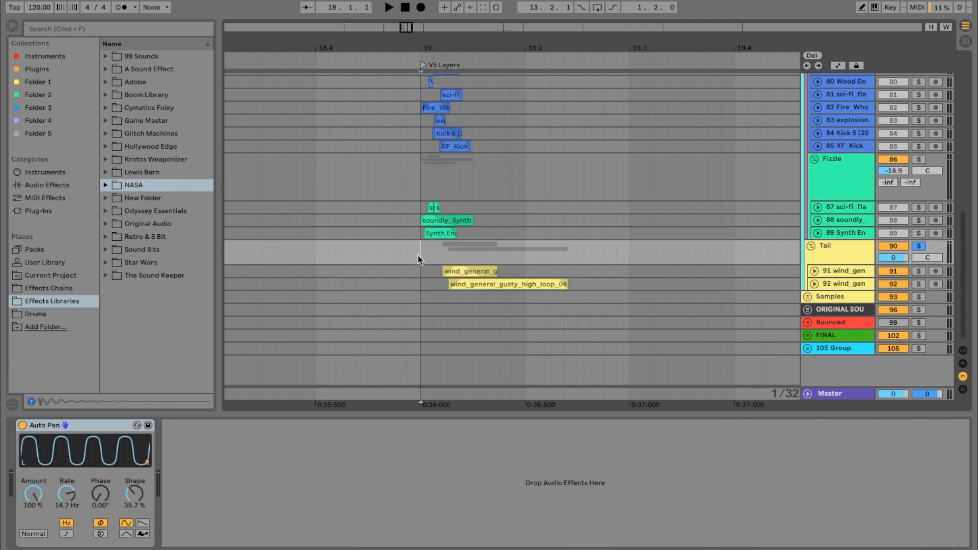
pyautogui.press('space')
pyautogui.press('space')
pyautogui.press('space')
pyautogui.press('space')
# - Unfold and solo the 91 wind_gen track, audition it from bar 19, and unsolo and fold it again
pyautogui.click(814, 271)
pyautogui.click(923, 272)
pyautogui.press('space')
pyautogui.press('space')
pyautogui.press('space')
pyautogui.press('space')
pyautogui.click(923, 271)
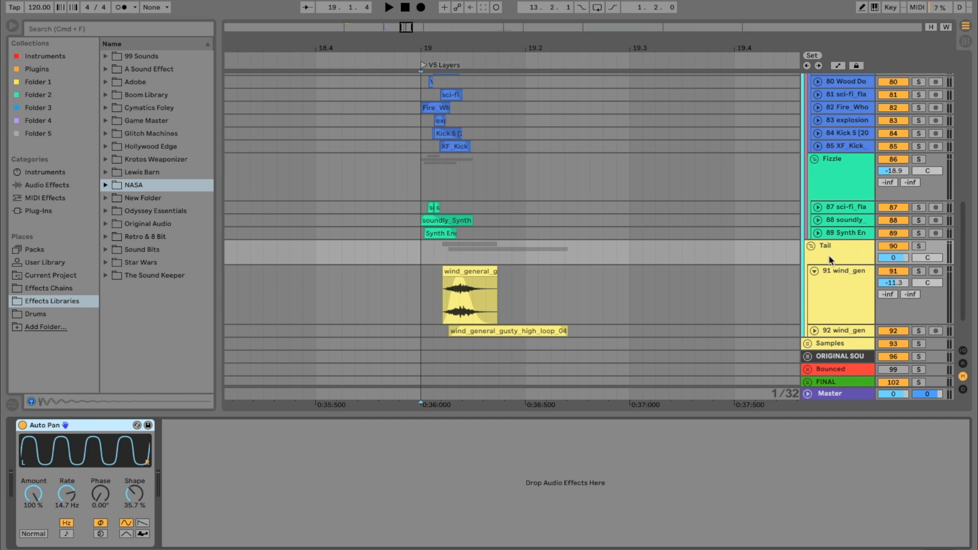
pyautogui.click(815, 275)
# - Select across V5's Fizzle and Tail clips, and collapse the Fizzle and Shot subgroups
pyautogui.scroll(3, 481, 266)
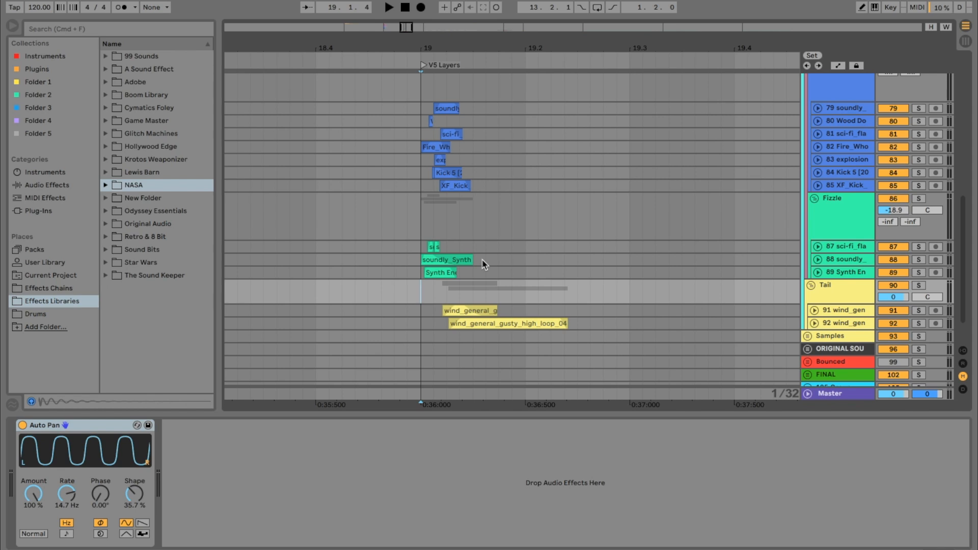
pyautogui.moveTo(422, 186)
pyautogui.mouseDown()
pyautogui.moveTo(439, 189)
pyautogui.moveTo(498, 330)
pyautogui.moveTo(576, 330)
pyautogui.mouseUp()
pyautogui.click(814, 198)
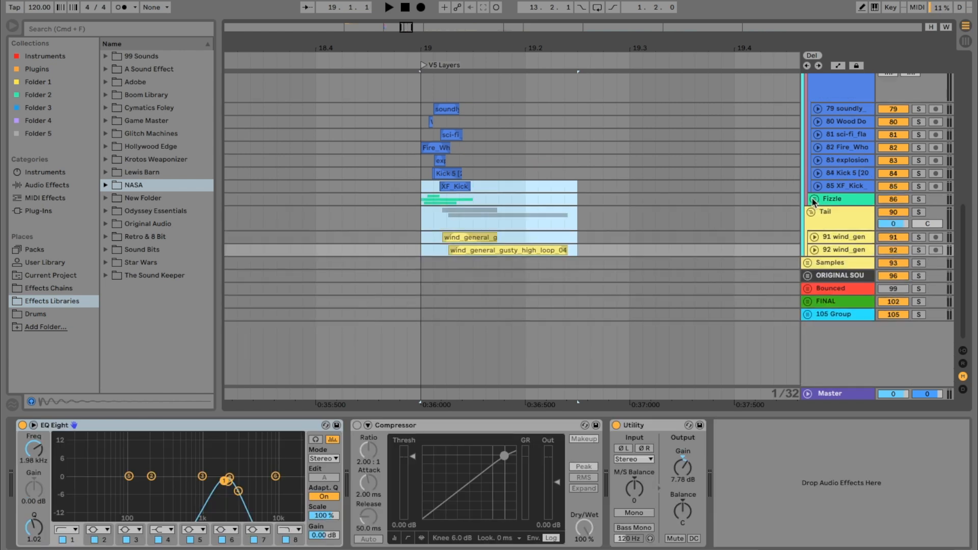
pyautogui.scroll(2, 815, 183)
pyautogui.click(815, 96)
pyautogui.scroll(2, 825, 109)
pyautogui.scroll(5, 830, 122)
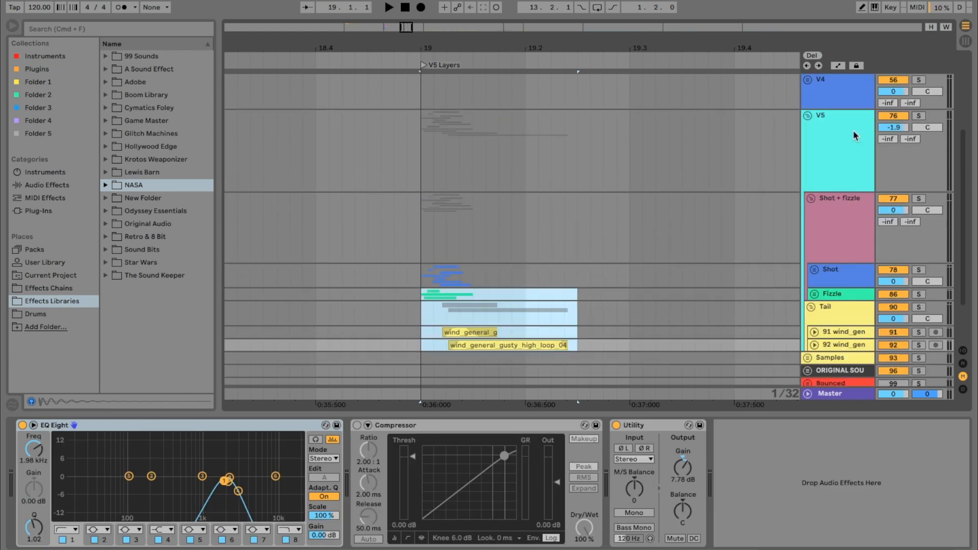
# - Play all of V5's layers together from the V5 Layers marker at bar 19
pyautogui.scroll(-2, 433, 214)
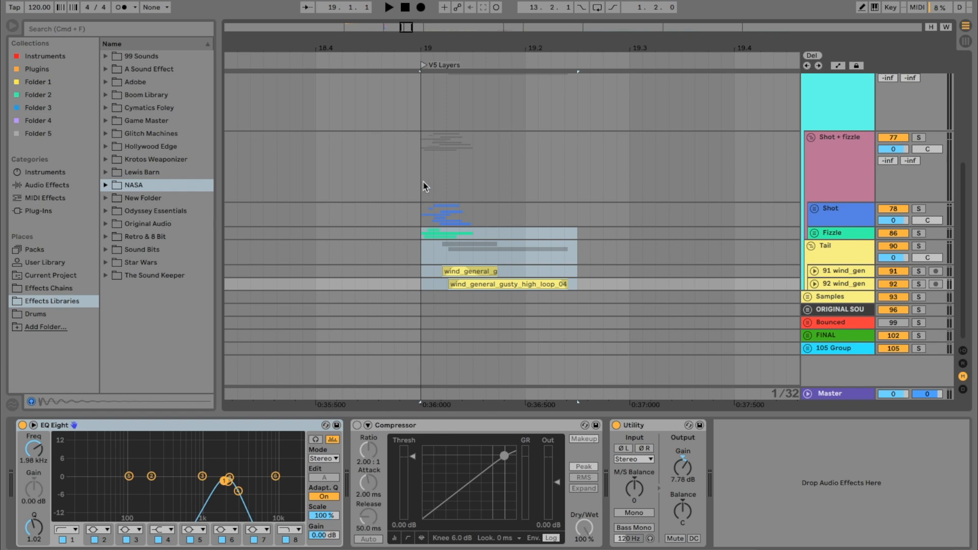
pyautogui.click(420, 183)
pyautogui.press('space')
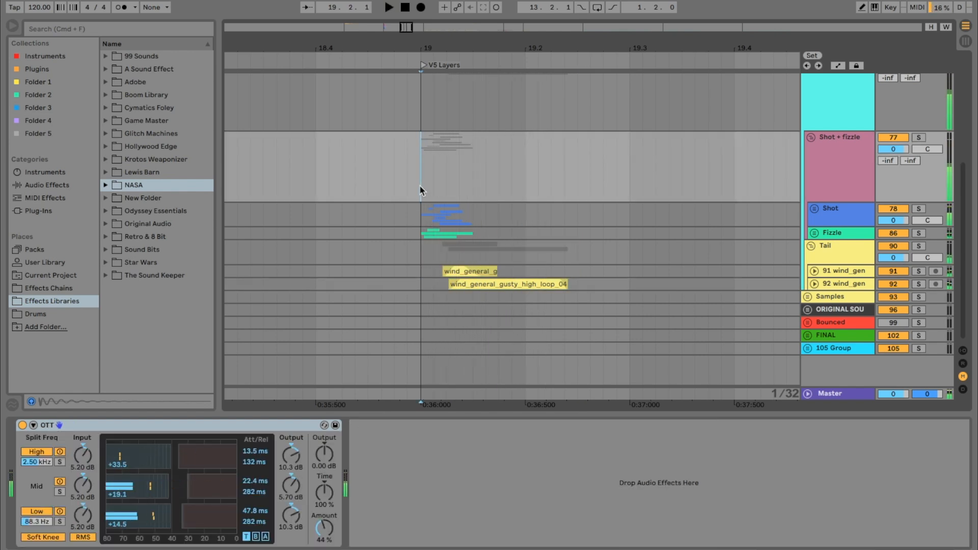
pyautogui.press('space')
# - Expand V5's Shot subgroup and unfold tracks 79 through 85 to examine their clip waveforms
pyautogui.click(814, 209)
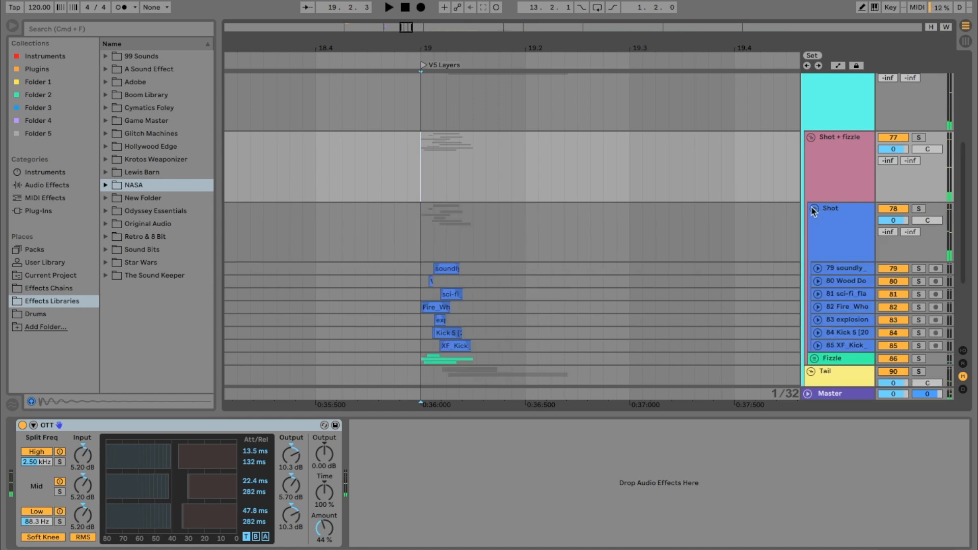
pyautogui.scroll(-5, 812, 208)
pyautogui.moveTo(446, 38); pyautogui.dragTo(443, 113)
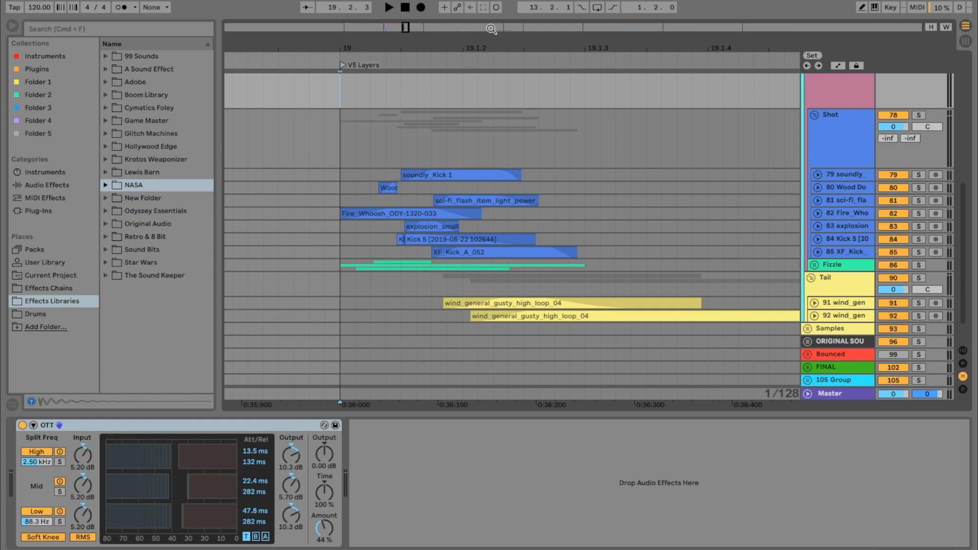
pyautogui.click(817, 252)
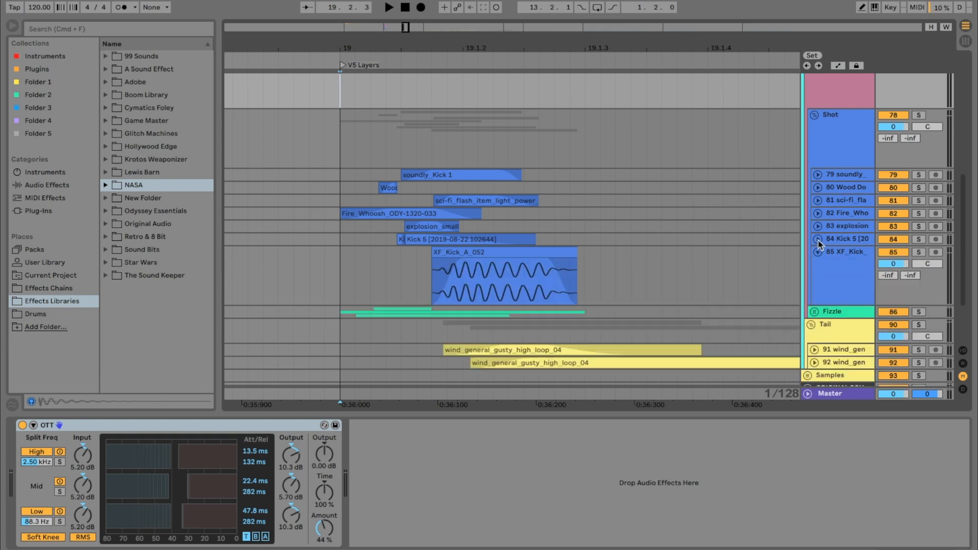
pyautogui.click(817, 238)
pyautogui.click(817, 226)
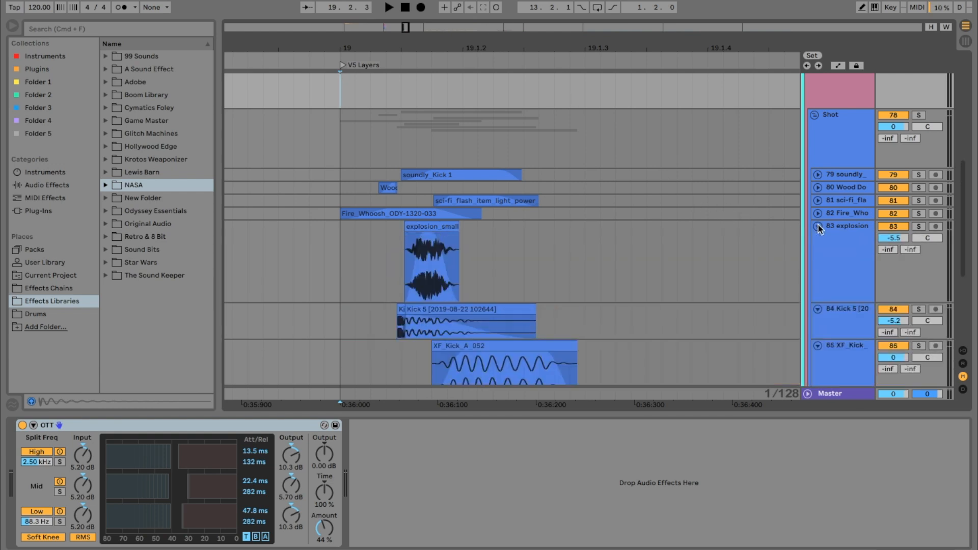
pyautogui.click(817, 214)
pyautogui.click(818, 200)
pyautogui.click(817, 188)
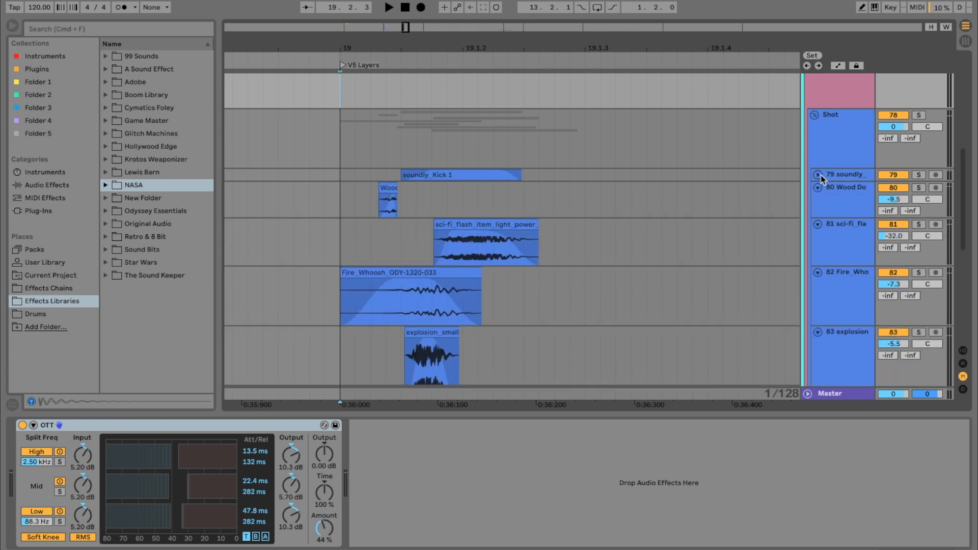
pyautogui.click(817, 175)
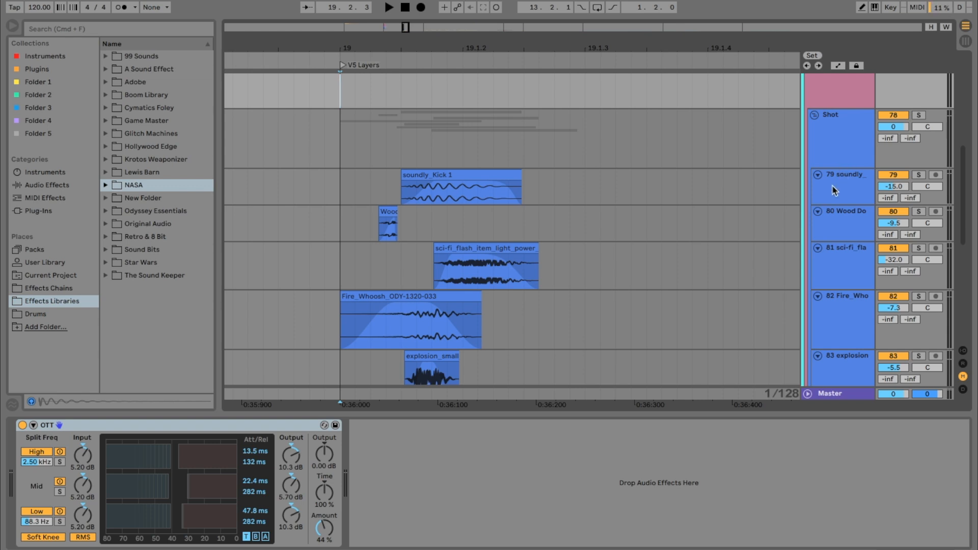
# - Fold Shot tracks 79 through 85 again and select all their clips together with the Fizzle layers
pyautogui.click(818, 174)
pyautogui.click(817, 187)
pyautogui.click(817, 200)
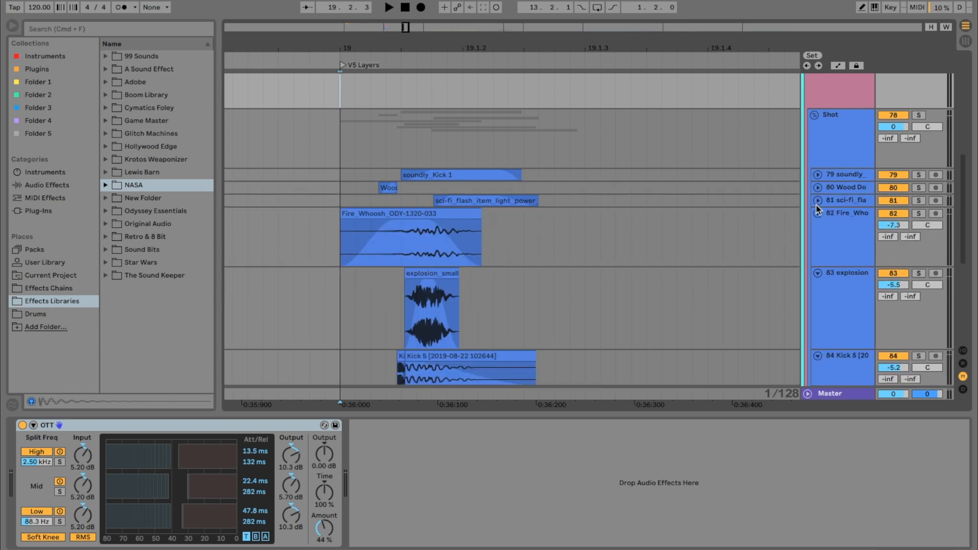
pyautogui.click(817, 213)
pyautogui.click(818, 226)
pyautogui.click(817, 239)
pyautogui.click(817, 252)
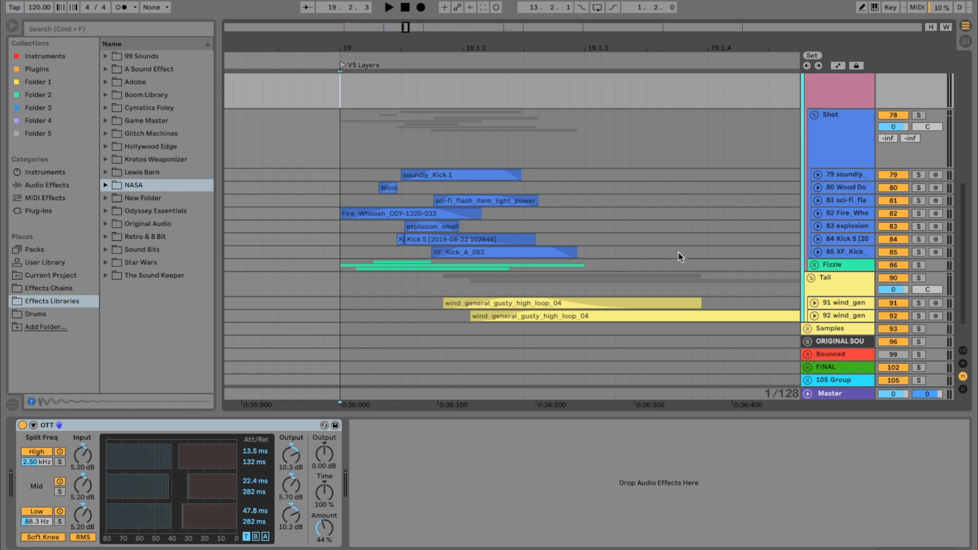
pyautogui.moveTo(662, 239); pyautogui.dragTo(621, 265)
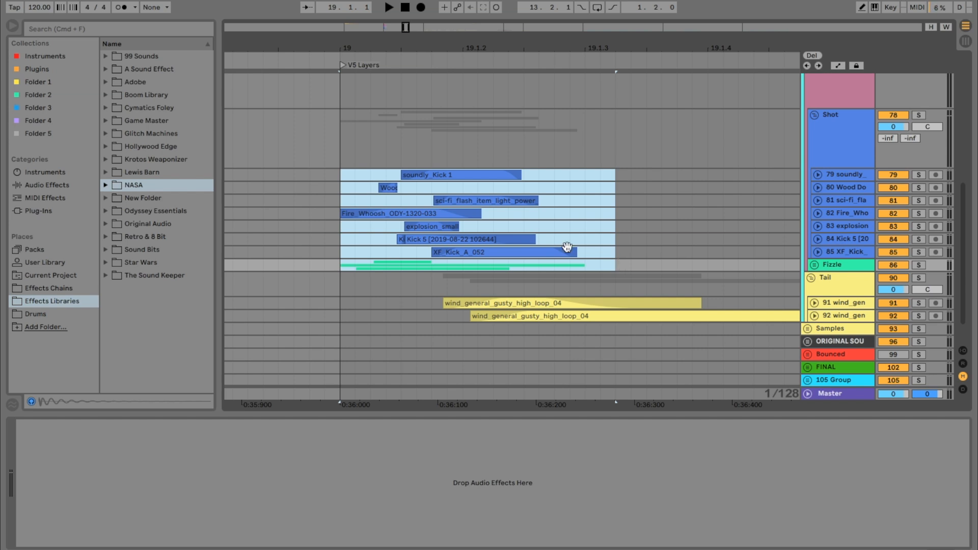
# - Unfold Shot tracks 85, 84 and 83, and select the explosion_small clip to examine its effect chain
pyautogui.click(816, 253)
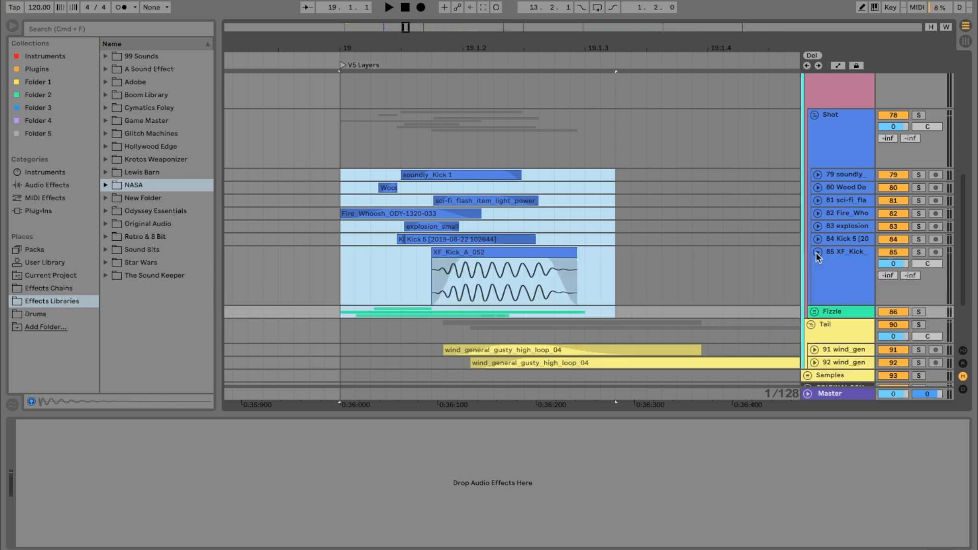
pyautogui.click(817, 239)
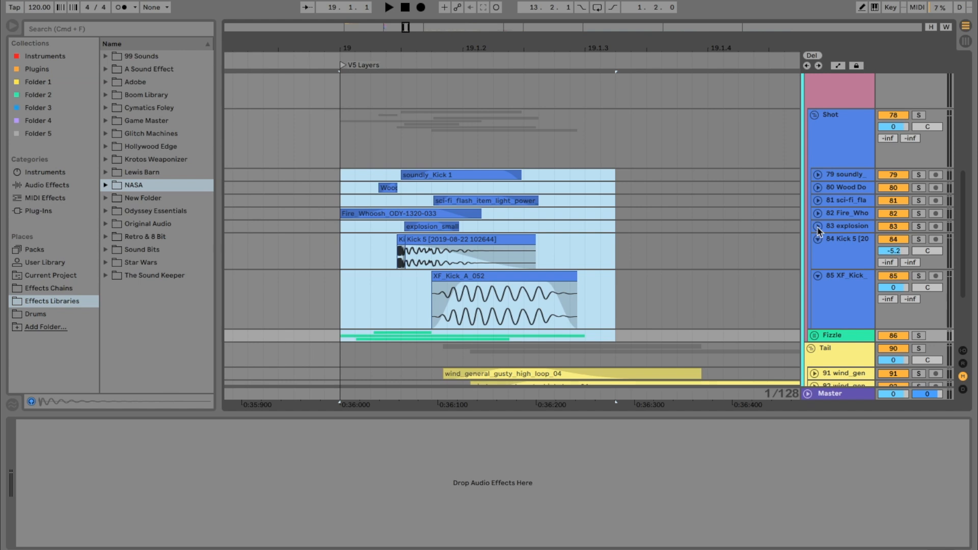
pyautogui.click(817, 226)
pyautogui.click(538, 262)
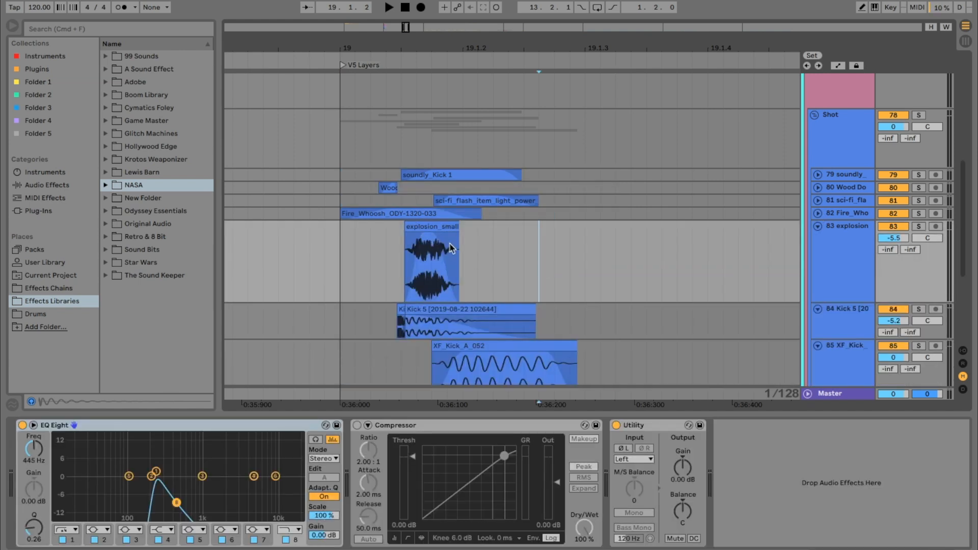
pyautogui.click(413, 227)
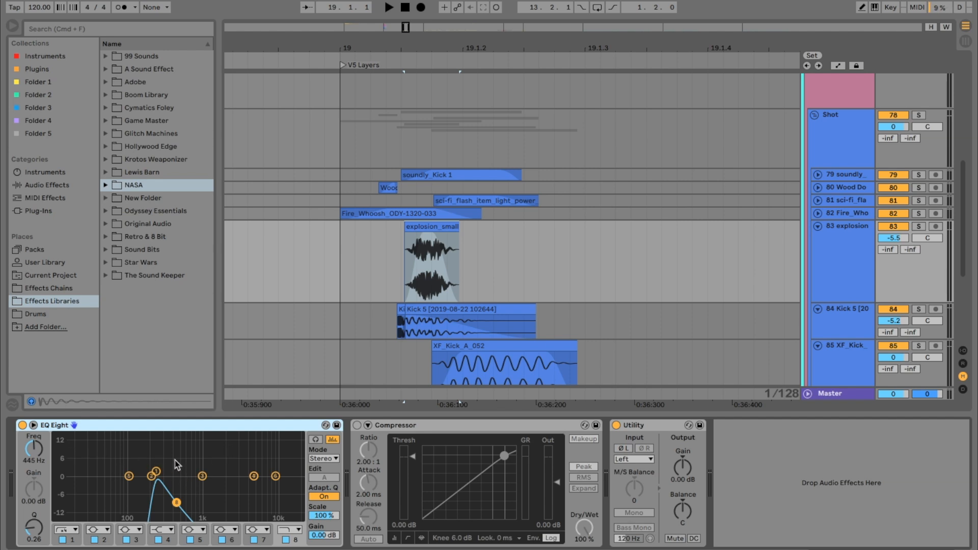
# - Audition the explosion_small layer on Shot track 83 in solo, select the span around its clip, and unsolo the track
pyautogui.click(918, 226)
pyautogui.press('space')
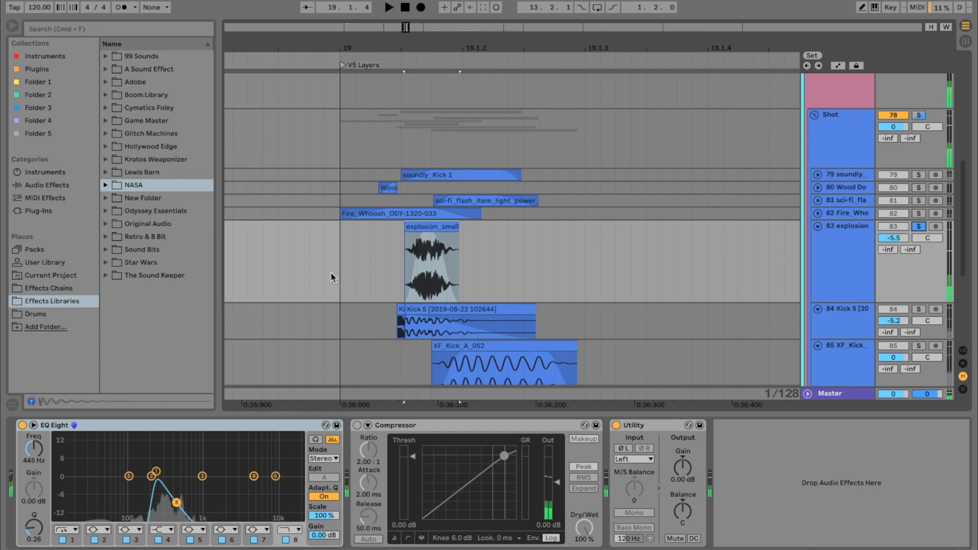
pyautogui.press('space')
pyautogui.click(334, 265)
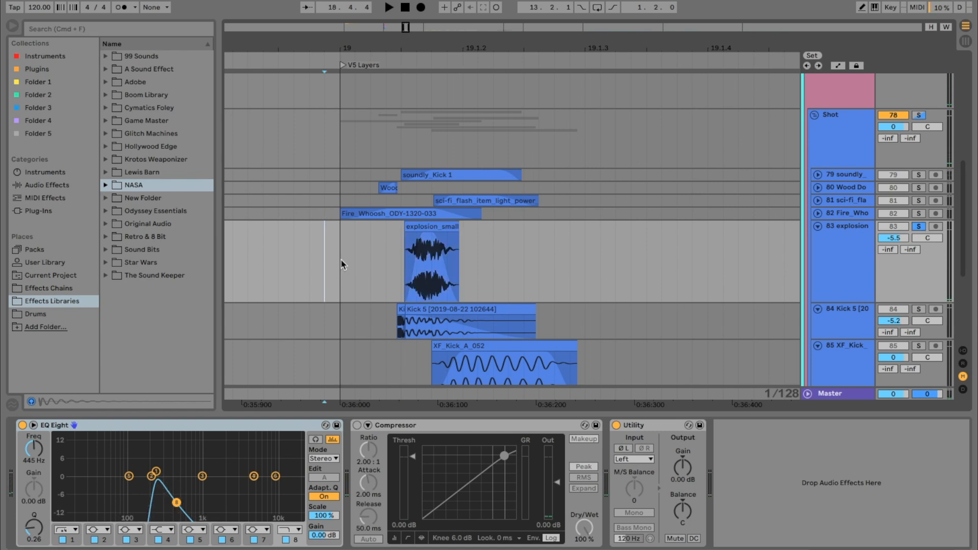
pyautogui.moveTo(342, 264); pyautogui.dragTo(576, 235)
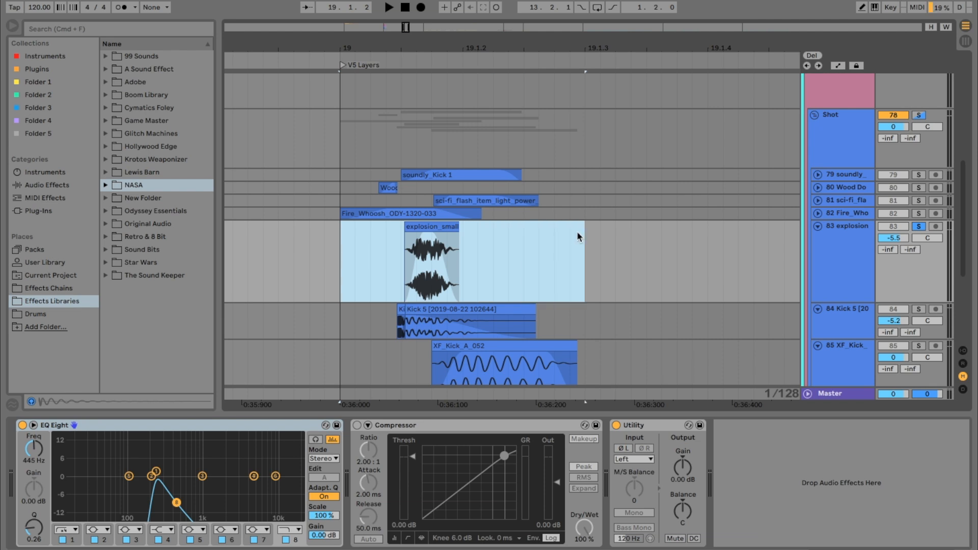
pyautogui.click(925, 227)
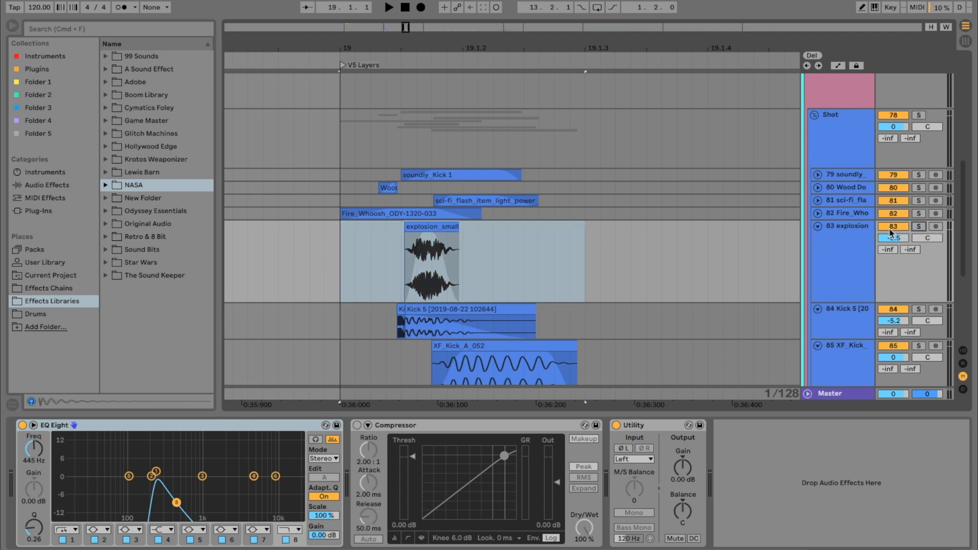
# - Fold Shot tracks 83, 84 and 85, and unfold track 79 to show the soundly_Kick 1 waveform
pyautogui.click(817, 225)
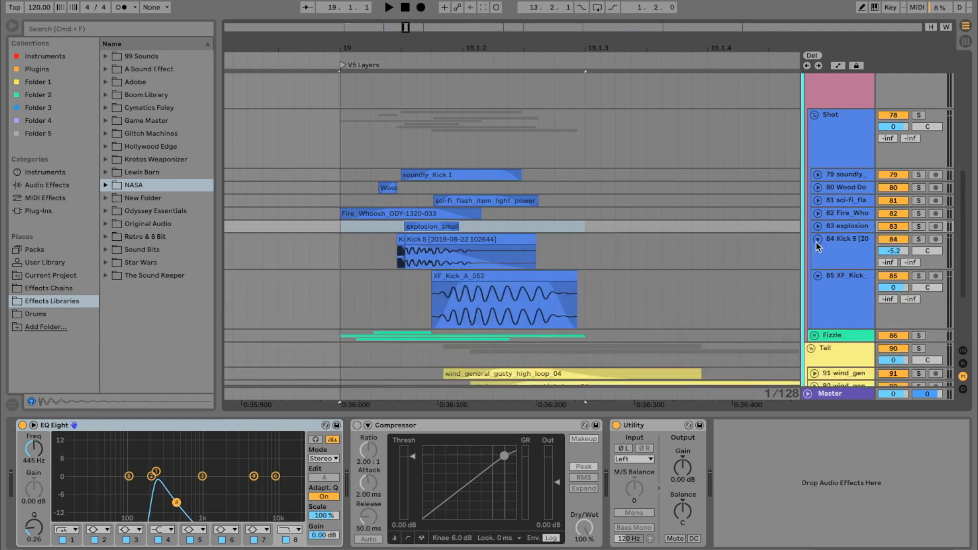
pyautogui.click(817, 239)
pyautogui.click(818, 251)
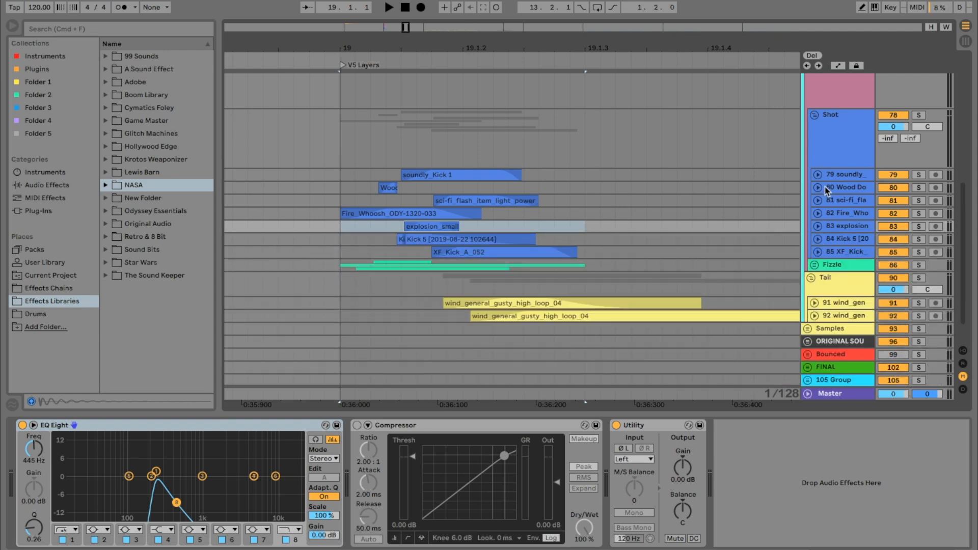
pyautogui.click(817, 174)
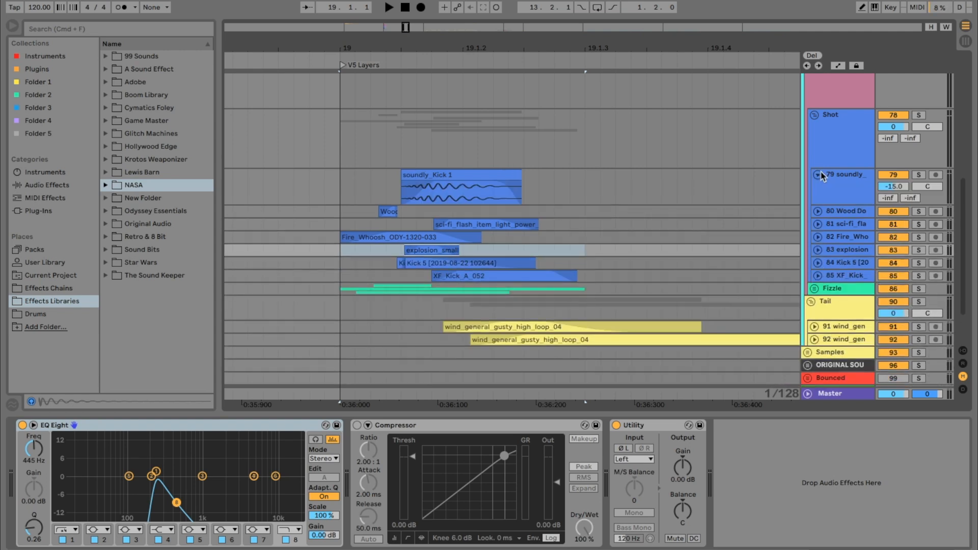
# - Play the Shot subgroup in solo from bar 19, and unfold the Fire_Whoosh and Wood Door tracks to examine their waveforms
pyautogui.click(342, 144)
pyautogui.press('space')
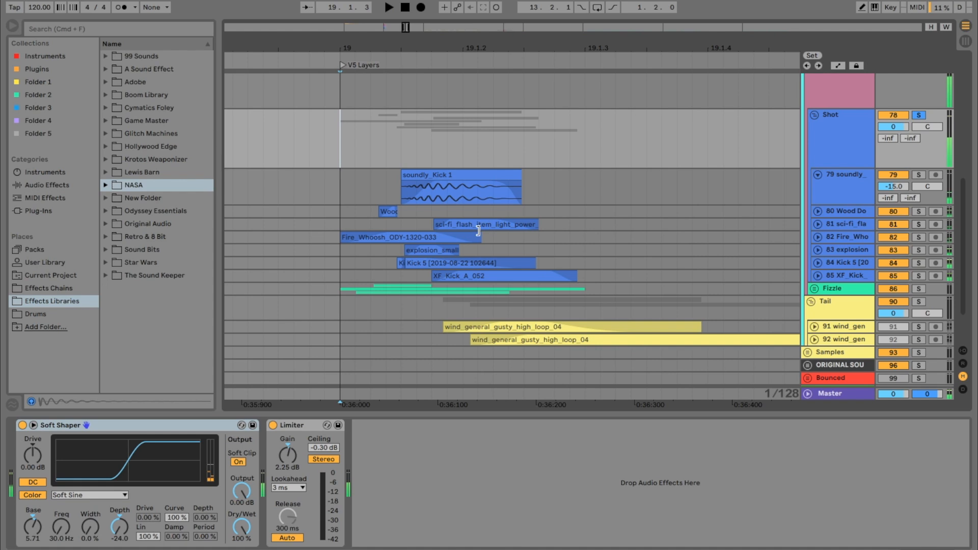
pyautogui.click(817, 237)
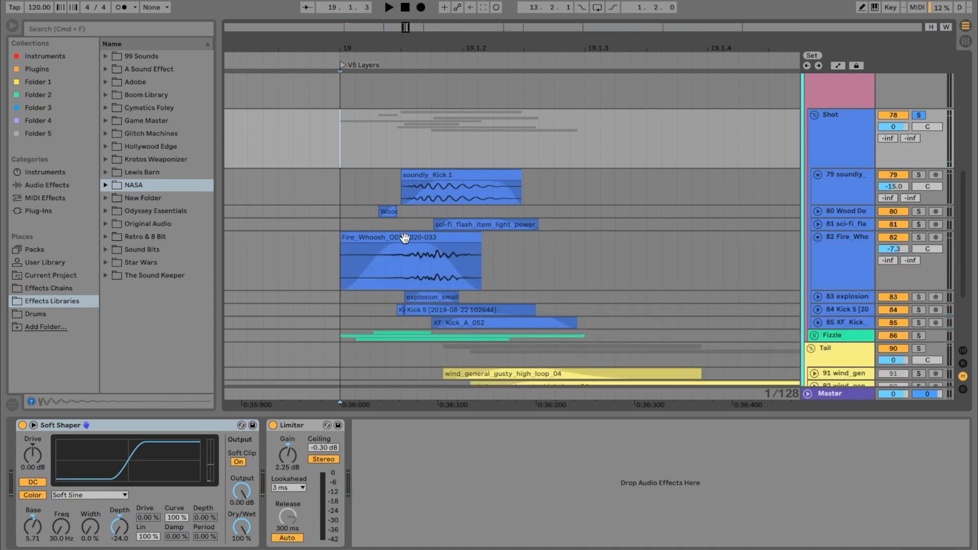
pyautogui.click(817, 211)
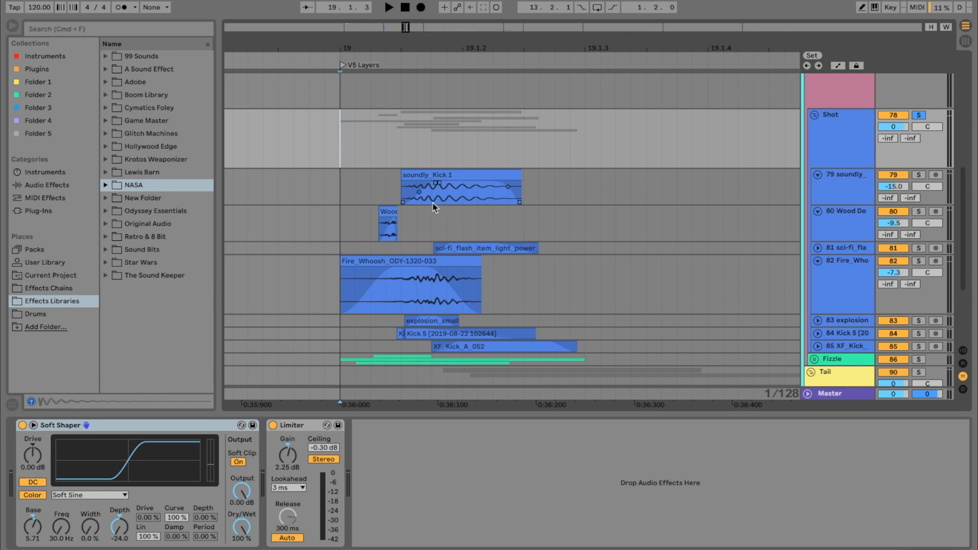
# - Move the unfolded Kick 5 track directly below the Wood Door track and make it slightly taller, with the Fire_Whoosh track folded
pyautogui.scroll(-1, 434, 207)
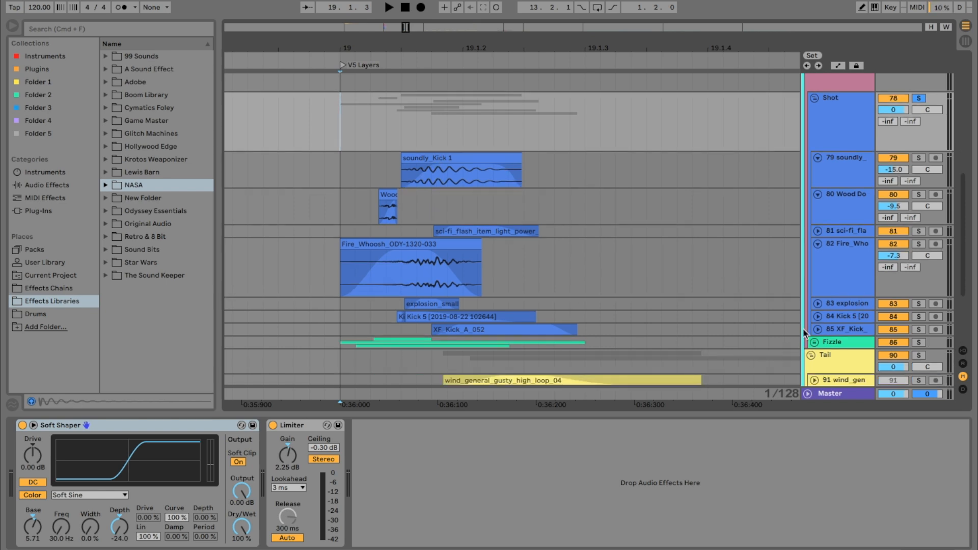
pyautogui.click(817, 317)
pyautogui.moveTo(837, 316); pyautogui.dragTo(834, 210)
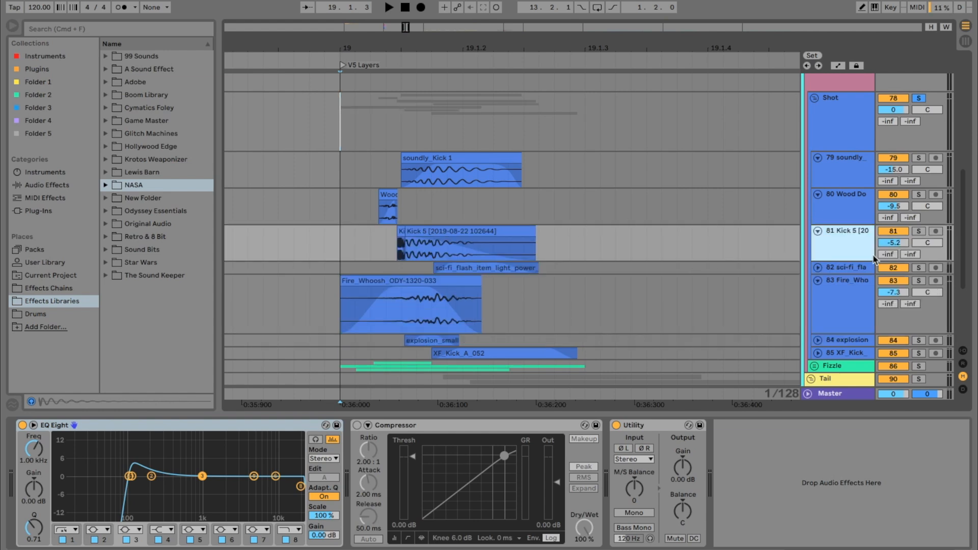
pyautogui.click(817, 280)
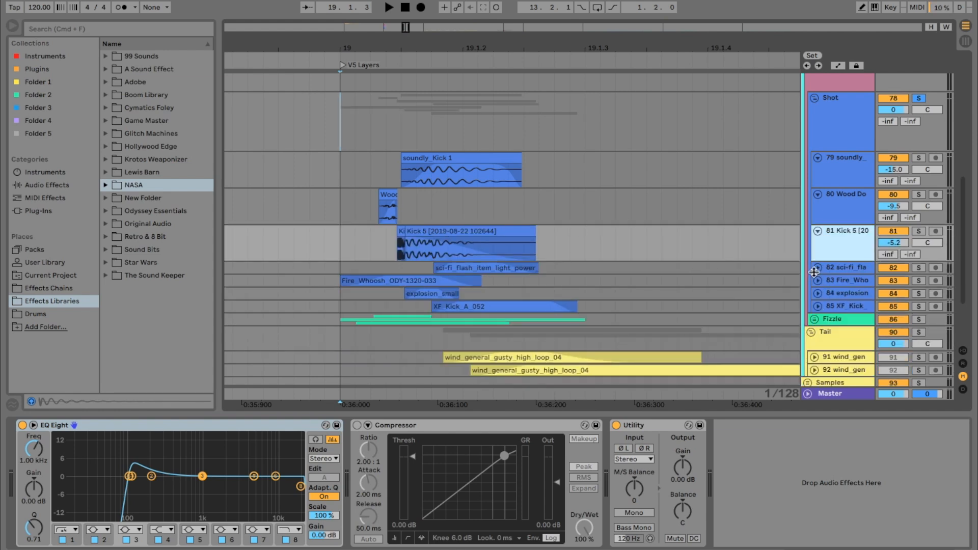
pyautogui.moveTo(928, 260); pyautogui.dragTo(930, 272)
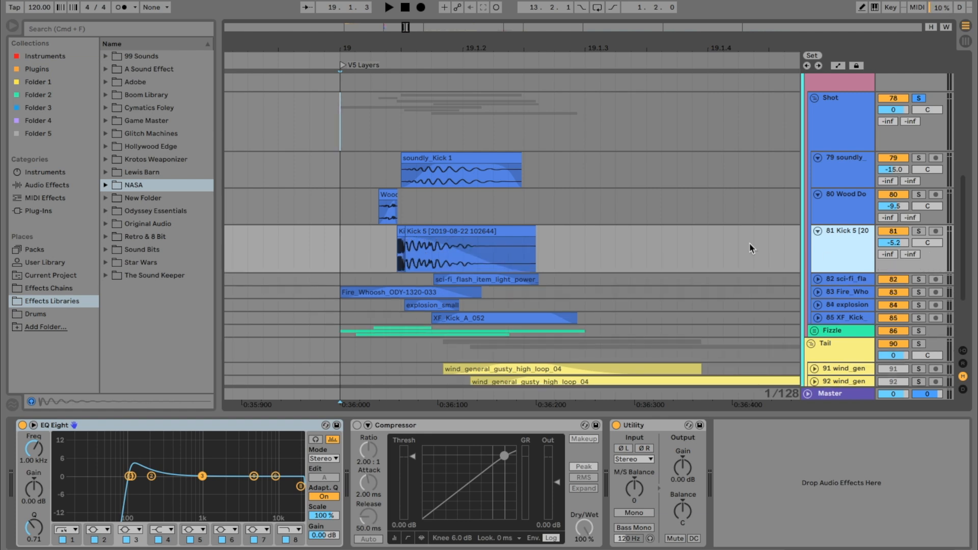
# - Try shifting the Kick 5 clips to the start of bar 19 and inspect their attack up close
pyautogui.moveTo(437, 236); pyautogui.dragTo(380, 235)
pyautogui.click(328, 256)
pyautogui.moveTo(337, 40); pyautogui.dragTo(337, 204)
pyautogui.moveTo(455, 243); pyautogui.dragTo(436, 243)
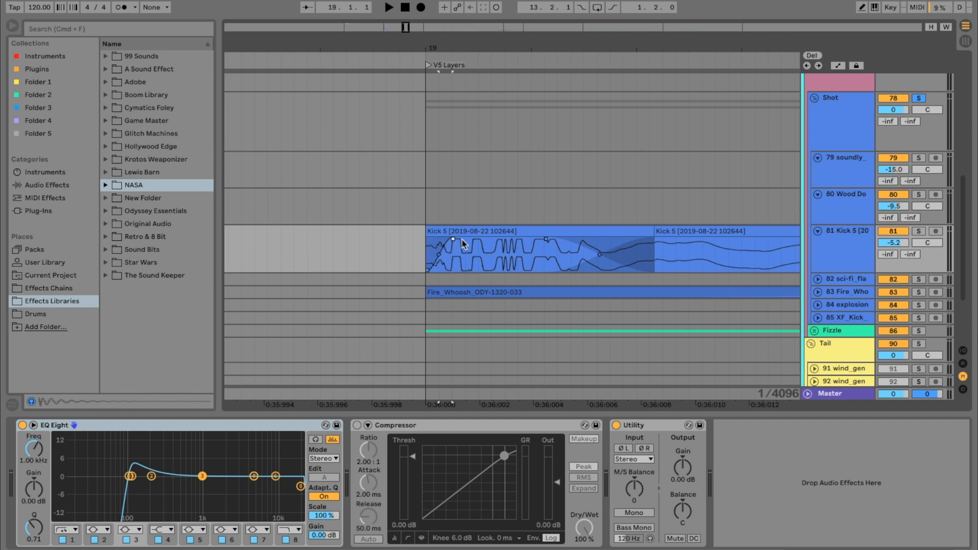
pyautogui.press('Delete')
pyautogui.moveTo(517, 48); pyautogui.dragTo(340, 49)
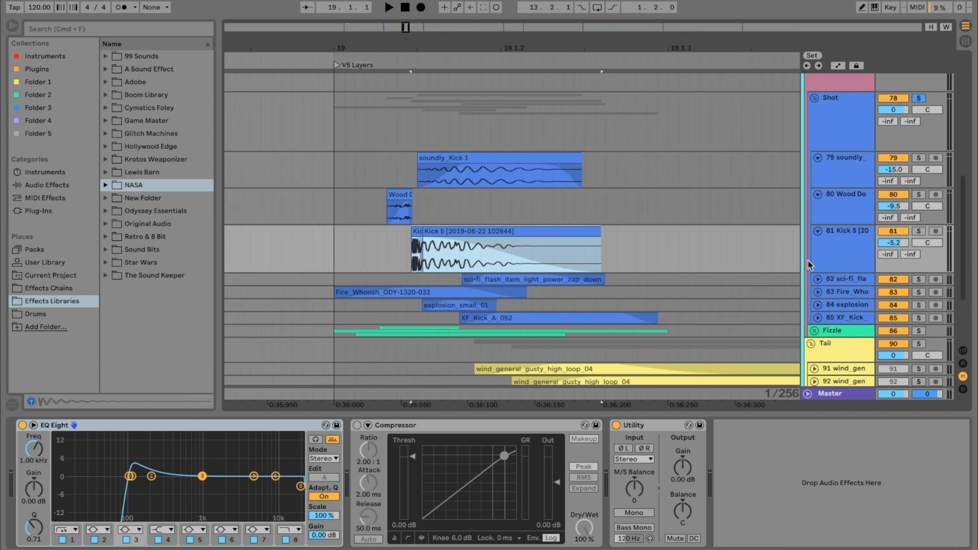
# - Examine the gap between bar 19 and the Kick 5 clips, and the Fire_Whoosh and Wood Door clips that lead into the kick
pyautogui.scroll(-2, 809, 264)
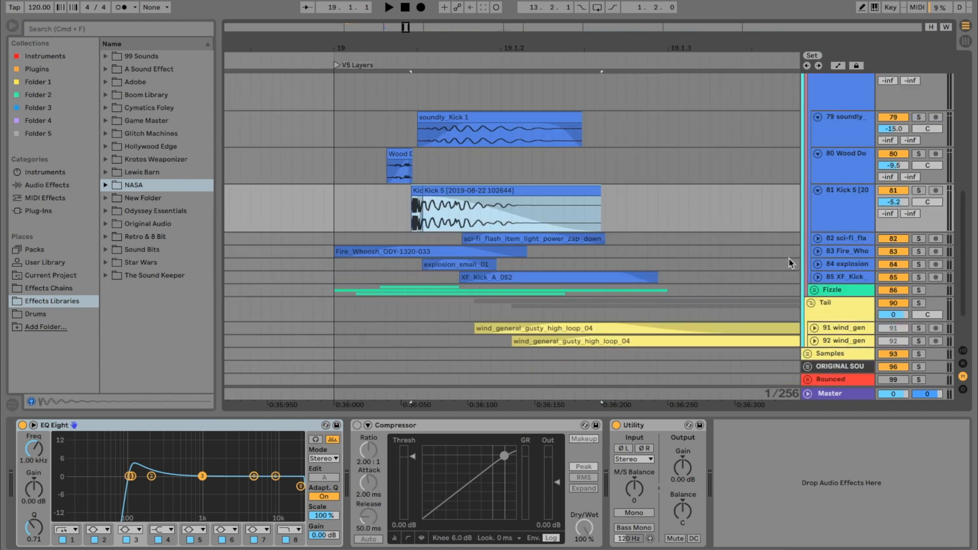
pyautogui.scroll(2, 790, 263)
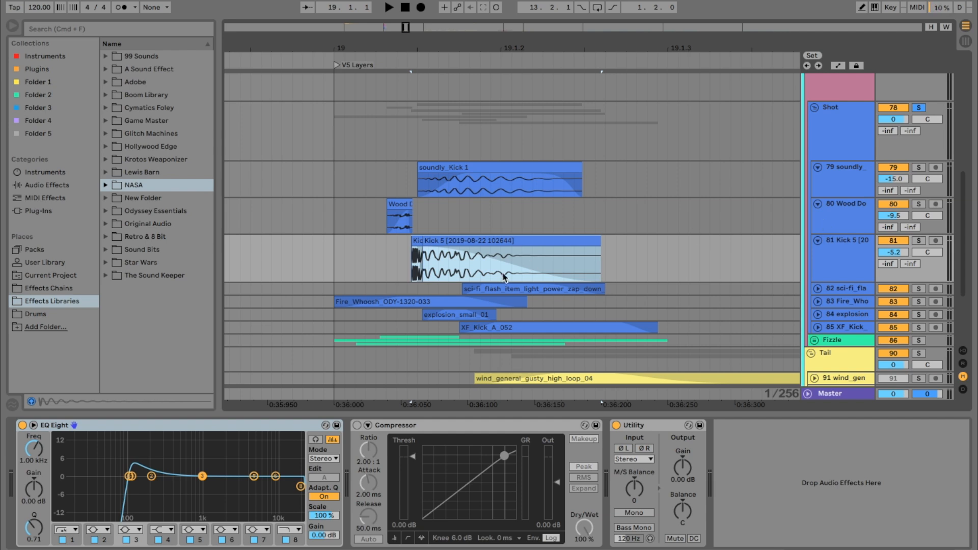
pyautogui.moveTo(335, 258); pyautogui.dragTo(411, 250)
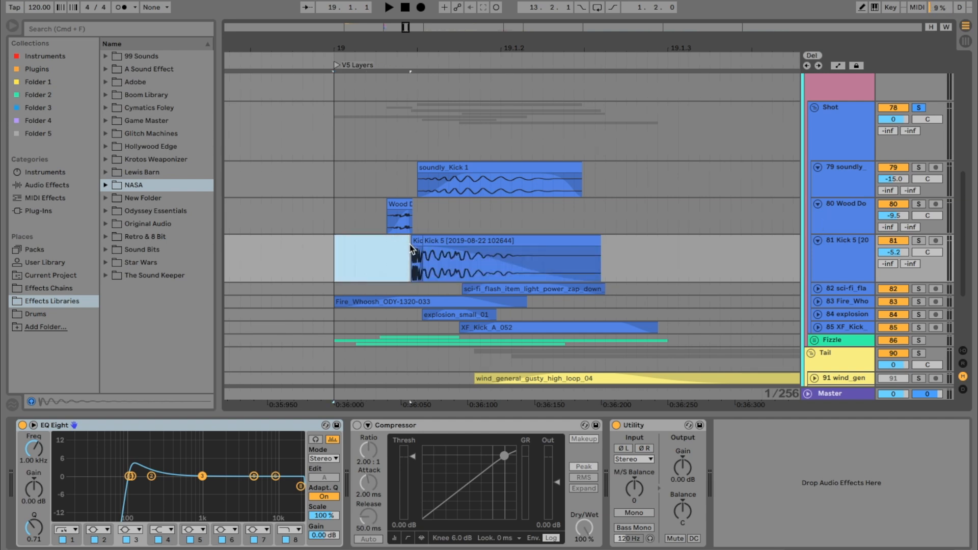
pyautogui.click(818, 302)
pyautogui.click(394, 301)
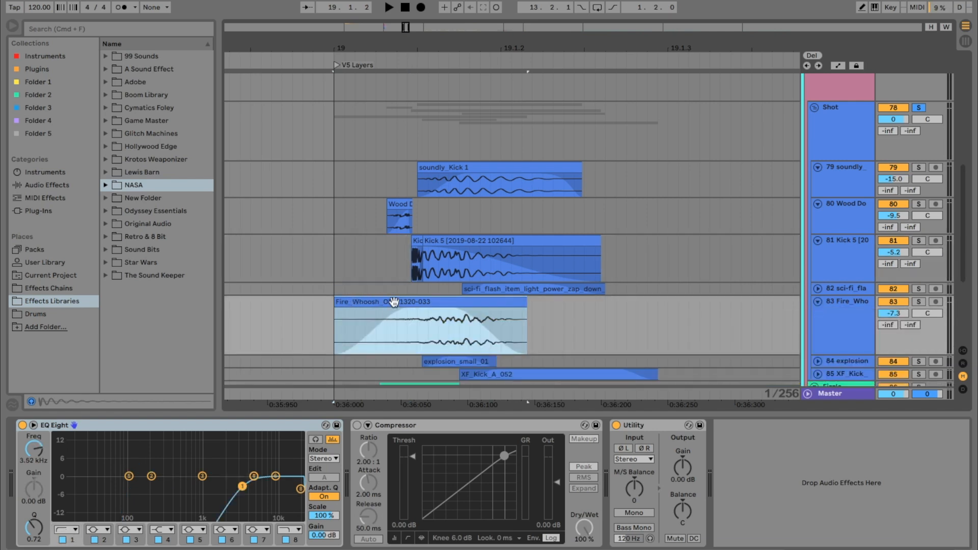
pyautogui.click(399, 218)
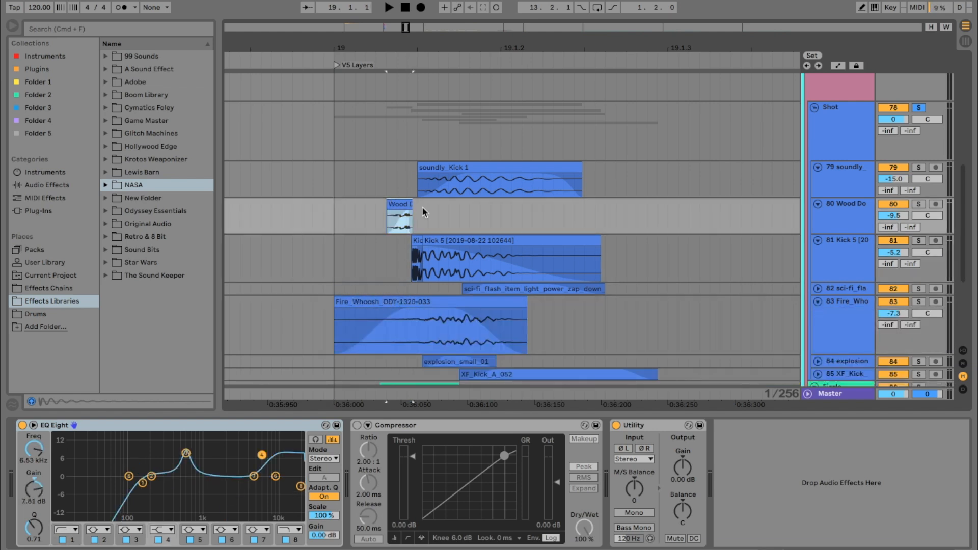
# - Audition the Wood Door layer on track 80 several times in solo, and unsolo it again
pyautogui.click(919, 204)
pyautogui.click(365, 221)
pyautogui.press('space')
pyautogui.press('space')
pyautogui.press('space')
pyautogui.press('space')
pyautogui.press('space')
pyautogui.press('space')
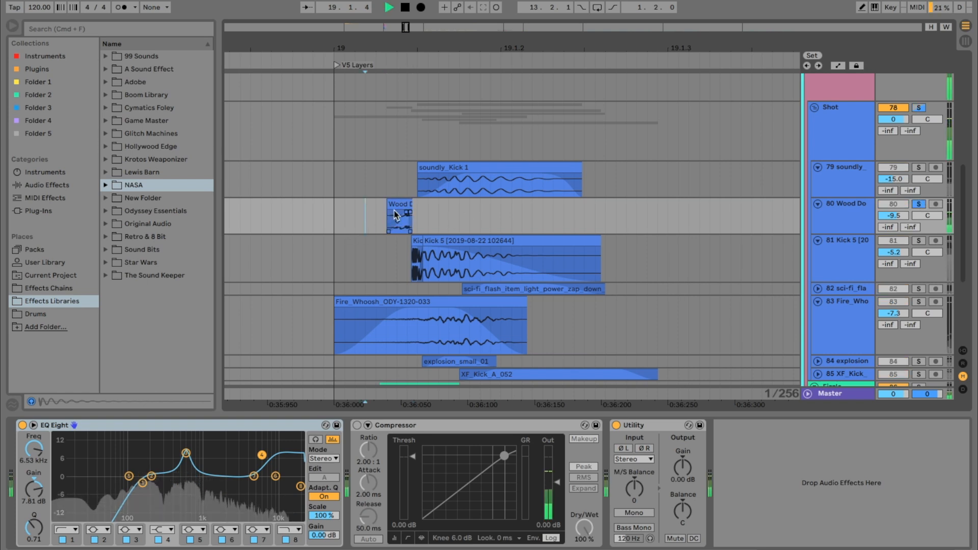
pyautogui.click(919, 204)
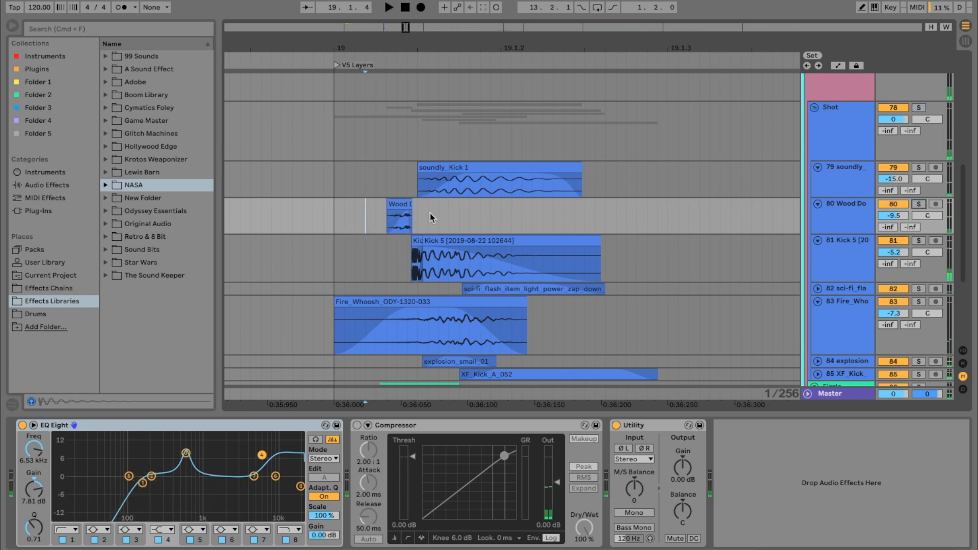
# - Audition the Kick 5 layer on track 81 in solo, select its clip, and unsolo the track
pyautogui.click(918, 240)
pyautogui.click(409, 249)
pyautogui.press('space')
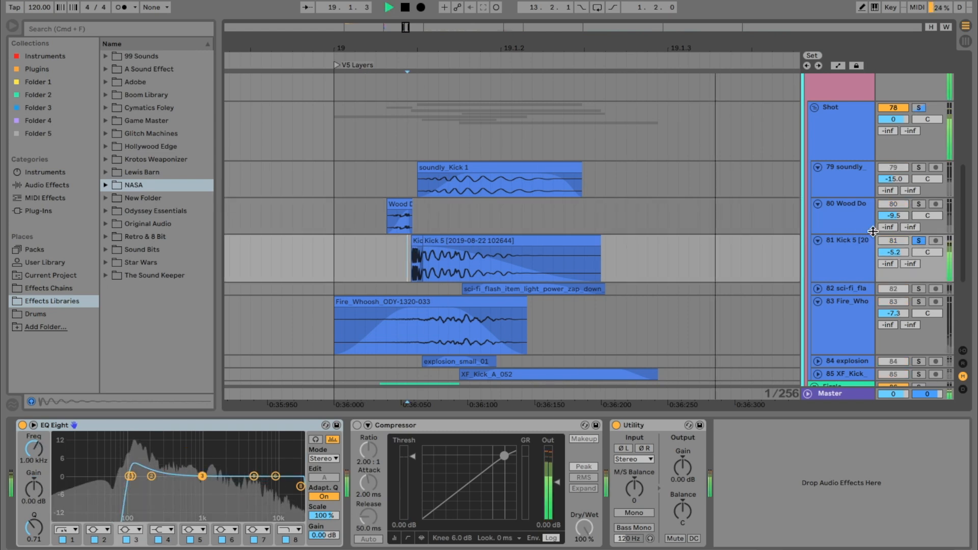
pyautogui.press('space')
pyautogui.click(427, 240)
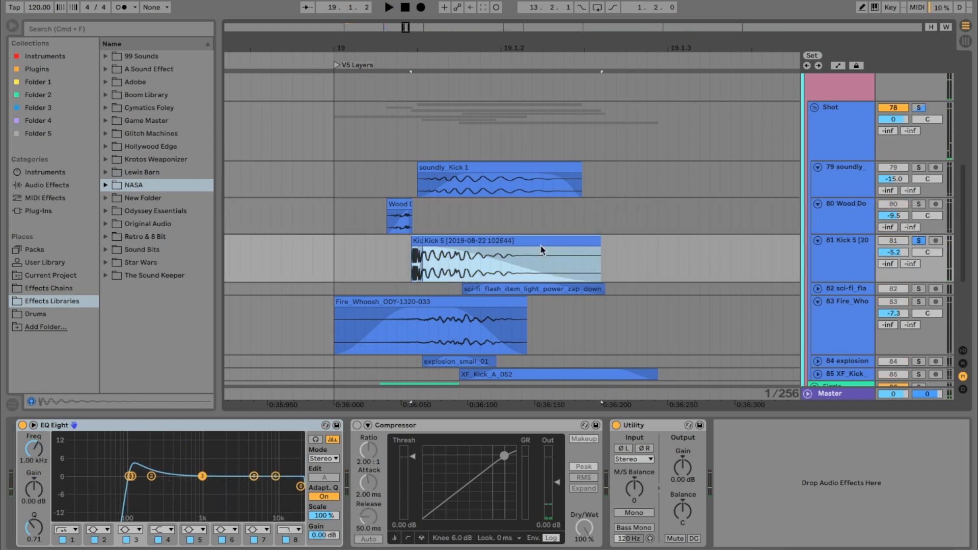
pyautogui.click(919, 240)
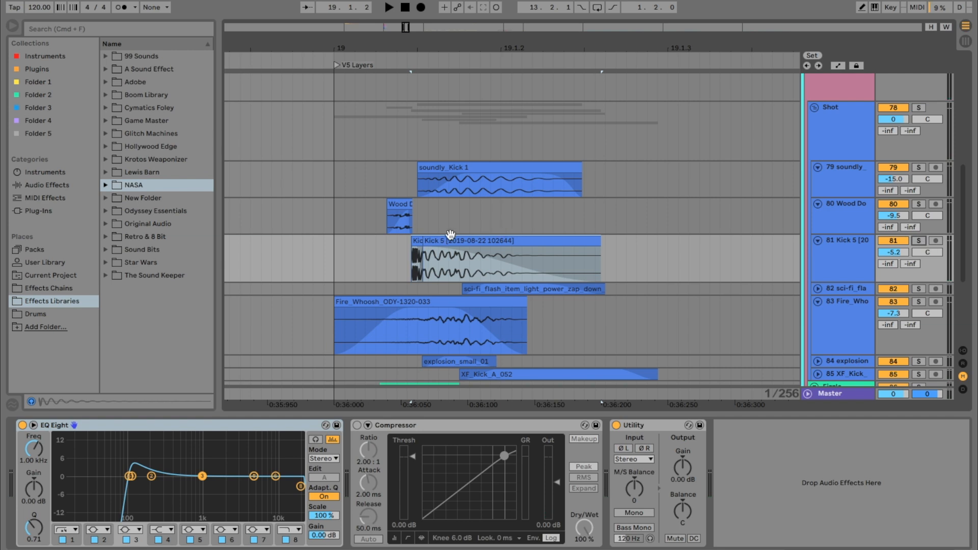
# - Move the Wood Door clip on track 80 slightly later so its end overlaps the start of the Kick 5 clips
pyautogui.click(349, 252)
pyautogui.scroll(-3, 342, 257)
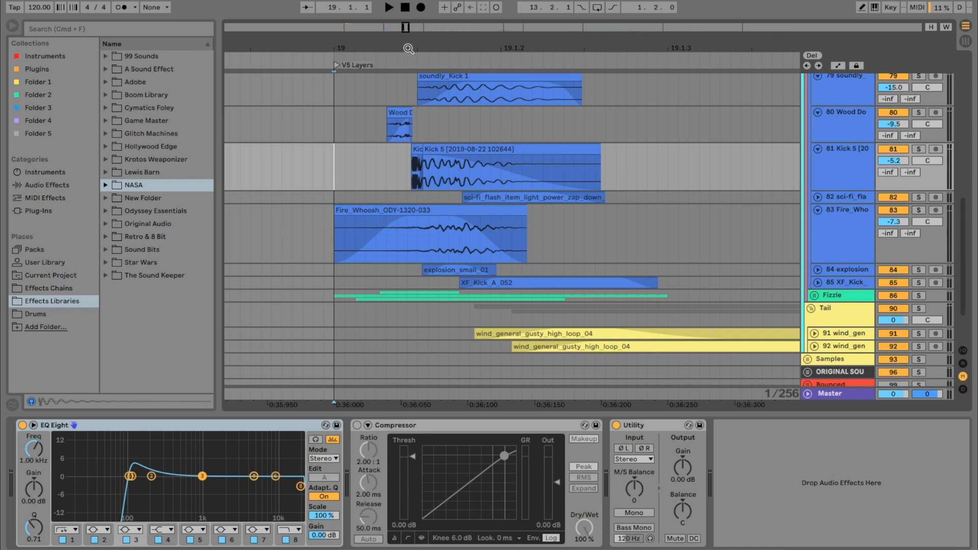
pyautogui.scroll(6, 408, 125)
pyautogui.click(420, 114)
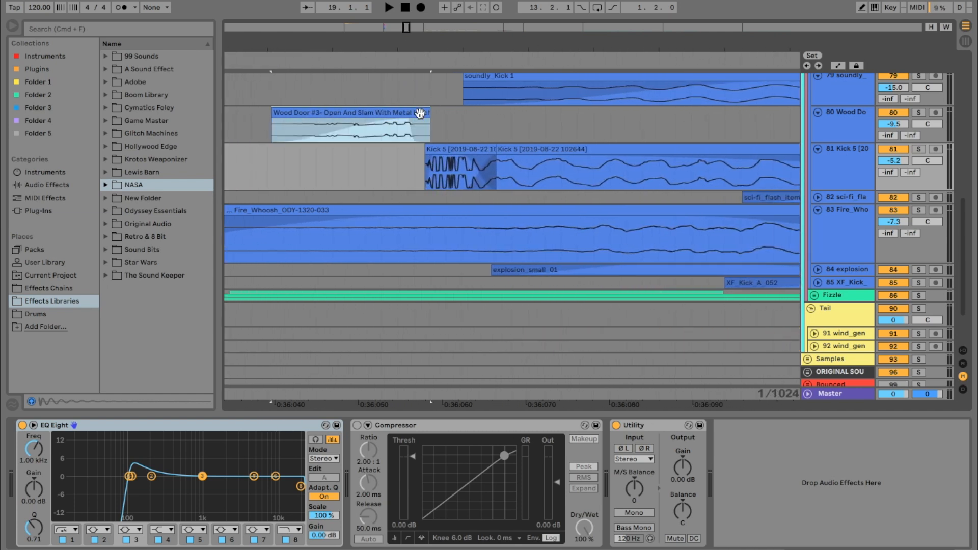
pyautogui.moveTo(419, 113); pyautogui.dragTo(442, 114)
pyautogui.click(428, 153)
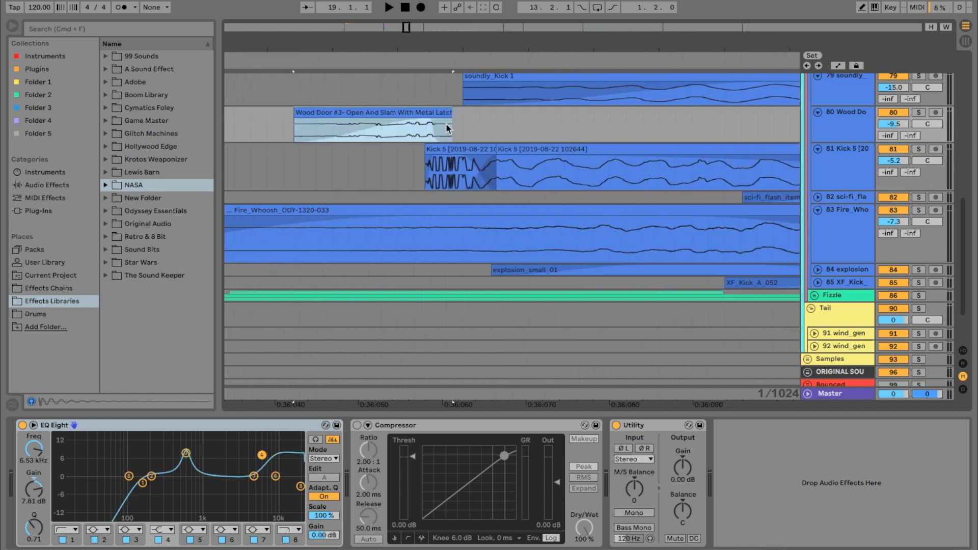
# - Move the Wood Door clip on track 80 slightly earlier so it ends just before the Kick 5 attack
pyautogui.moveTo(288, 172); pyautogui.dragTo(438, 124)
pyautogui.moveTo(397, 168); pyautogui.dragTo(495, 165)
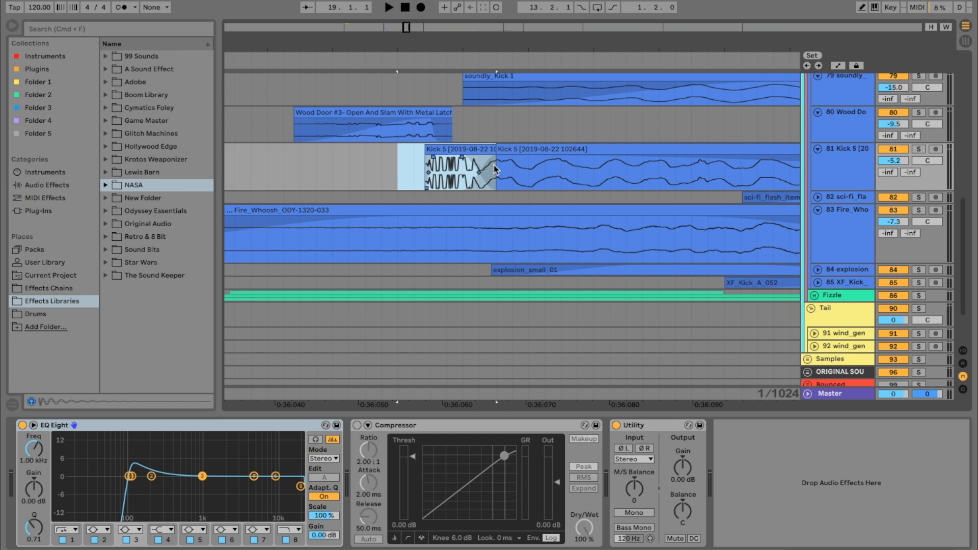
pyautogui.moveTo(411, 112); pyautogui.dragTo(378, 110)
pyautogui.click(358, 153)
pyautogui.moveTo(357, 155); pyautogui.dragTo(424, 159)
pyautogui.moveTo(444, 47)
pyautogui.mouseDown()
pyautogui.moveTo(444, 13)
pyautogui.moveTo(443, 23)
pyautogui.mouseUp()
# - Solo the Wood Door and Kick 5 tracks and play them together from the V5 Layers marker at bar 19
pyautogui.click(307, 132)
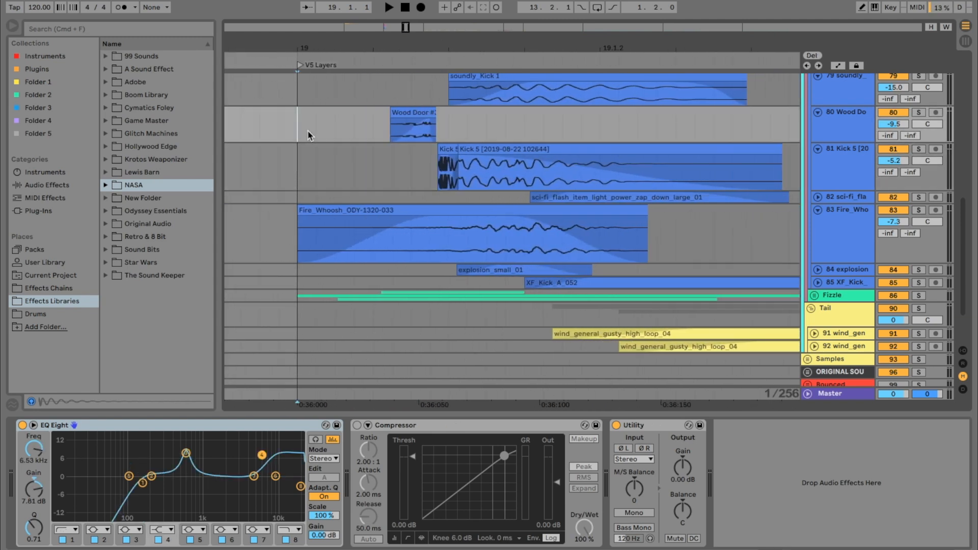
pyautogui.scroll(2, 754, 163)
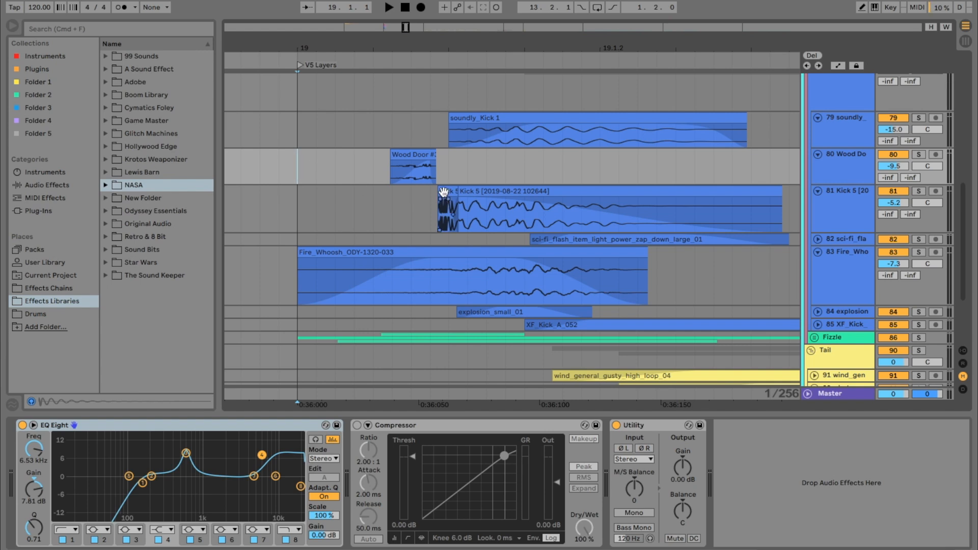
pyautogui.click(490, 192)
pyautogui.click(305, 212)
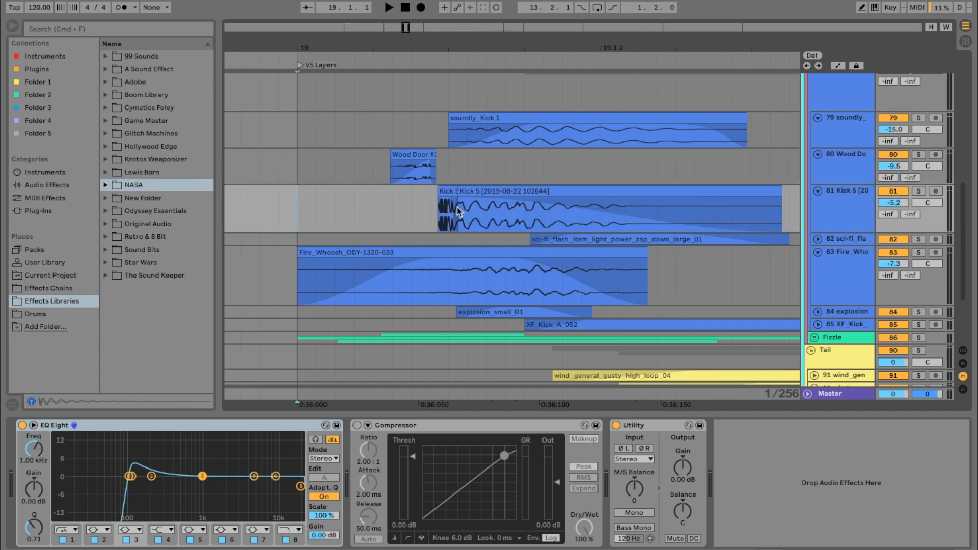
pyautogui.click(918, 154)
pyautogui.press('space')
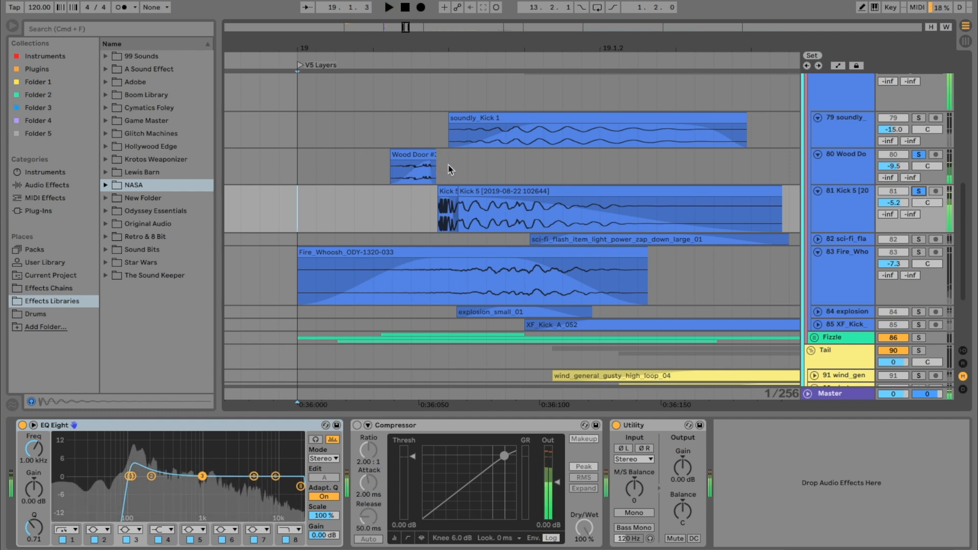
pyautogui.press('space')
# - Try shifting the Wood Door clip slightly later over the kick attack, audition it, and undo the shift
pyautogui.moveTo(429, 157); pyautogui.dragTo(441, 157)
pyautogui.press('space')
pyautogui.click(279, 210)
pyautogui.press('space')
pyautogui.press('super+z')
pyautogui.click(391, 204)
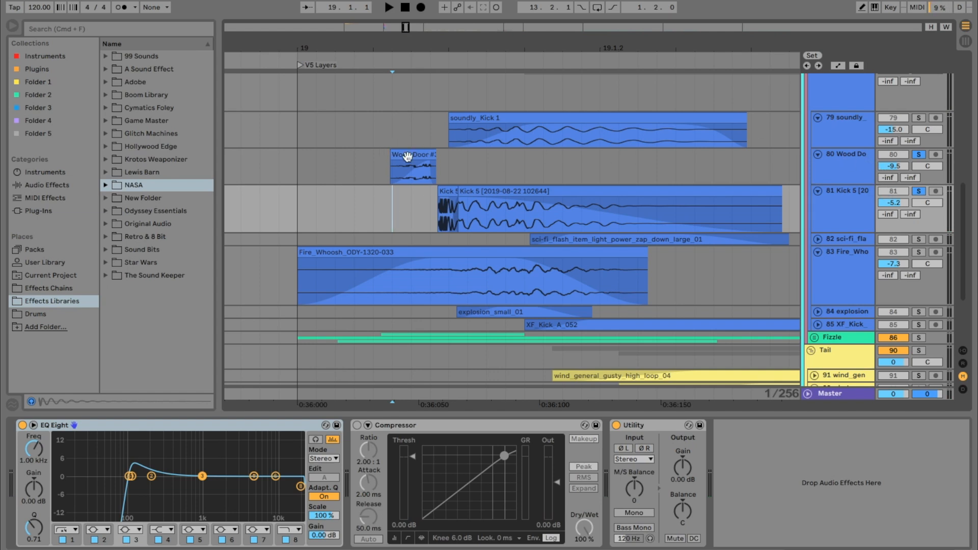
# - Try a longer Wood Door clip placed earlier with a gap before the Kick 5 attack, and audition the two layers
pyautogui.moveTo(391, 158); pyautogui.dragTo(317, 158)
pyautogui.moveTo(425, 155); pyautogui.dragTo(404, 156)
pyautogui.moveTo(297, 157); pyautogui.dragTo(335, 157)
pyautogui.click(260, 166)
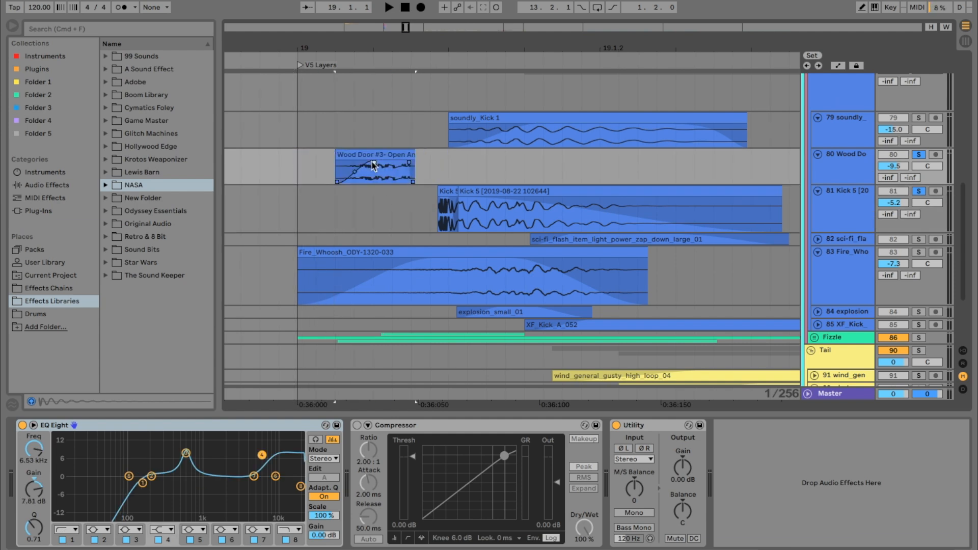
pyautogui.press('space')
pyautogui.press('space')
pyautogui.press('space')
pyautogui.press('space')
pyautogui.press('space')
pyautogui.press('space')
pyautogui.press('space')
pyautogui.press('space')
# - Try moving the Wood Door clip later so its end overlaps the Kick 5 attack, and play both layers from bar 19
pyautogui.moveTo(395, 156); pyautogui.dragTo(431, 157)
pyautogui.click(319, 166)
pyautogui.click(301, 168)
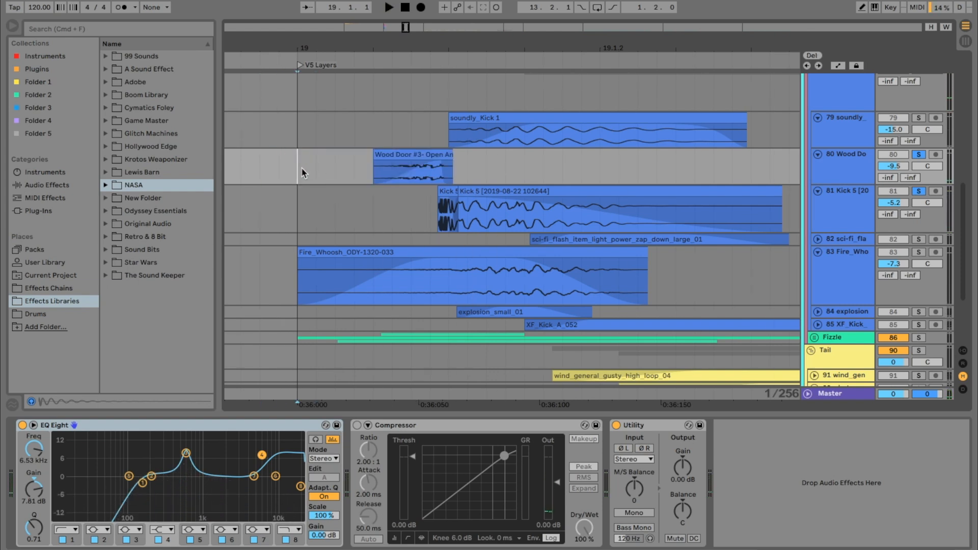
pyautogui.press('space')
pyautogui.press('space')
pyautogui.press('space')
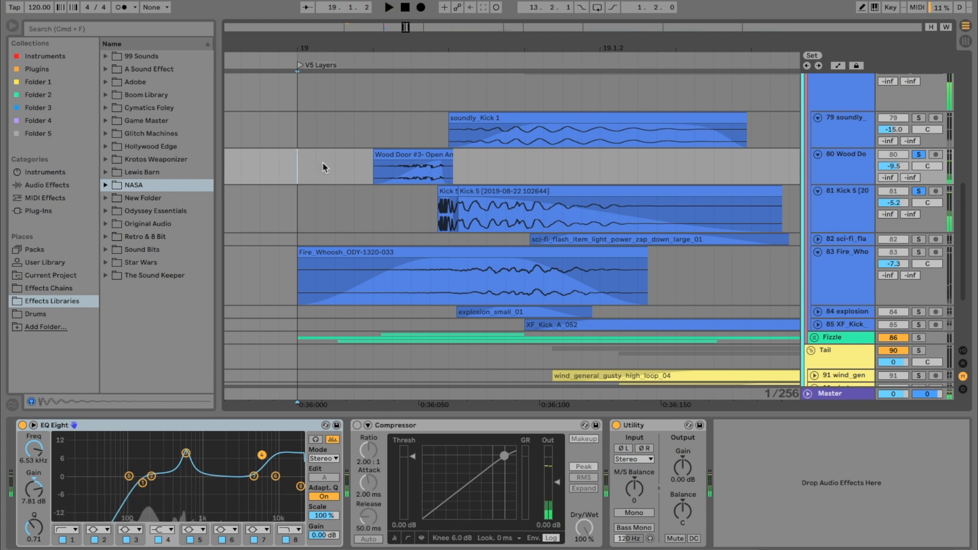
# - Undo the Wood Door clip's moves and length changes back to its placement directly before the kick
pyautogui.press('super+z')
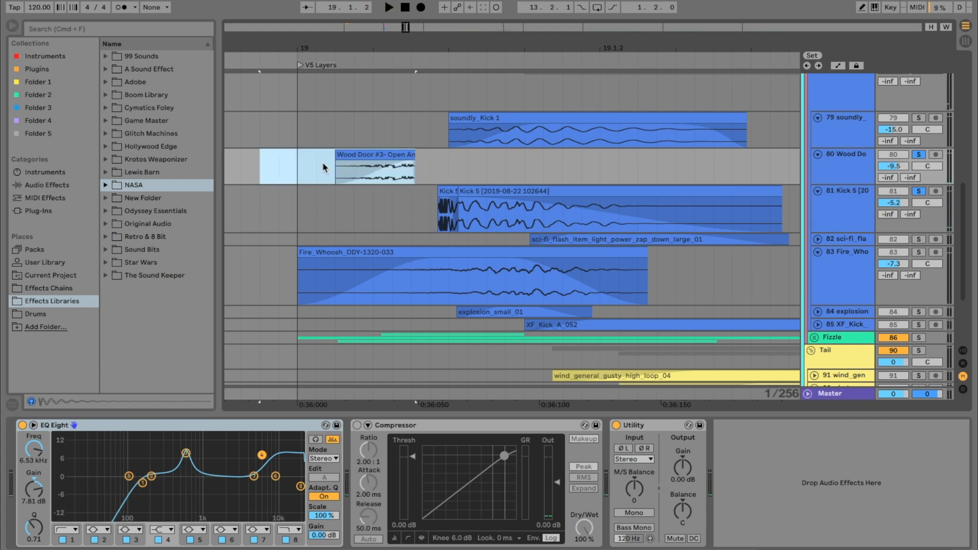
pyautogui.press('super+z')
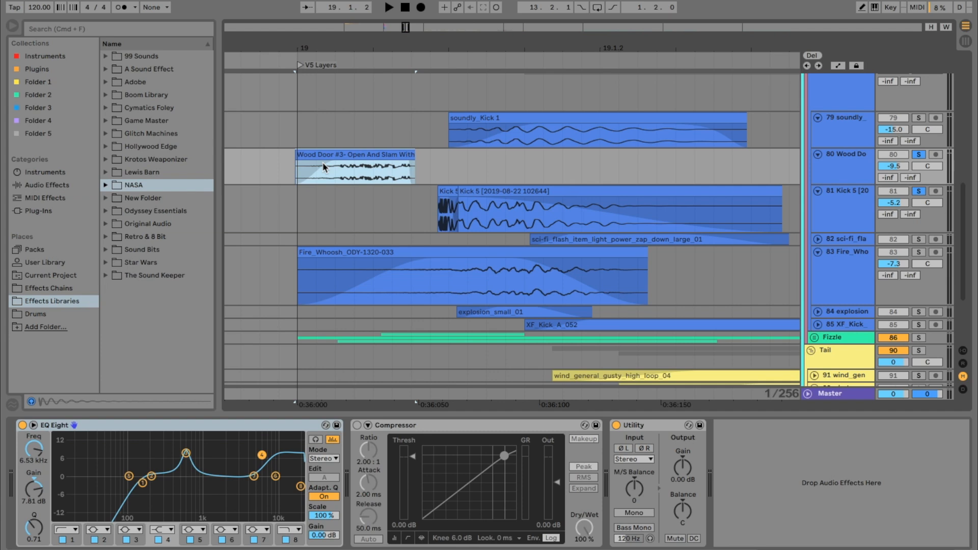
pyautogui.press('super+z')
pyautogui.press('super+z')
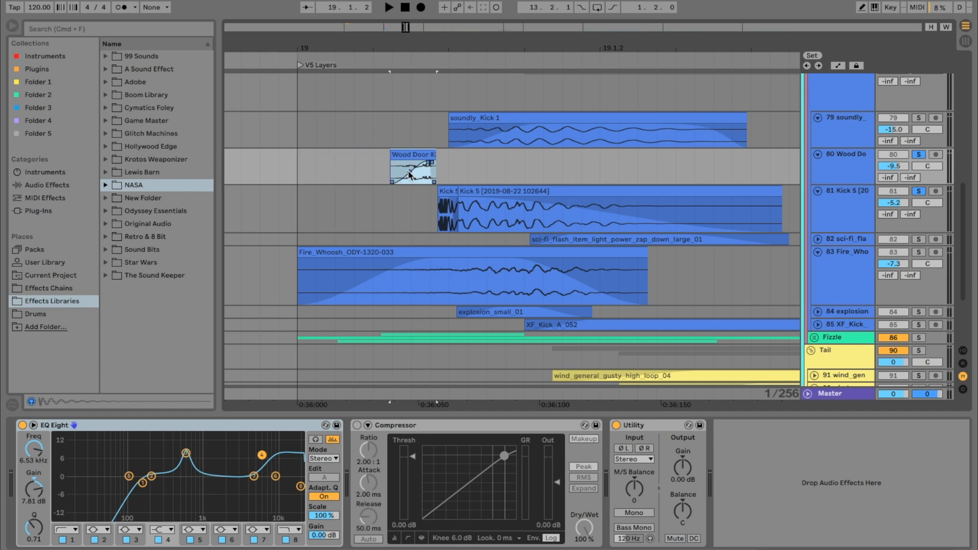
pyautogui.click(481, 168)
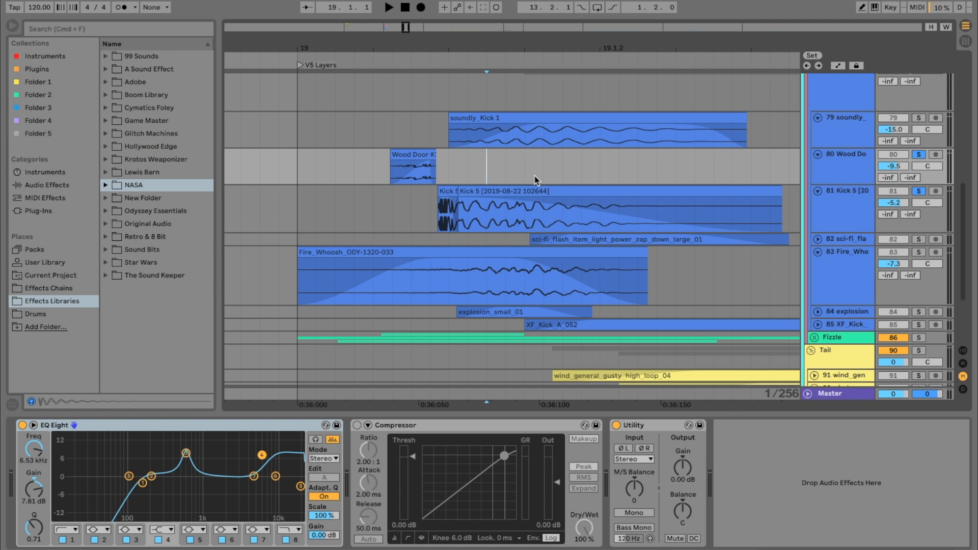
# - Turn off solo on the Wood Door and Kick 5 tracks and select track 81 Kick 5
pyautogui.click(490, 212)
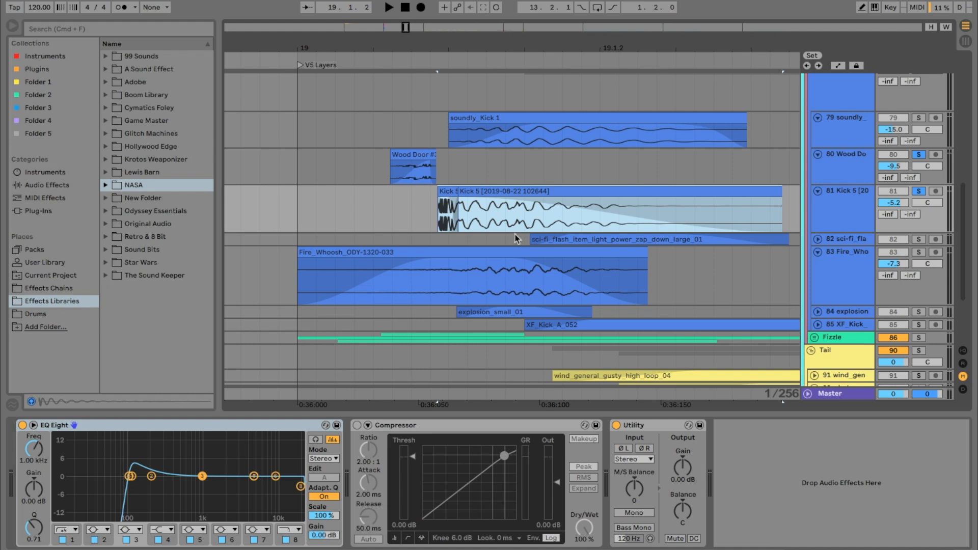
pyautogui.click(448, 209)
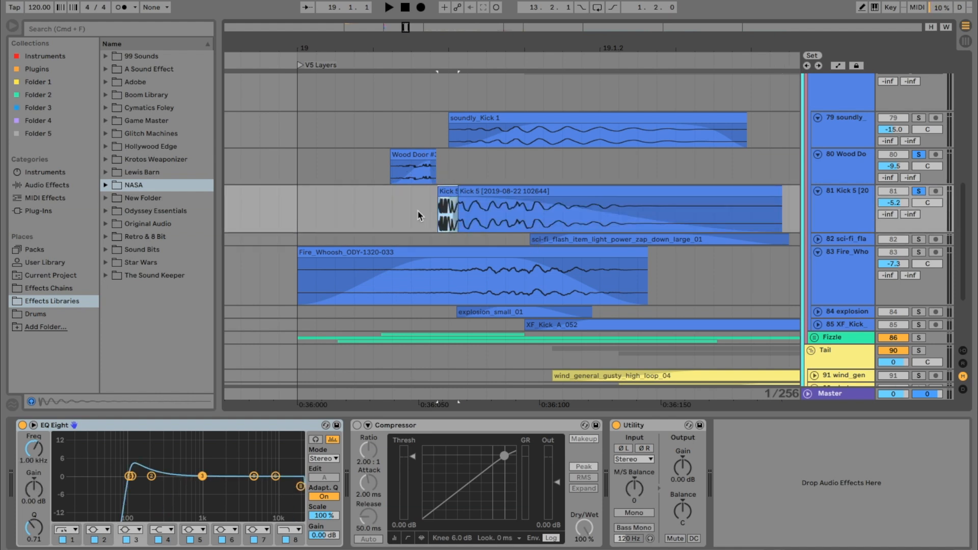
pyautogui.click(392, 211)
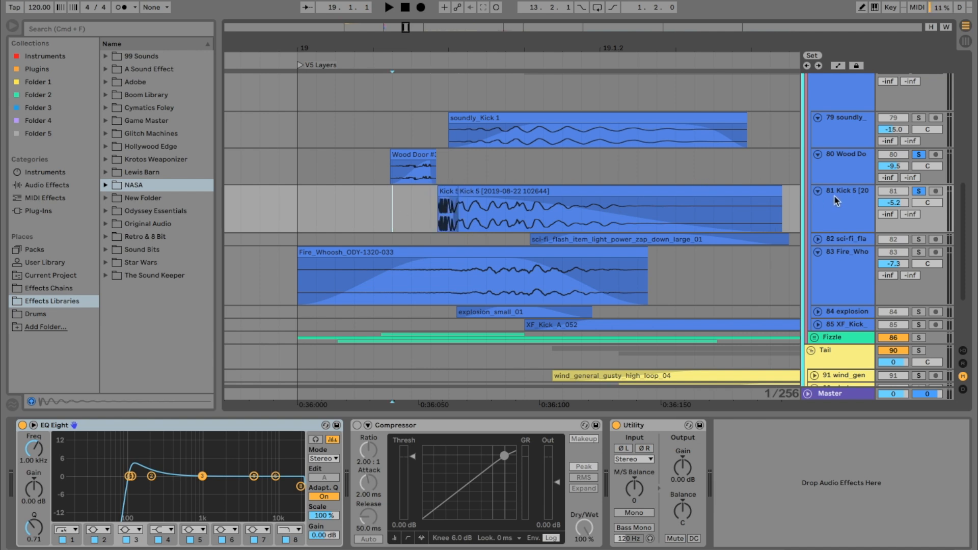
pyautogui.click(918, 191)
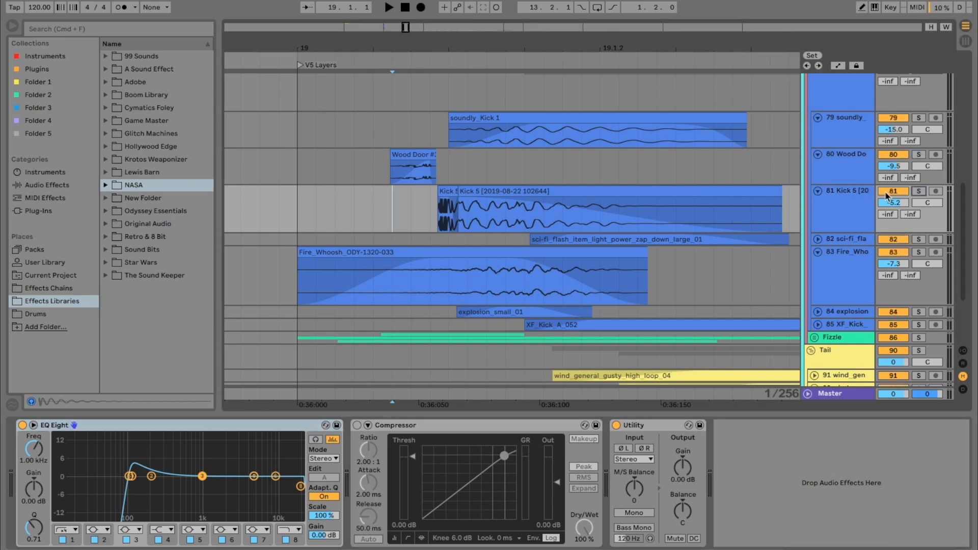
pyautogui.click(859, 191)
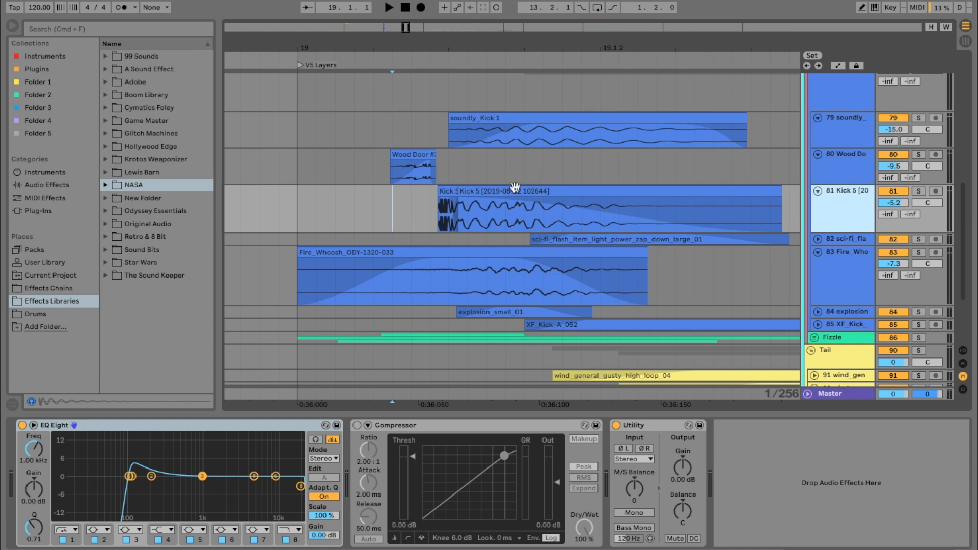
# - Try re-cutting the Kick 5 sample slightly earlier after its attack and crossfading the attack into the body
pyautogui.click(452, 194)
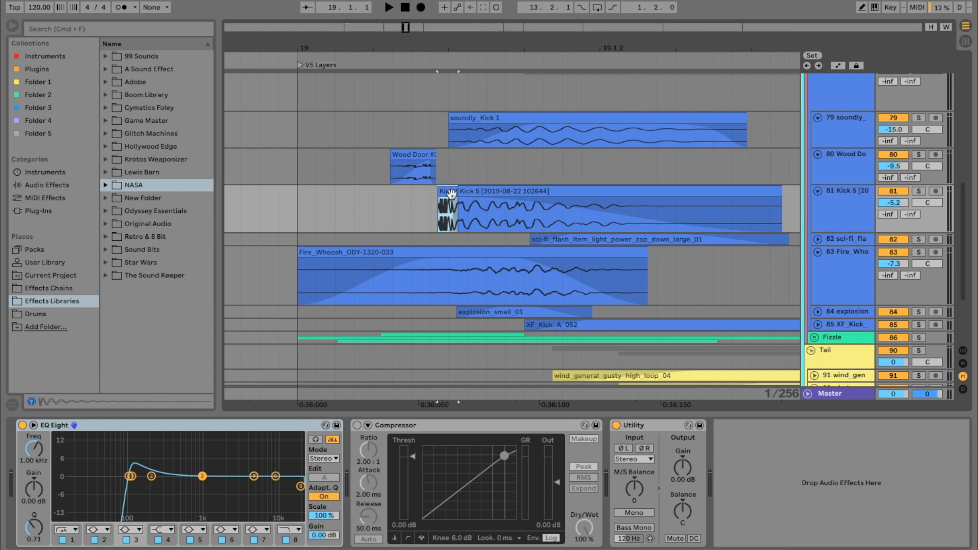
pyautogui.moveTo(461, 204)
pyautogui.mouseDown()
pyautogui.moveTo(453, 206)
pyautogui.moveTo(485, 201)
pyautogui.moveTo(460, 204)
pyautogui.mouseUp()
pyautogui.moveTo(430, 219); pyautogui.dragTo(459, 222)
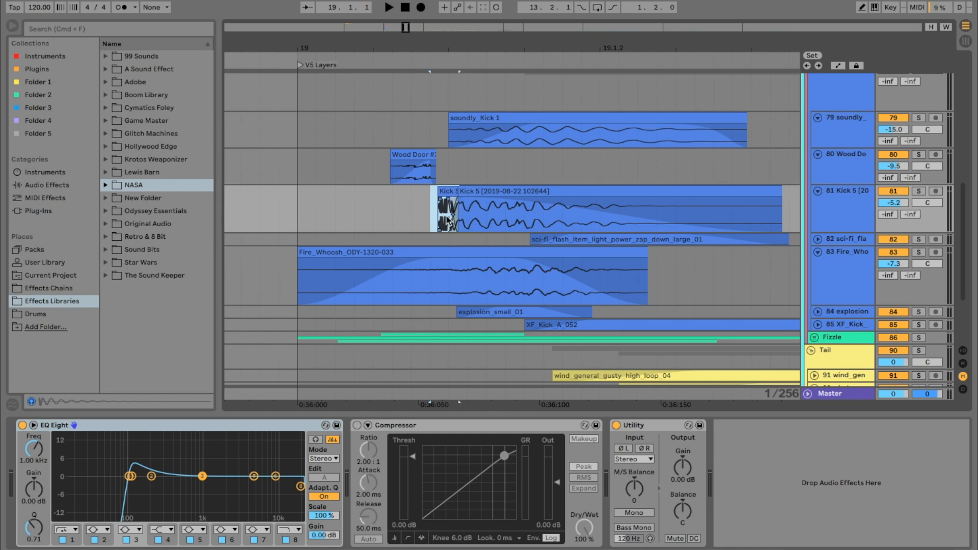
pyautogui.moveTo(460, 219)
pyautogui.mouseDown()
pyautogui.moveTo(440, 222)
pyautogui.moveTo(457, 220)
pyautogui.mouseUp()
pyautogui.moveTo(452, 46); pyautogui.dragTo(463, 74)
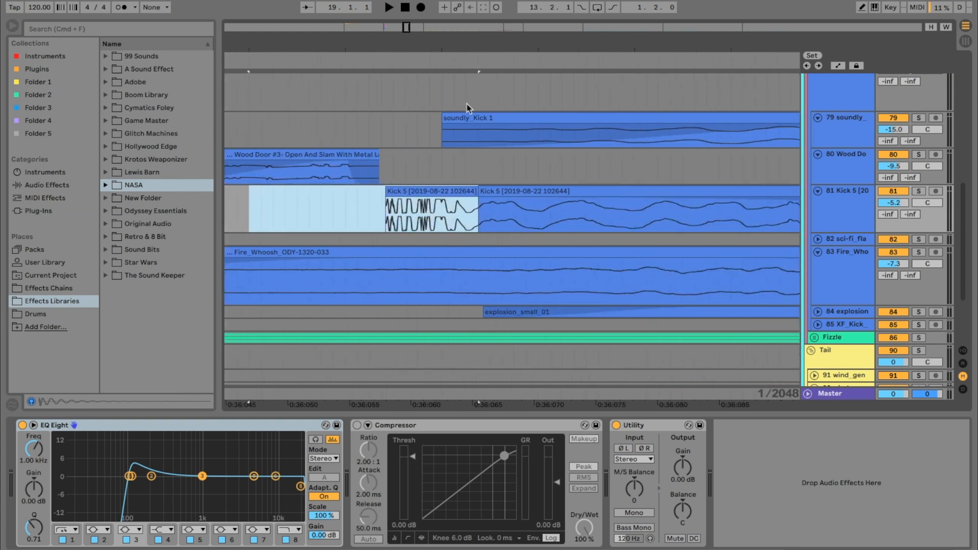
pyautogui.click(418, 191)
pyautogui.click(475, 199)
pyautogui.moveTo(476, 200); pyautogui.dragTo(444, 199)
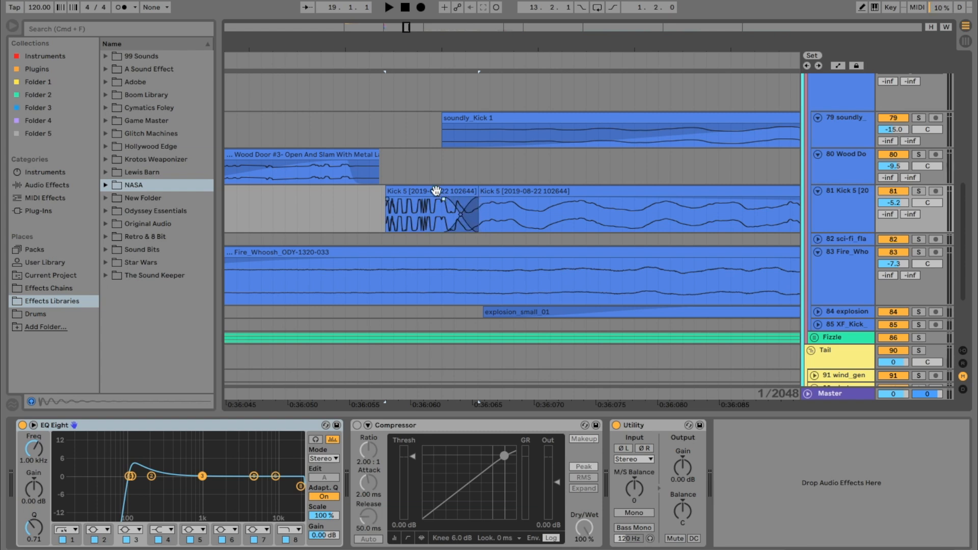
# - Open the Kick 5 attack clip's sample settings, try raising its gain, and undo the gain change and the re-cut
pyautogui.click(436, 190)
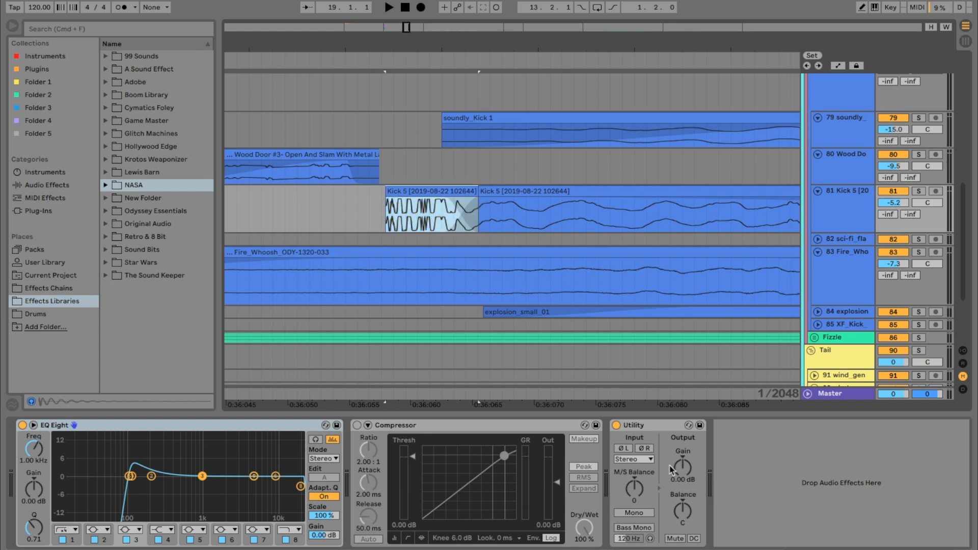
pyautogui.hotkey('shift', 'Tab')
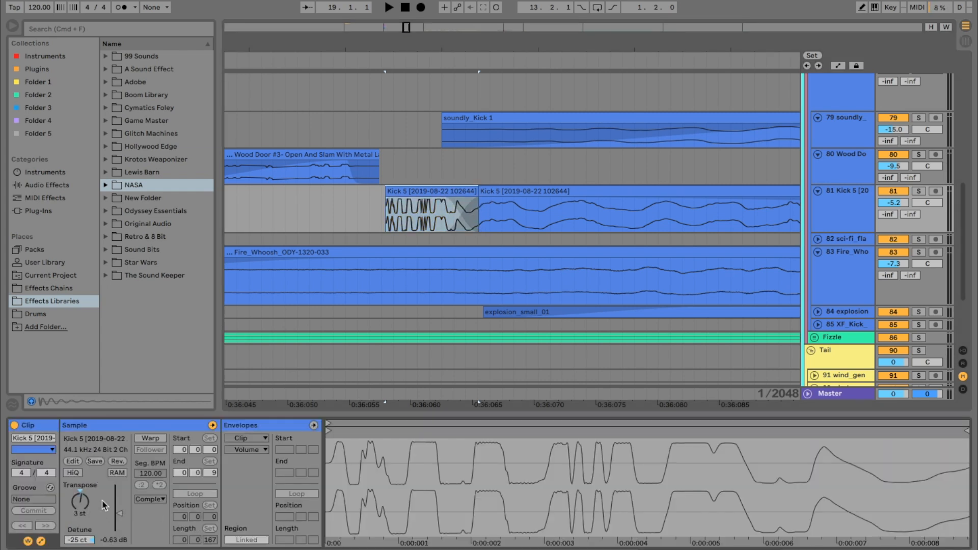
pyautogui.moveTo(116, 516); pyautogui.dragTo(116, 507)
pyautogui.press('super+z')
pyautogui.press('super+z')
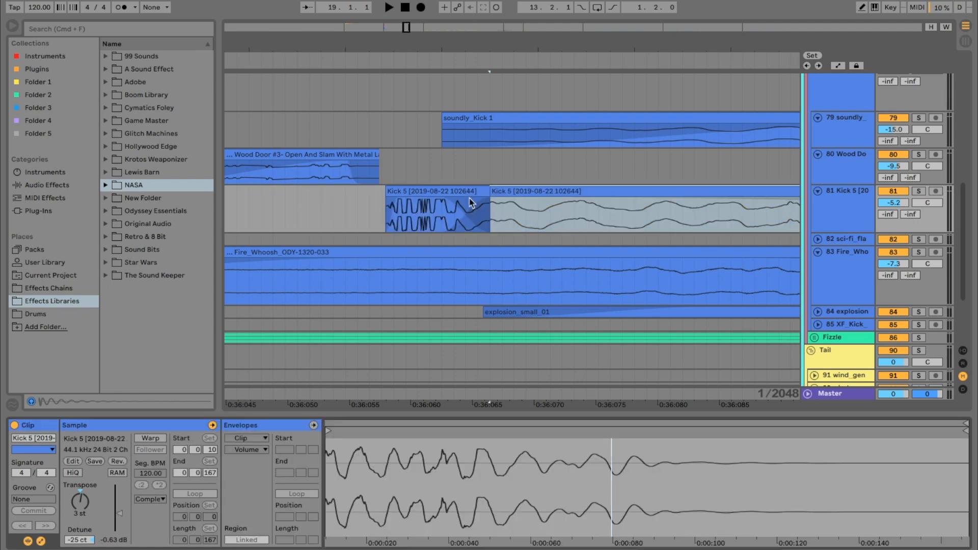
# - Examine the waveforms and sample settings of the Kick 5 attack and body clips, individually and selected together
pyautogui.keyDown('shift'); pyautogui.click(507, 192); pyautogui.keyUp('shift')
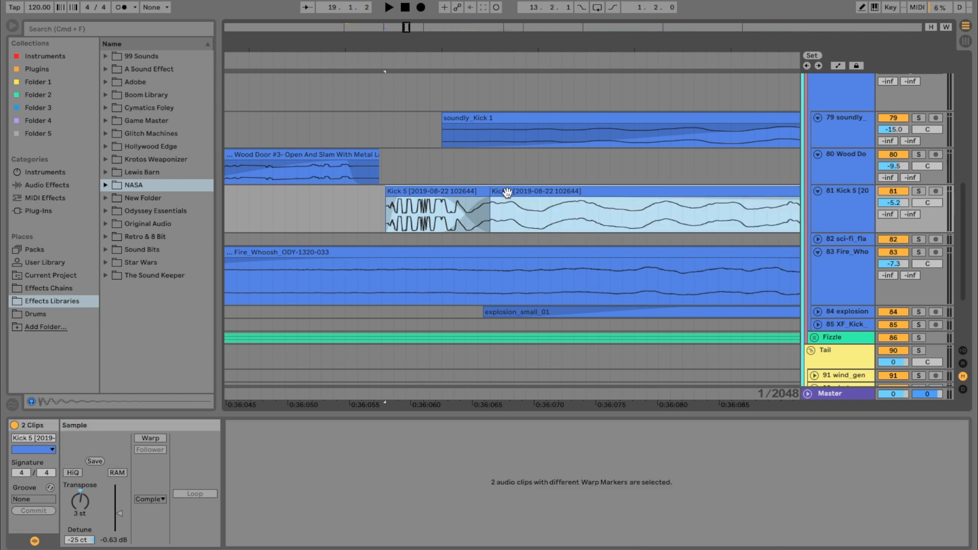
pyautogui.keyDown('shift'); pyautogui.click(512, 194); pyautogui.keyUp('shift')
pyautogui.click(512, 194)
pyautogui.click(443, 202)
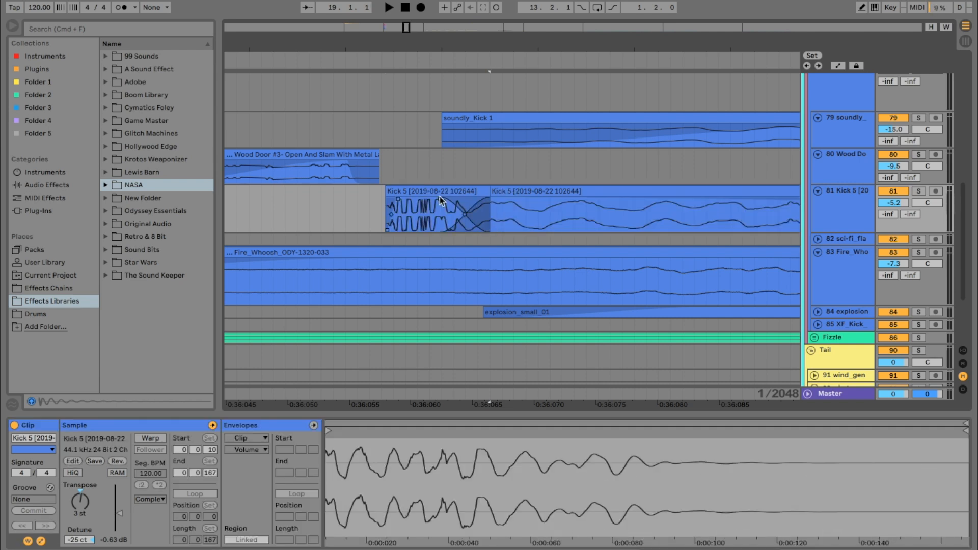
pyautogui.click(437, 191)
pyautogui.click(585, 190)
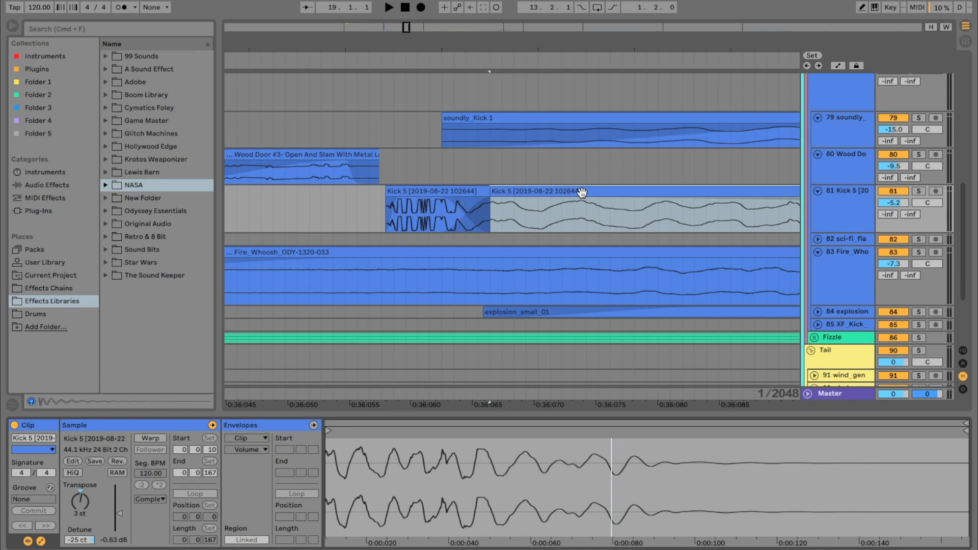
pyautogui.moveTo(466, 41); pyautogui.dragTo(465, 94)
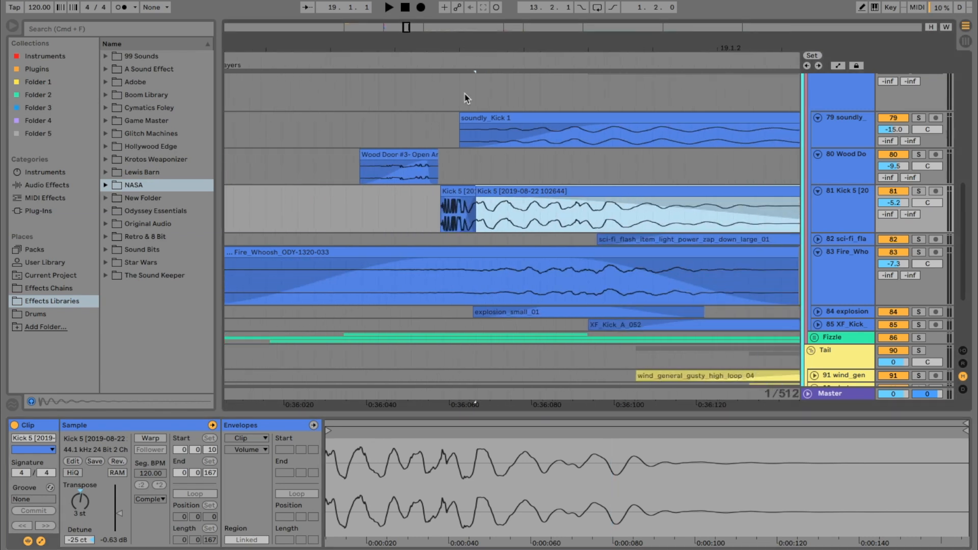
pyautogui.click(458, 190)
pyautogui.click(501, 191)
pyautogui.click(462, 193)
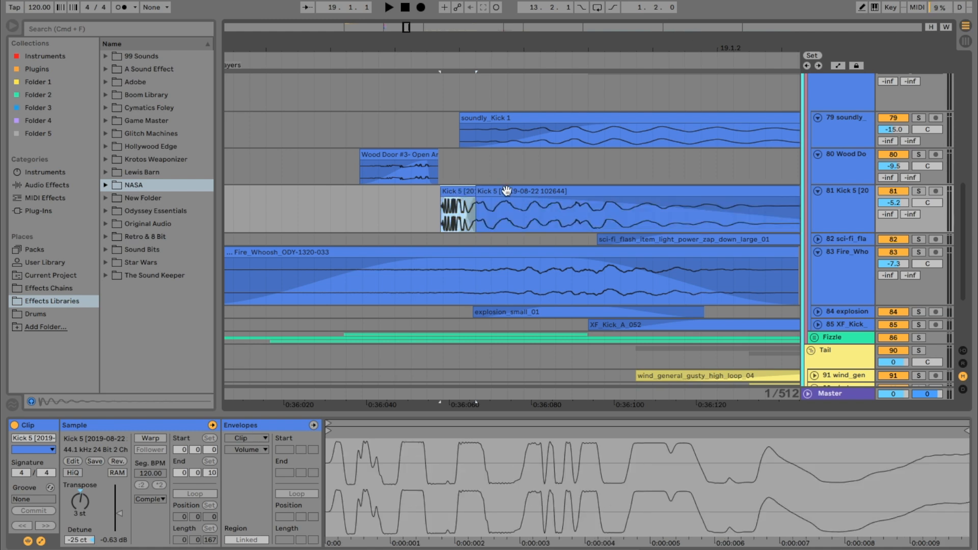
pyautogui.keyDown('shift'); pyautogui.click(507, 191); pyautogui.keyUp('shift')
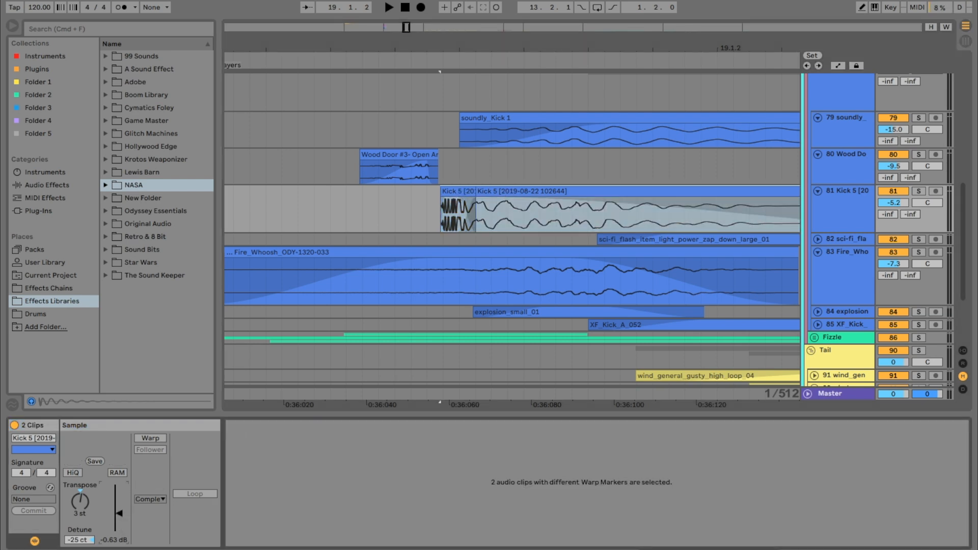
# - Try lowering the Kick 5 body clip's gain to -13.5 dB, undo the change, and clear the clip selection
pyautogui.click(511, 192)
pyautogui.moveTo(116, 515); pyautogui.dragTo(116, 525)
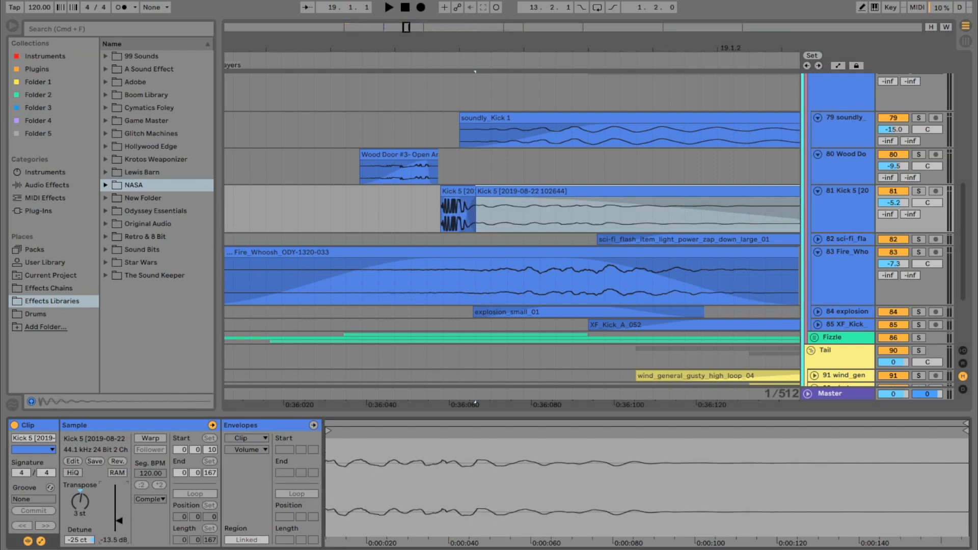
pyautogui.moveTo(433, 227); pyautogui.dragTo(482, 212)
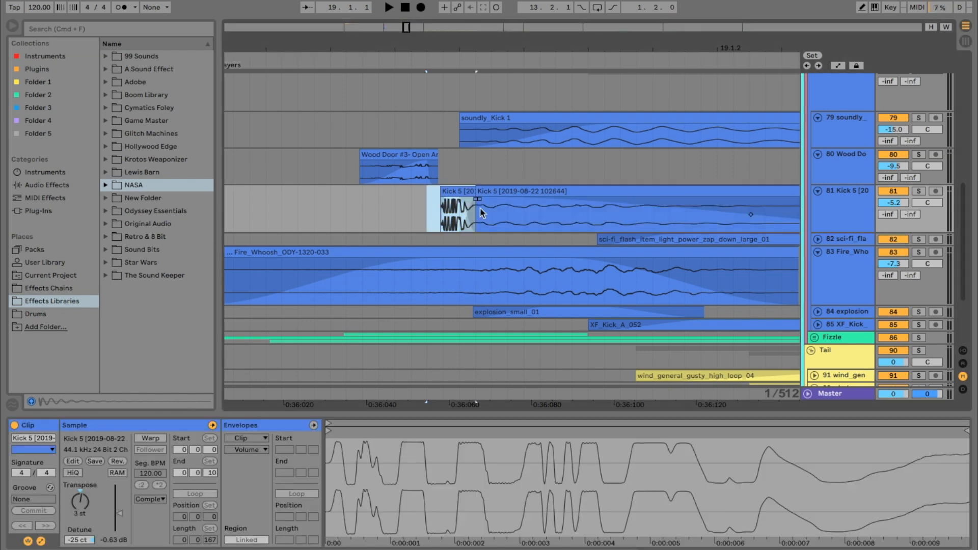
pyautogui.press('super+z')
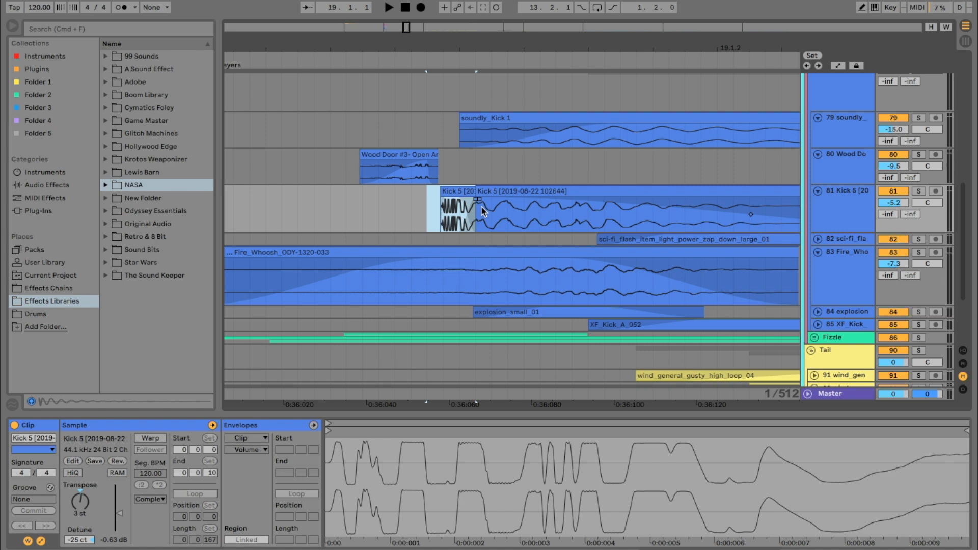
pyautogui.click(417, 206)
pyautogui.moveTo(577, 43); pyautogui.dragTo(515, 21)
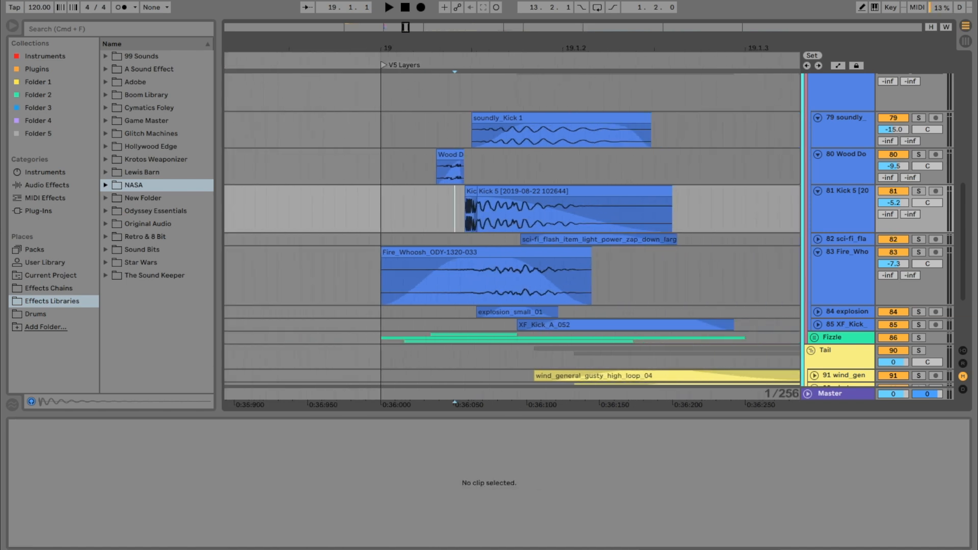
# - Expand the sci-fi flash track, audition its clip in solo, and clear the solo
pyautogui.click(818, 239)
pyautogui.hscroll(3, 601, 233)
pyautogui.click(601, 234)
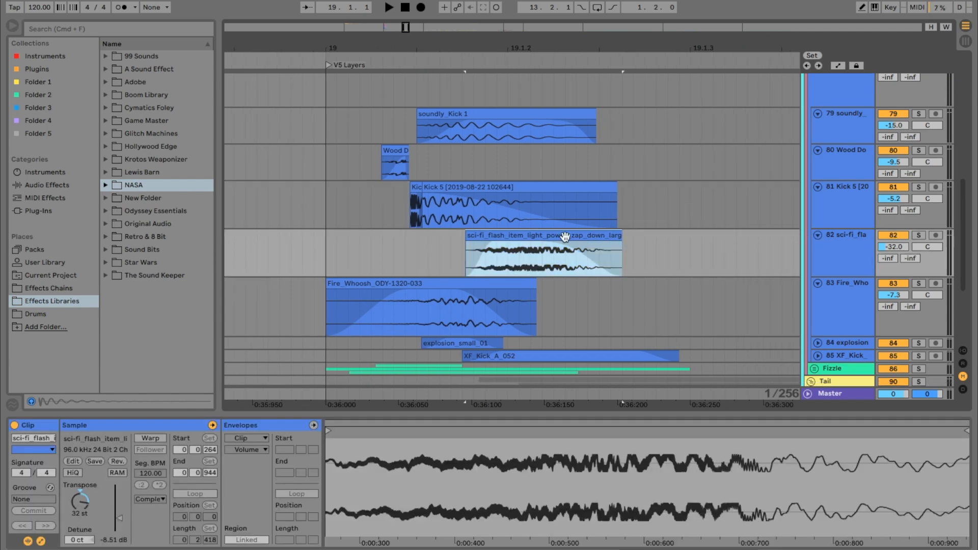
pyautogui.click(919, 235)
pyautogui.click(502, 244)
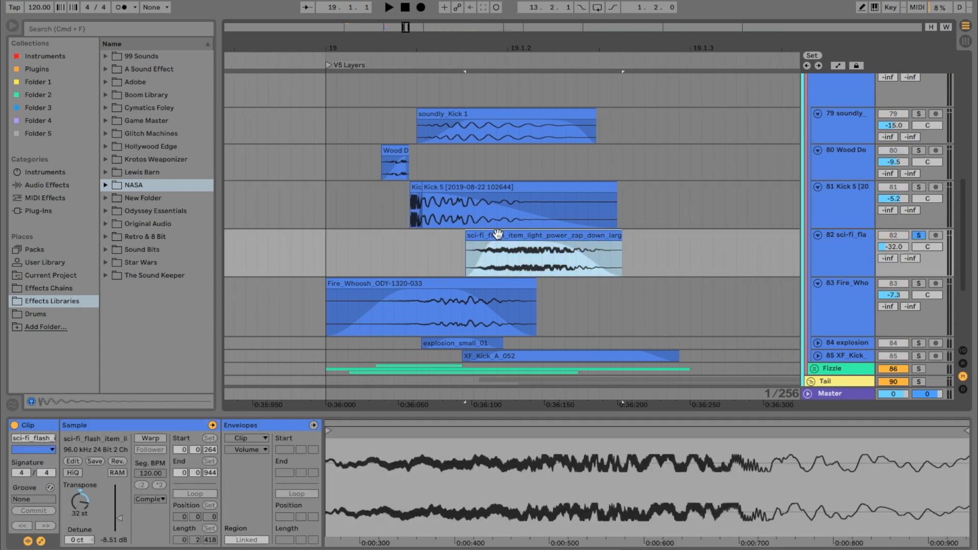
pyautogui.press('space')
pyautogui.press('space')
pyautogui.click(491, 244)
pyautogui.moveTo(492, 247); pyautogui.dragTo(513, 248)
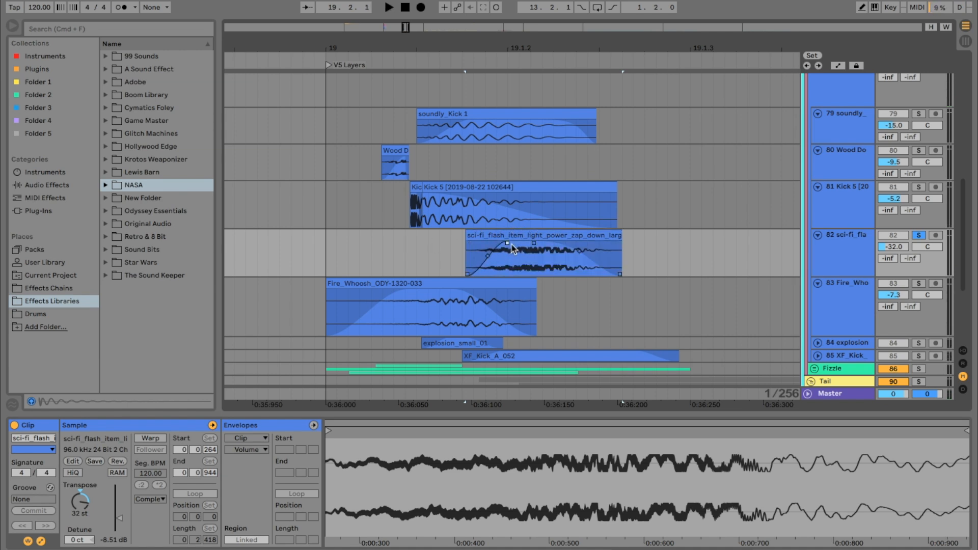
pyautogui.click(920, 235)
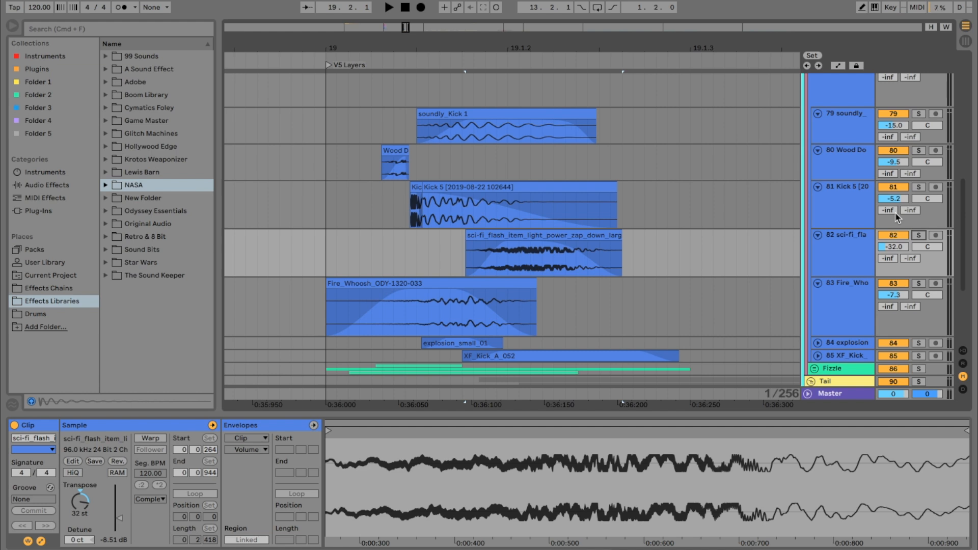
# - Show the sci-fi flash track's effect devices and audition the clip in the full mix and in solo
pyautogui.click(602, 234)
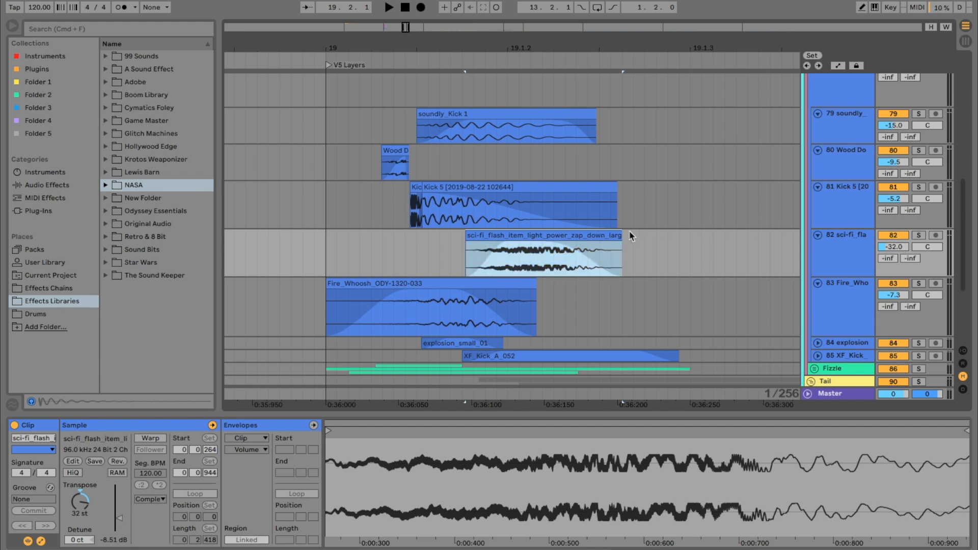
pyautogui.scroll(-1, 903, 366)
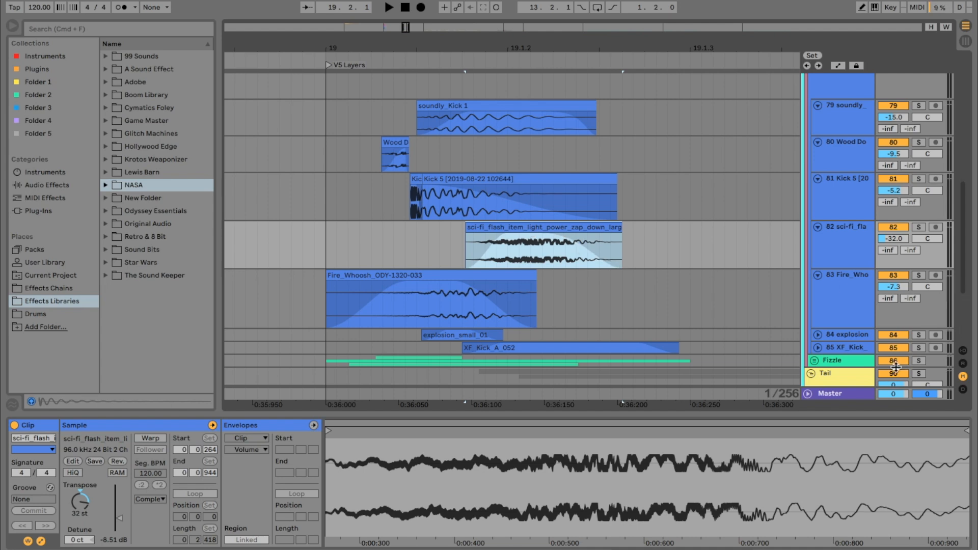
pyautogui.click(848, 231)
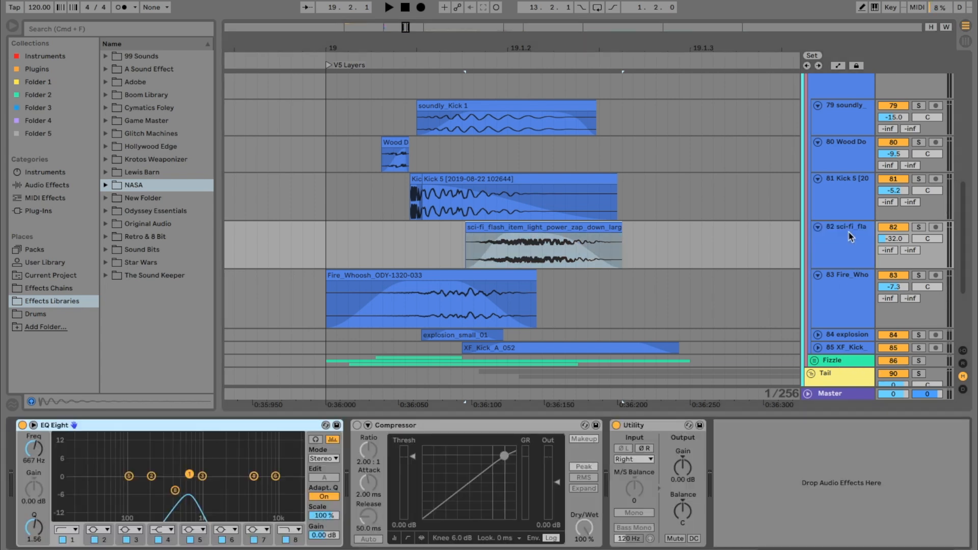
pyautogui.press('space')
pyautogui.press('space')
pyautogui.click(920, 228)
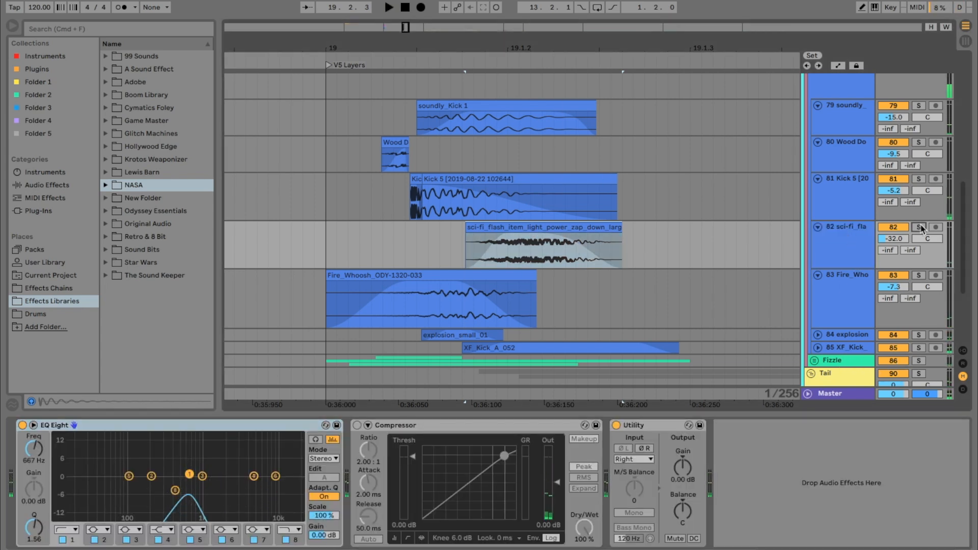
pyautogui.click(469, 237)
pyautogui.press('space')
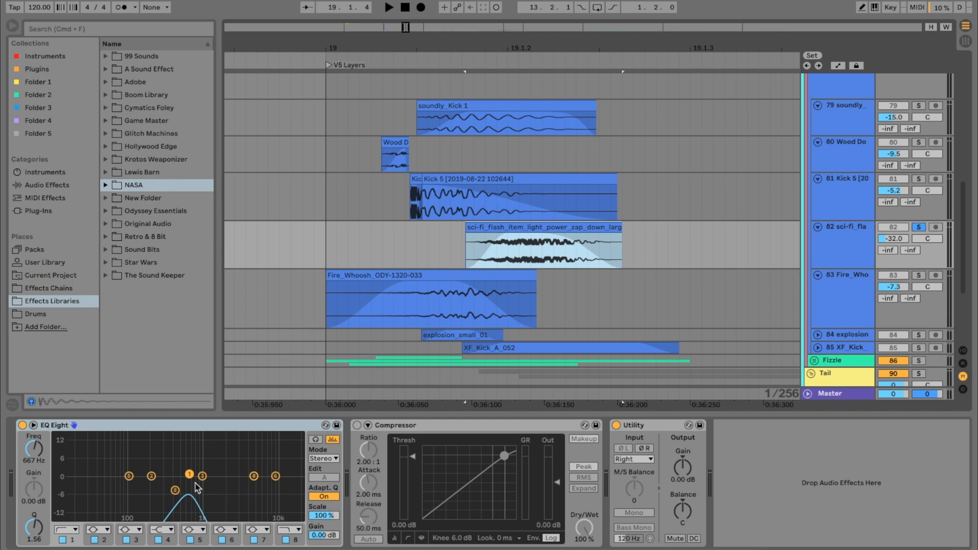
# - Show automation, display the sci-fi flash track's EQ Eight 8 Frequency A envelope, and play the soloed clip
pyautogui.press('a')
pyautogui.click(849, 240)
pyautogui.click(841, 262)
pyautogui.click(842, 250)
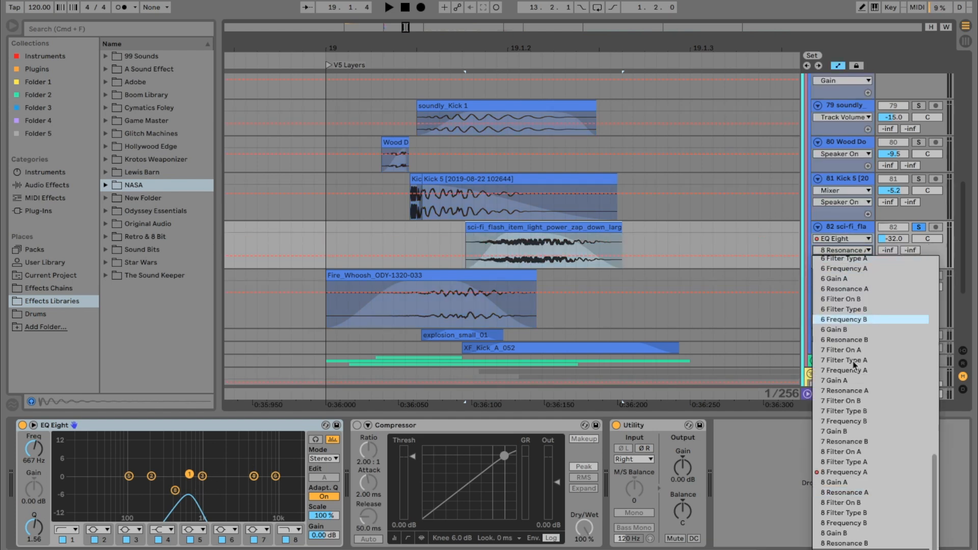
pyautogui.click(846, 472)
pyautogui.scroll(-1, 703, 306)
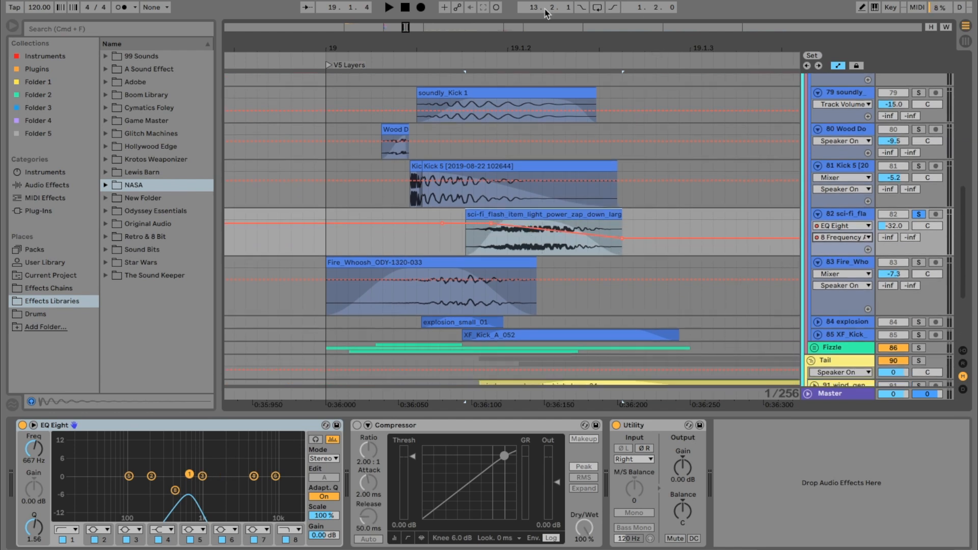
pyautogui.press('space')
pyautogui.press('space')
# - Examine the filter frequency automation across the sci-fi flash clip and clear the track's solo
pyautogui.click(416, 82)
pyautogui.moveTo(417, 76); pyautogui.dragTo(455, 83)
pyautogui.click(444, 313)
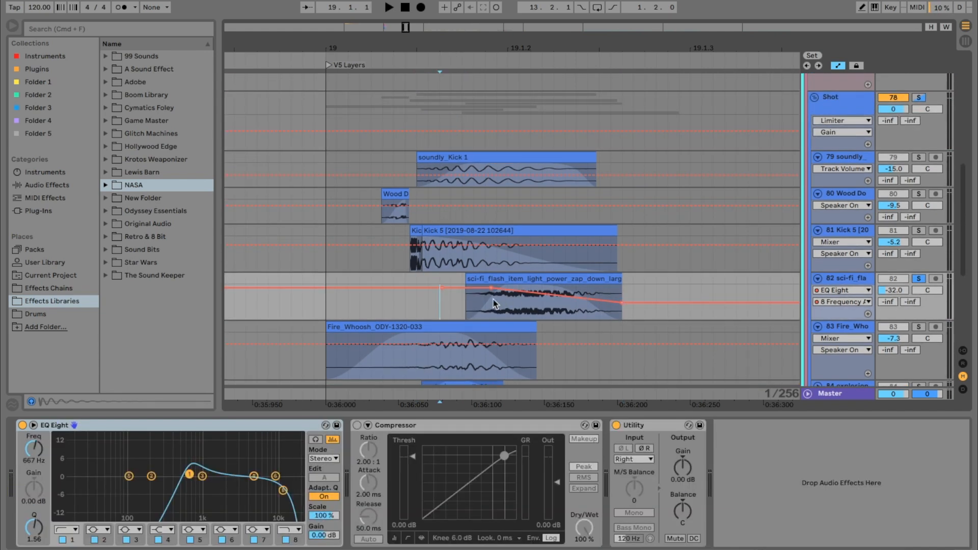
pyautogui.moveTo(453, 305)
pyautogui.mouseDown()
pyautogui.moveTo(618, 306)
pyautogui.moveTo(489, 299)
pyautogui.moveTo(602, 301)
pyautogui.mouseUp()
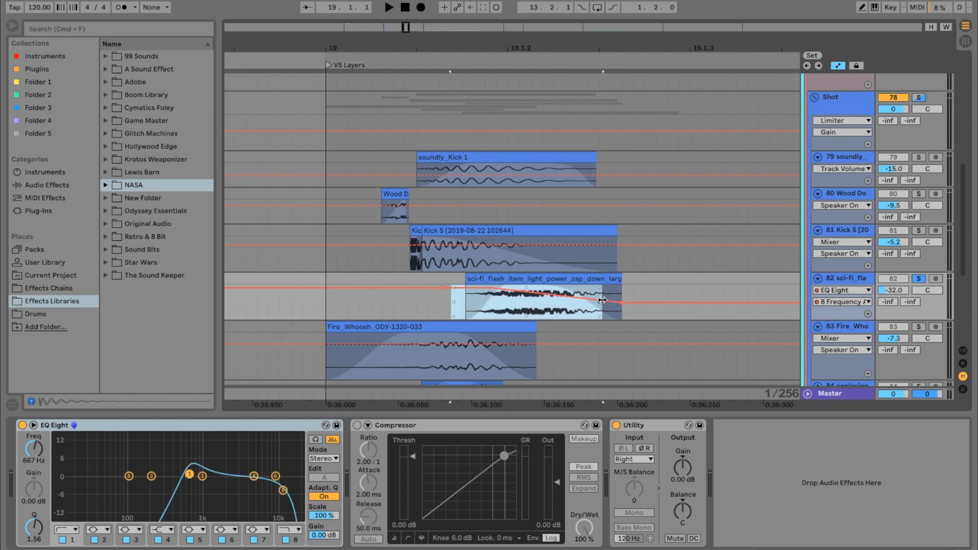
pyautogui.moveTo(602, 300); pyautogui.dragTo(602, 300)
pyautogui.click(919, 278)
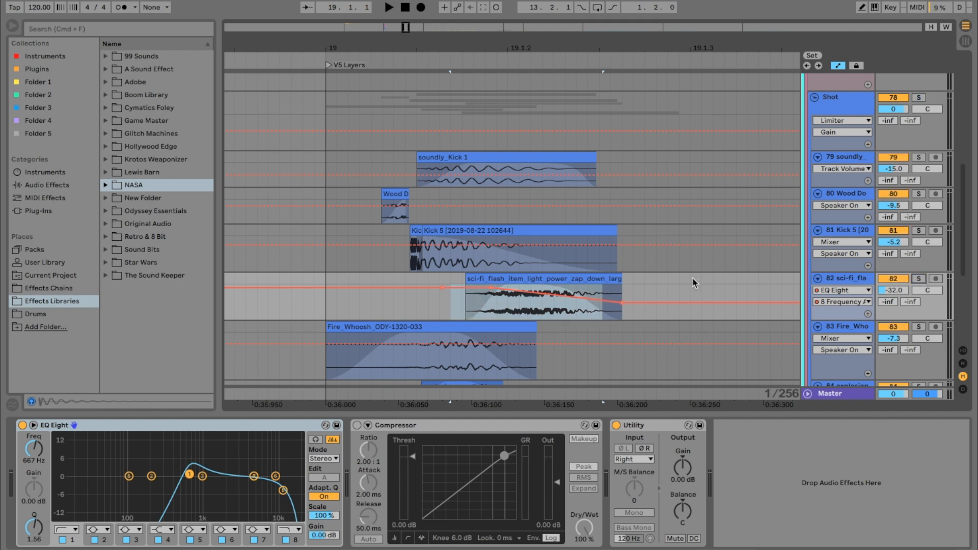
pyautogui.click(455, 300)
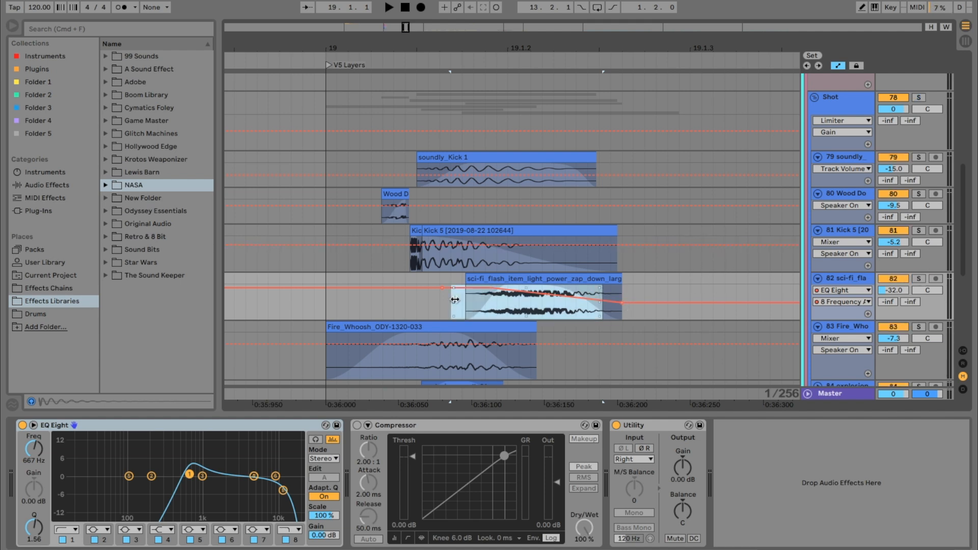
pyautogui.moveTo(439, 307)
pyautogui.mouseDown()
pyautogui.moveTo(623, 301)
pyautogui.moveTo(504, 300)
pyautogui.moveTo(573, 299)
pyautogui.moveTo(550, 300)
pyautogui.mouseUp()
# - Hide the automation envelopes and collapse the sci-fi flash and Kick 5 tracks
pyautogui.press('a')
pyautogui.click(715, 308)
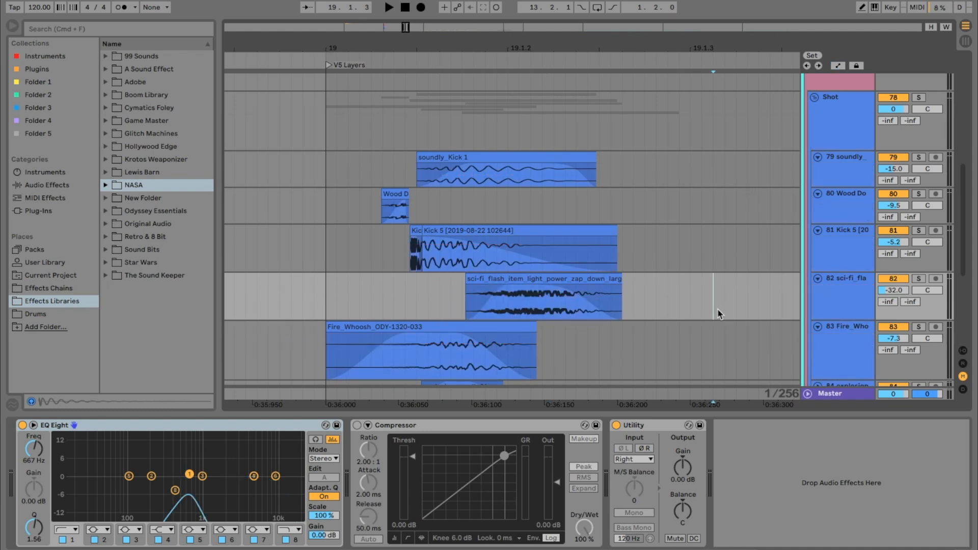
pyautogui.click(817, 280)
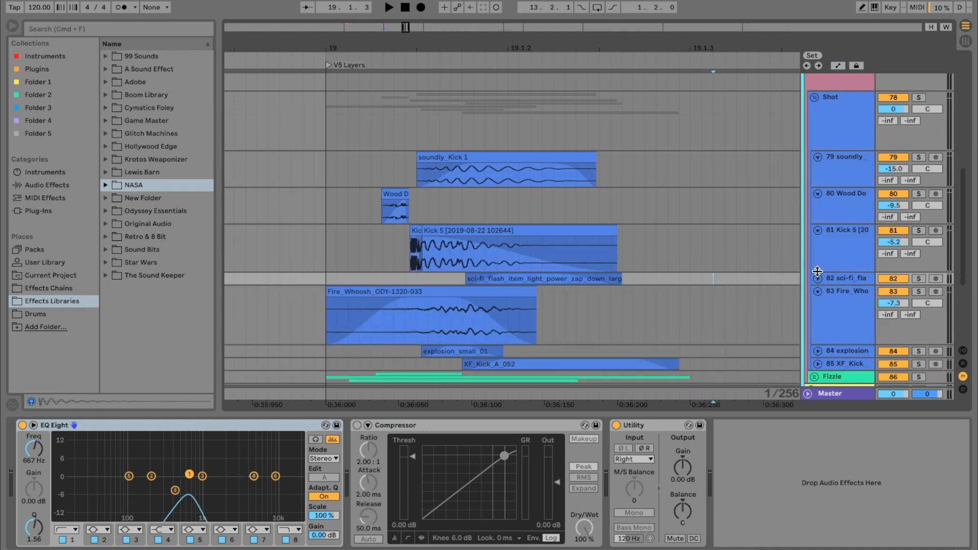
pyautogui.click(818, 230)
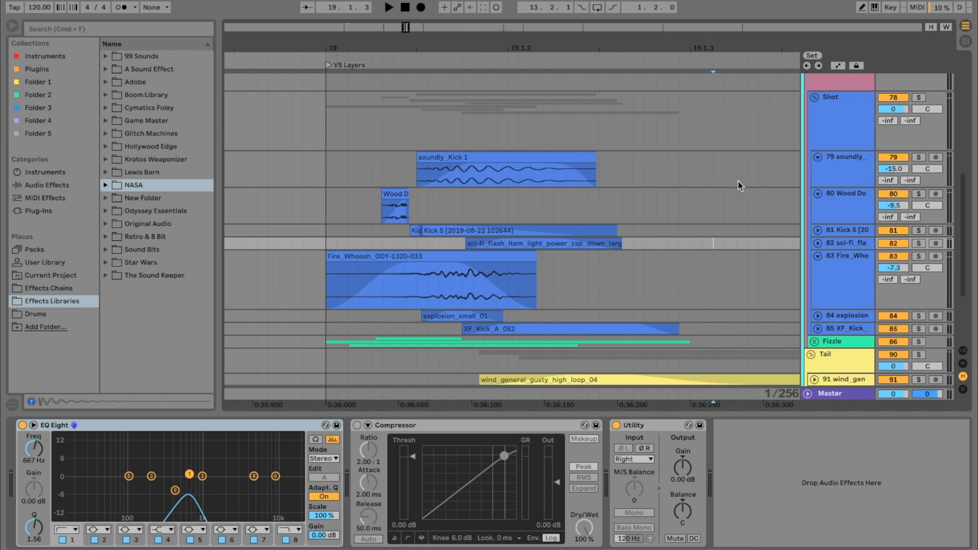
# - Expand the sci-fi flash track again and select its clip for inspection
pyautogui.click(818, 243)
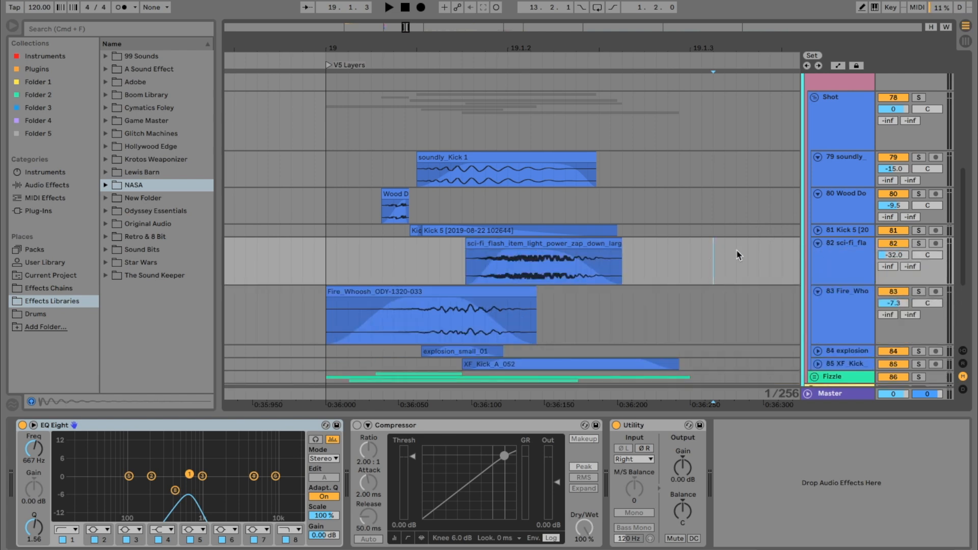
pyautogui.click(863, 251)
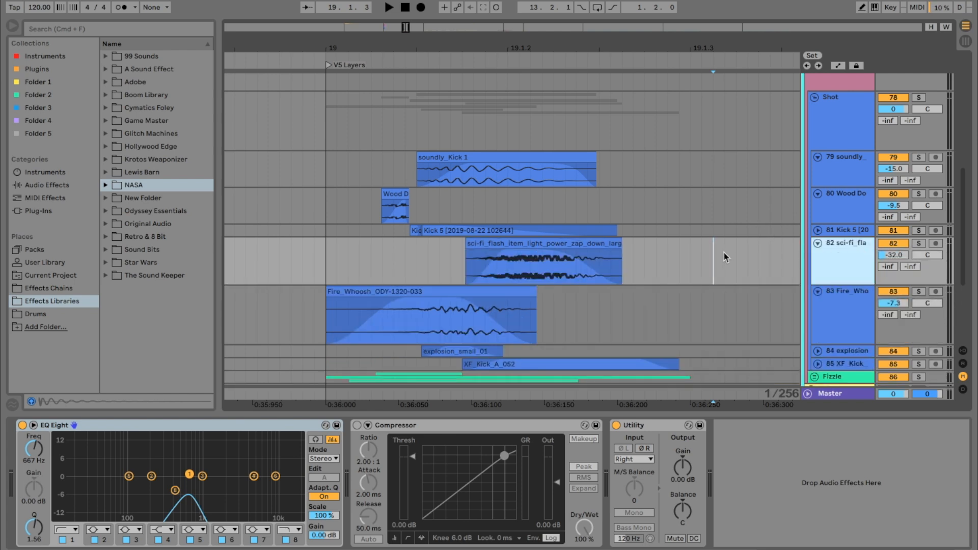
pyautogui.click(621, 249)
pyautogui.scroll(-3, 683, 259)
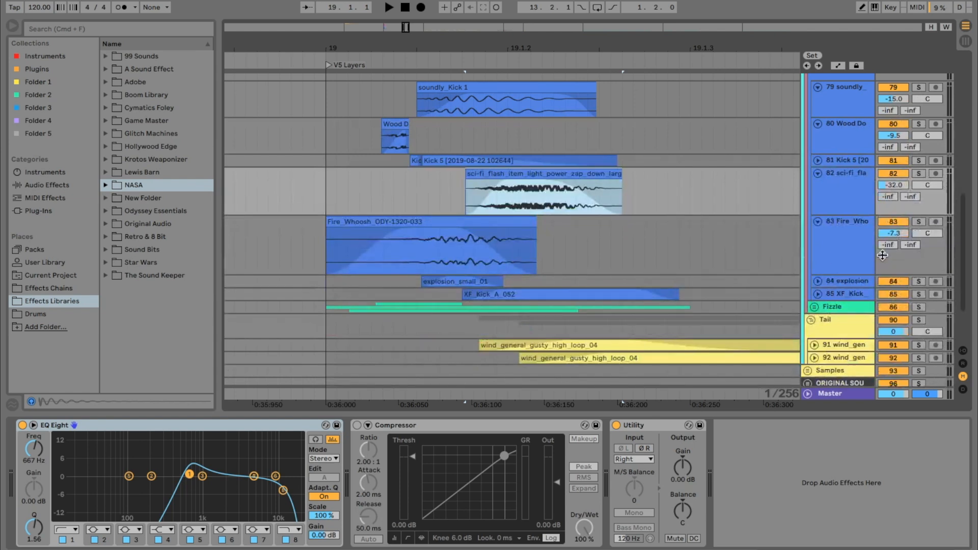
# - Solo the Fire Whoosh track, audition its clip and effect chain, and clear the solo
pyautogui.click(920, 222)
pyautogui.click(503, 225)
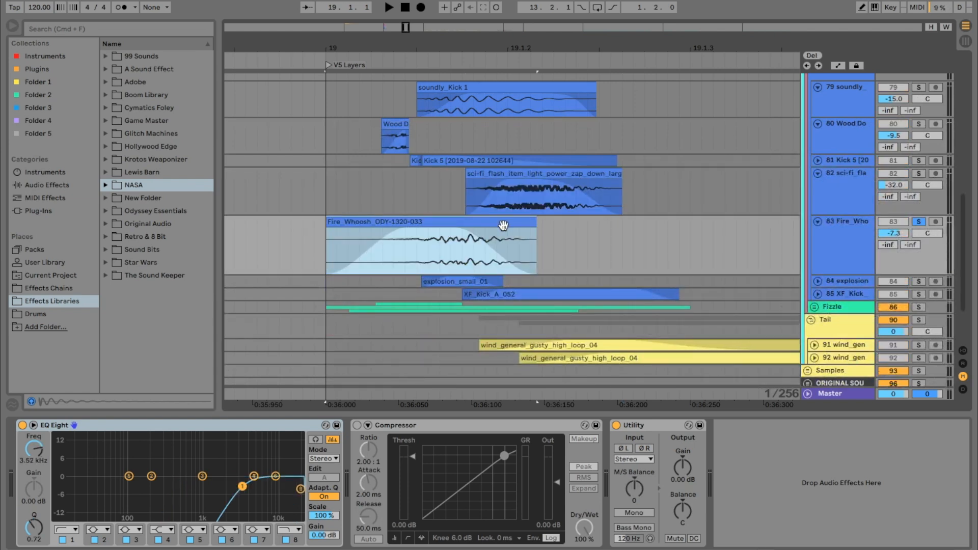
pyautogui.press('space')
pyautogui.scroll(1, 520, 123)
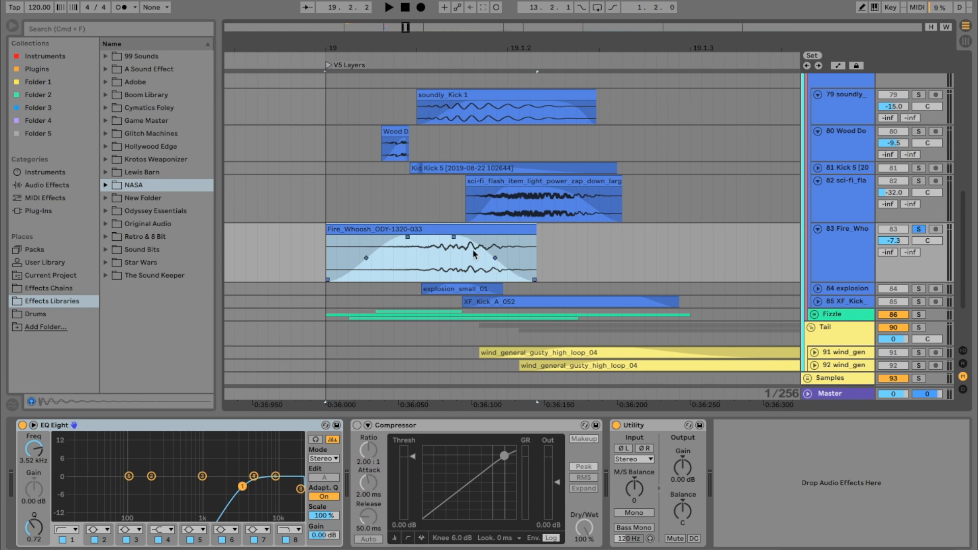
pyautogui.moveTo(489, 220)
pyautogui.click(918, 230)
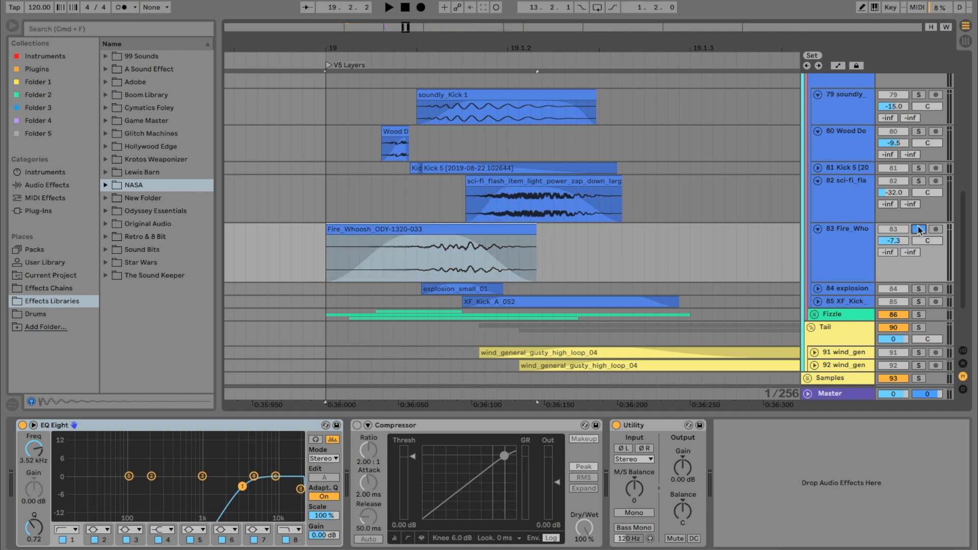
pyautogui.click(918, 230)
pyautogui.scroll(2, 504, 232)
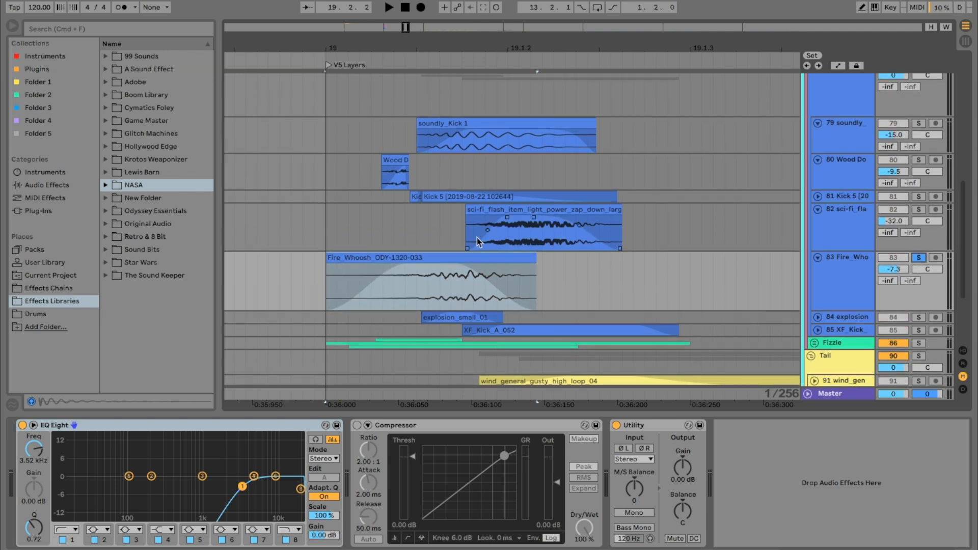
pyautogui.scroll(2, 914, 164)
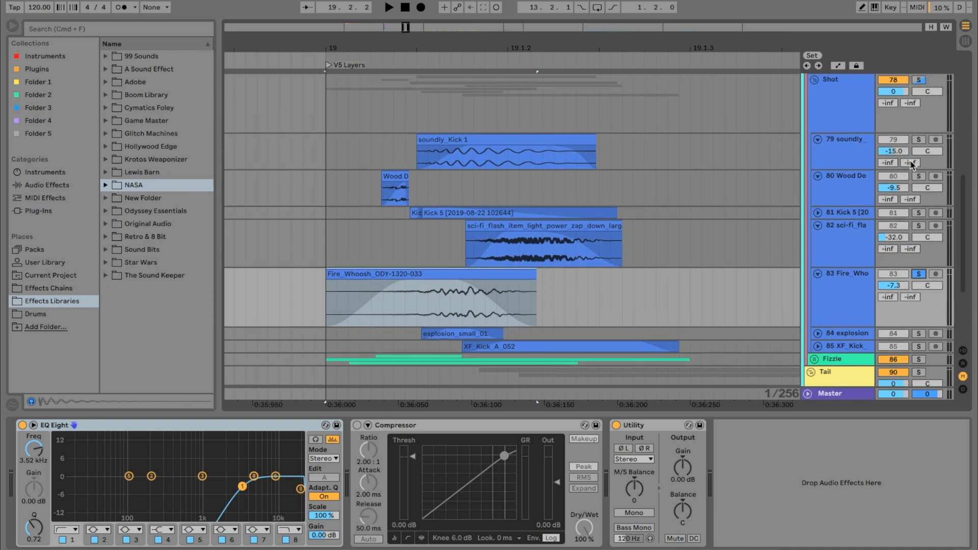
pyautogui.click(919, 93)
# - Compare the full shot mix with the Fire Whoosh layer muted and with it active
pyautogui.scroll(-2, 916, 153)
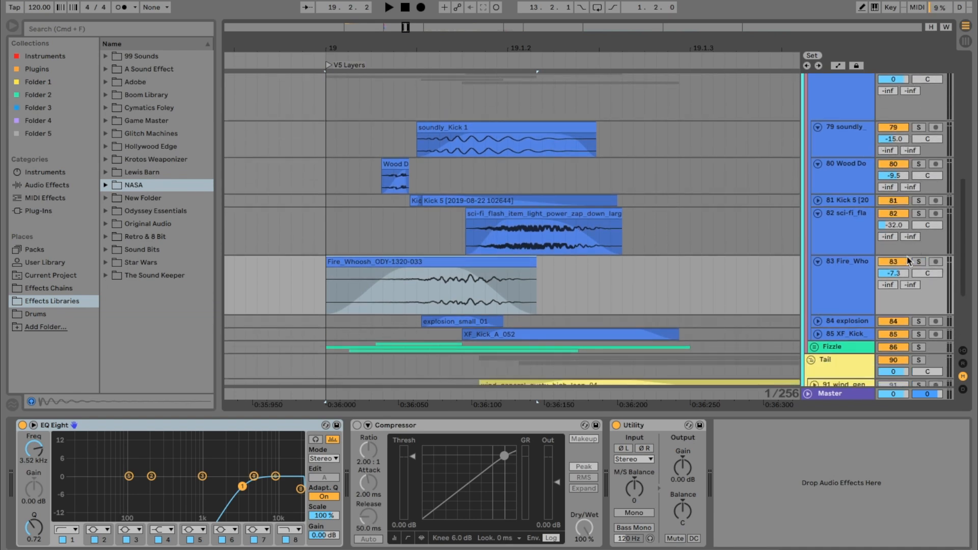
pyautogui.press('space')
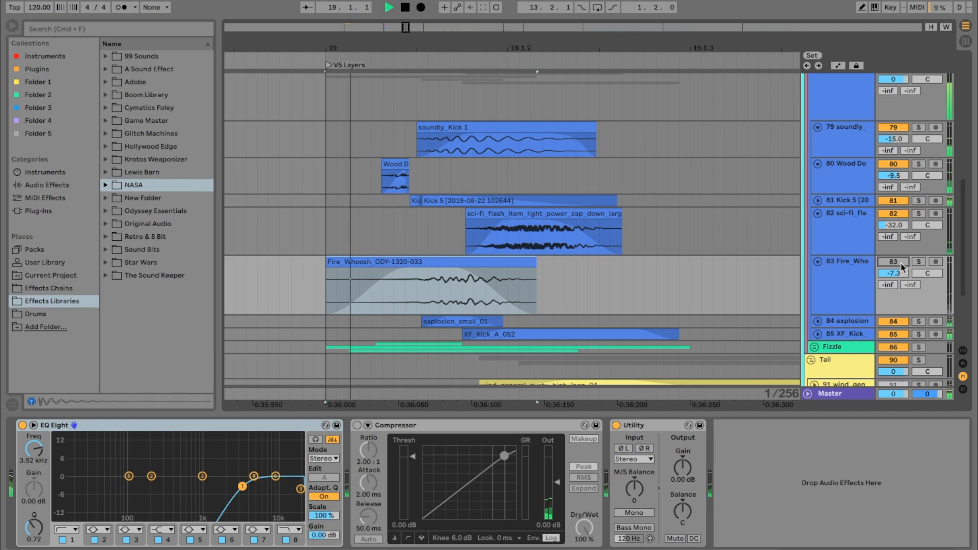
pyautogui.press('space')
pyautogui.click(899, 262)
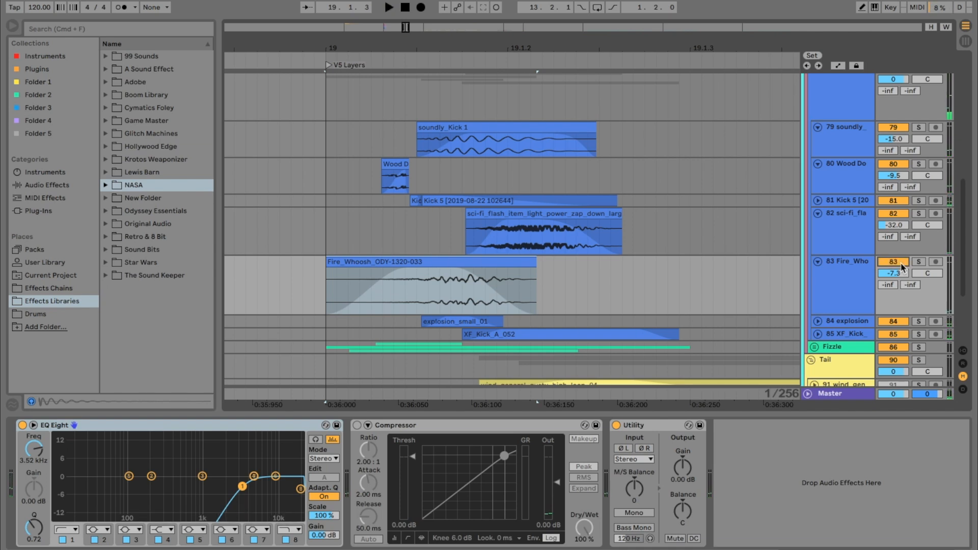
pyautogui.press('space')
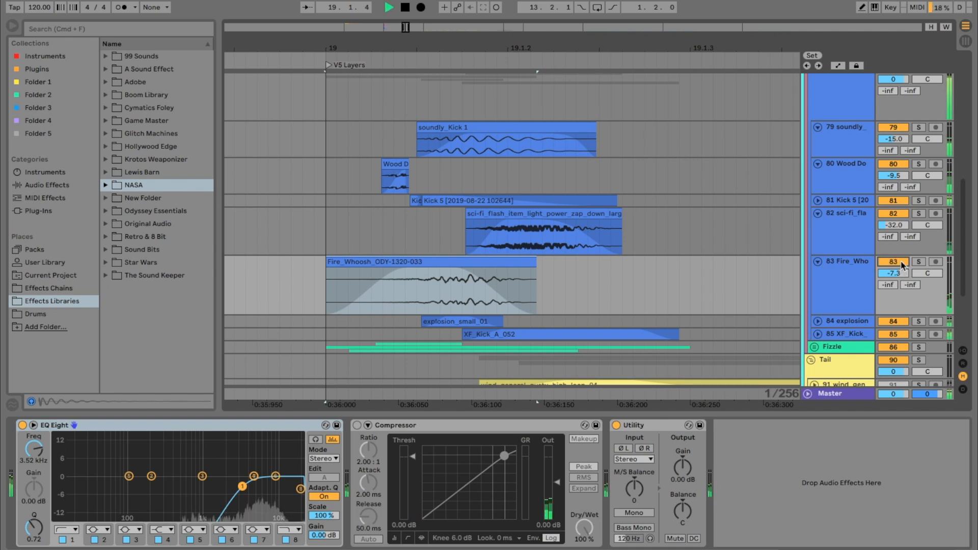
pyautogui.press('space')
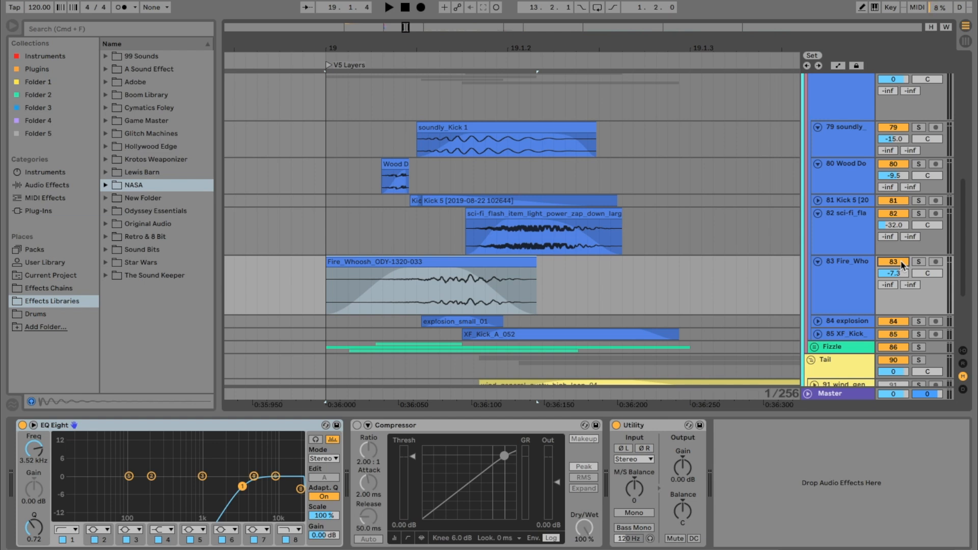
# - Expand the small explosion track and collapse the sci-fi flash and Wood Door tracks
pyautogui.scroll(-2, 861, 262)
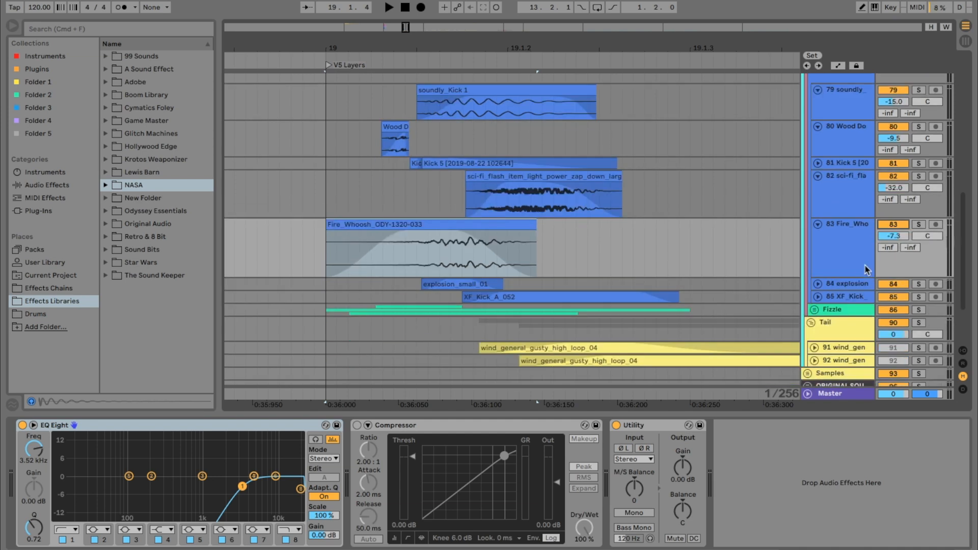
pyautogui.click(818, 283)
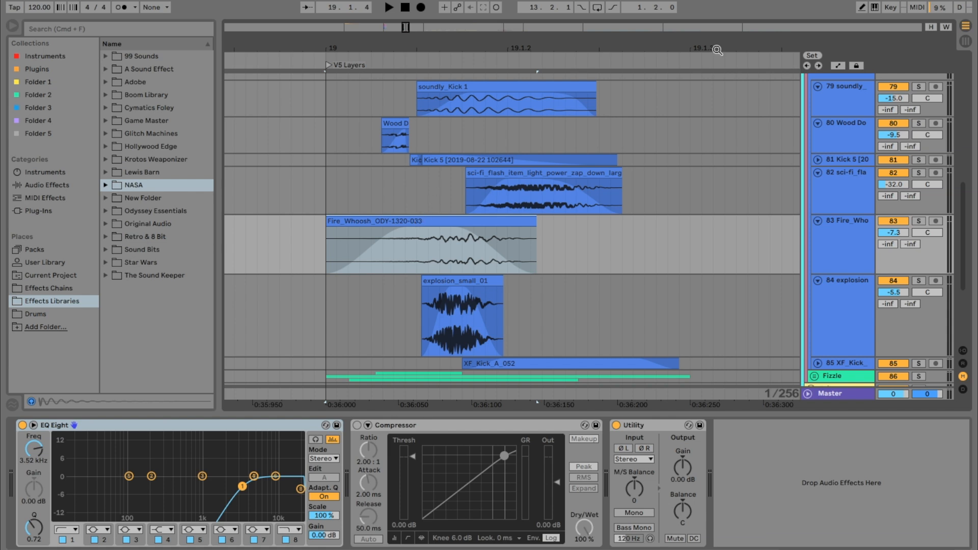
pyautogui.click(689, 243)
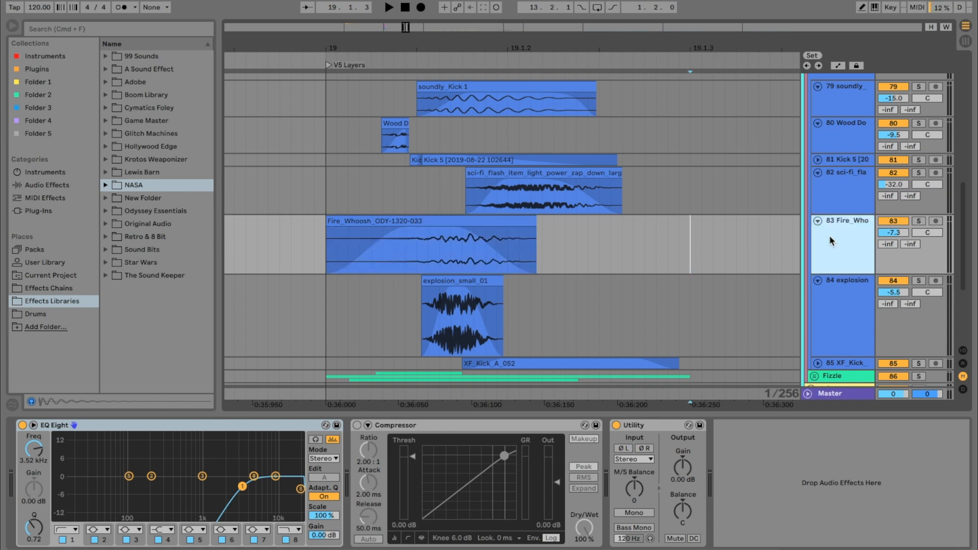
pyautogui.click(817, 172)
pyautogui.click(817, 123)
pyautogui.scroll(1, 639, 209)
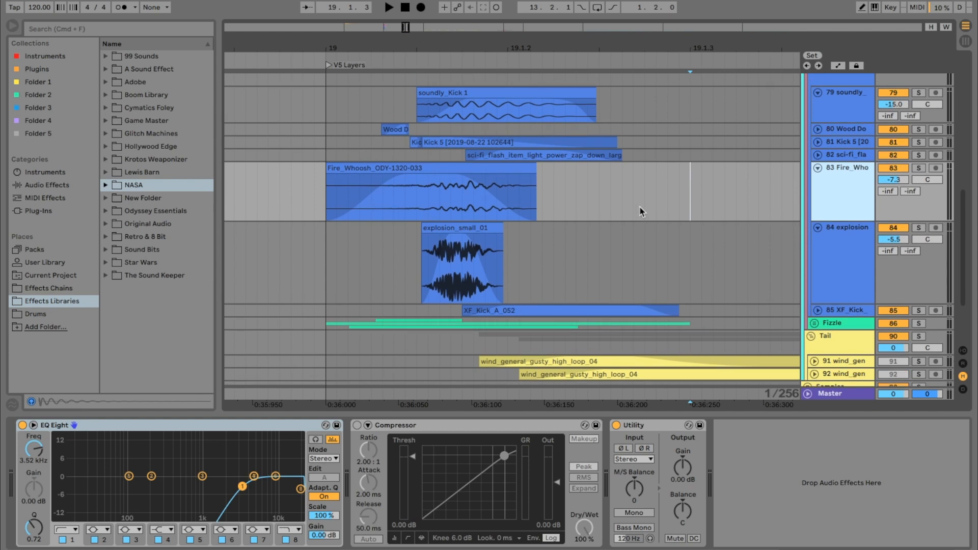
# - Solo the small explosion track, audition its clip and inspect its EQ Eight filter band
pyautogui.click(919, 228)
pyautogui.click(370, 250)
pyautogui.press('space')
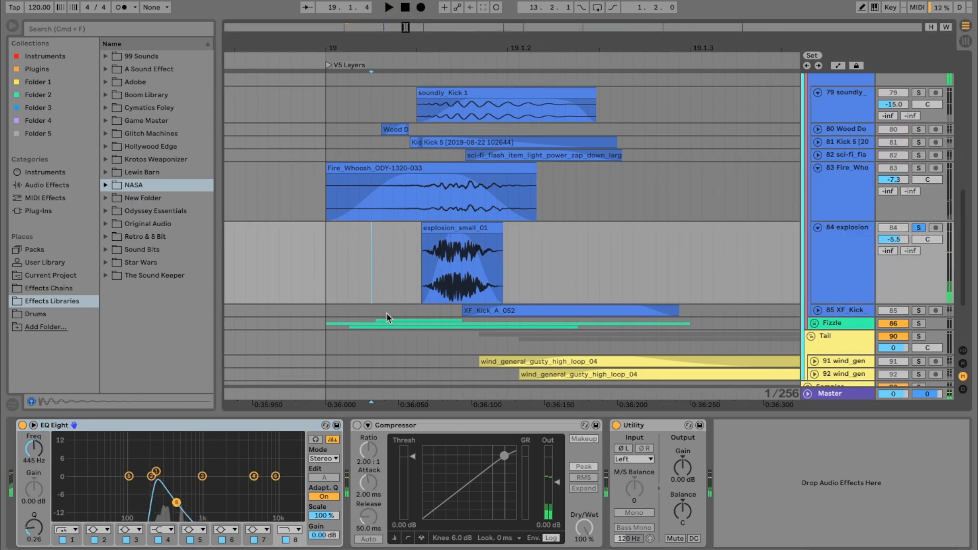
pyautogui.press('space')
pyautogui.press('space')
pyautogui.moveTo(155, 469)
pyautogui.mouseDown()
pyautogui.moveTo(163, 435)
pyautogui.moveTo(151, 435)
pyautogui.moveTo(156, 471)
pyautogui.mouseUp()
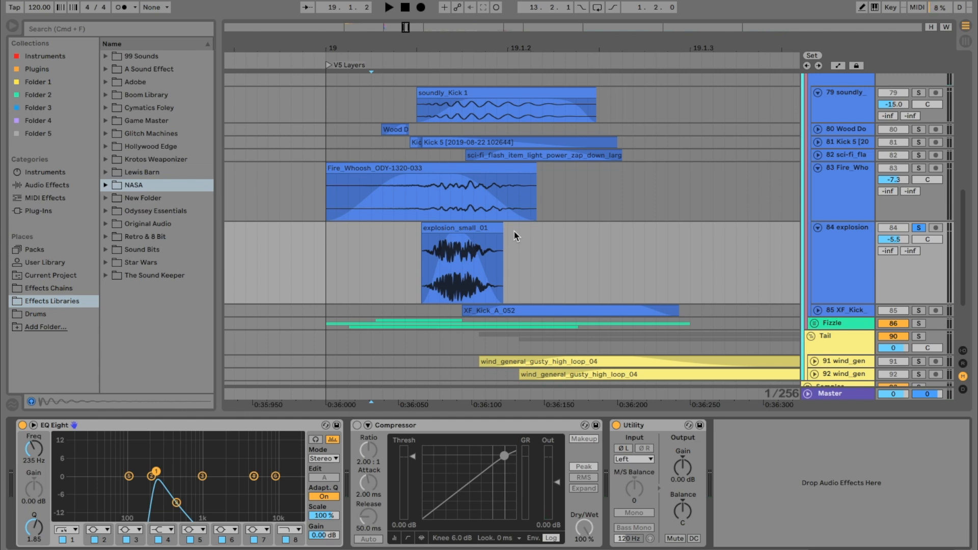
# - Expand the original sounds group, go to the Final Edit marker and solo the Original Portal Gun Sound track
pyautogui.scroll(-5, 525, 228)
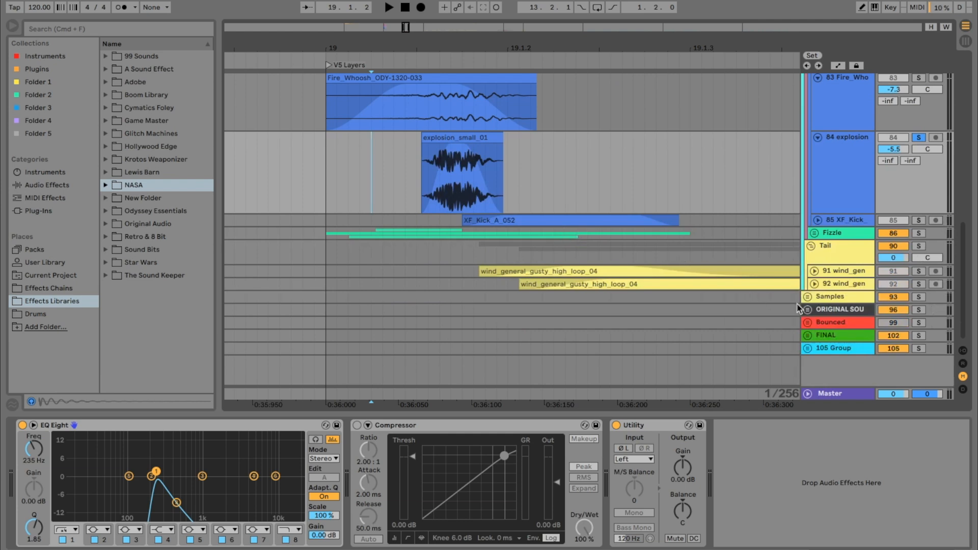
pyautogui.click(807, 309)
pyautogui.hscroll(10, 705, 277)
pyautogui.scroll(-3, 704, 277)
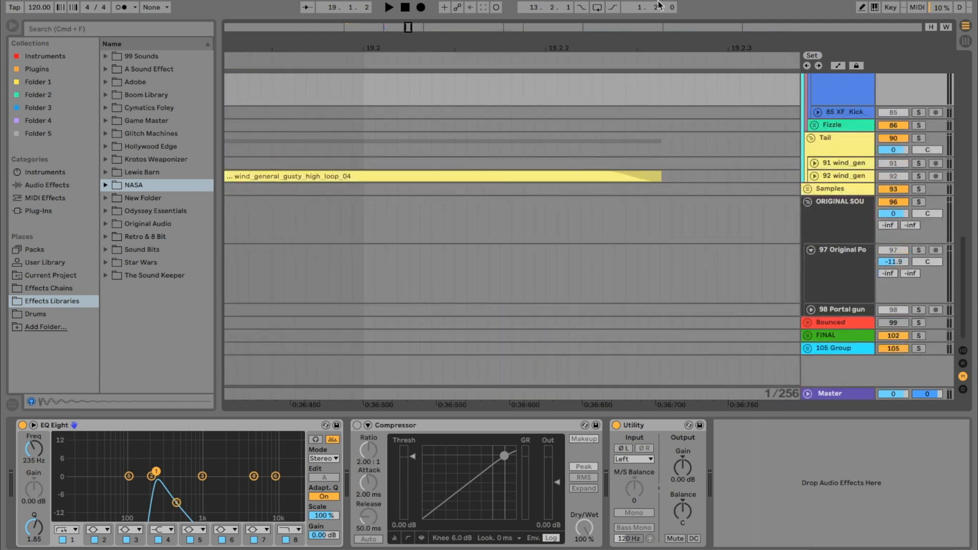
pyautogui.moveTo(643, 39); pyautogui.dragTo(651, 119)
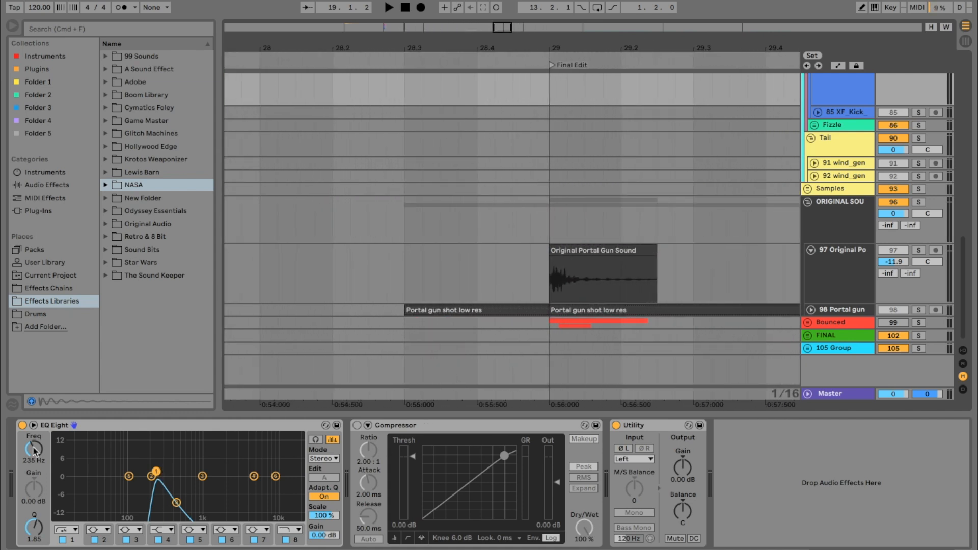
pyautogui.click(920, 250)
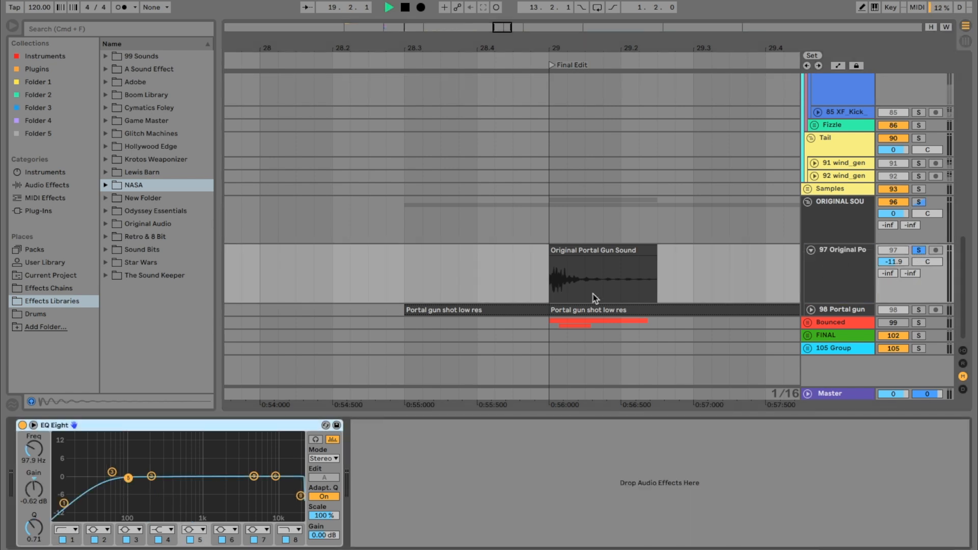
# - Raise the low-cut filter on the Original Portal Gun Sound's EQ into the low mids while auditioning the clip
pyautogui.press('space')
pyautogui.moveTo(64, 504); pyautogui.dragTo(161, 477)
pyautogui.press('space')
pyautogui.press('space')
pyautogui.press('space')
pyautogui.press('space')
pyautogui.press('space')
pyautogui.press('space')
pyautogui.press('space')
pyautogui.press('space')
pyautogui.press('space')
pyautogui.press('space')
# - Lower the high-cut filter on the Original Portal Gun Sound's EQ to 344 Hz while auditioning the clip
pyautogui.moveTo(301, 496); pyautogui.dragTo(169, 482)
pyautogui.press('space')
pyautogui.press('space')
pyautogui.press('space')
pyautogui.press('space')
pyautogui.press('space')
pyautogui.press('space')
pyautogui.press('space')
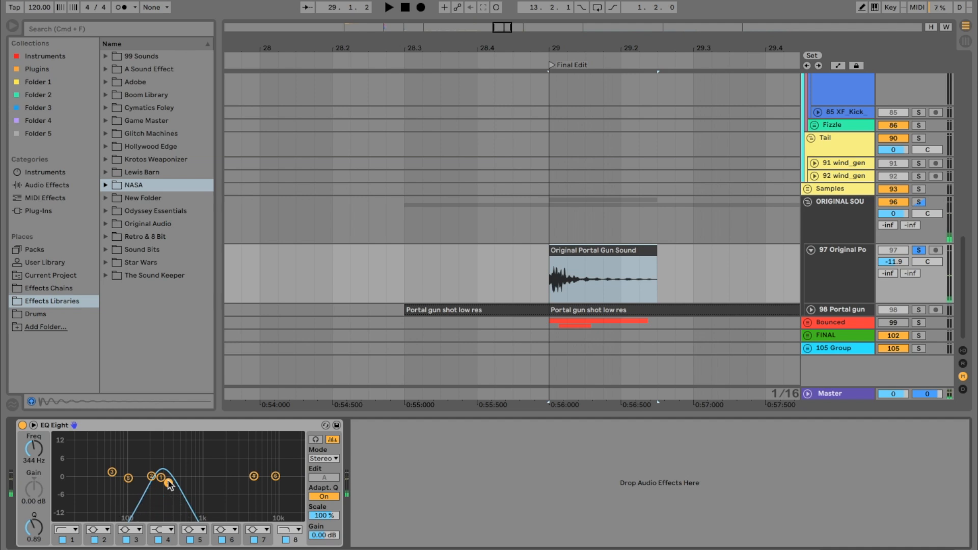
# - Play the band-limited portal gun sound again and undo both filter changes
pyautogui.press('space')
pyautogui.press('space')
pyautogui.press('space')
pyautogui.press('space')
pyautogui.press('space')
pyautogui.press('super+z')
pyautogui.press('super+z')
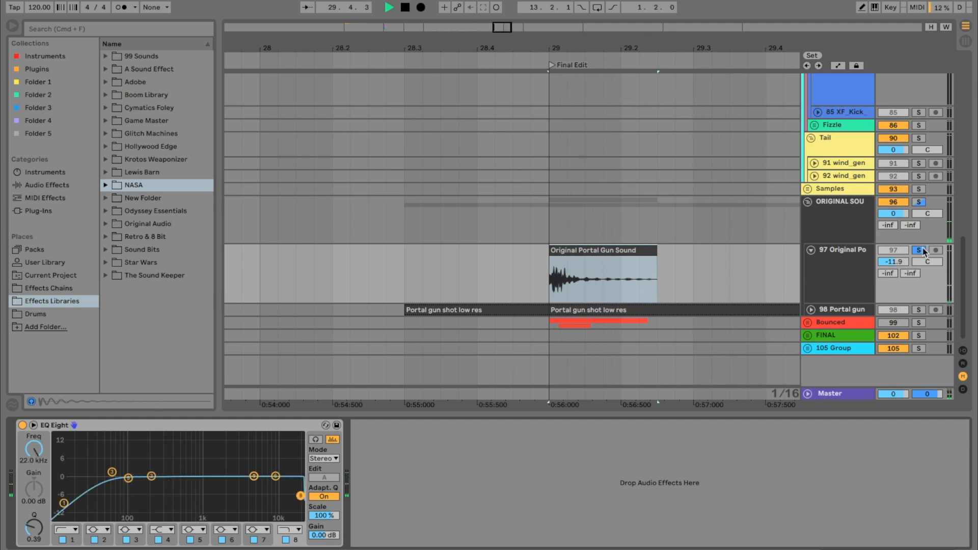
# - Return to the V5 Layers section, audition the small explosion track soloed, and clear its solo
pyautogui.press('space')
pyautogui.moveTo(495, 47); pyautogui.dragTo(500, 49)
pyautogui.moveTo(360, 49); pyautogui.dragTo(367, 66)
pyautogui.scroll(5, 460, 211)
pyautogui.click(384, 227)
pyautogui.click(923, 191)
pyautogui.press('space')
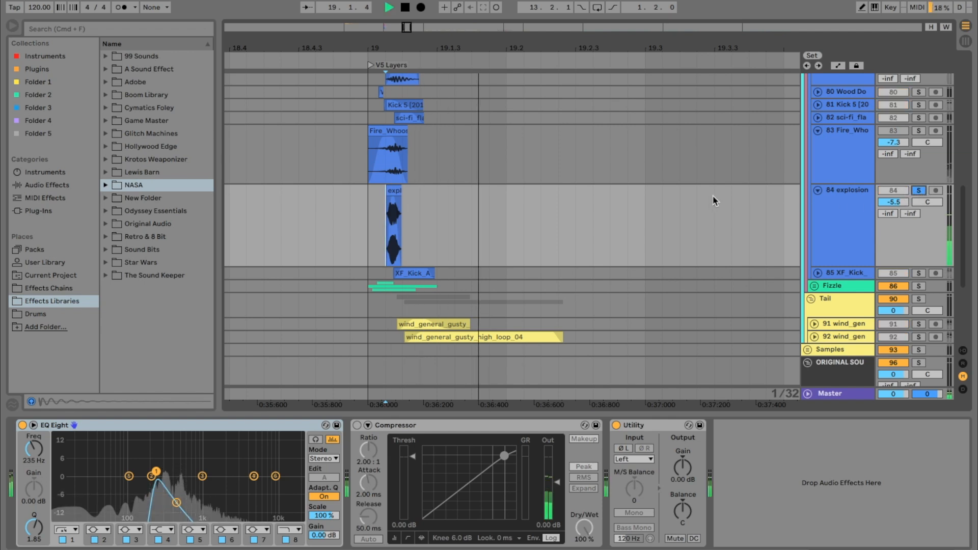
pyautogui.click(919, 190)
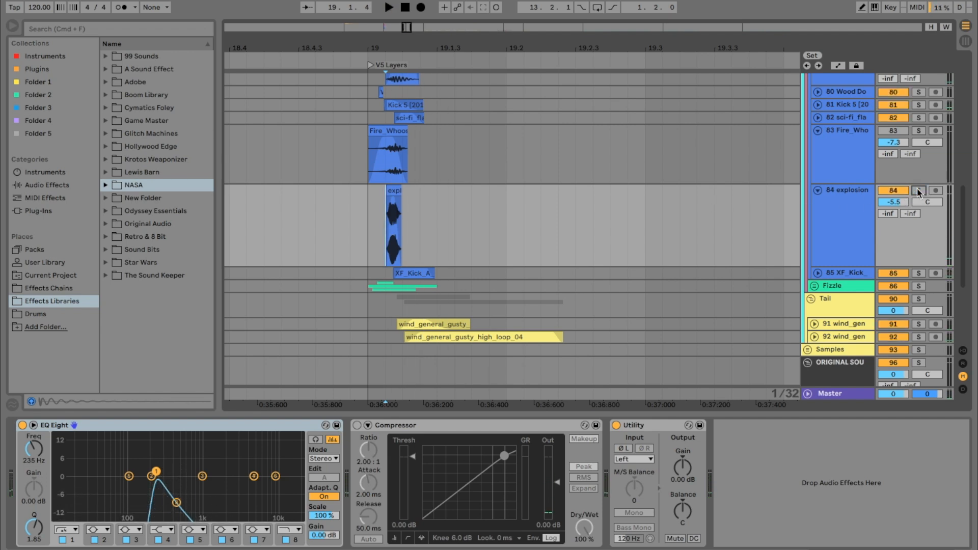
# - Reactivate the Fire Whoosh track and collapse both it and the small explosion track
pyautogui.click(894, 130)
pyautogui.click(818, 131)
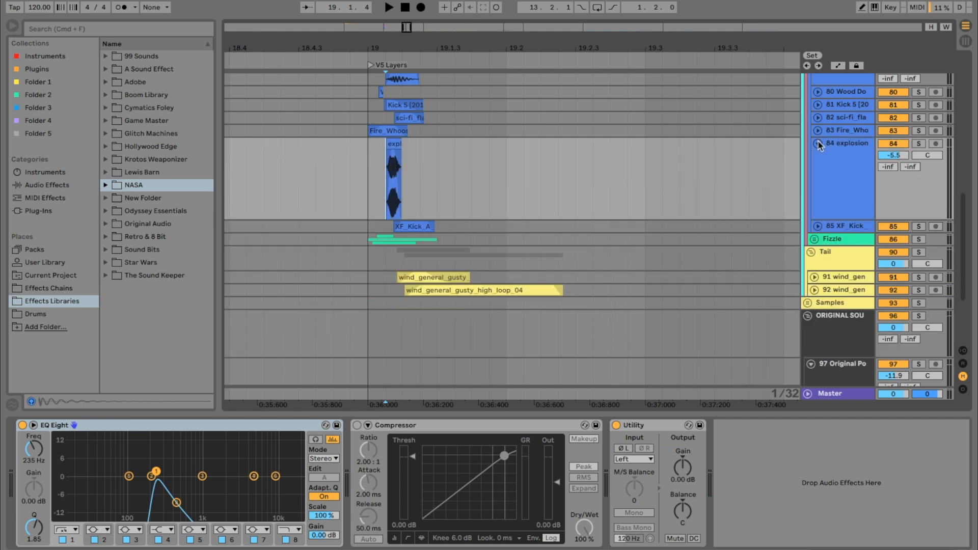
pyautogui.click(818, 144)
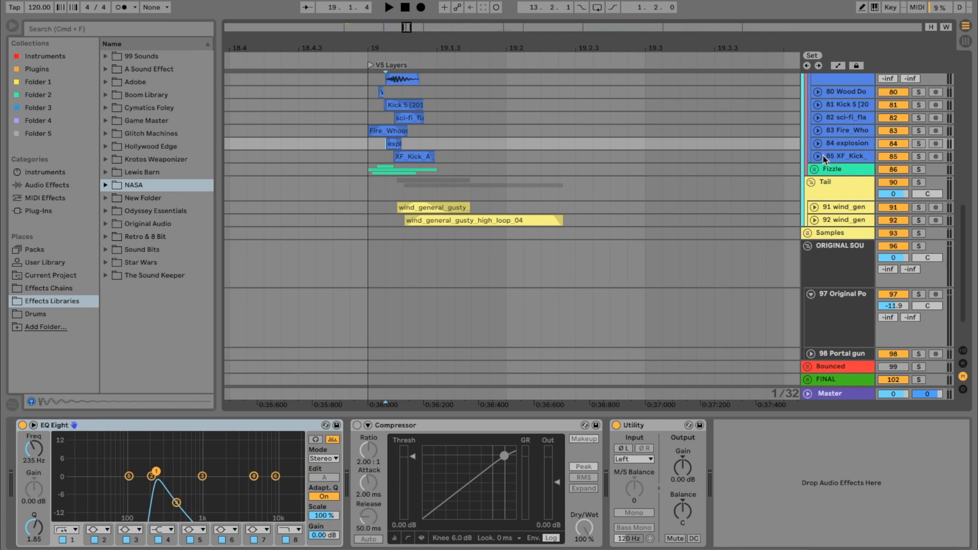
# - Expand the XF_Kick track and compare its clip's position with the soundly_Kick 1 clip
pyautogui.click(818, 157)
pyautogui.moveTo(408, 53); pyautogui.dragTo(481, 163)
pyautogui.scroll(3, 481, 163)
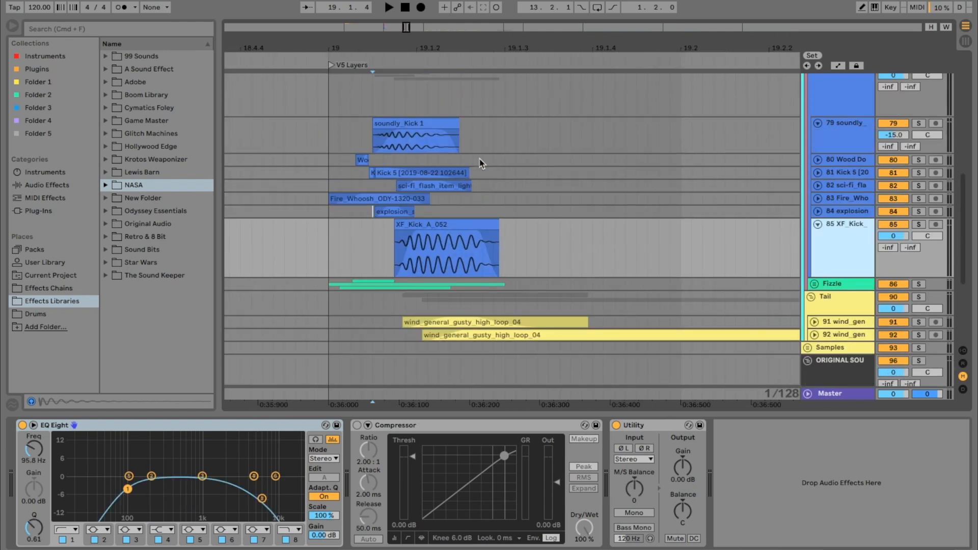
pyautogui.click(329, 251)
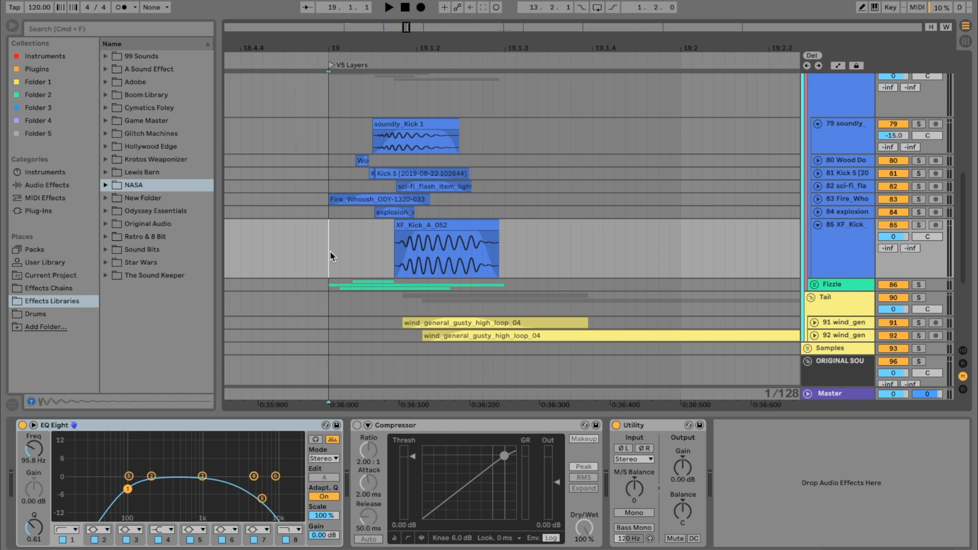
pyautogui.click(400, 125)
pyautogui.click(432, 226)
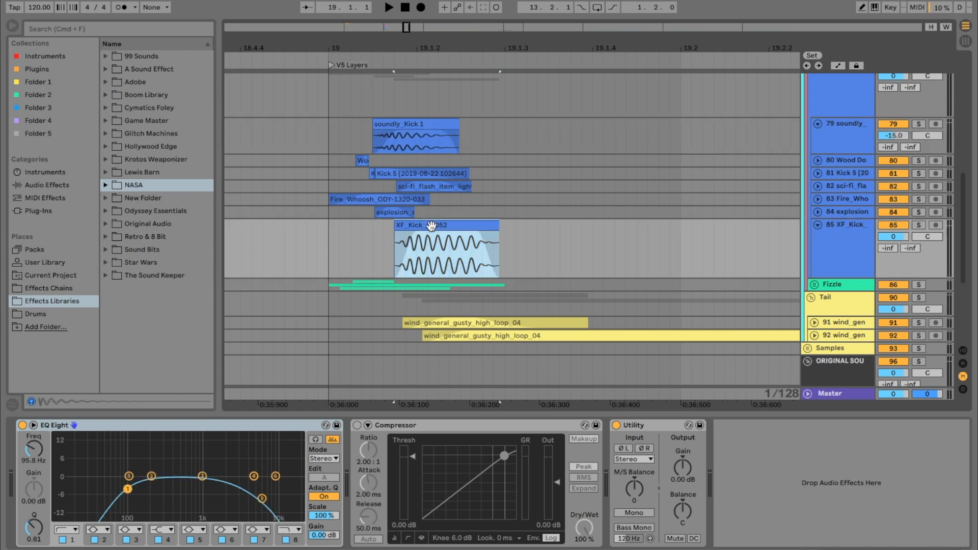
pyautogui.click(413, 124)
# - Solo the XF_Kick, soundly_Kick and Kick 5 tracks and audition the kick layers together from bar 19
pyautogui.click(329, 242)
pyautogui.click(917, 224)
pyautogui.press('space')
pyautogui.press('space')
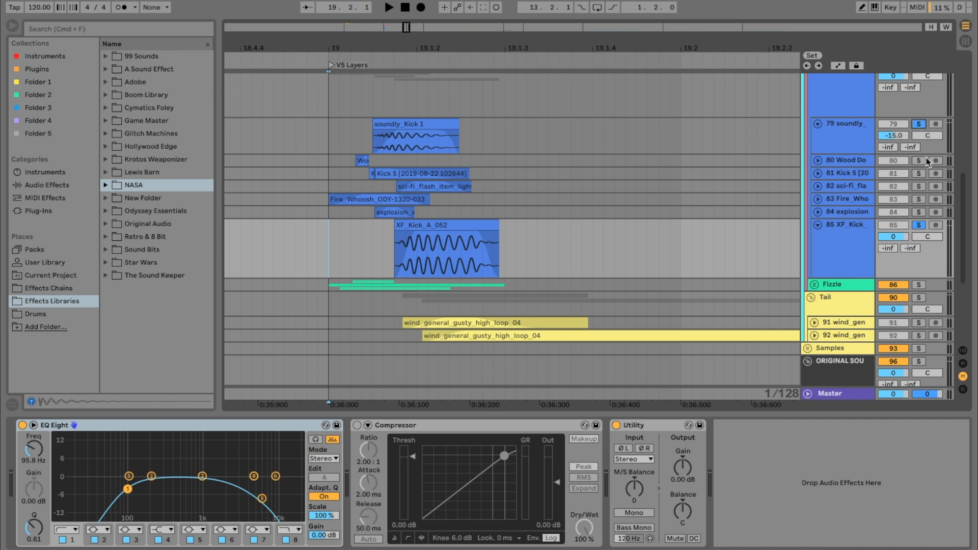
pyautogui.click(918, 173)
pyautogui.press('space')
pyautogui.press('space')
pyautogui.press('space')
pyautogui.press('space')
# - Compare the soloed kick layers with the XF_Kick track left out and with it included
pyautogui.click(436, 243)
pyautogui.click(919, 225)
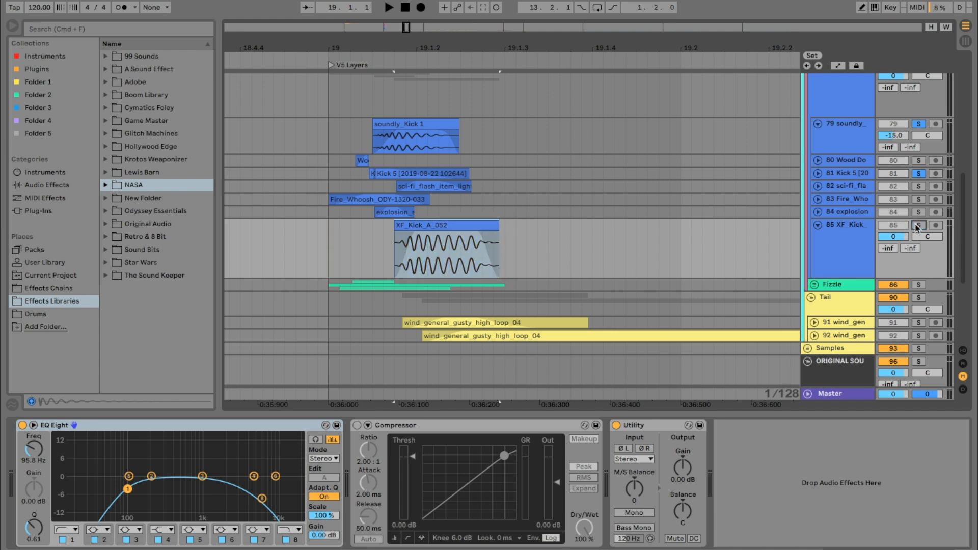
pyautogui.press('space')
pyautogui.click(360, 243)
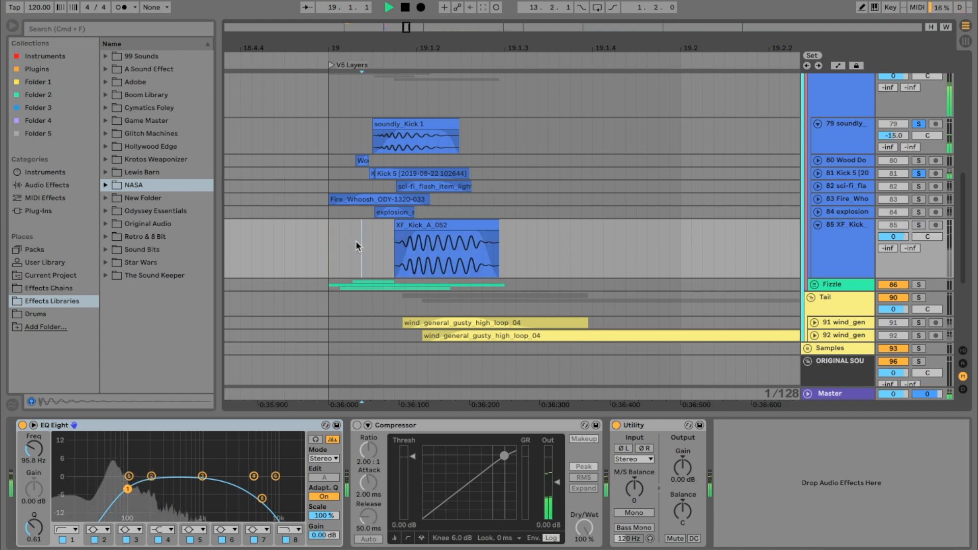
pyautogui.click(920, 226)
pyautogui.press('space')
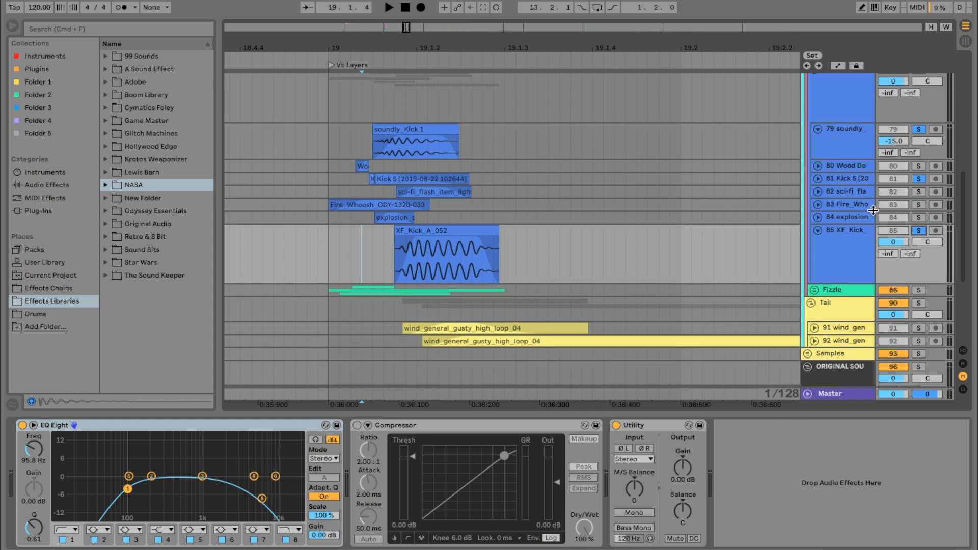
# - Solo the Shot group and compare its playback from bar 19 with the XF_Kick track muted and active
pyautogui.scroll(2, 924, 169)
pyautogui.click(922, 89)
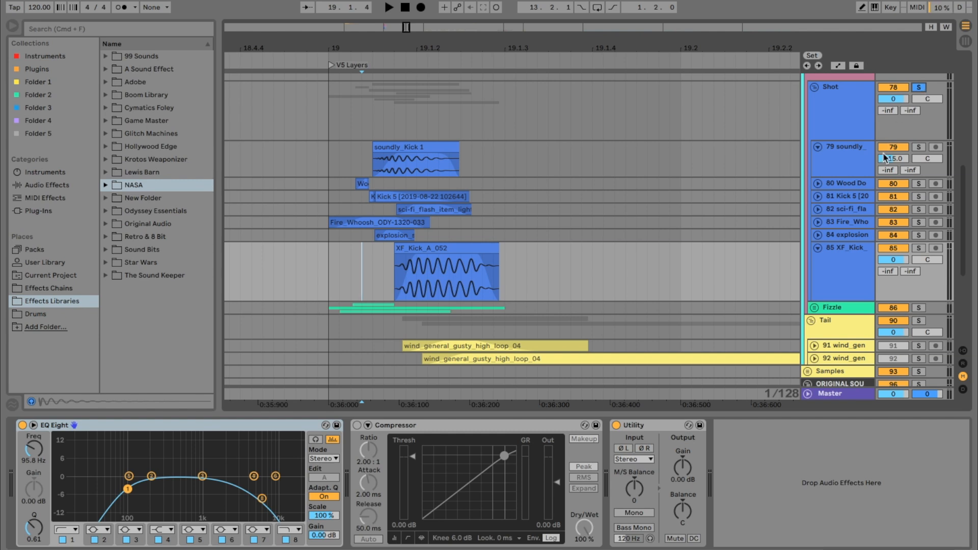
pyautogui.click(330, 263)
pyautogui.click(894, 249)
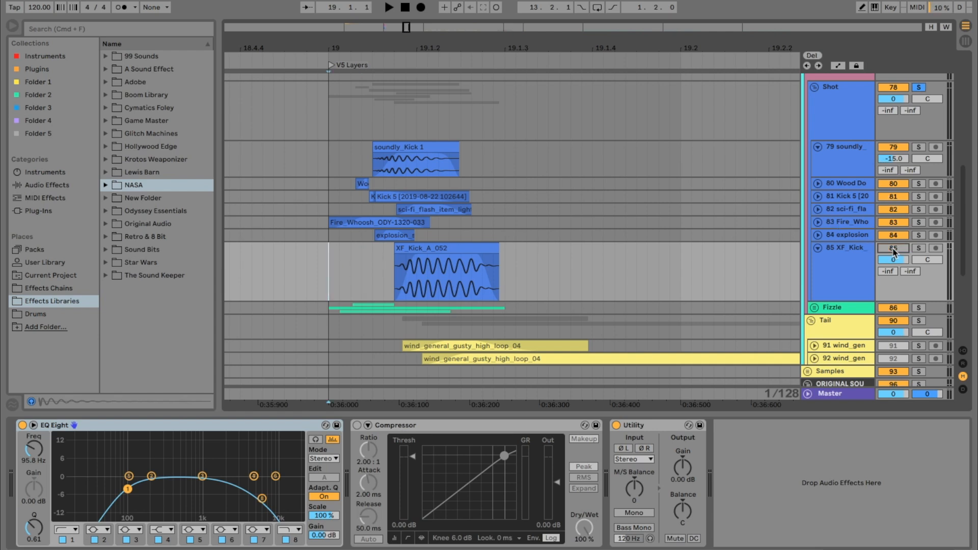
pyautogui.press('space')
pyautogui.click(893, 249)
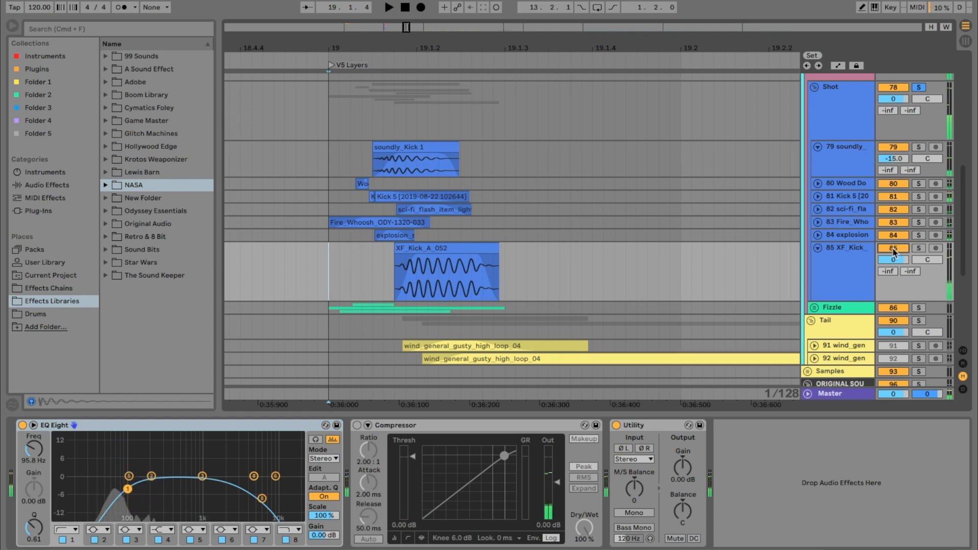
pyautogui.press('space')
pyautogui.press('space')
pyautogui.press('space')
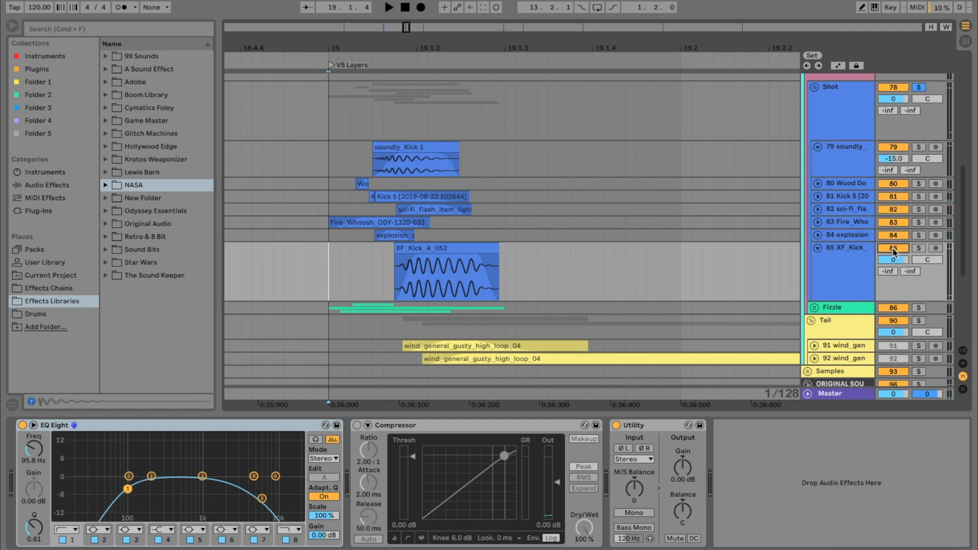
# - Try extending the XF_Kick_A_052 clip back to its sample start, audition it soloed, and undo the extension
pyautogui.click(427, 246)
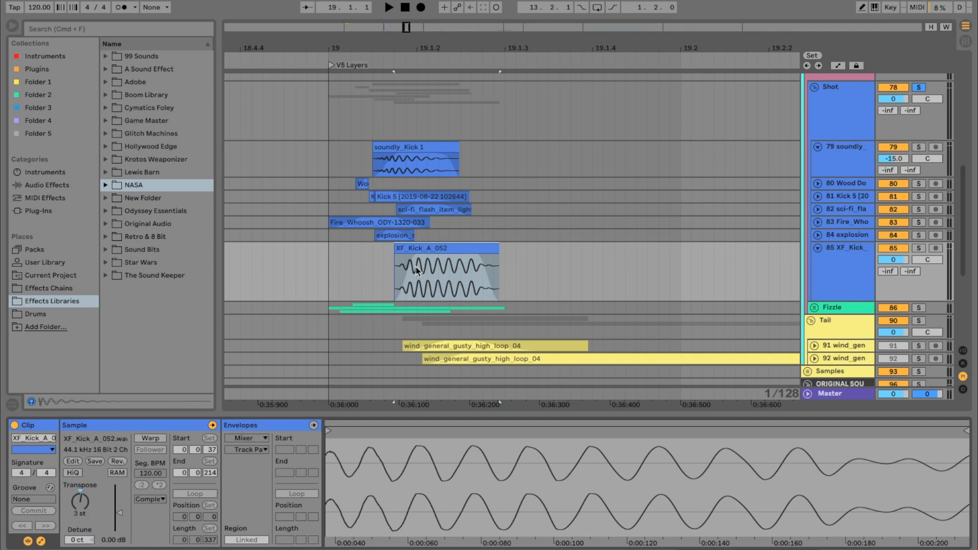
pyautogui.click(396, 259)
pyautogui.moveTo(398, 250); pyautogui.dragTo(377, 249)
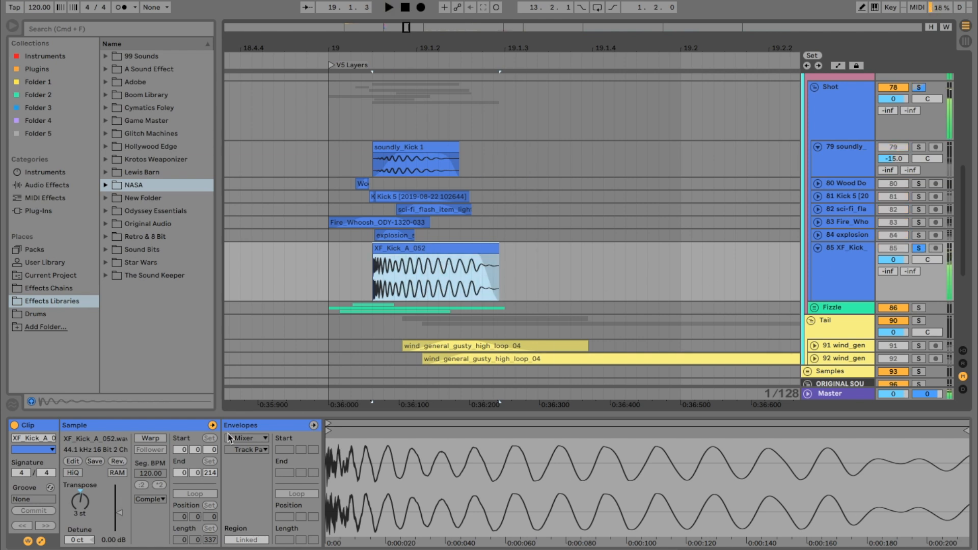
pyautogui.doubleClick(84, 496)
pyautogui.press('space')
pyautogui.press('space')
pyautogui.press('space')
pyautogui.press('super+z')
pyautogui.press('super+z')
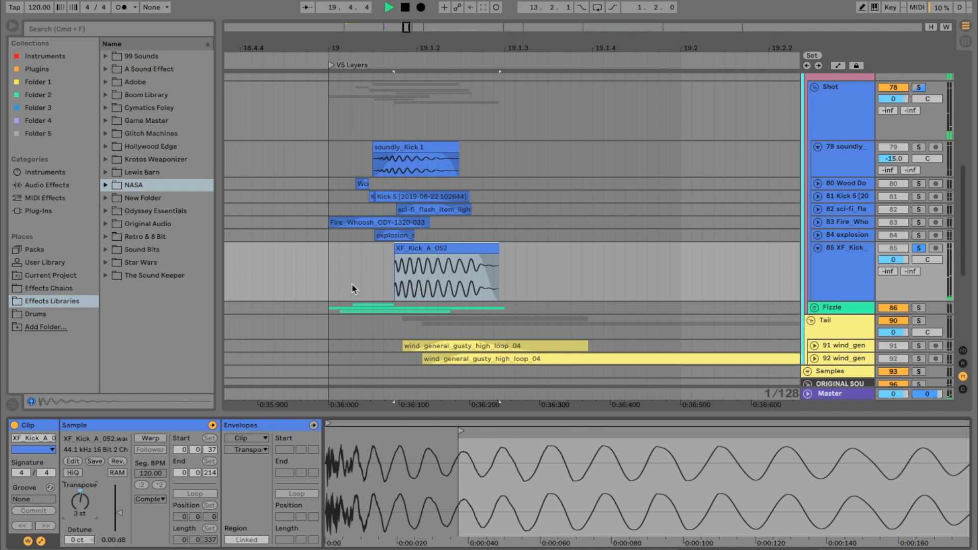
# - Audition the trimmed XF_Kick_A_052 clip soloed, starting playback just before the clip and from bar 19
pyautogui.click(355, 267)
pyautogui.press('space')
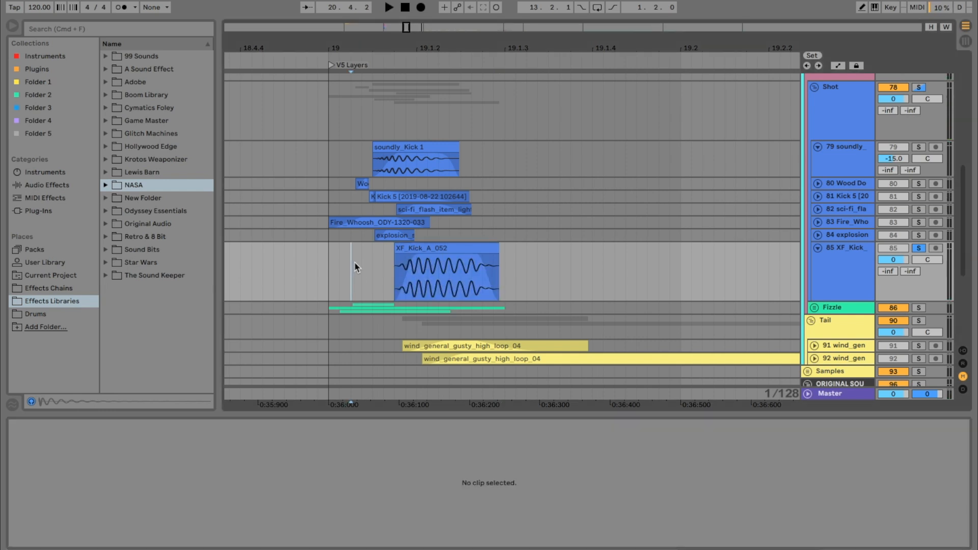
pyautogui.press('space')
pyautogui.press('space')
pyautogui.click(329, 262)
pyautogui.press('space')
pyautogui.press('space')
pyautogui.press('space')
# - Clear the XF_Kick solo and compare the full mix with that track muted and active
pyautogui.click(919, 247)
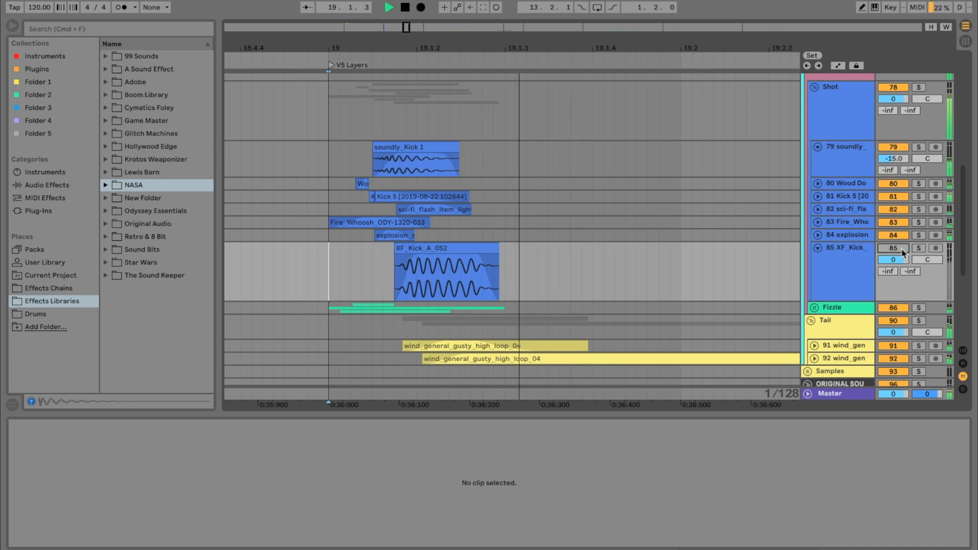
pyautogui.press('space')
pyautogui.click(714, 287)
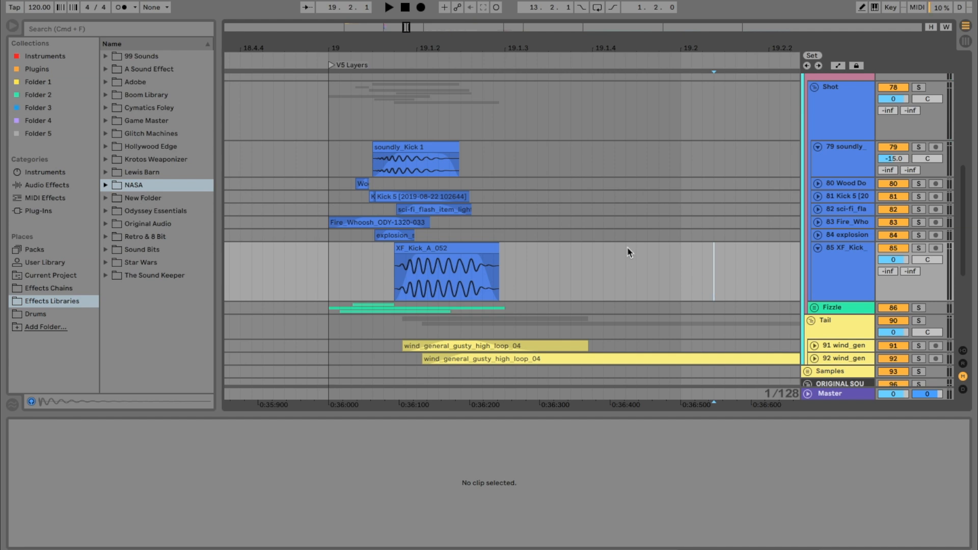
# - Select the soundly_Kick 1 and XF_Kick_A_052 clips together and expand the Kick 5 track to compare all three waveforms
pyautogui.click(435, 174)
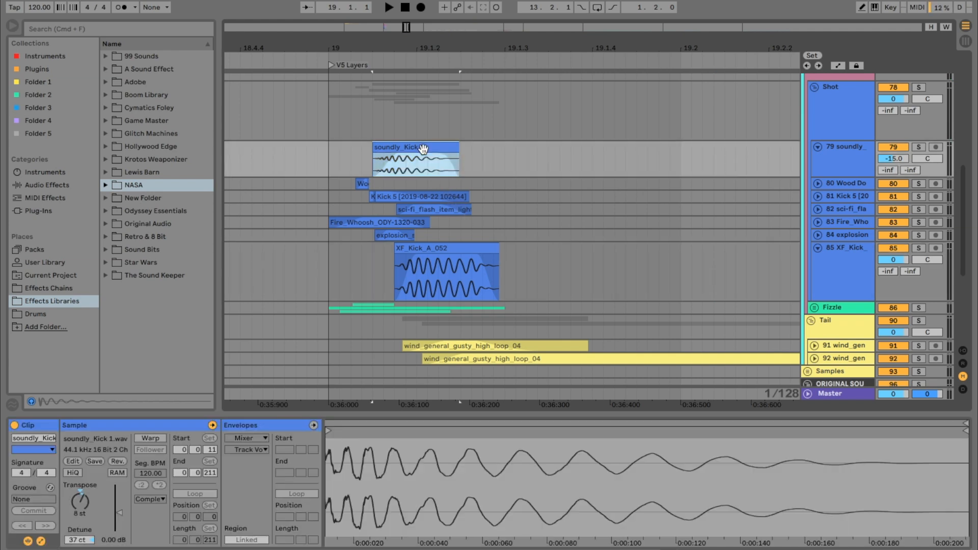
pyautogui.keyDown('super'); pyautogui.click(469, 250); pyautogui.keyUp('super')
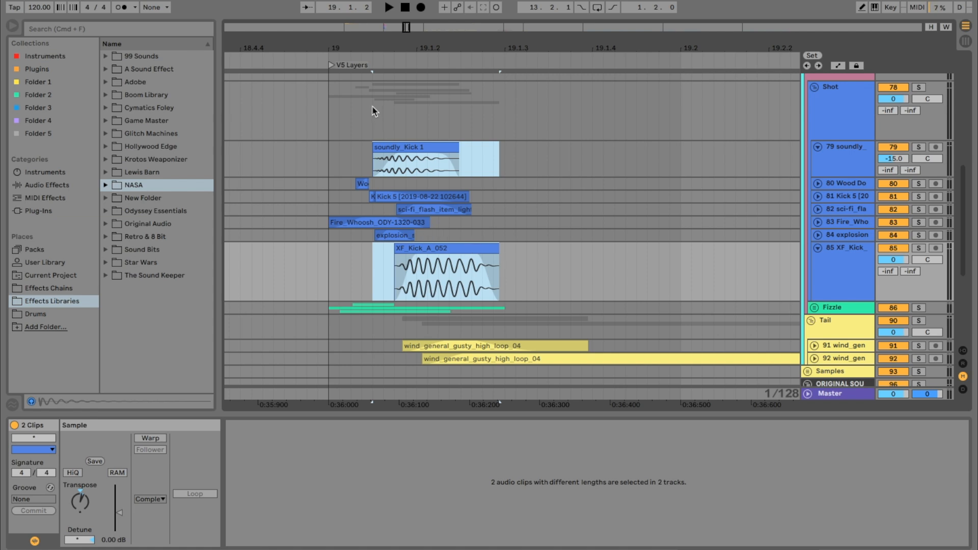
pyautogui.moveTo(382, 41); pyautogui.dragTo(386, 49)
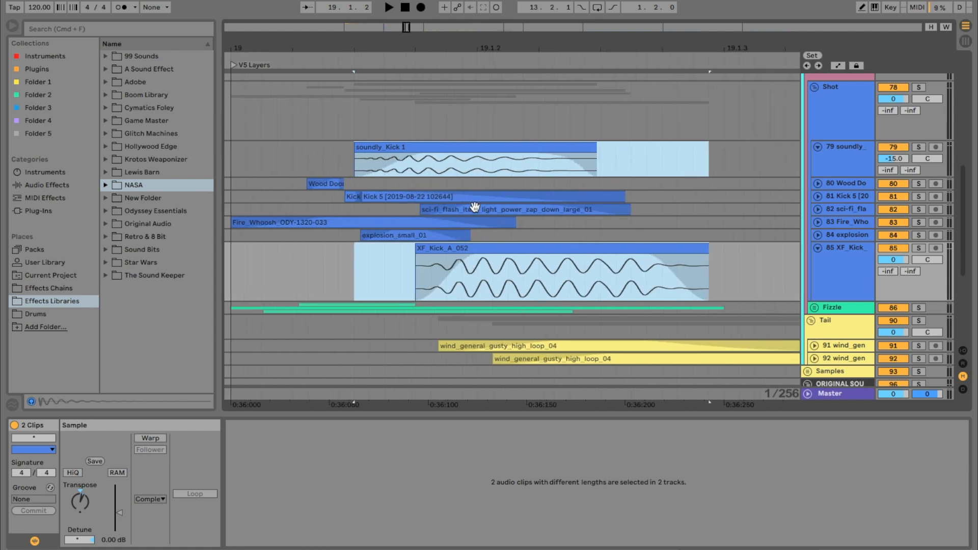
pyautogui.click(817, 196)
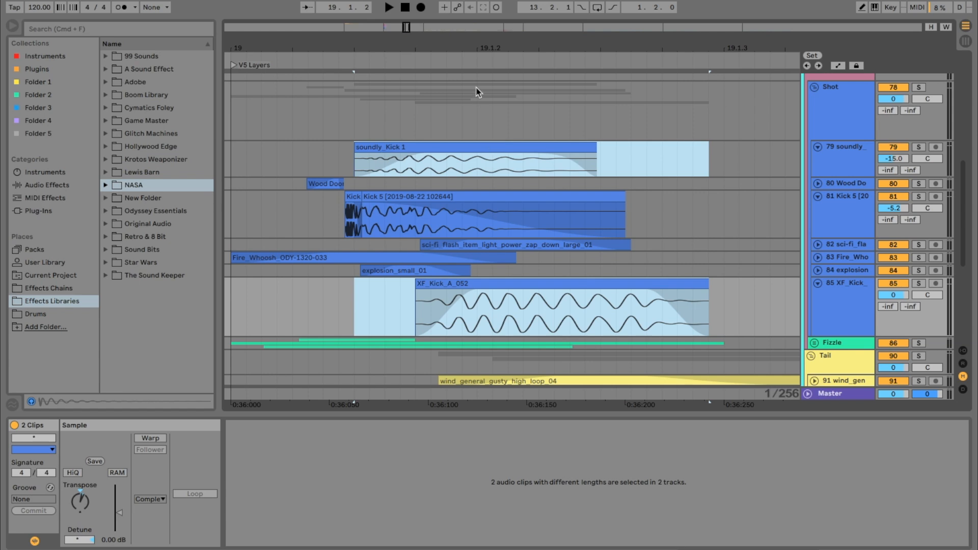
pyautogui.moveTo(490, 52); pyautogui.dragTo(490, 48)
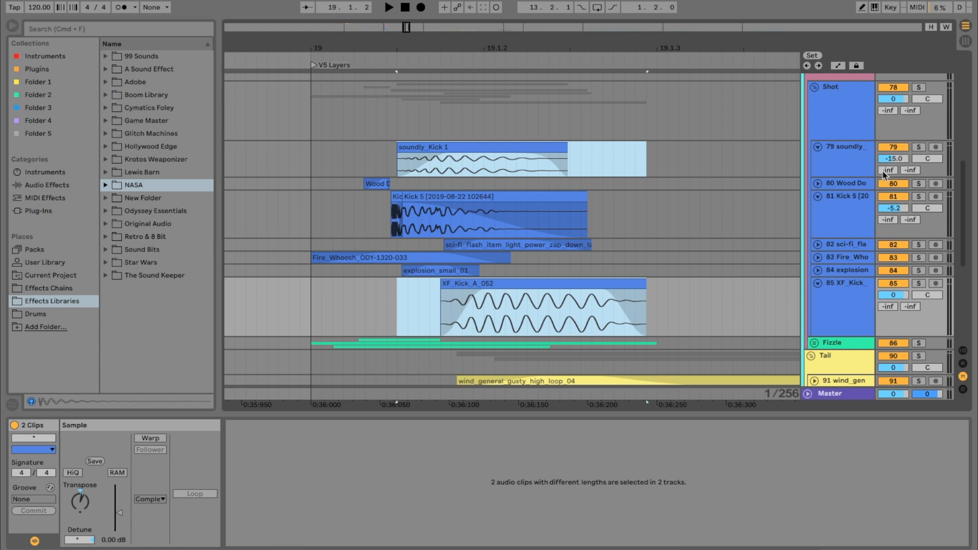
# - Expand the Wood Door track and select the Kick 5 clips for inspection
pyautogui.click(818, 184)
pyautogui.scroll(-2, 524, 222)
pyautogui.click(429, 186)
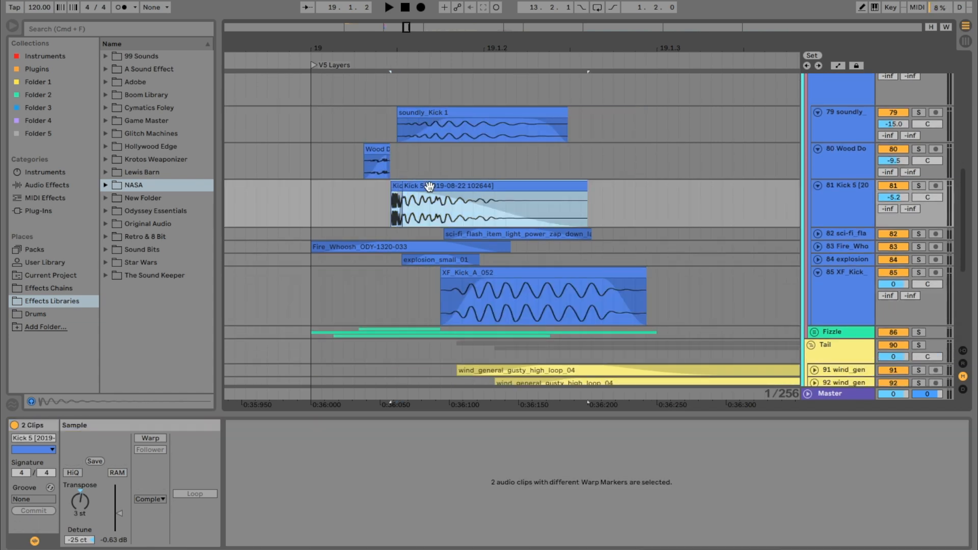
# - Duplicate the Kick 5 track and shift the copied clips slightly later than the originals
pyautogui.click(843, 195)
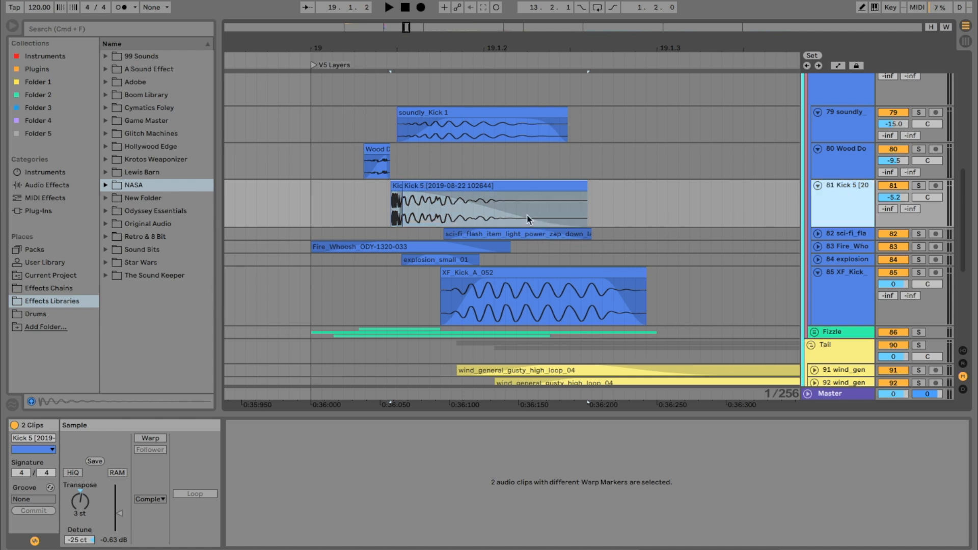
pyautogui.press('super+d')
pyautogui.moveTo(635, 240); pyautogui.dragTo(433, 238)
pyautogui.click(407, 235)
pyautogui.click(396, 234)
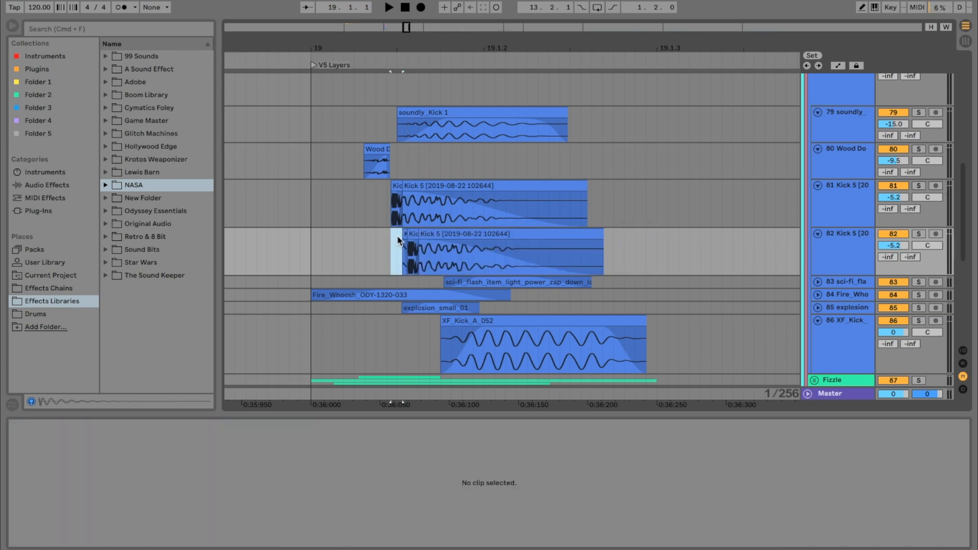
# - Clear the leftover fragment on the duplicate Kick 5 track and line its clips up with the originals above
pyautogui.click(404, 234)
pyautogui.click(406, 238)
pyautogui.moveTo(386, 238); pyautogui.dragTo(428, 241)
pyautogui.click(412, 234)
pyautogui.keyDown('shift'); pyautogui.click(433, 234); pyautogui.keyUp('shift')
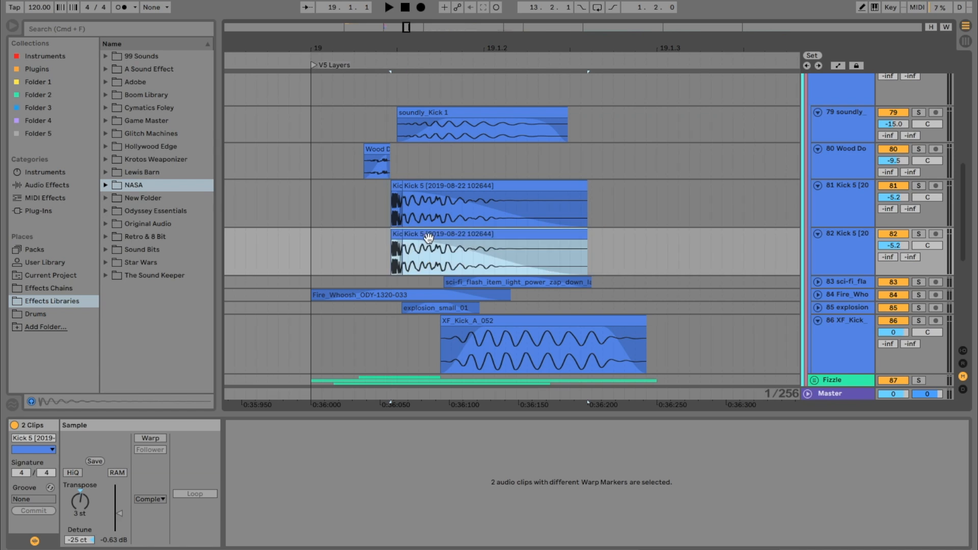
# - Undo the realignment and delete the duplicate Kick 5 track
pyautogui.press('super+z')
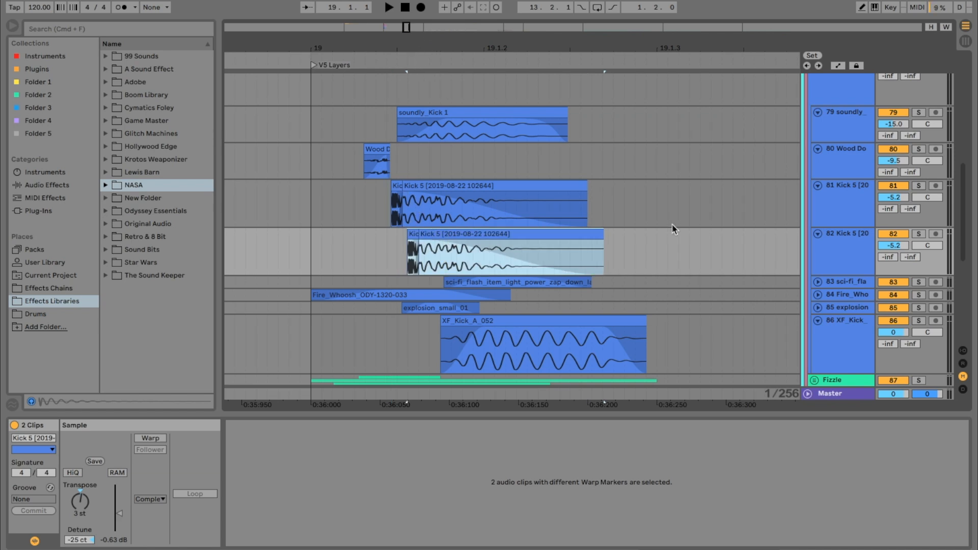
pyautogui.click(851, 255)
pyautogui.press('BackSpace')
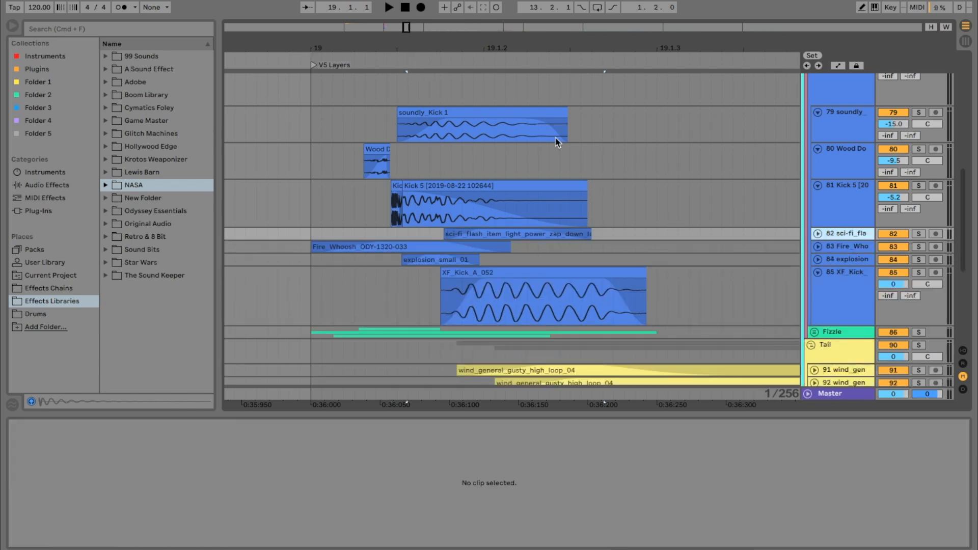
# - Extend the start of the soundly_Kick 1 clip back towards bar 19, and undo the extension
pyautogui.click(448, 121)
pyautogui.moveTo(398, 113); pyautogui.dragTo(315, 114)
pyautogui.press('super+z')
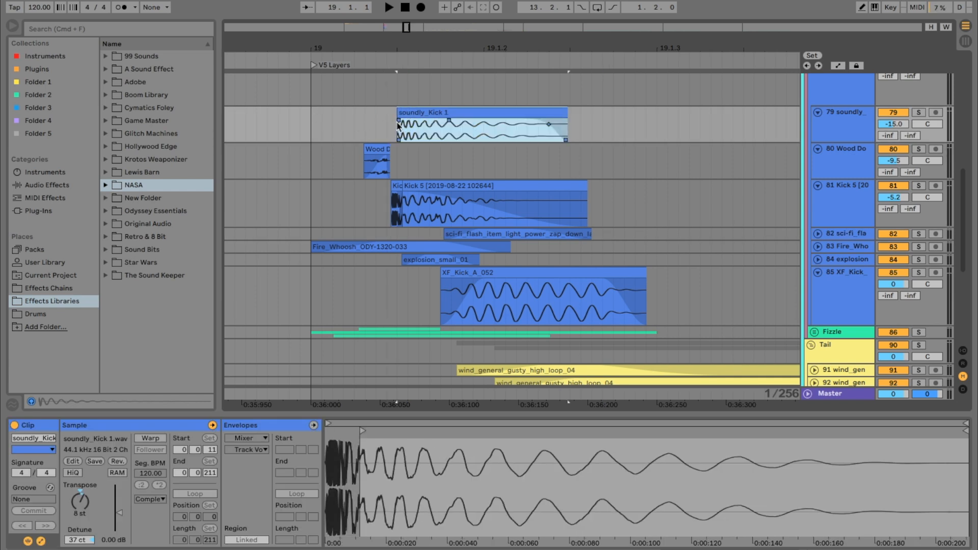
# - Select the Kick 5, soundly_Kick 1 and XF_Kick_A_052 clips, including a range across all Shot tracks, to compare their waveforms
pyautogui.click(394, 186)
pyautogui.keyDown('shift'); pyautogui.click(432, 187); pyautogui.keyUp('shift')
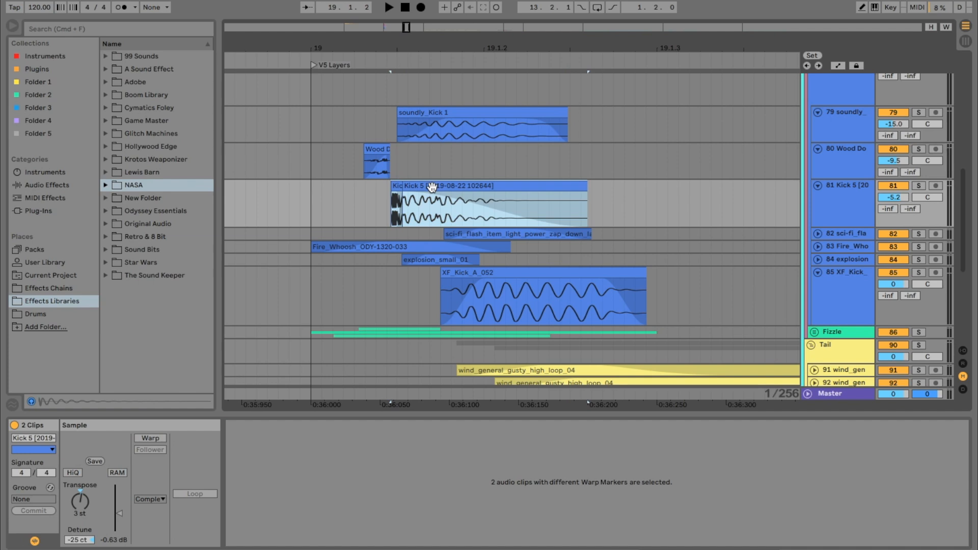
pyautogui.click(480, 112)
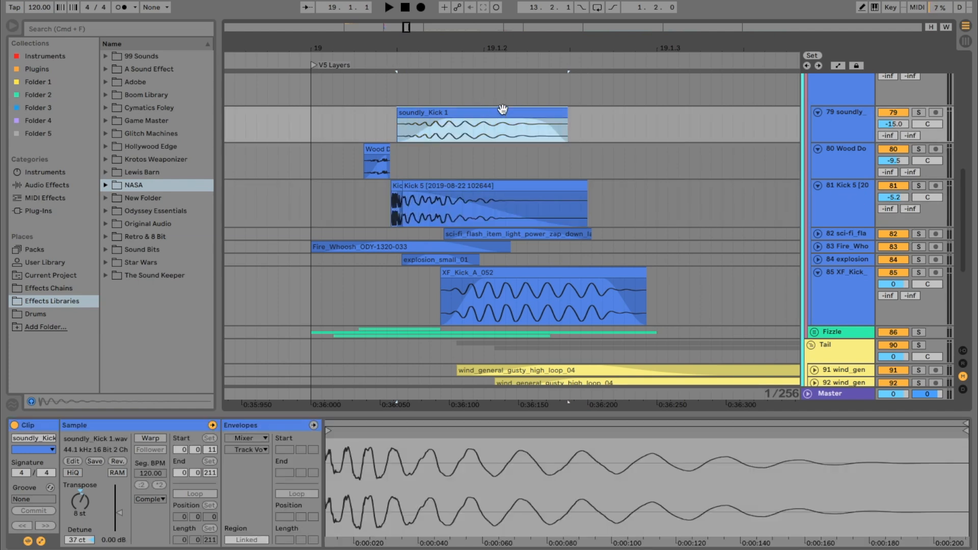
pyautogui.keyDown('shift'); pyautogui.click(539, 275); pyautogui.keyUp('shift')
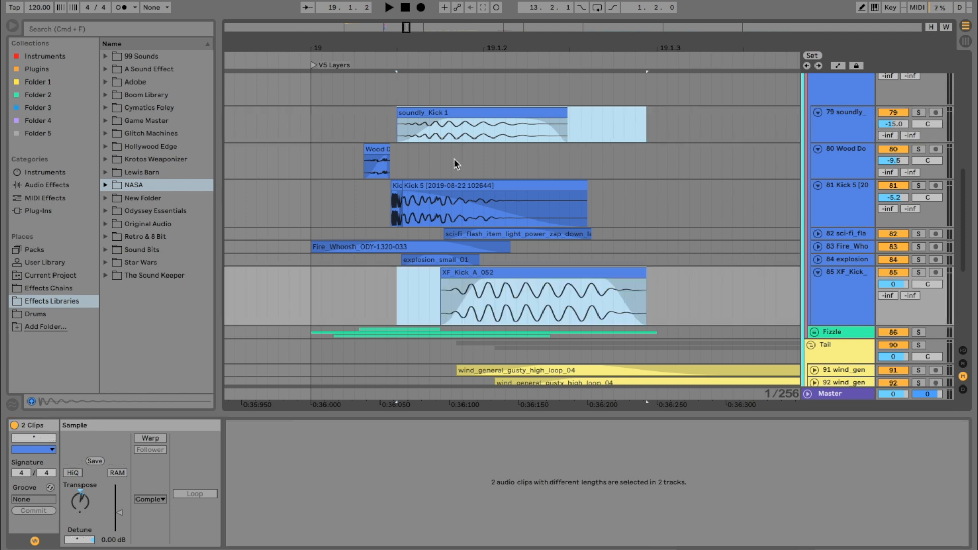
pyautogui.click(452, 160)
pyautogui.moveTo(377, 275)
pyautogui.mouseDown()
pyautogui.moveTo(732, 307)
pyautogui.moveTo(653, 128)
pyautogui.moveTo(668, 172)
pyautogui.mouseUp()
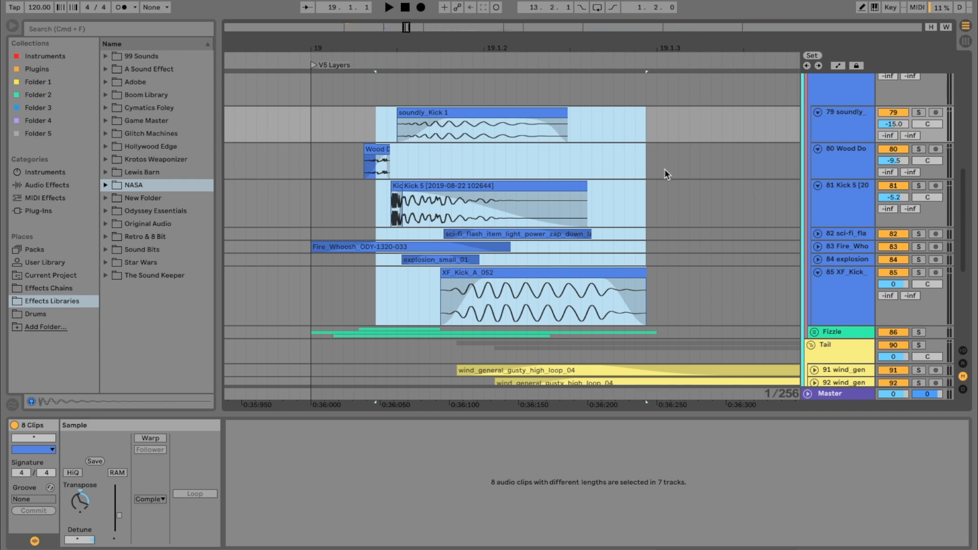
pyautogui.click(667, 172)
# - Collapse the soundly_Kick 1, XF_Kick, Kick 5 and Wood Door tracks, and fold up the Shot group
pyautogui.click(818, 113)
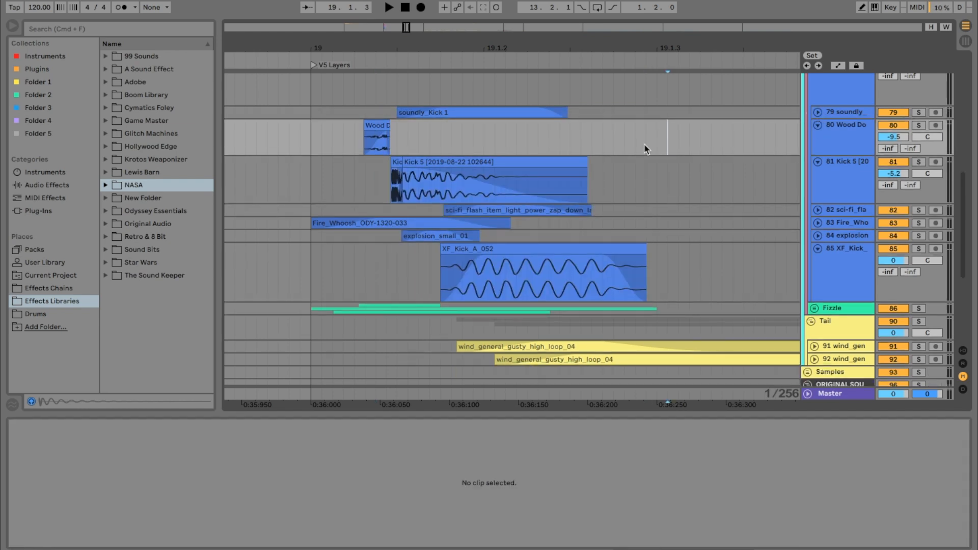
pyautogui.moveTo(570, 42); pyautogui.dragTo(492, 48)
pyautogui.click(817, 248)
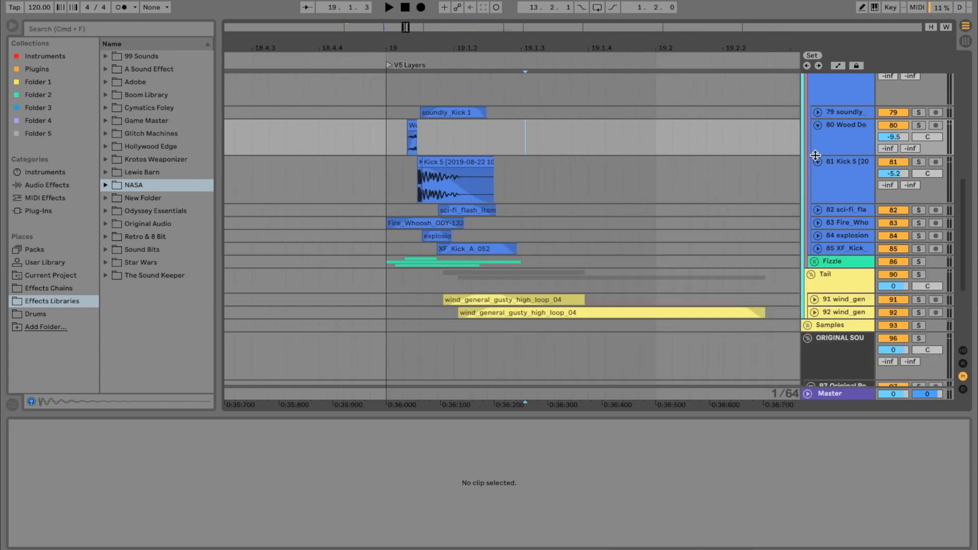
pyautogui.click(818, 161)
pyautogui.click(817, 126)
pyautogui.scroll(3, 817, 130)
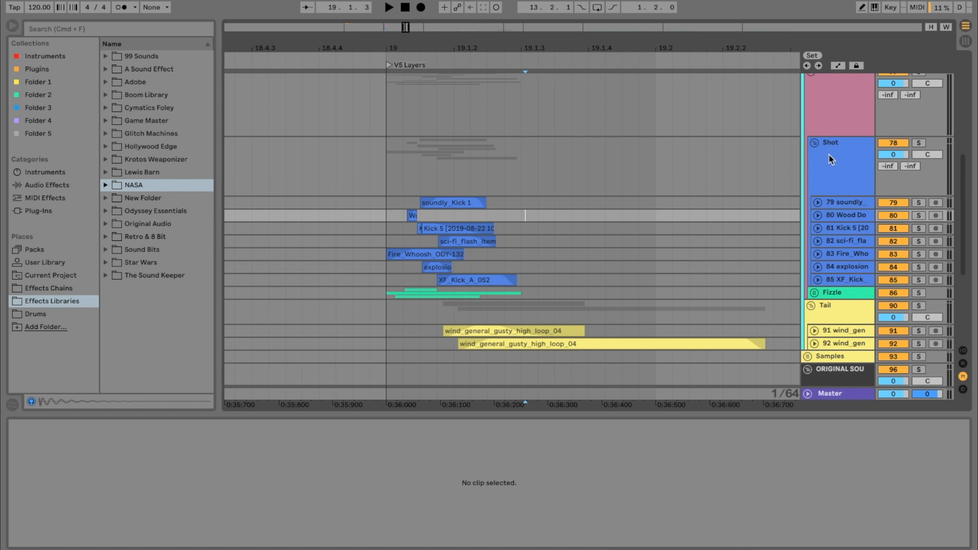
pyautogui.click(814, 142)
# - Unfold the Fizzle group and expand its sci-fi_flash and two Synth Energy Zaps tracks
pyautogui.click(813, 167)
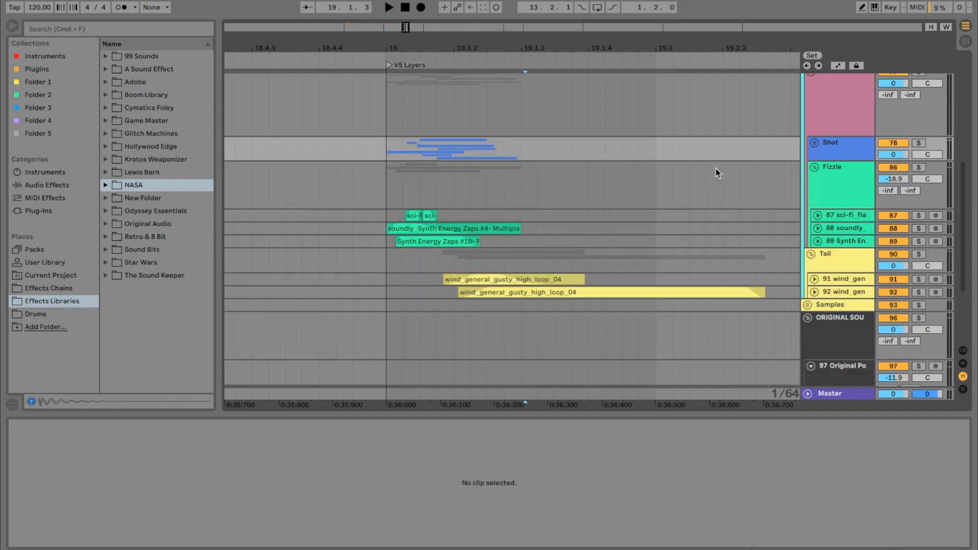
pyautogui.scroll(-1, 589, 164)
pyautogui.click(818, 235)
pyautogui.click(818, 222)
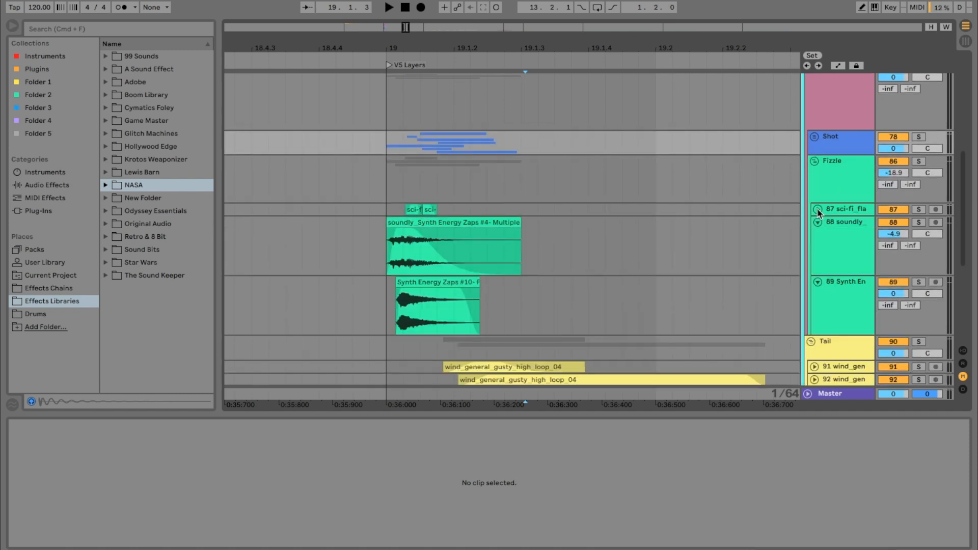
pyautogui.click(818, 210)
# - Solo the Fizzle group, raise its volume to -0.4 dB and audition it from bar 19
pyautogui.click(919, 162)
pyautogui.moveTo(893, 174); pyautogui.dragTo(893, 150)
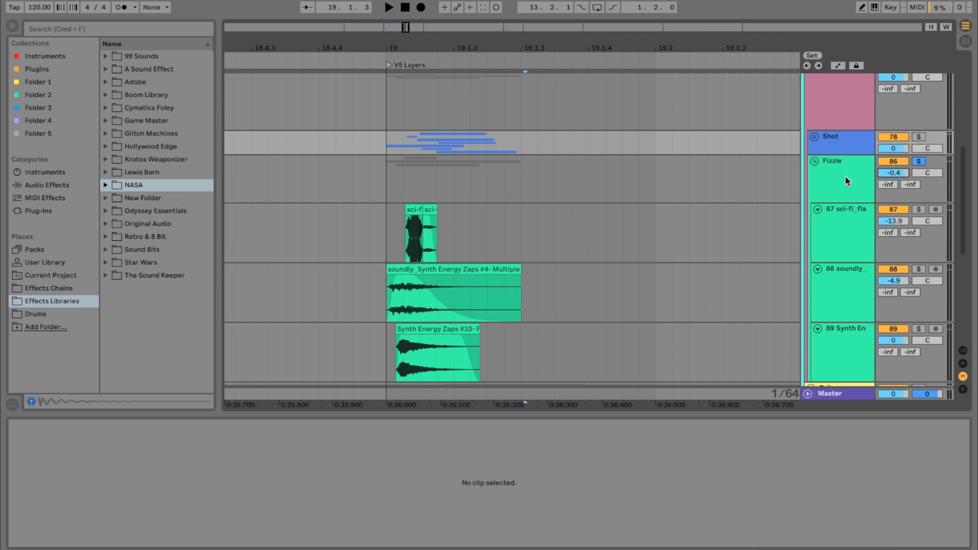
pyautogui.click(392, 181)
pyautogui.press('space')
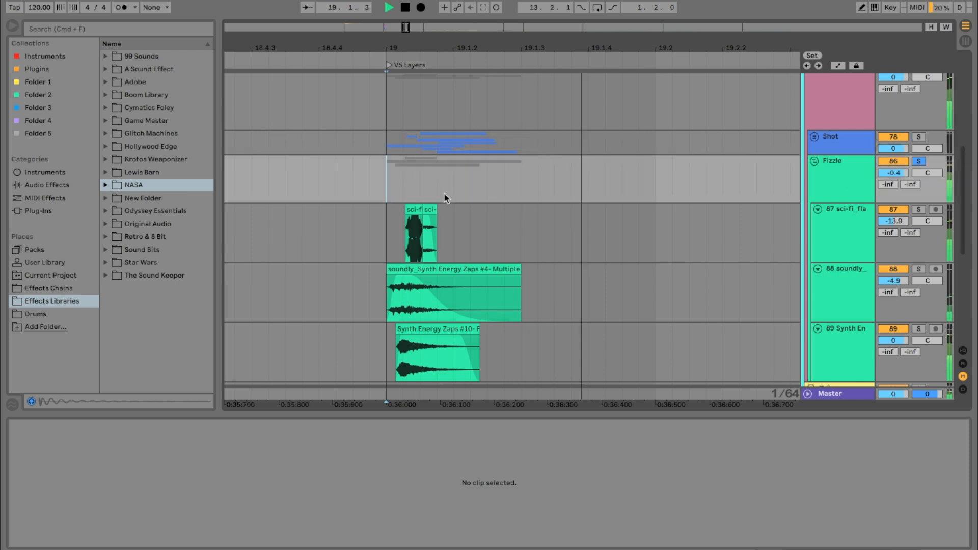
pyautogui.press('space')
# - Inspect the EQ Eight, Compressor and Utility settings on Fizzle's sci-fi_flash and Synth Energy Zaps #4 tracks
pyautogui.scroll(-3, 457, 195)
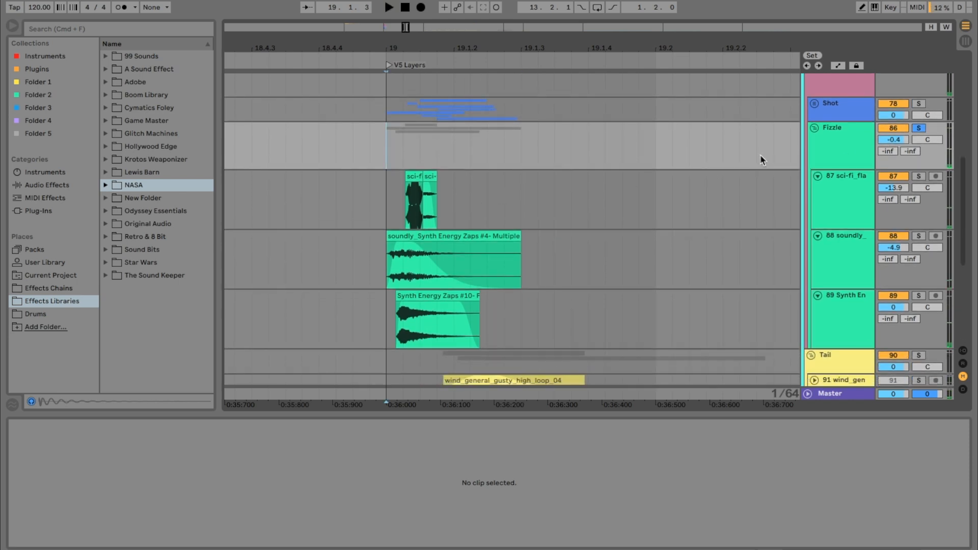
pyautogui.doubleClick(846, 146)
pyautogui.click(832, 186)
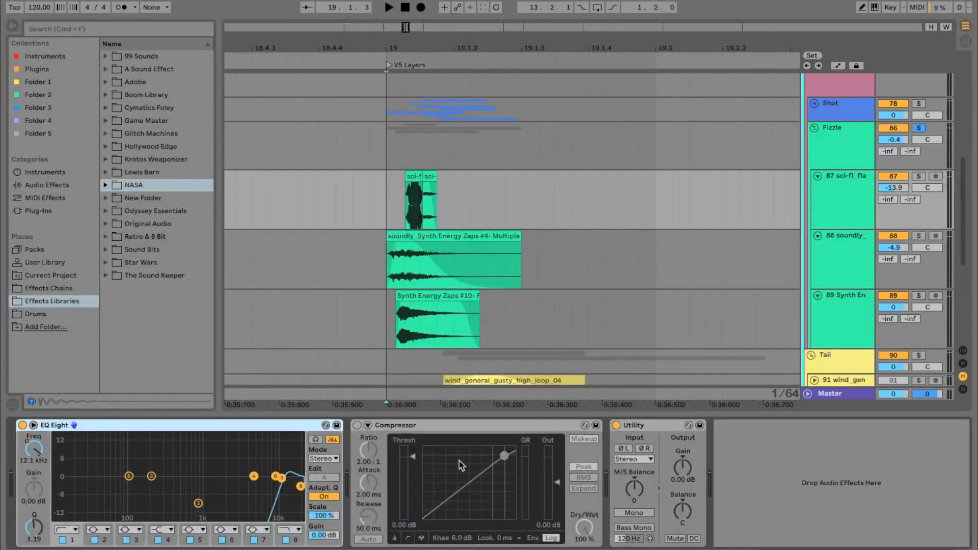
pyautogui.click(844, 247)
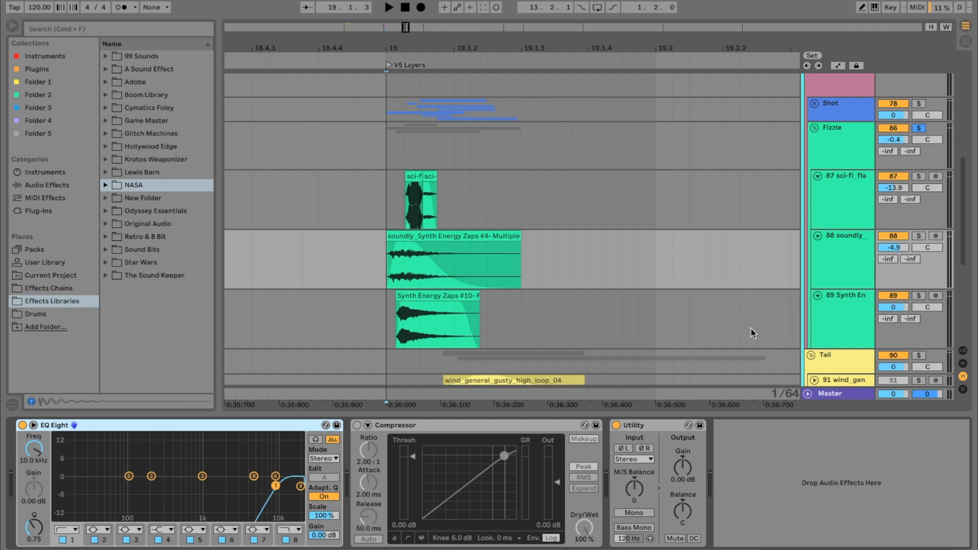
# - Audition the sci-fi_flash track soloed within the Fizzle group
pyautogui.click(919, 175)
pyautogui.press('space')
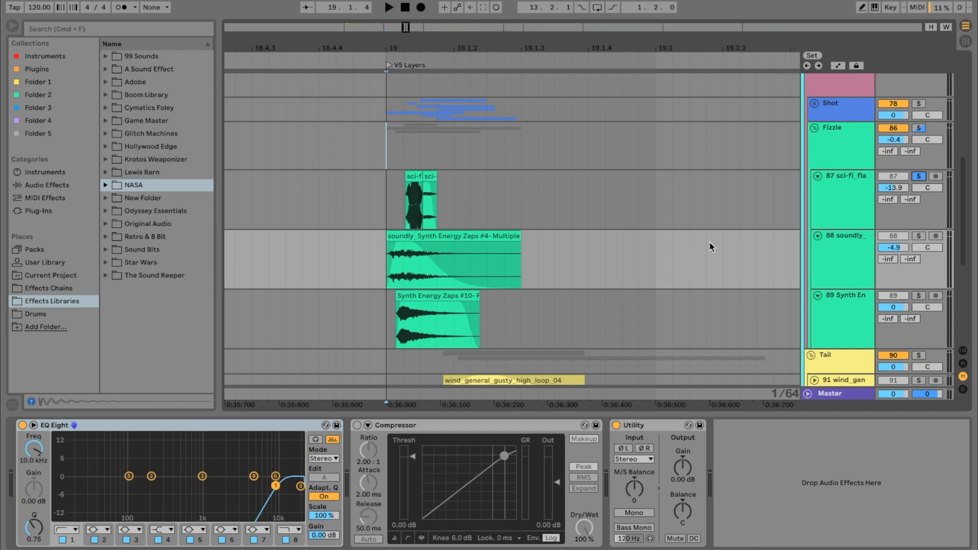
pyautogui.moveTo(409, 43)
pyautogui.mouseDown()
pyautogui.moveTo(390, 102)
pyautogui.moveTo(410, 43)
pyautogui.moveTo(410, 54)
pyautogui.mouseUp()
pyautogui.click(918, 296)
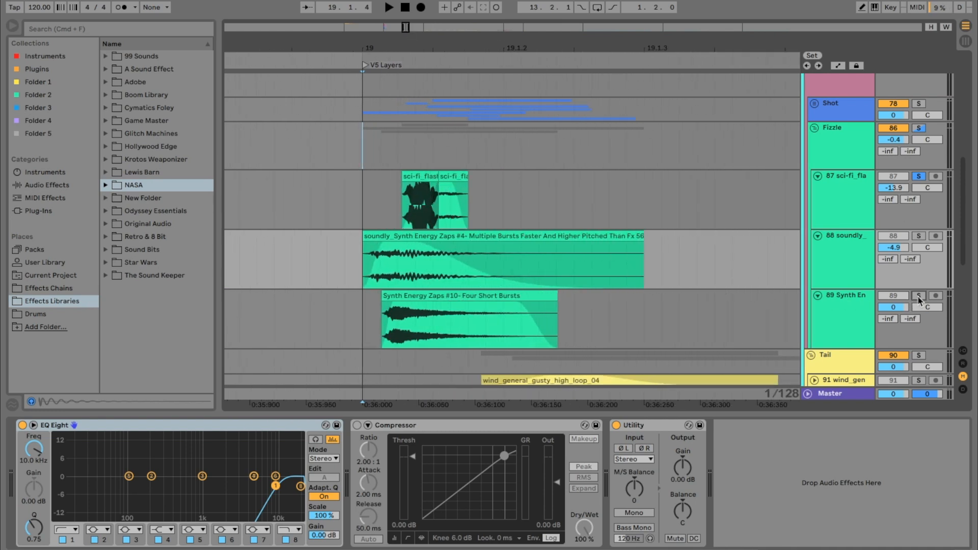
pyautogui.press('space')
pyautogui.press('space')
# - Solo the Synth Energy Zaps #4 track and play it several times from bar 19
pyautogui.click(919, 236)
pyautogui.press('space')
pyautogui.press('space')
pyautogui.press('space')
pyautogui.press('space')
pyautogui.press('space')
pyautogui.press('space')
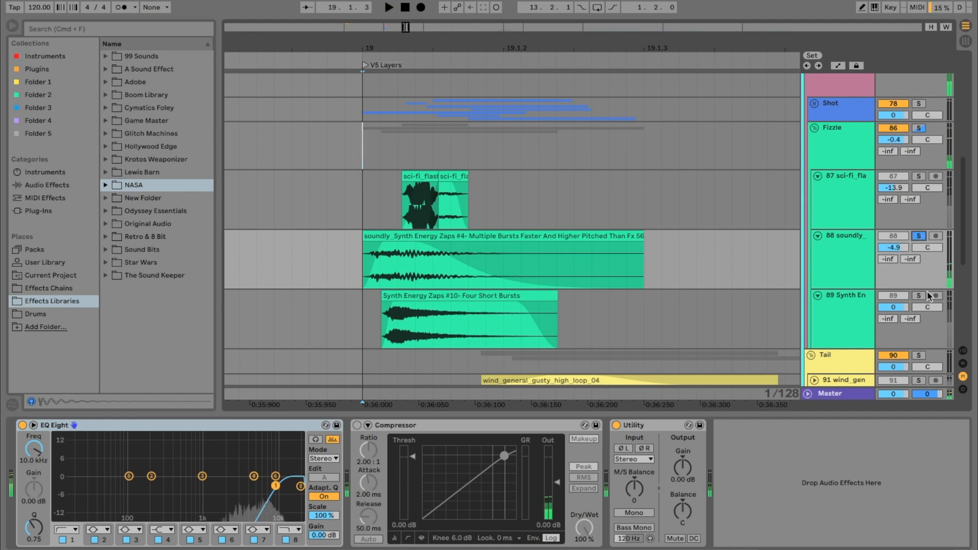
# - Solo the Synth Energy Zaps #10 track and play it repeatedly
pyautogui.click(918, 296)
pyautogui.press('space')
pyautogui.press('space')
pyautogui.press('space')
pyautogui.press('space')
# - Compare the Synth Energy Zaps #4 layer again, and replay the whole Fizzle group without individual track solos
pyautogui.click(919, 236)
pyautogui.press('space')
pyautogui.press('space')
pyautogui.click(920, 236)
pyautogui.press('space')
pyautogui.press('space')
pyautogui.click(918, 128)
pyautogui.press('space')
pyautogui.press('space')
pyautogui.press('space')
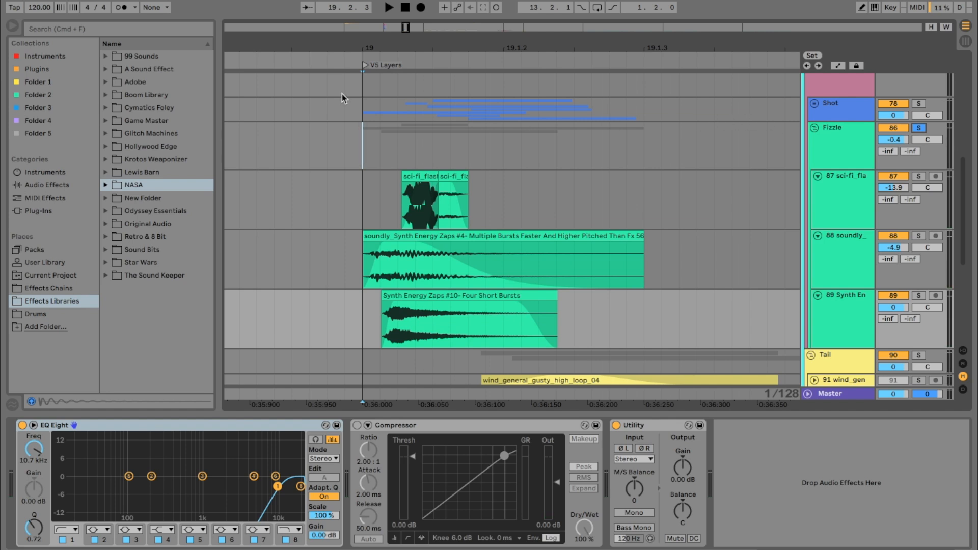
# - Clear the Fizzle solo and select a section of the Shot group to view its effects
pyautogui.click(918, 128)
pyautogui.moveTo(479, 53); pyautogui.dragTo(452, 28)
pyautogui.click(375, 148)
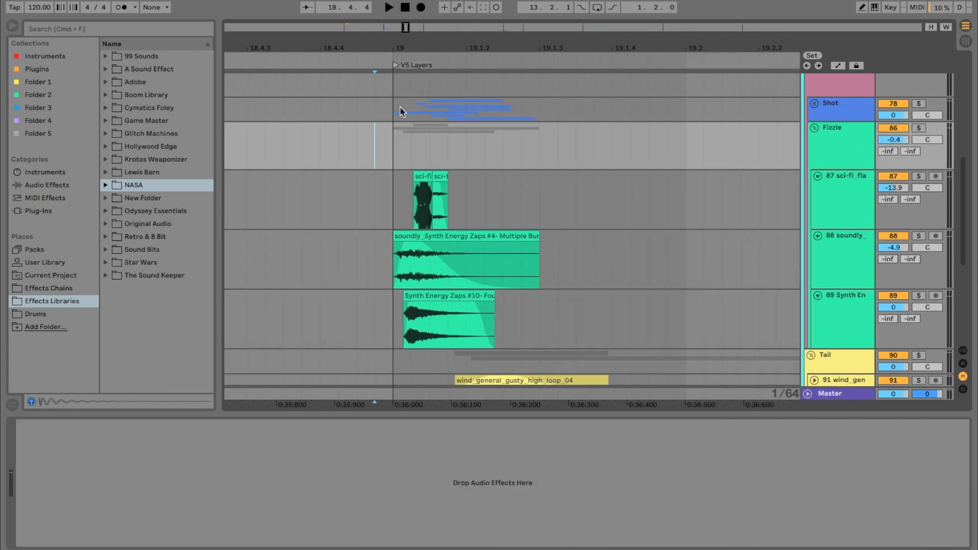
pyautogui.click(412, 109)
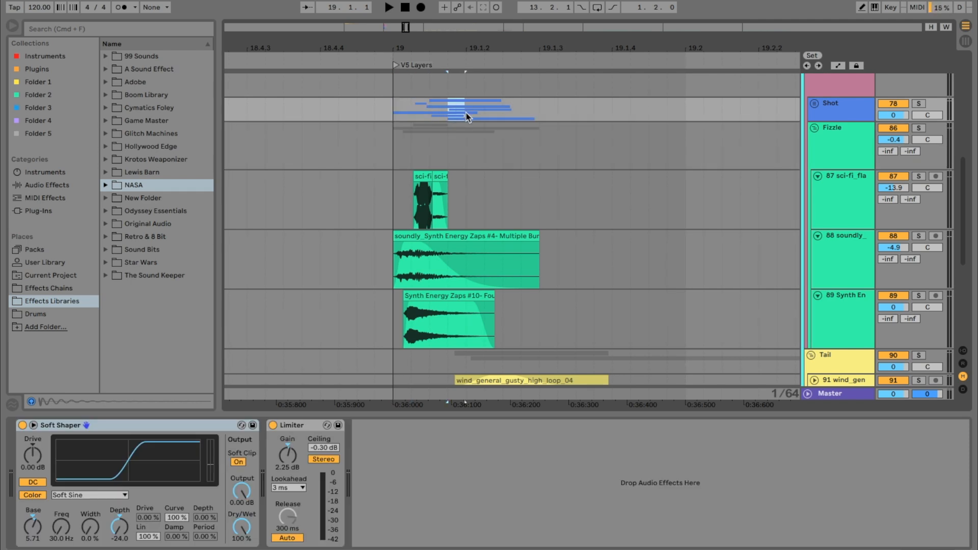
# - Audition Fizzle soloed from bar 19, together with the Shot group, and with Fizzle muted
pyautogui.click(392, 156)
pyautogui.click(918, 129)
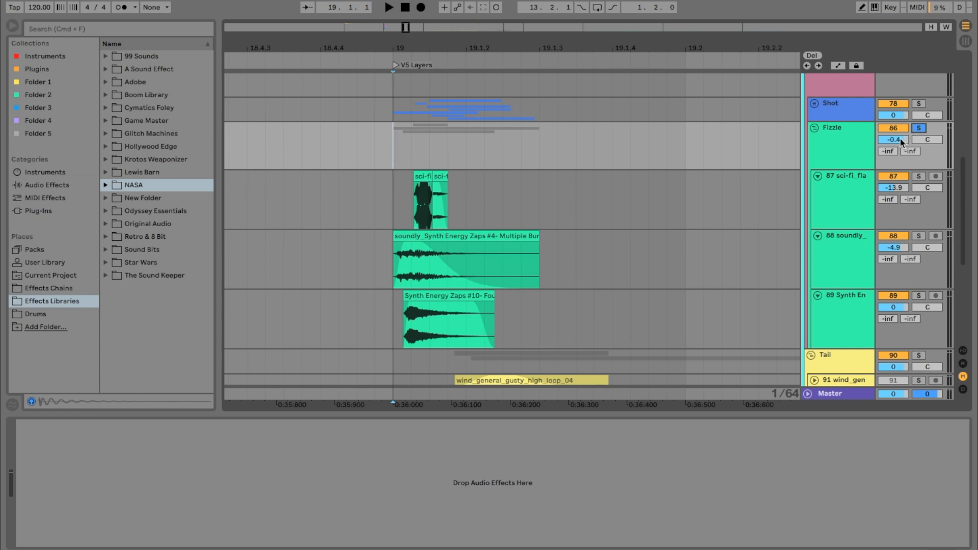
pyautogui.press('space')
pyautogui.click(923, 105)
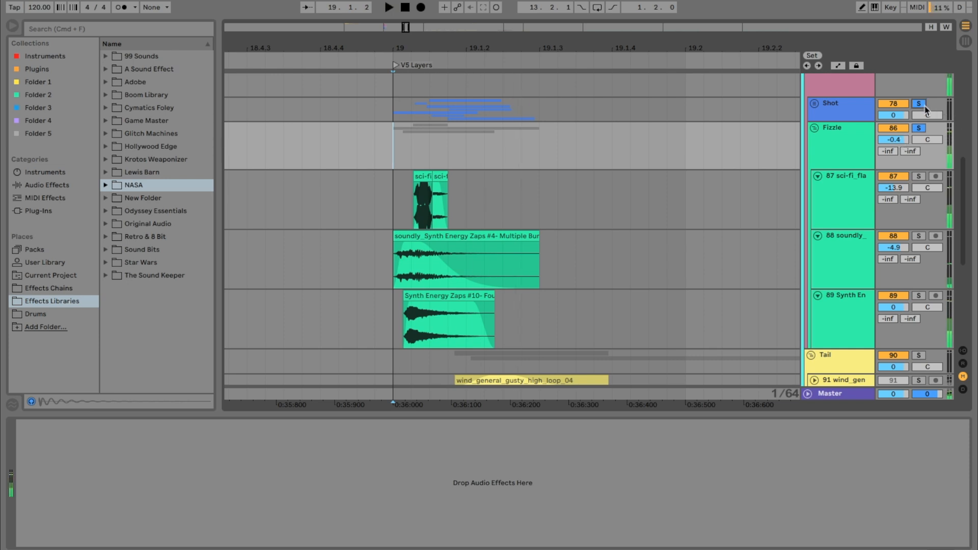
pyautogui.click(899, 130)
pyautogui.press('space')
pyautogui.click(917, 128)
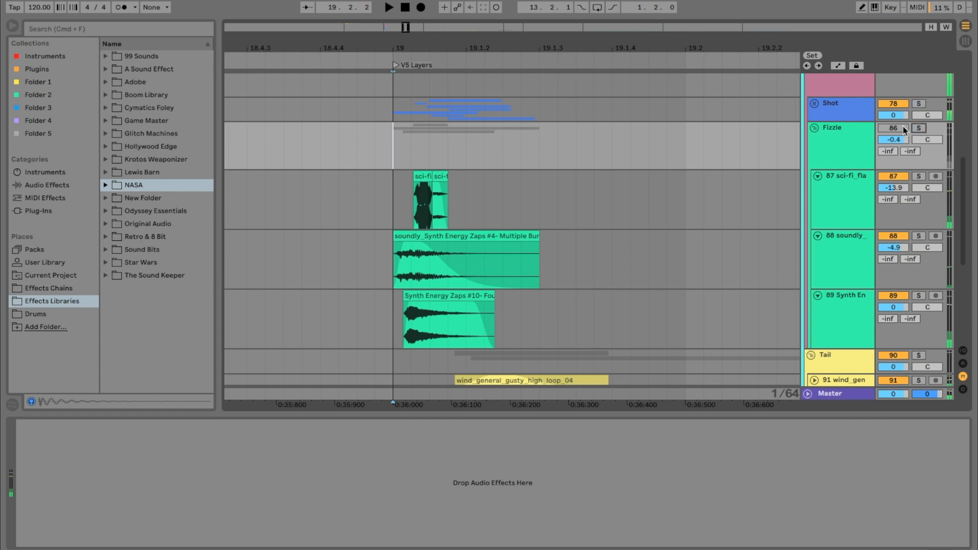
# - Solo the Shot and Fizzle groups together and toggle Fizzle between playbacks to compare its contribution
pyautogui.click(919, 104)
pyautogui.click(919, 128)
pyautogui.press('space')
pyautogui.click(899, 129)
pyautogui.press('space')
pyautogui.press('space')
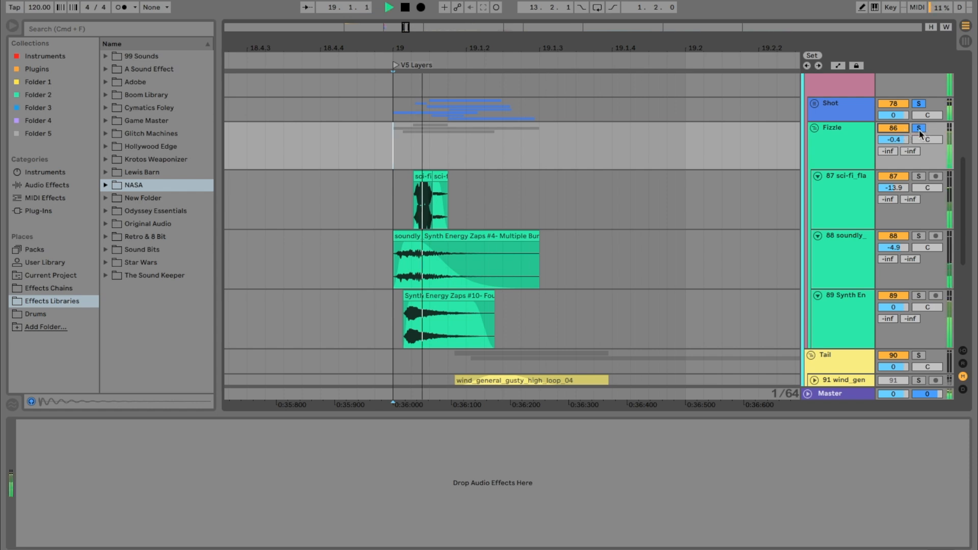
pyautogui.click(920, 129)
pyautogui.click(920, 128)
pyautogui.press('space')
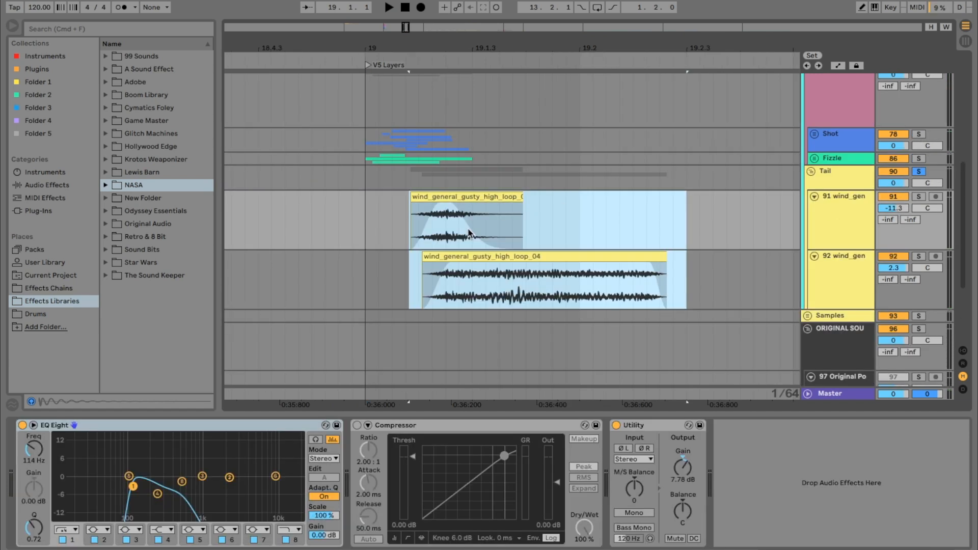
# - Show the Tail group's effects and set the Auto Pan Phase to 180°
pyautogui.click(385, 219)
pyautogui.moveTo(412, 213)
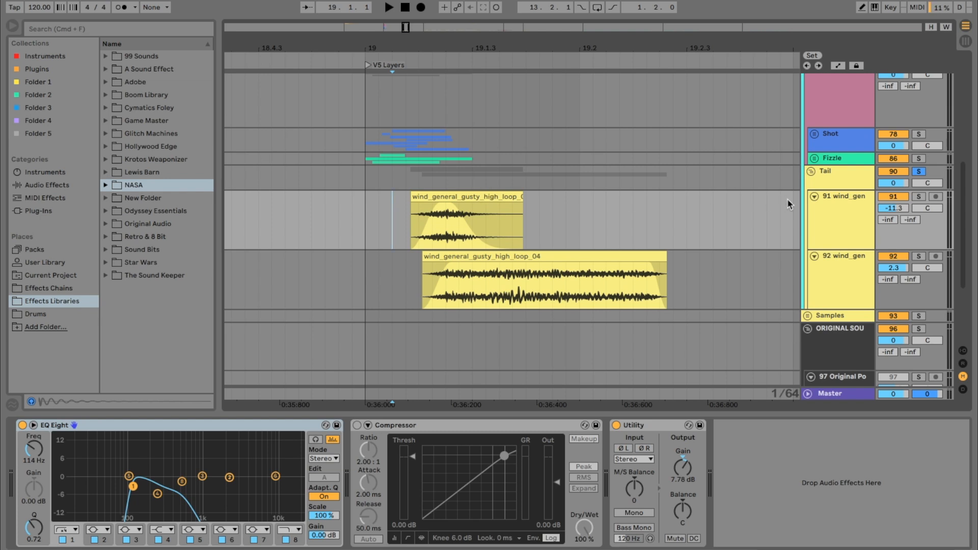
pyautogui.click(829, 173)
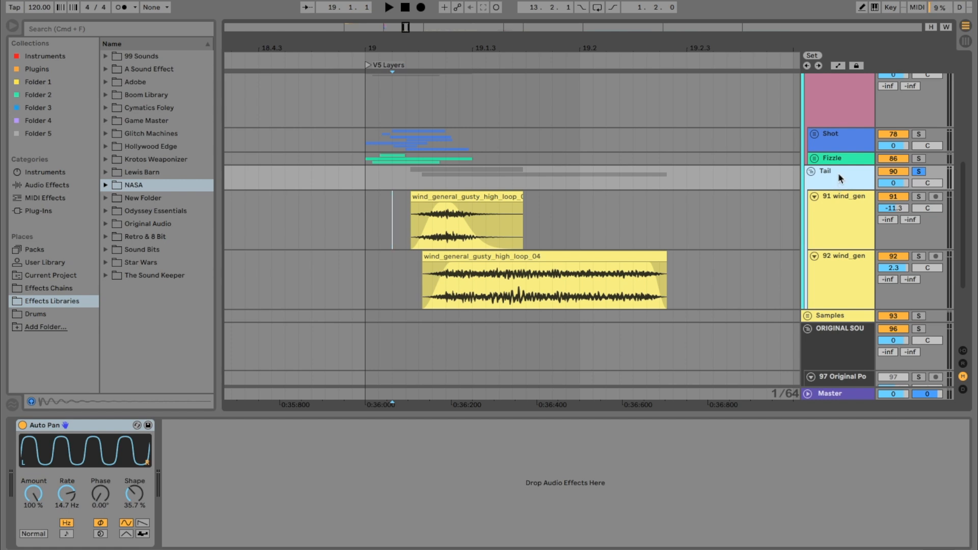
pyautogui.click(86, 427)
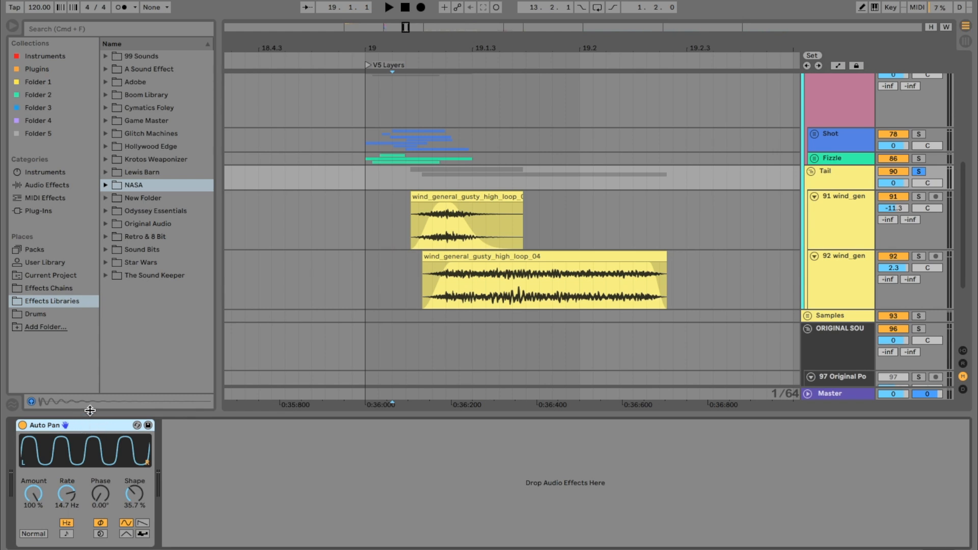
pyautogui.moveTo(100, 494); pyautogui.dragTo(100, 469)
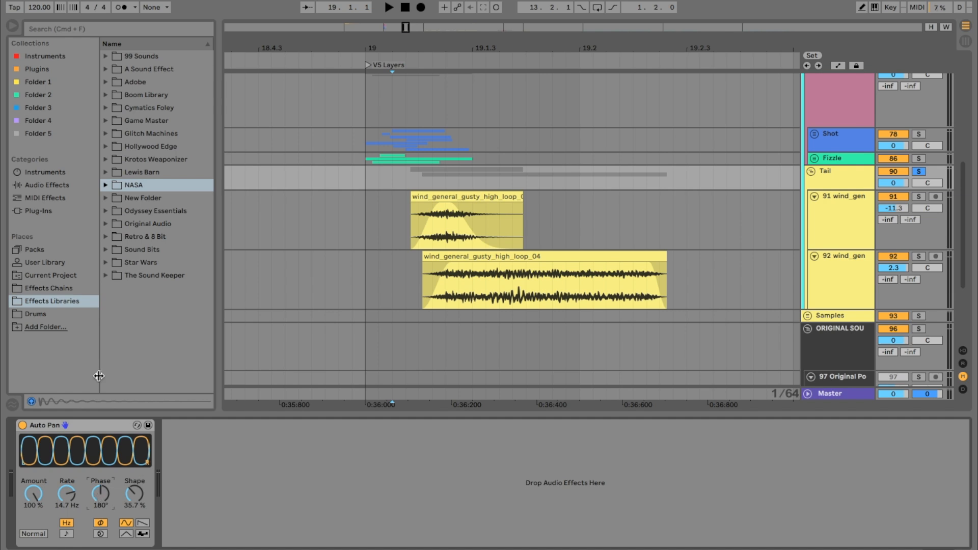
# - Set the Tail group's Auto Pan Phase to 0°, and undo a trial change to its Rate
pyautogui.click(53, 422)
pyautogui.moveTo(95, 503); pyautogui.dragTo(96, 529)
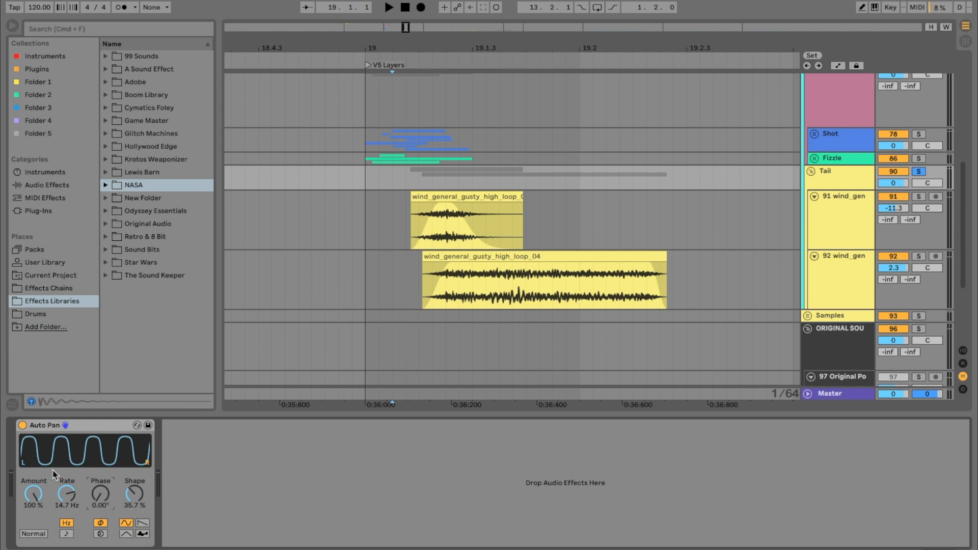
pyautogui.moveTo(63, 493)
pyautogui.mouseDown()
pyautogui.moveTo(63, 533)
pyautogui.moveTo(63, 488)
pyautogui.mouseUp()
pyautogui.press('super+z')
# - Show the 91 wind track's effects and solo the 91 and 92 wind tracks in turn
pyautogui.moveTo(498, 215)
pyautogui.hscroll(2, 527, 218)
pyautogui.scroll(-1, 526, 219)
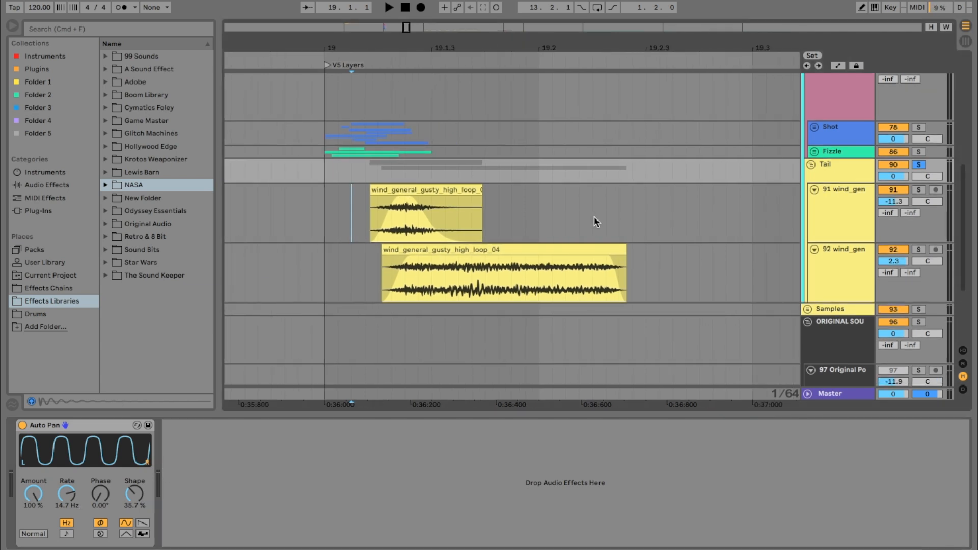
pyautogui.click(477, 201)
pyautogui.click(918, 190)
pyautogui.click(919, 249)
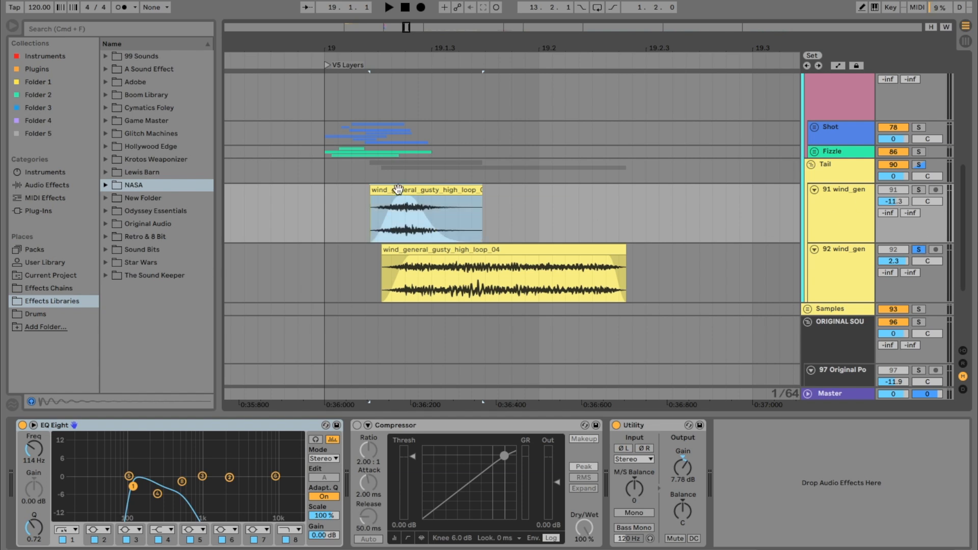
# - Highlight the Shot and Fizzle clips' time span, and compare the effects on the 92 and 91 wind tracks
pyautogui.click(346, 209)
pyautogui.moveTo(347, 204)
pyautogui.mouseDown()
pyautogui.moveTo(491, 203)
pyautogui.moveTo(365, 201)
pyautogui.mouseUp()
pyautogui.moveTo(327, 129); pyautogui.dragTo(436, 153)
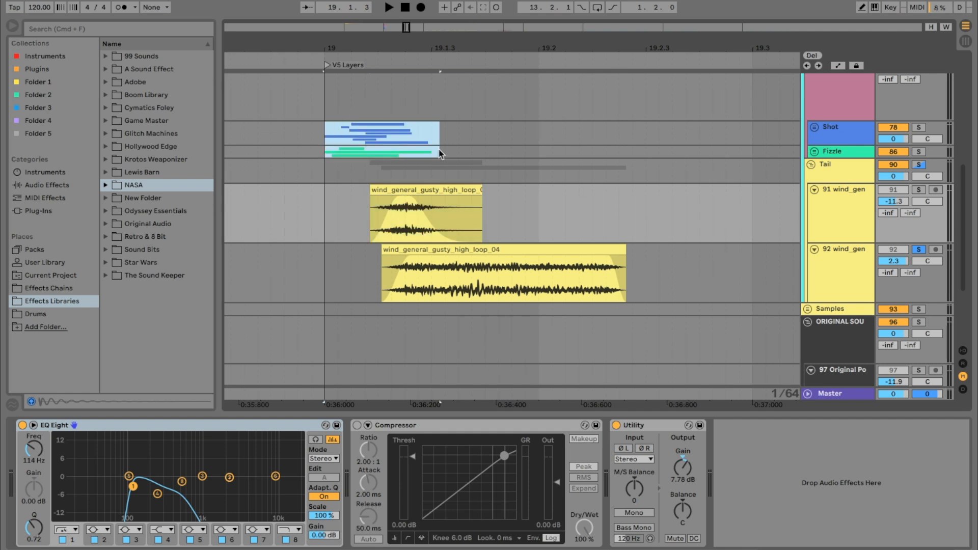
pyautogui.click(443, 257)
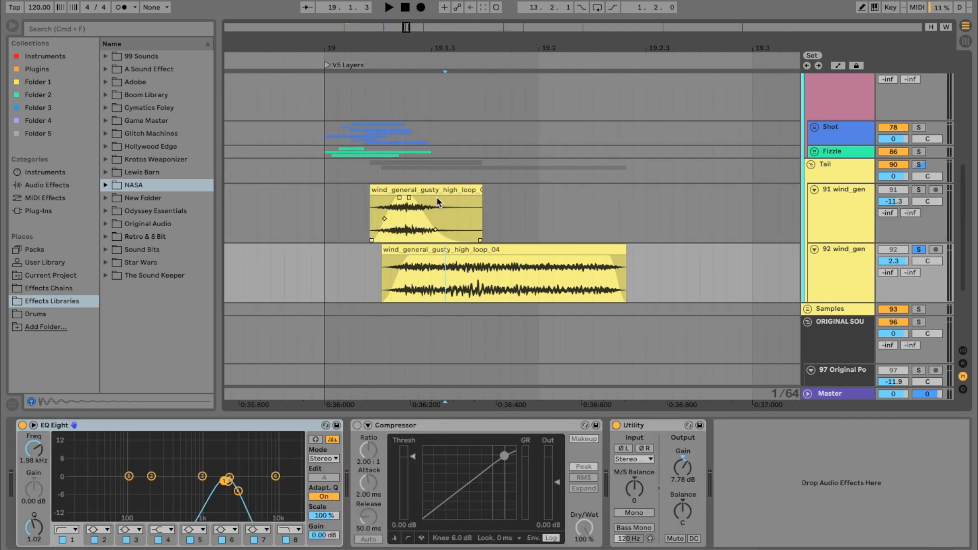
pyautogui.click(438, 202)
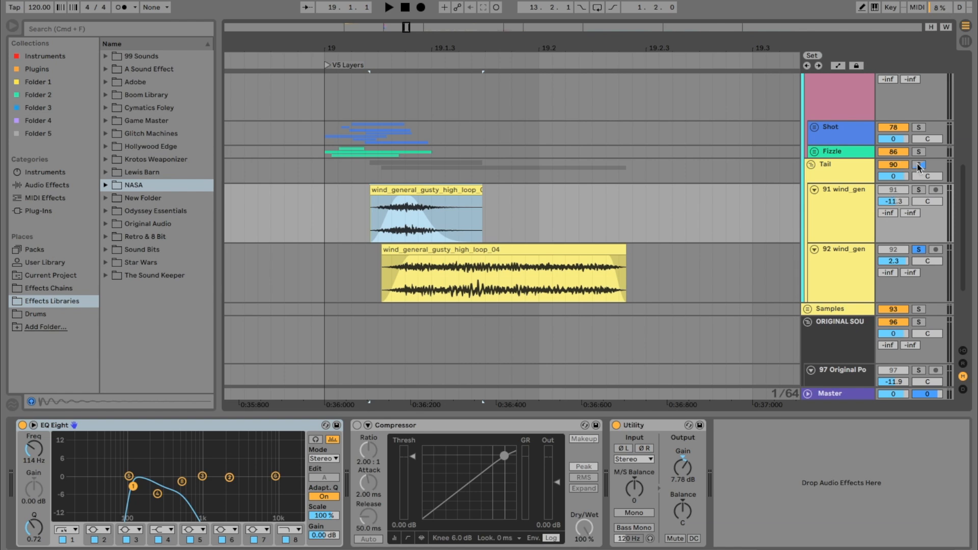
# - Clear the Tail solo and audition the full shot from bar 19 with the 91 wind track muted and unmuted
pyautogui.click(918, 165)
pyautogui.click(918, 165)
pyautogui.click(897, 189)
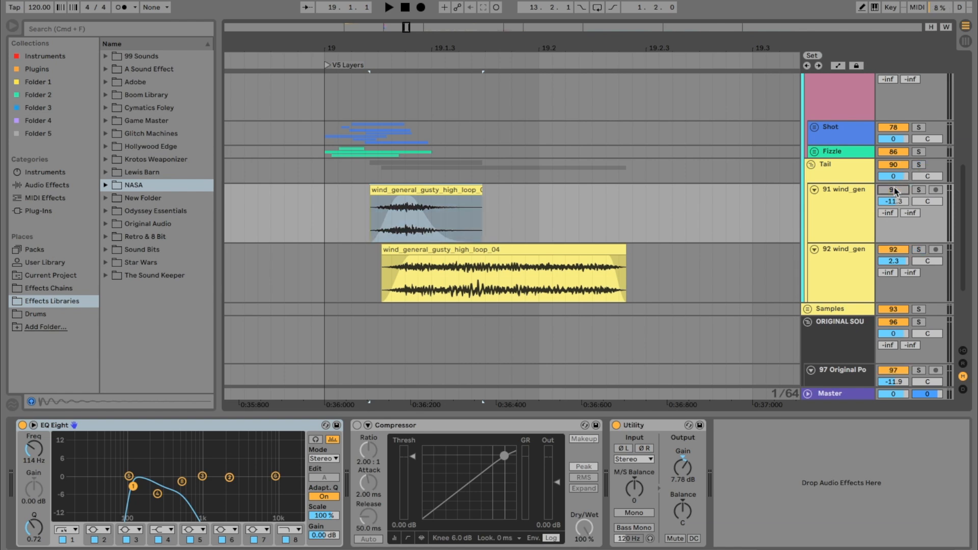
pyautogui.click(326, 212)
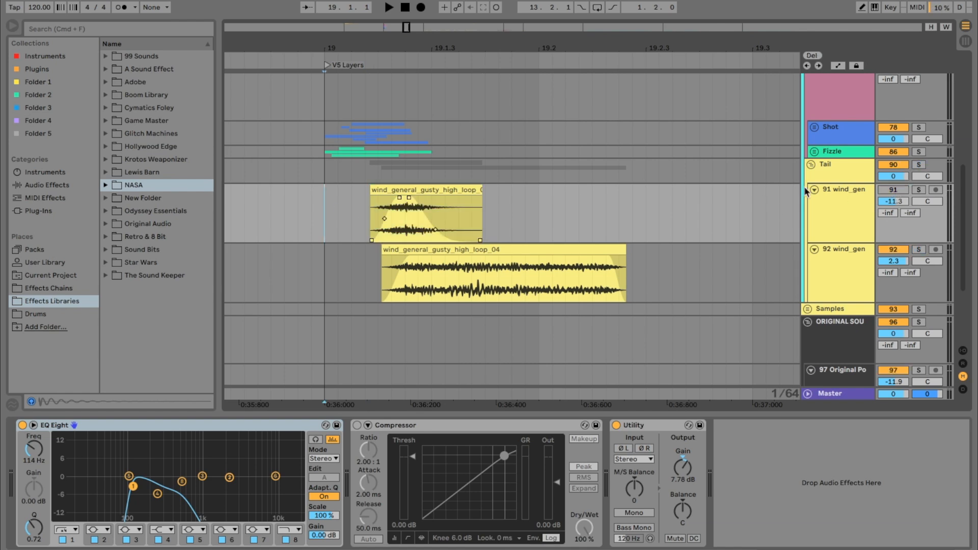
pyautogui.press('space')
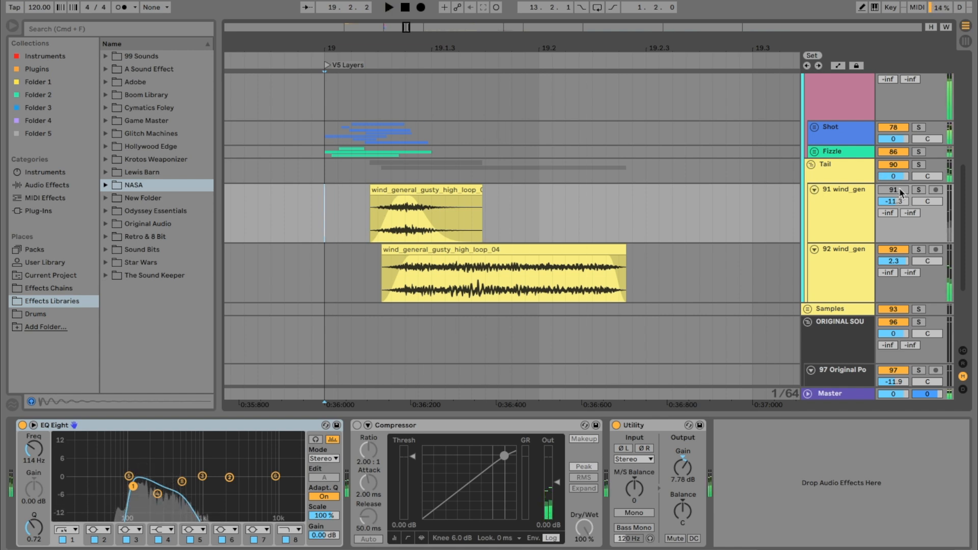
pyautogui.click(900, 191)
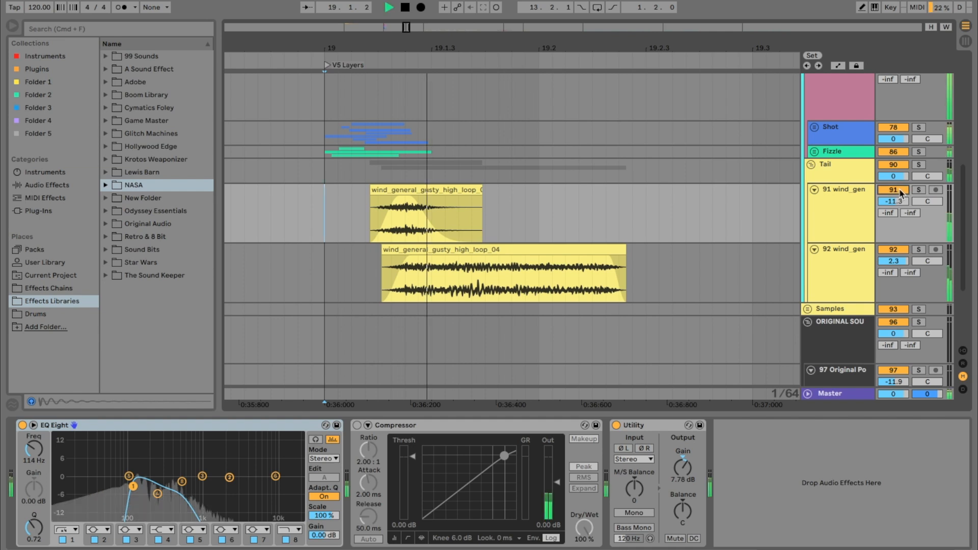
pyautogui.press('space')
pyautogui.press('space')
pyautogui.press('space')
pyautogui.press('space')
pyautogui.press('space')
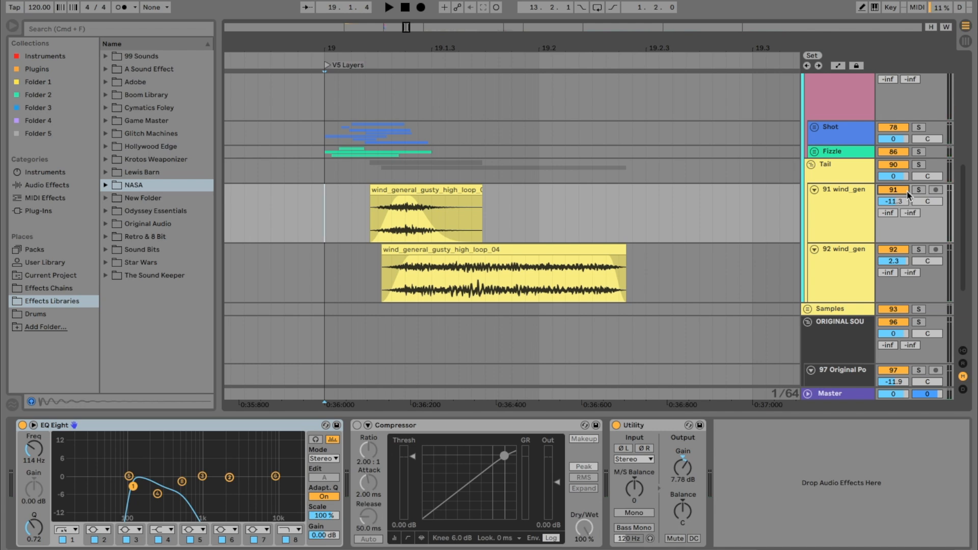
# - Collapse the 91 and 92 wind tracks inside the Tail group
pyautogui.click(814, 189)
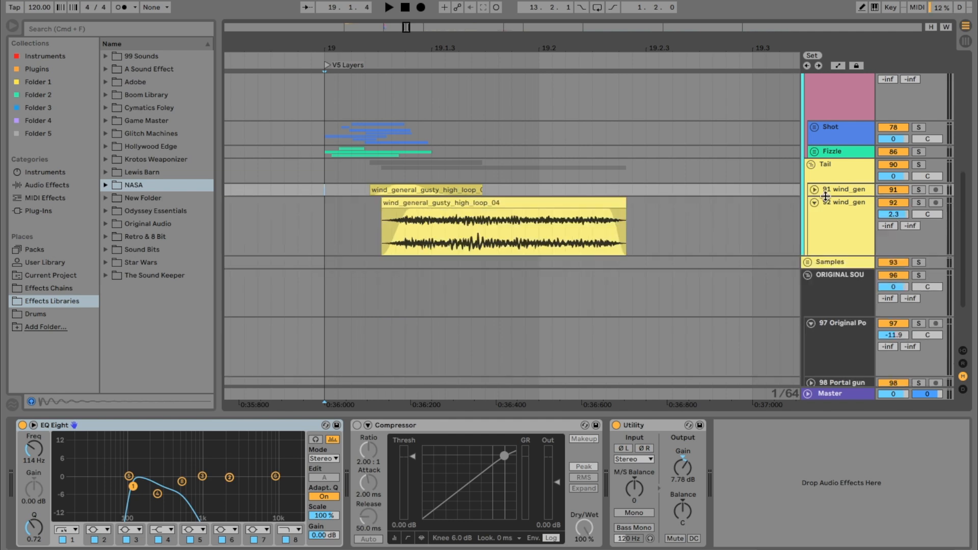
pyautogui.click(814, 202)
pyautogui.moveTo(532, 53); pyautogui.dragTo(513, 42)
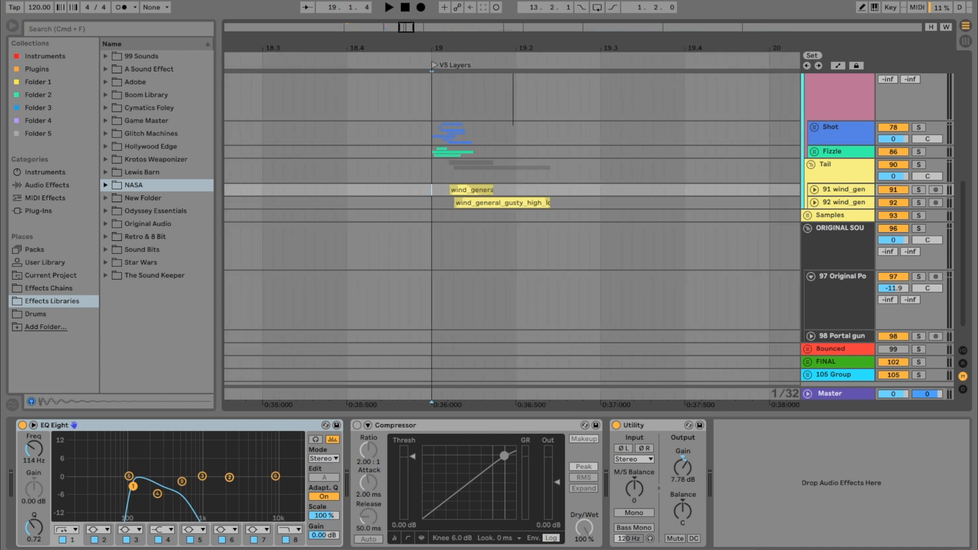
pyautogui.scroll(2, 568, 227)
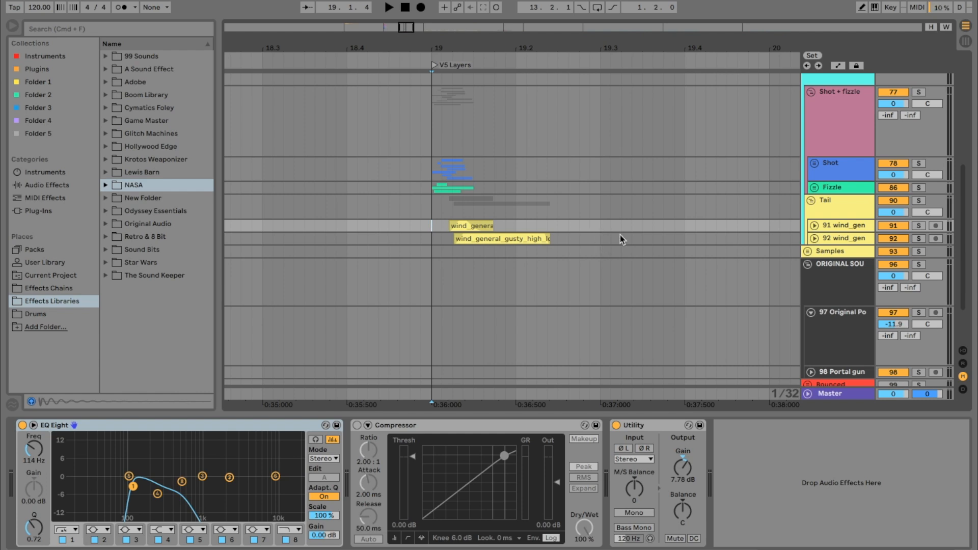
pyautogui.moveTo(579, 237)
pyautogui.mouseDown()
pyautogui.moveTo(448, 224)
pyautogui.moveTo(591, 241)
pyautogui.mouseUp()
pyautogui.click(726, 240)
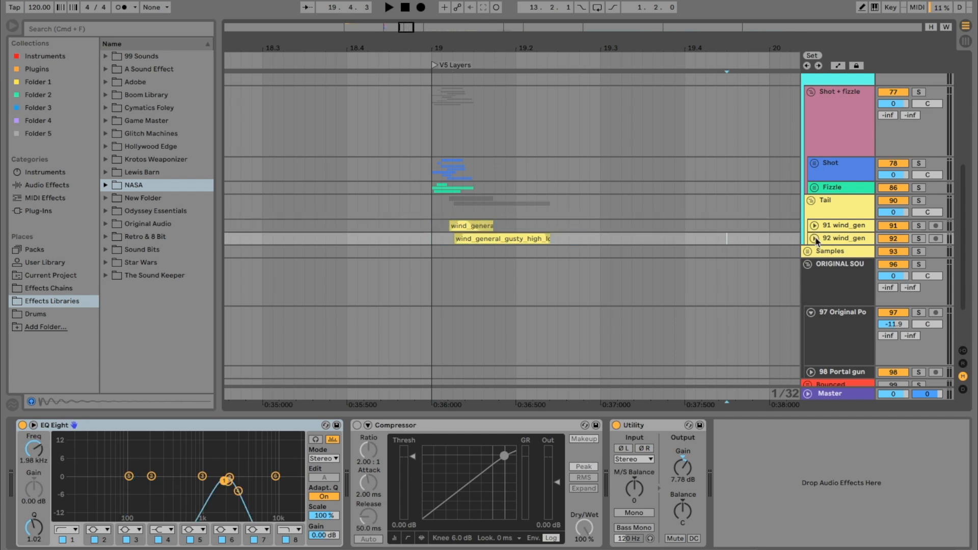
# - Expand the 91 and 92 wind tracks and select both wind clips together
pyautogui.click(815, 239)
pyautogui.click(815, 226)
pyautogui.click(456, 228)
pyautogui.keyDown('shift'); pyautogui.click(507, 276); pyautogui.keyUp('shift')
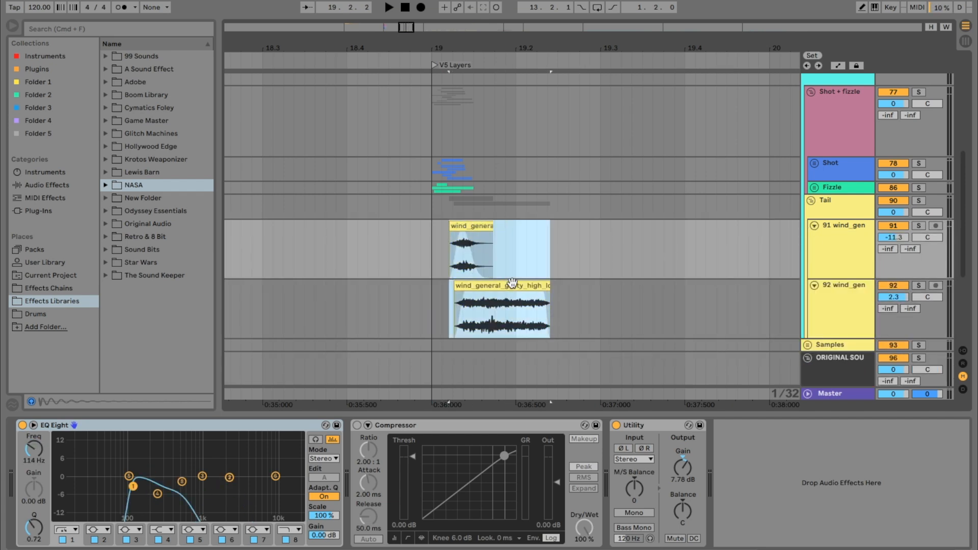
pyautogui.keyDown('shift'); pyautogui.click(511, 283); pyautogui.keyUp('shift')
# - Go to the Original Portal Gun Sound clip at bar 29 and select the section just after its initial burst
pyautogui.press('-')
pyautogui.press('-')
pyautogui.press('-')
pyautogui.press('-')
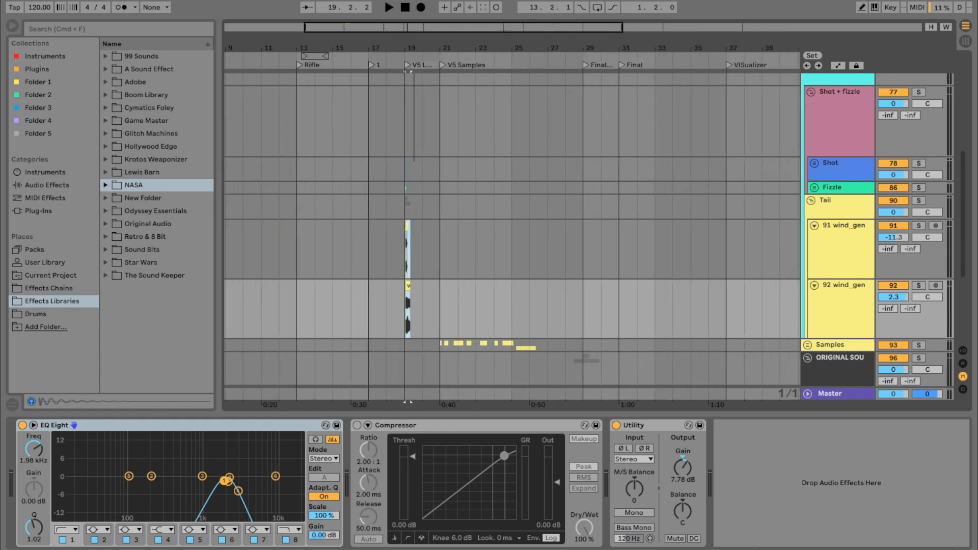
pyautogui.scroll(-5, 678, 263)
pyautogui.moveTo(578, 43); pyautogui.dragTo(581, 203)
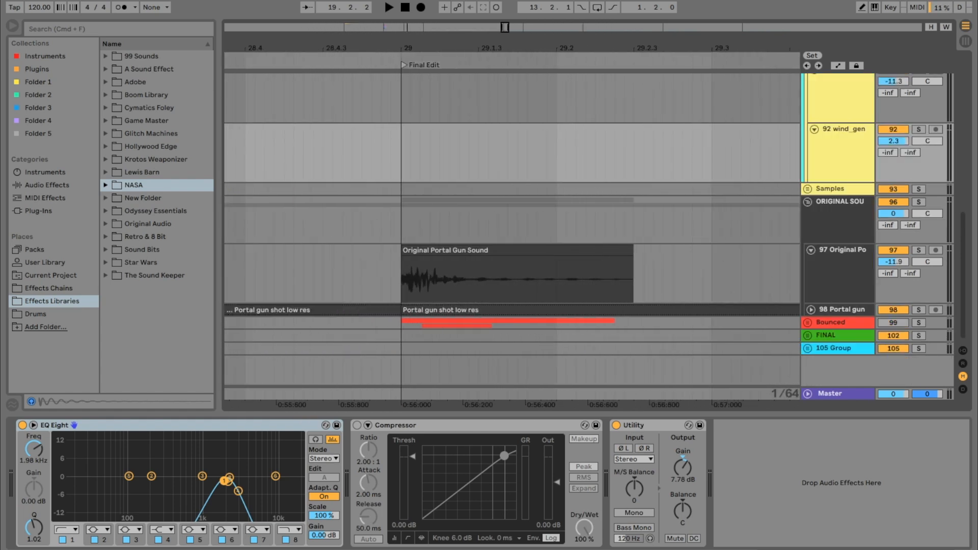
pyautogui.click(456, 293)
pyautogui.moveTo(462, 290); pyautogui.dragTo(450, 289)
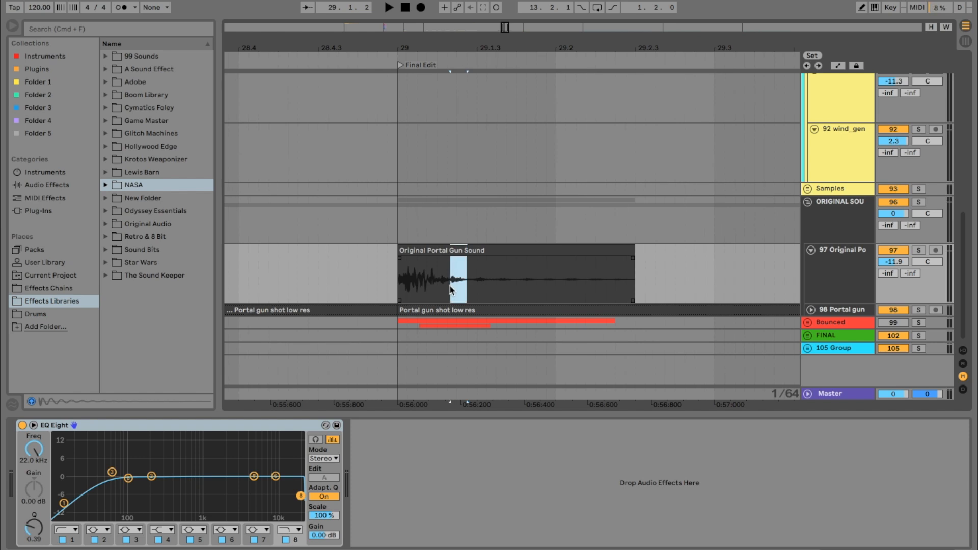
pyautogui.moveTo(451, 287); pyautogui.dragTo(583, 291)
pyautogui.moveTo(471, 288); pyautogui.dragTo(489, 295)
# - Solo the 97 Original Portal Gun track and repeatedly audition the selected section, extending the selection almost to the clip's end
pyautogui.click(919, 250)
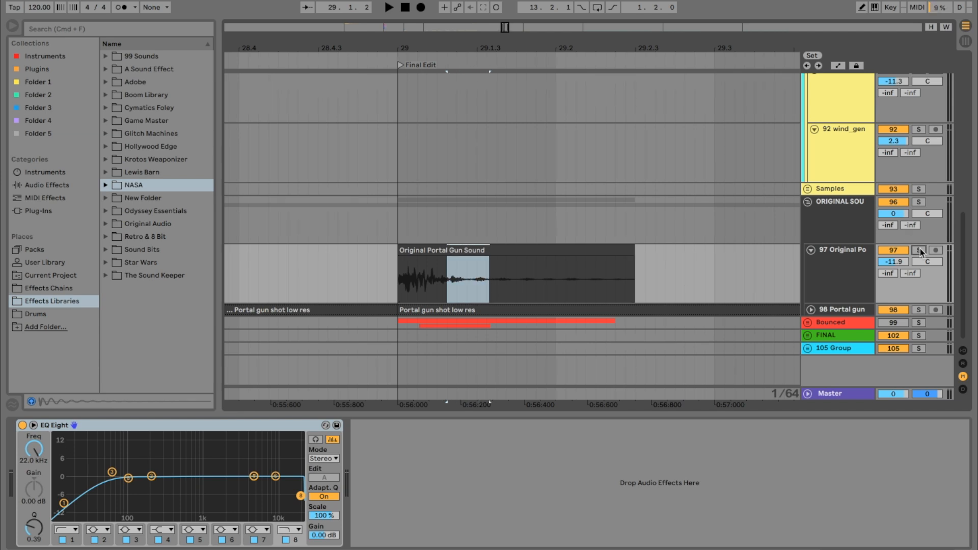
pyautogui.press('space')
pyautogui.press('space')
pyautogui.press('space')
pyautogui.press('space')
pyautogui.press('space')
pyautogui.press('space')
pyautogui.press('space')
pyautogui.press('space')
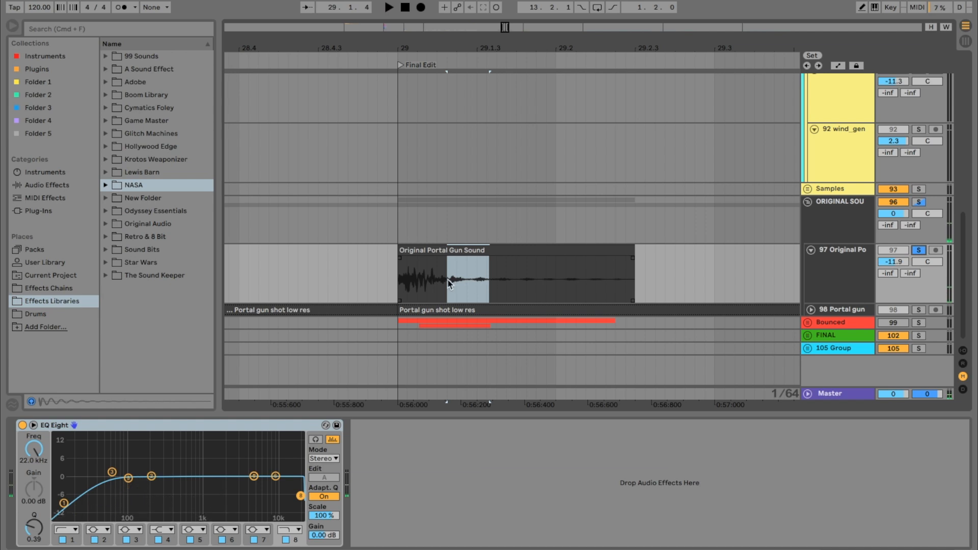
pyautogui.press('space')
pyautogui.press('space')
pyautogui.press('space')
pyautogui.moveTo(448, 280); pyautogui.dragTo(630, 278)
pyautogui.press('space')
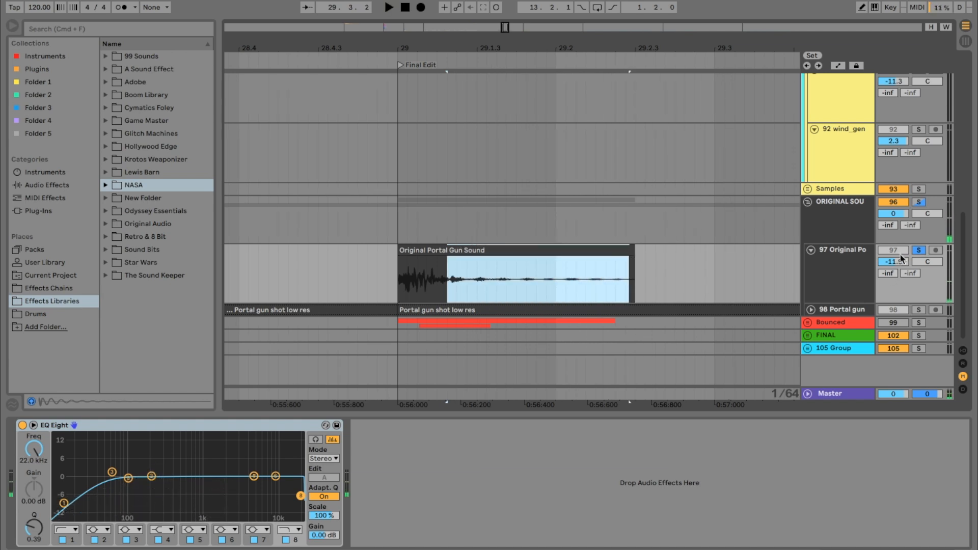
# - Clear the solo on the 97 Original Portal Gun track, collapse it and return to the V5 Layers section
pyautogui.click(917, 251)
pyautogui.click(809, 251)
pyautogui.moveTo(477, 48); pyautogui.dragTo(419, 122)
pyautogui.click(419, 54)
pyautogui.press('space')
# - Audition the Tail group soloed from bar 19, and clear its solo
pyautogui.scroll(4, 484, 191)
pyautogui.click(390, 173)
pyautogui.click(919, 146)
pyautogui.press('space')
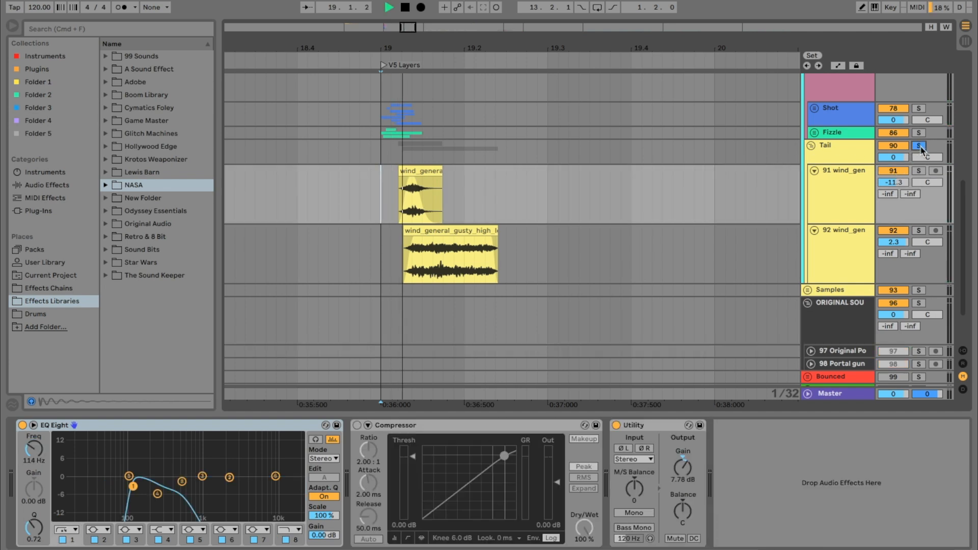
pyautogui.press('space')
pyautogui.click(920, 147)
# - Collapse the Tail and Shot + fizzle groups inside V5
pyautogui.click(811, 146)
pyautogui.scroll(3, 812, 155)
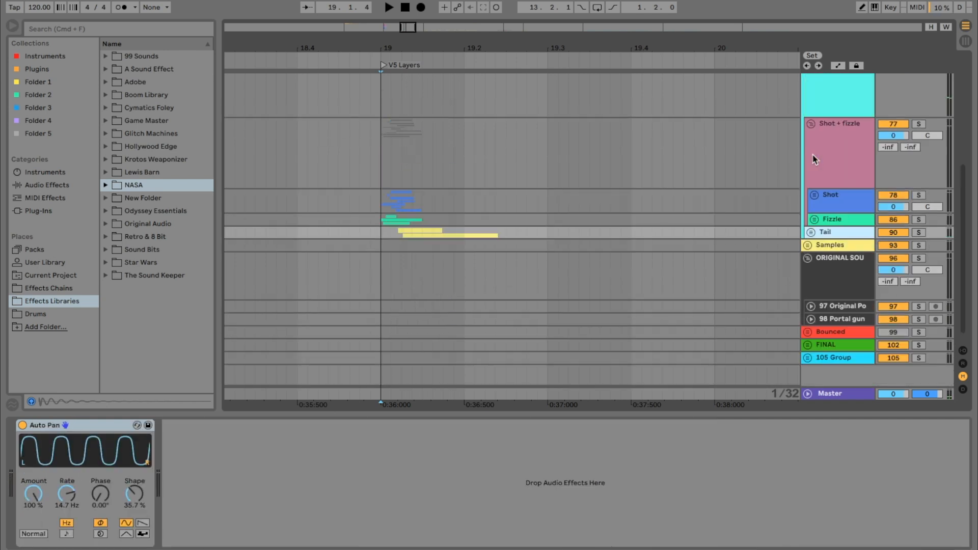
pyautogui.click(812, 125)
pyautogui.click(811, 125)
pyautogui.scroll(3, 713, 142)
pyautogui.scroll(2, 678, 144)
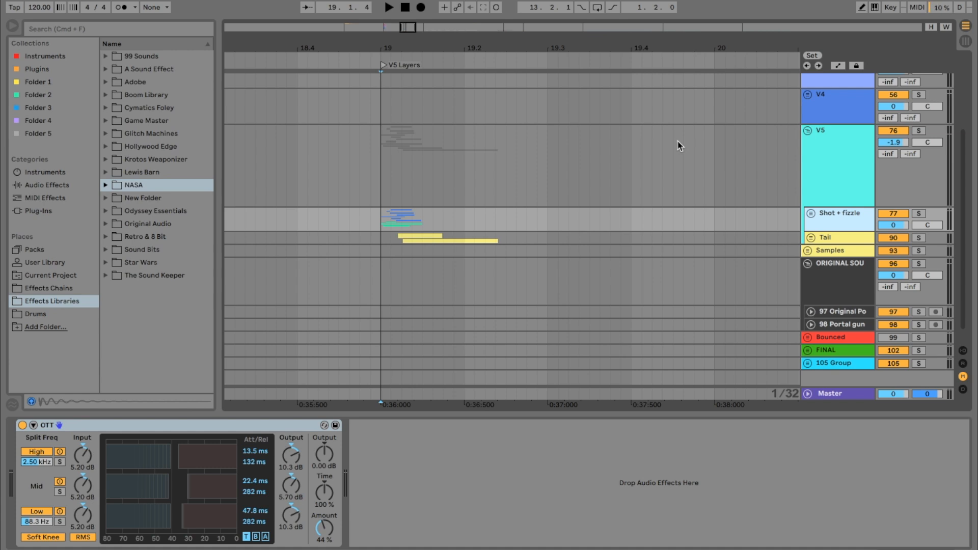
# - Select the Shot + fizzle and Tail content from bar 19, and highlight the FINAL group's clips around bar 31
pyautogui.moveTo(382, 216); pyautogui.dragTo(568, 240)
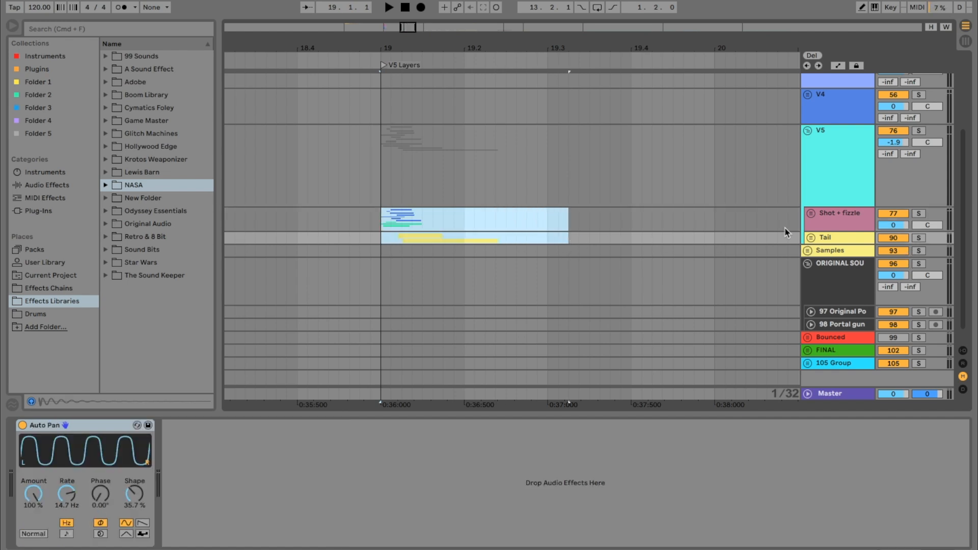
pyautogui.press('-')
pyautogui.press('-')
pyautogui.press('-')
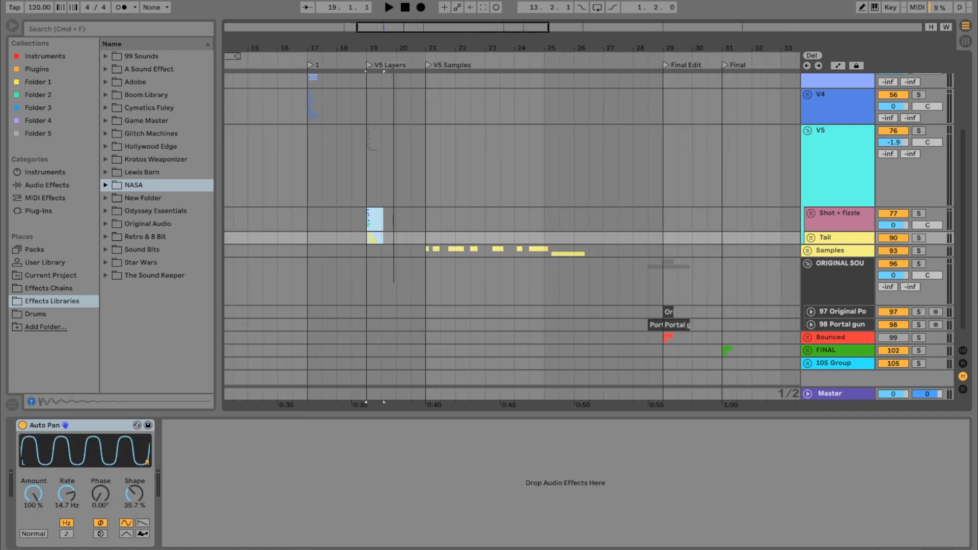
pyautogui.scroll(-2, 394, 275)
pyautogui.moveTo(679, 325); pyautogui.dragTo(650, 326)
pyautogui.moveTo(733, 336); pyautogui.dragTo(701, 334)
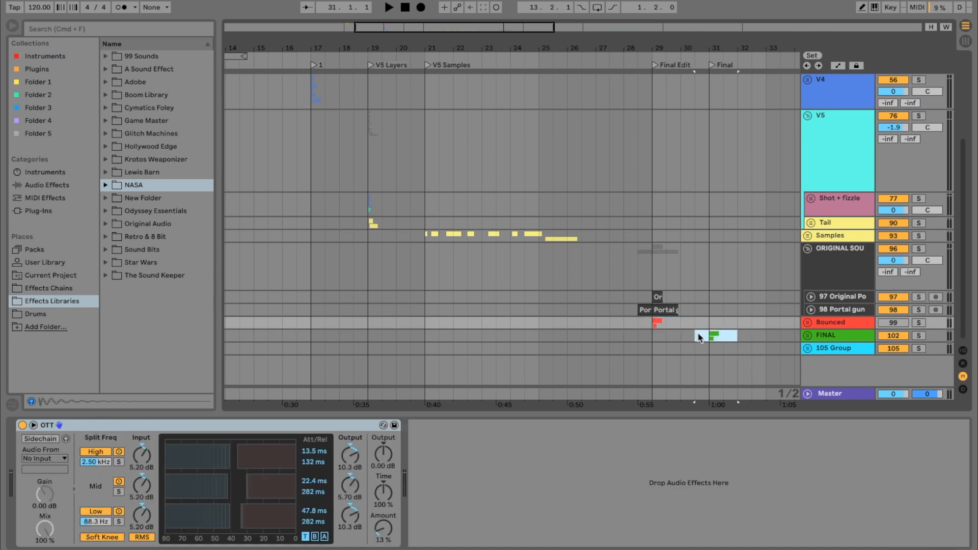
# - Place the insert marker at 19.1.1 and insert a new audio track below the V5 group
pyautogui.click(368, 236)
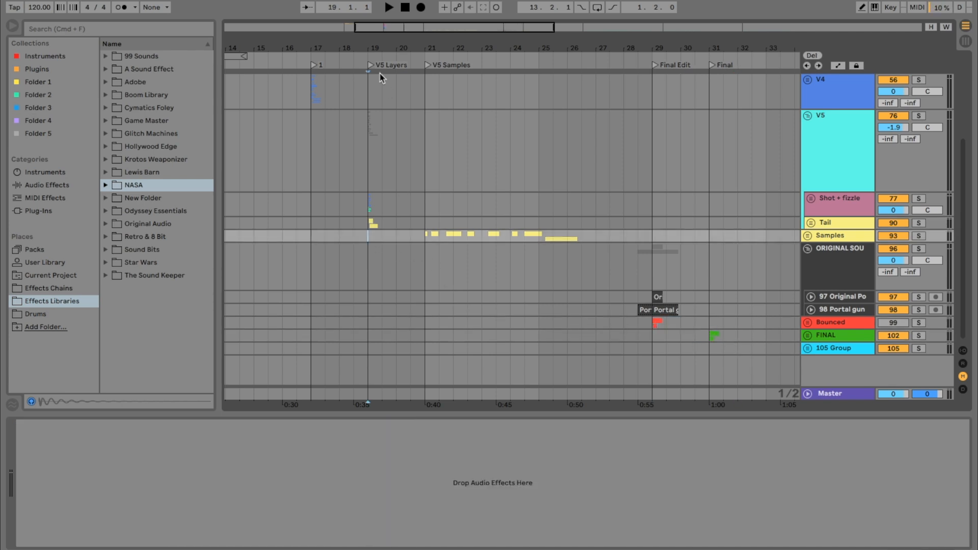
pyautogui.press('+')
pyautogui.press('+')
pyautogui.press('+')
pyautogui.press('+')
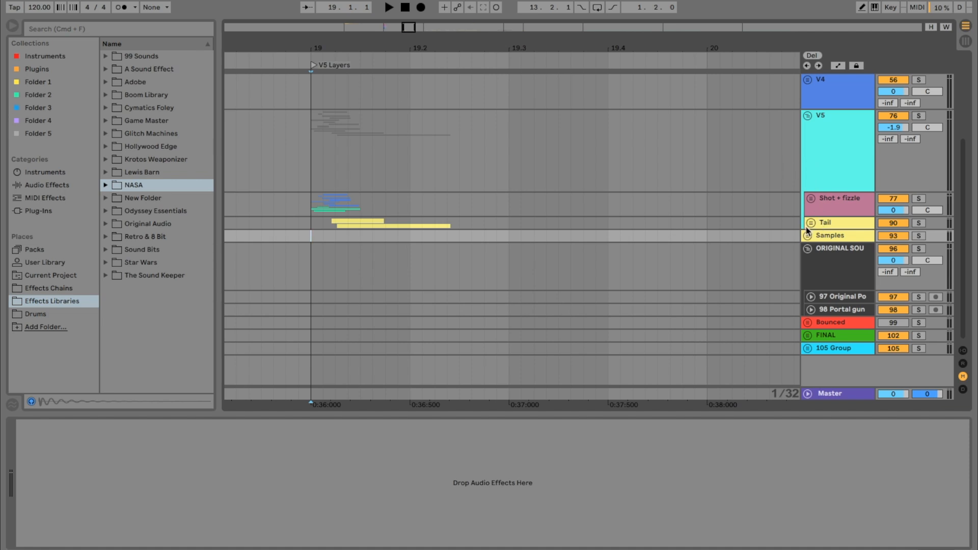
pyautogui.click(820, 225)
pyautogui.click(827, 235)
pyautogui.rightClick(820, 166)
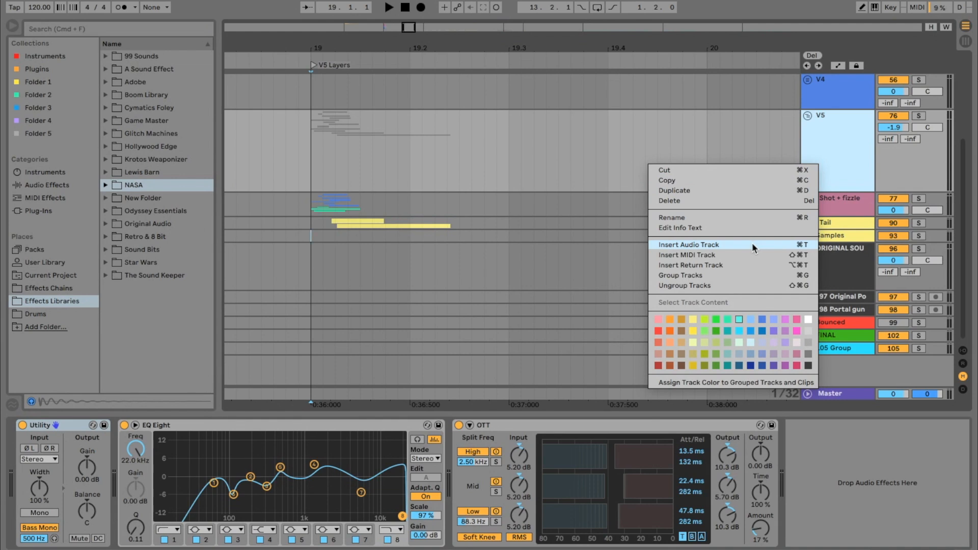
pyautogui.click(713, 246)
pyautogui.rightClick(827, 251)
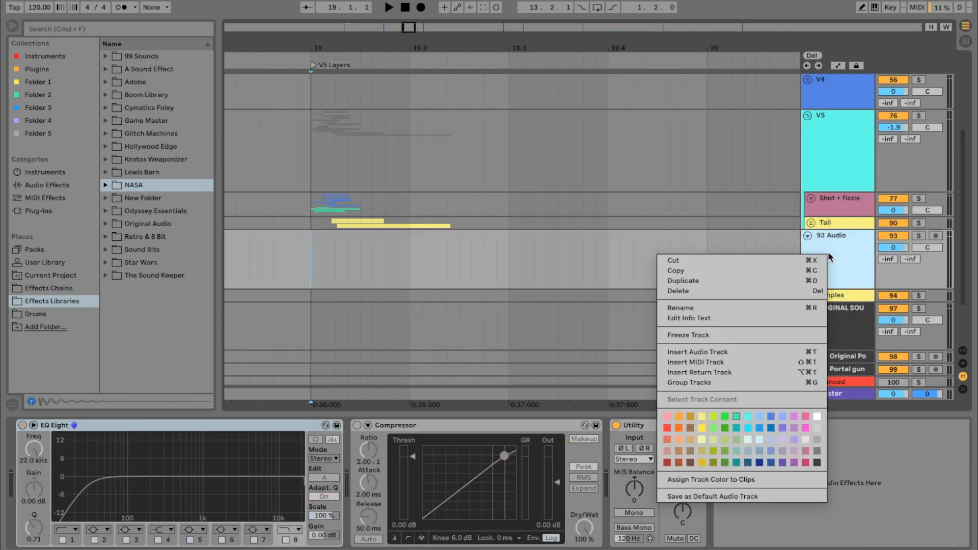
pyautogui.press('Escape')
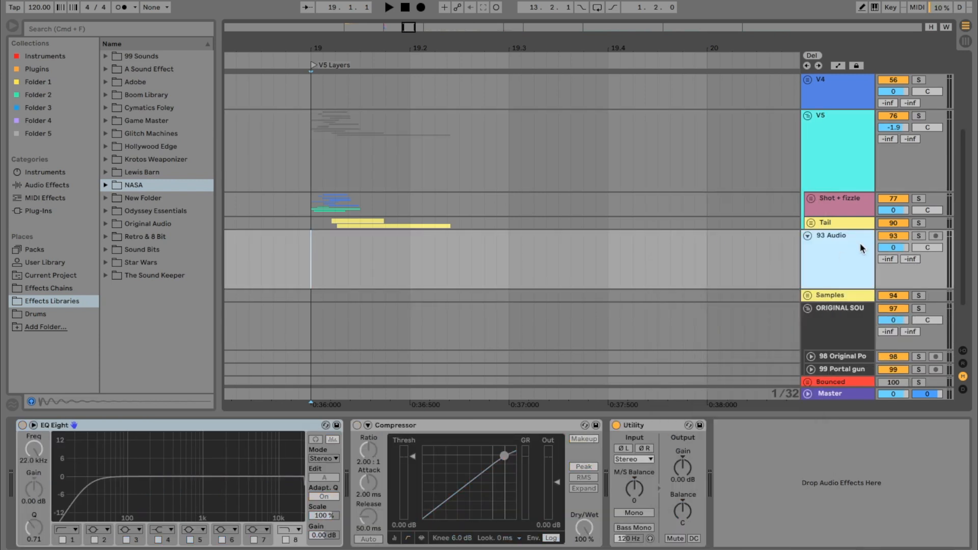
# - Rename the new audio track Resample and select its time span from bar 19 to 19.3
pyautogui.press('super+r')
pyautogui.write('Resample')
pyautogui.press('Return')
pyautogui.click(936, 237)
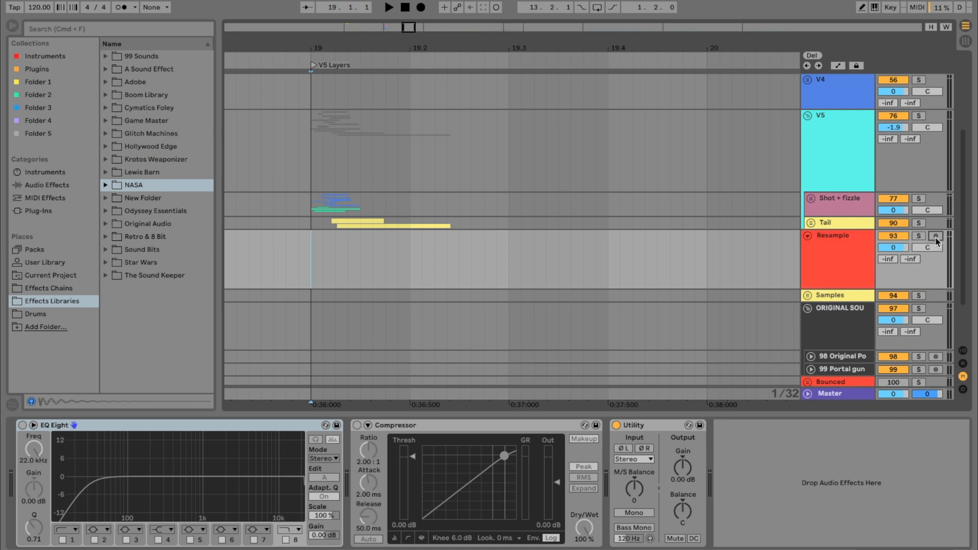
pyautogui.moveTo(311, 253); pyautogui.dragTo(513, 249)
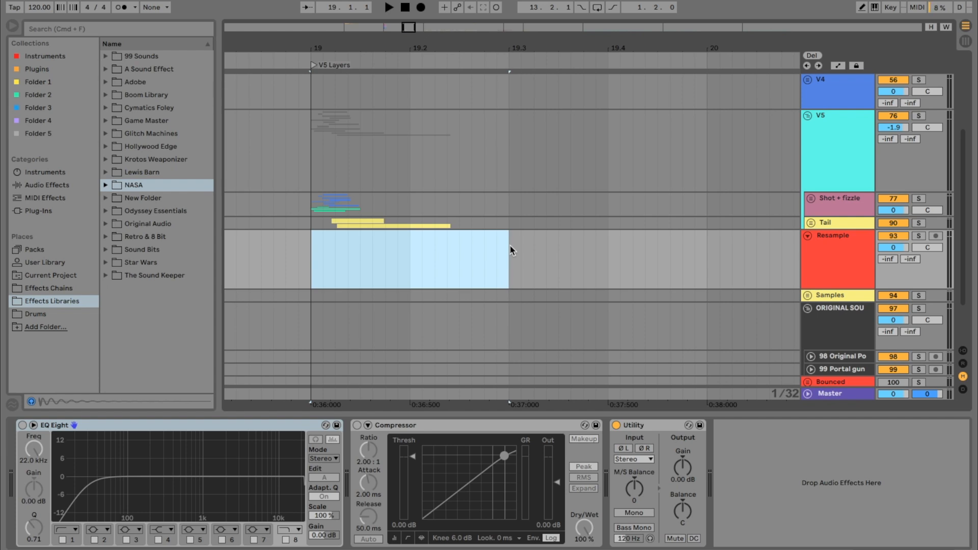
# - Show the track input and output settings, set the Resample track's input to Resampling, and arm it for recording
pyautogui.scroll(-1, 510, 245)
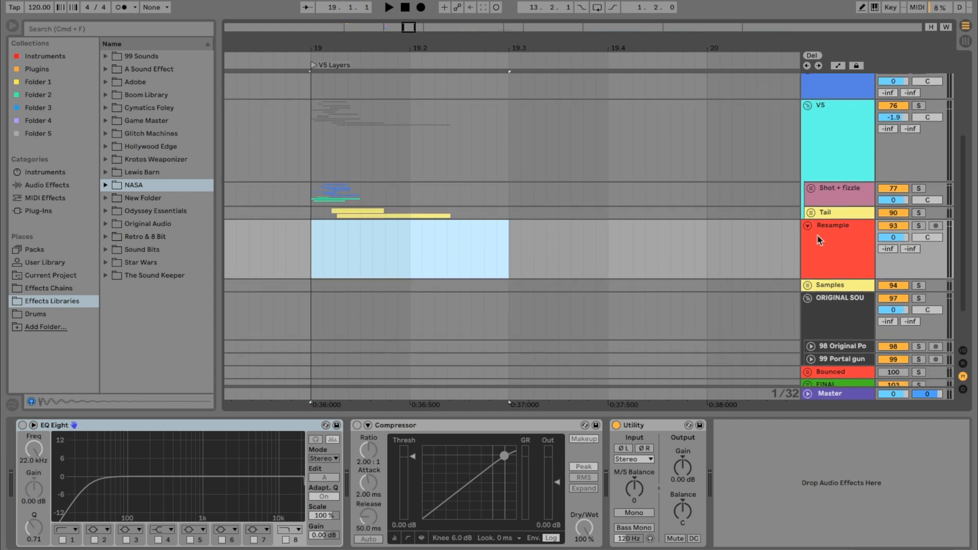
pyautogui.click(963, 351)
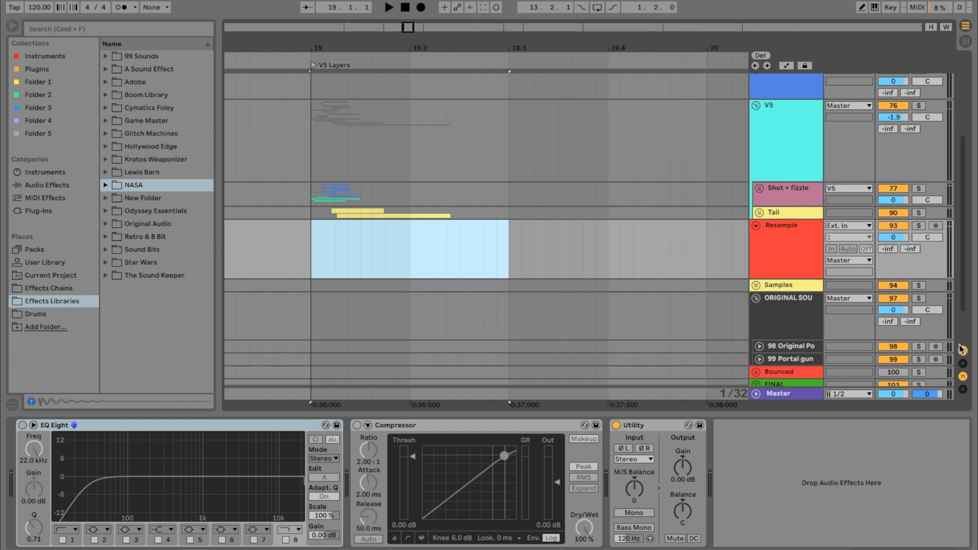
pyautogui.click(848, 225)
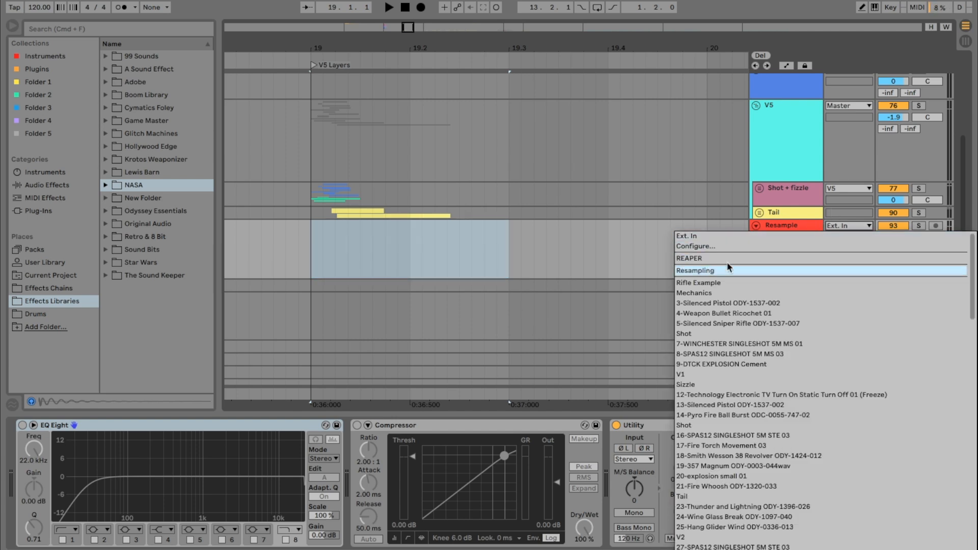
pyautogui.click(939, 226)
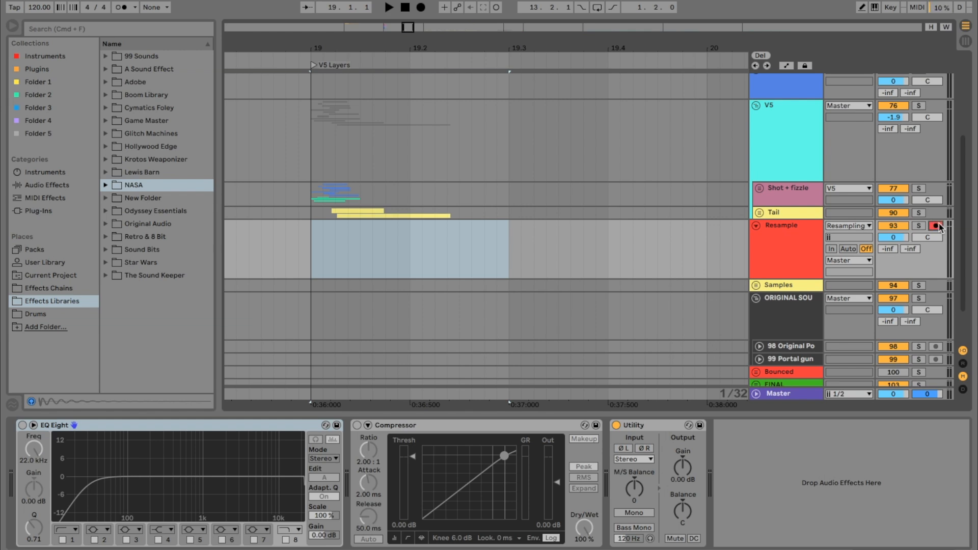
# - Record the V5 layers onto the Resample track from bar 19 and stop after the sound's tail
pyautogui.click(301, 248)
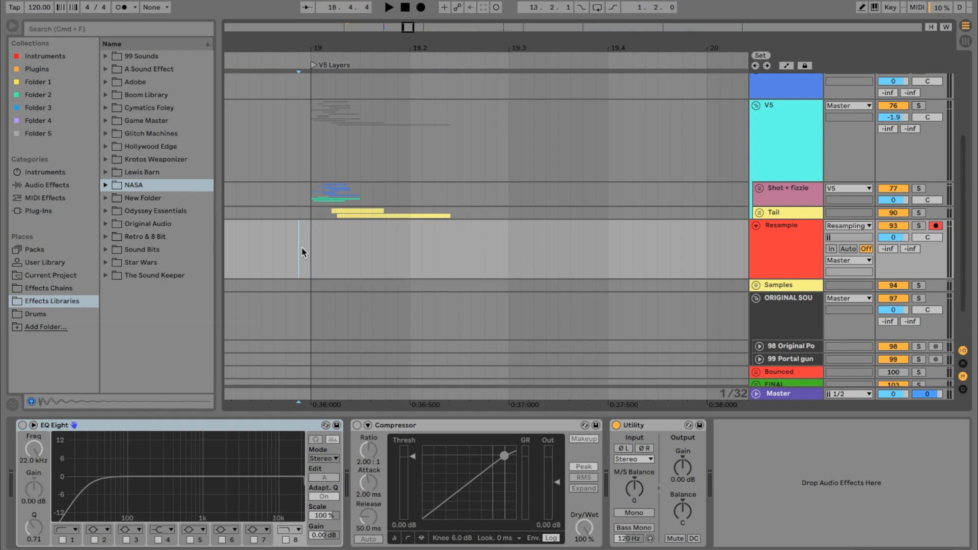
pyautogui.click(421, 7)
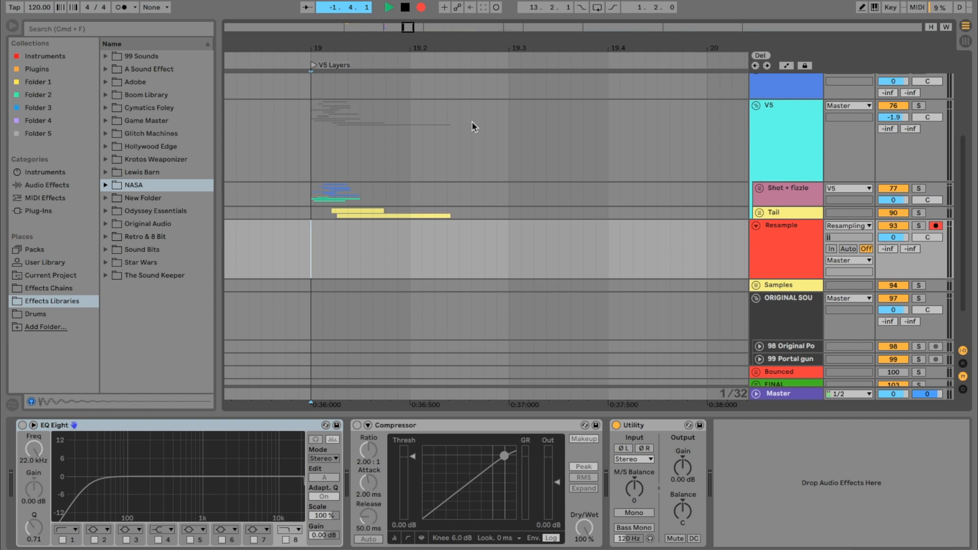
pyautogui.press('space')
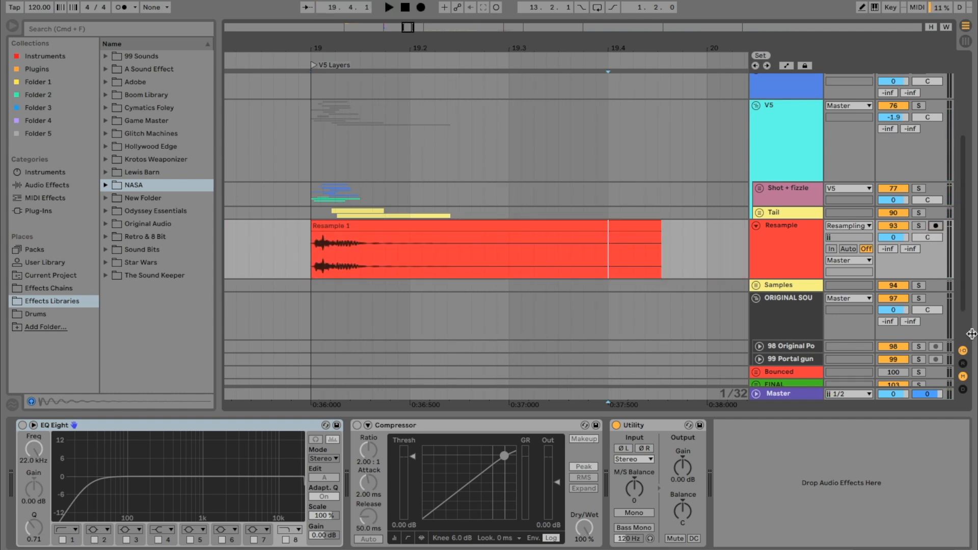
# - Hide the track input and output settings and select the recorded clip on the Resample track
pyautogui.click(849, 225)
pyautogui.click(627, 262)
pyautogui.click(962, 351)
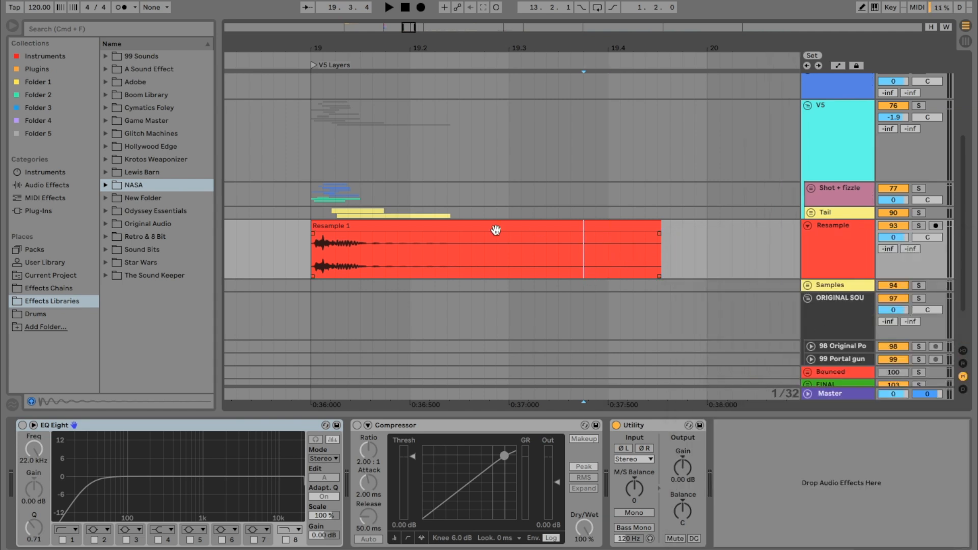
pyautogui.click(496, 229)
pyautogui.click(853, 245)
# - Unfold the Bounced group and its upper V5 Bounce track around the Final Edit marker at bar 29
pyautogui.moveTo(726, 49); pyautogui.dragTo(428, 50)
pyautogui.scroll(-2, 609, 329)
pyautogui.click(653, 323)
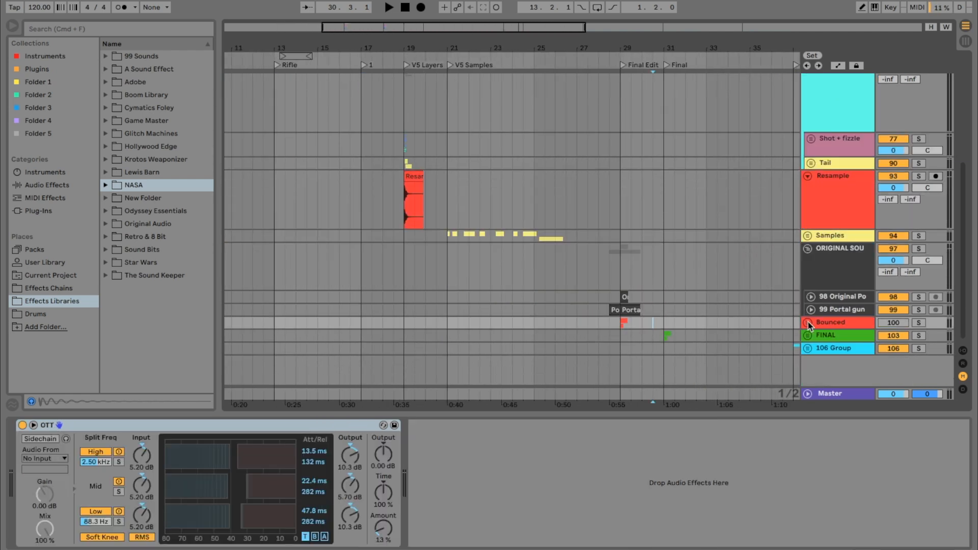
pyautogui.click(807, 322)
pyautogui.moveTo(628, 50); pyautogui.dragTo(632, 178)
pyautogui.scroll(-3, 565, 262)
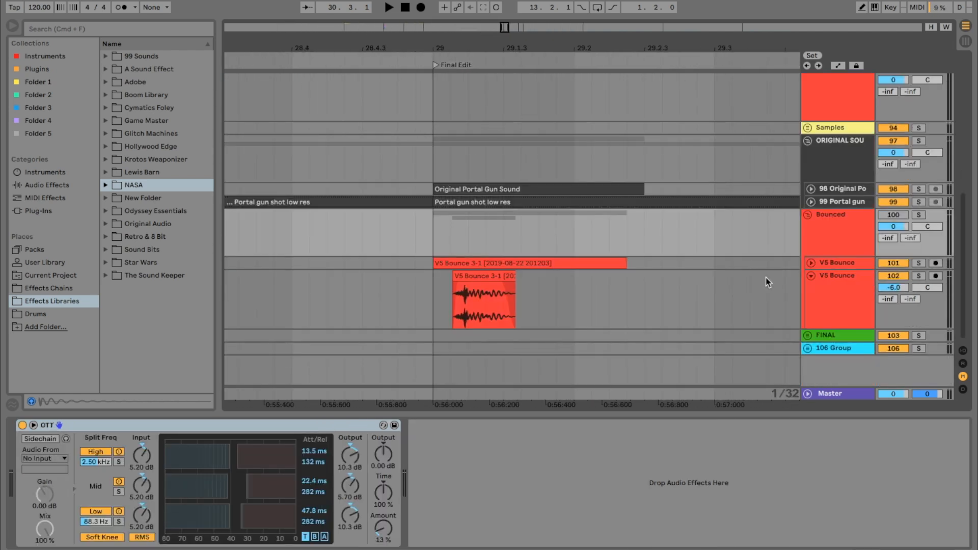
pyautogui.click(811, 262)
pyautogui.scroll(-2, 729, 260)
# - Select the upper and lower V5 Bounce clips to inspect each track's effects, and place the insert marker at 29.1.1
pyautogui.click(464, 290)
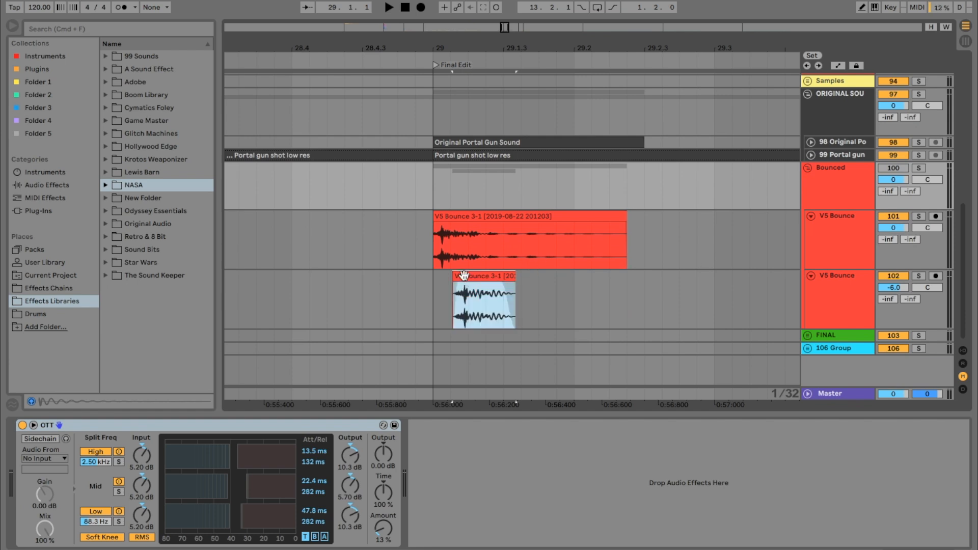
pyautogui.moveTo(425, 279); pyautogui.dragTo(627, 225)
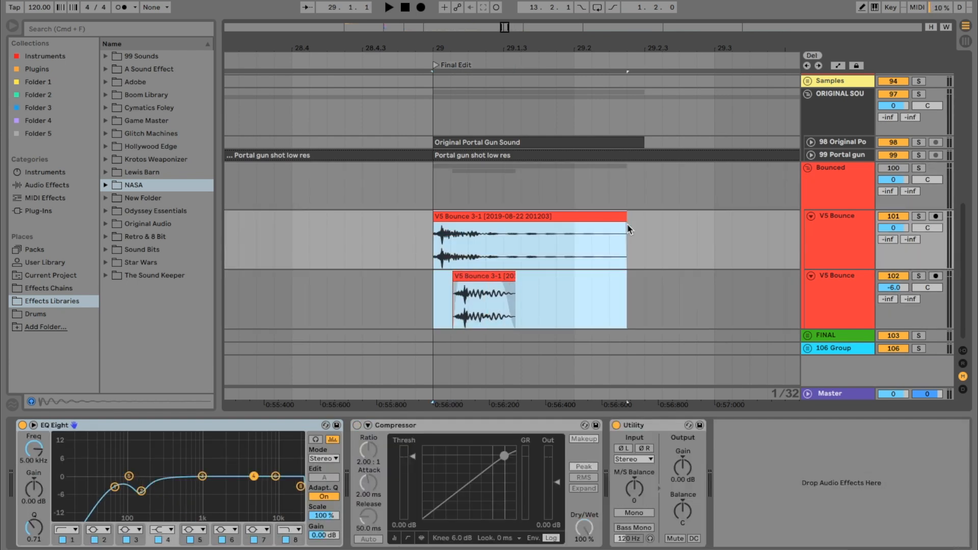
pyautogui.click(487, 213)
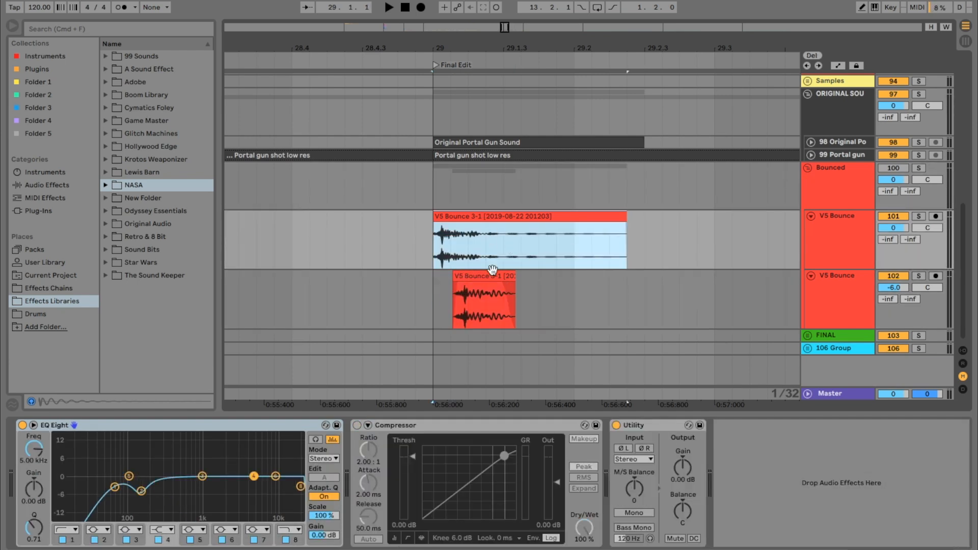
pyautogui.click(489, 275)
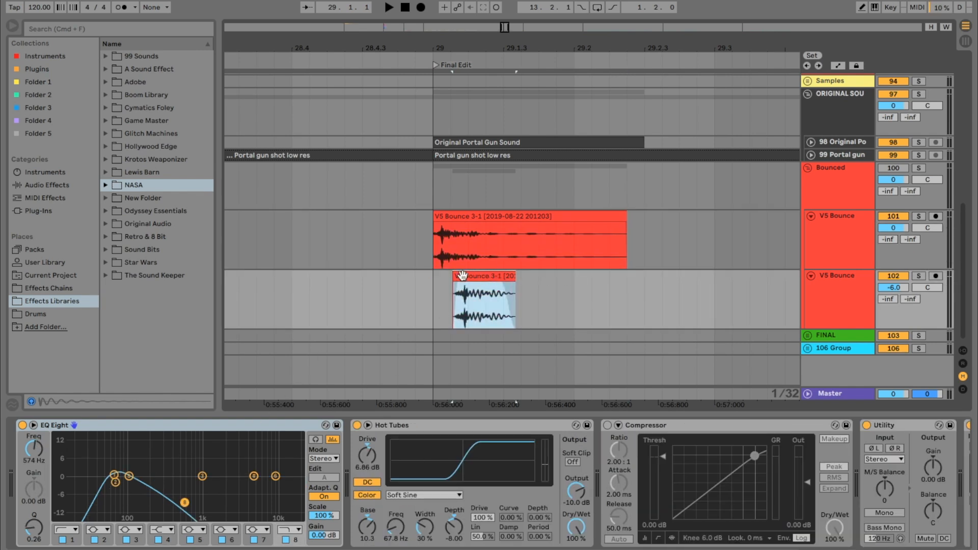
pyautogui.click(424, 293)
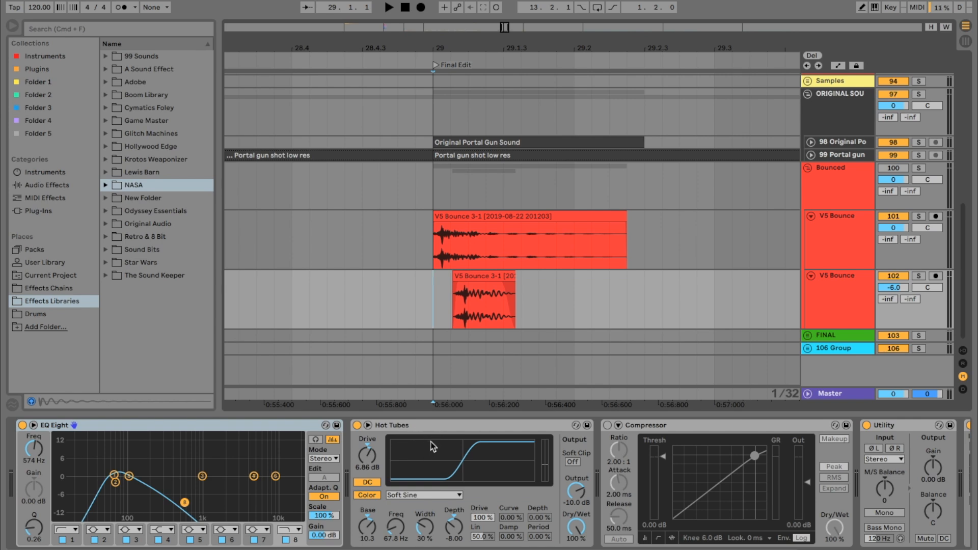
# - Activate the Bounced group, and deactivate and collapse the ORIGINAL SOU group
pyautogui.click(894, 169)
pyautogui.click(894, 94)
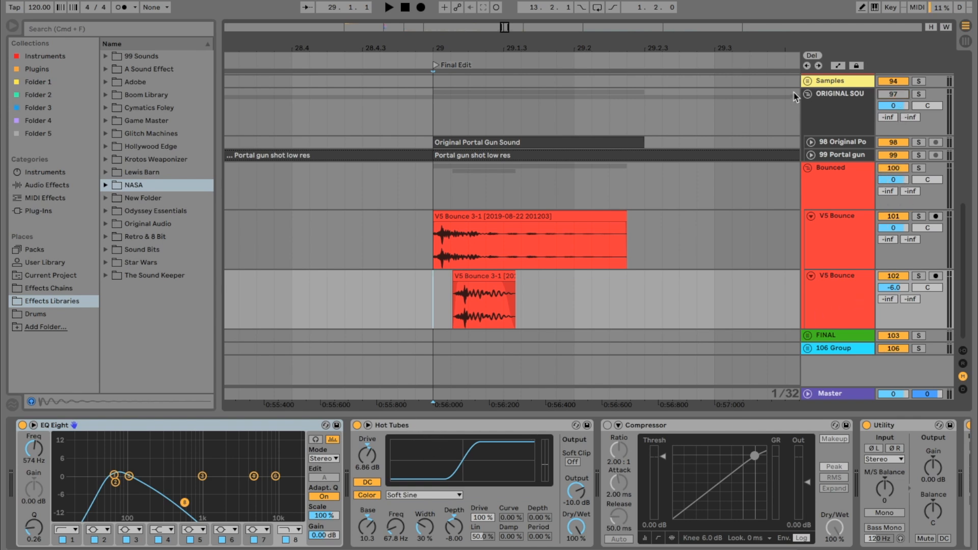
pyautogui.click(807, 94)
pyautogui.press('-')
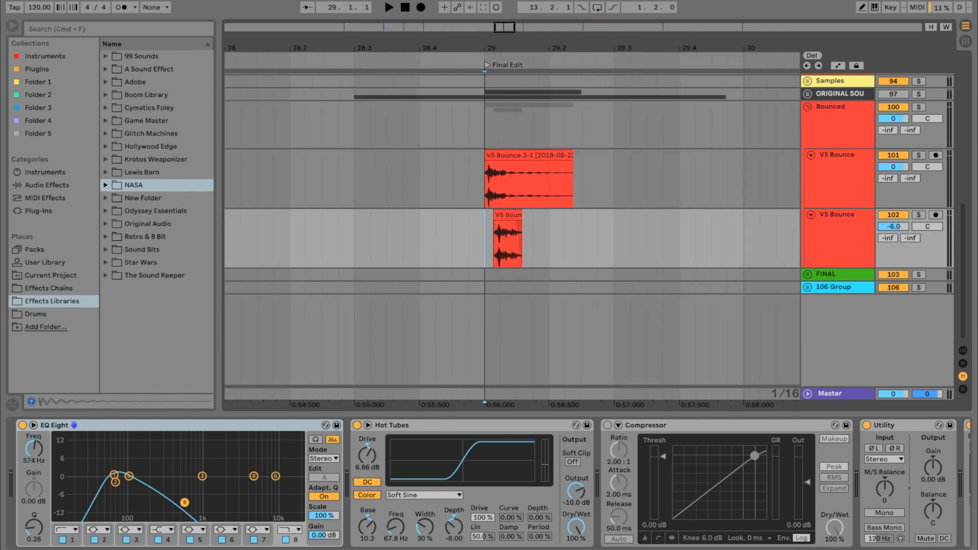
pyautogui.scroll(3, 530, 97)
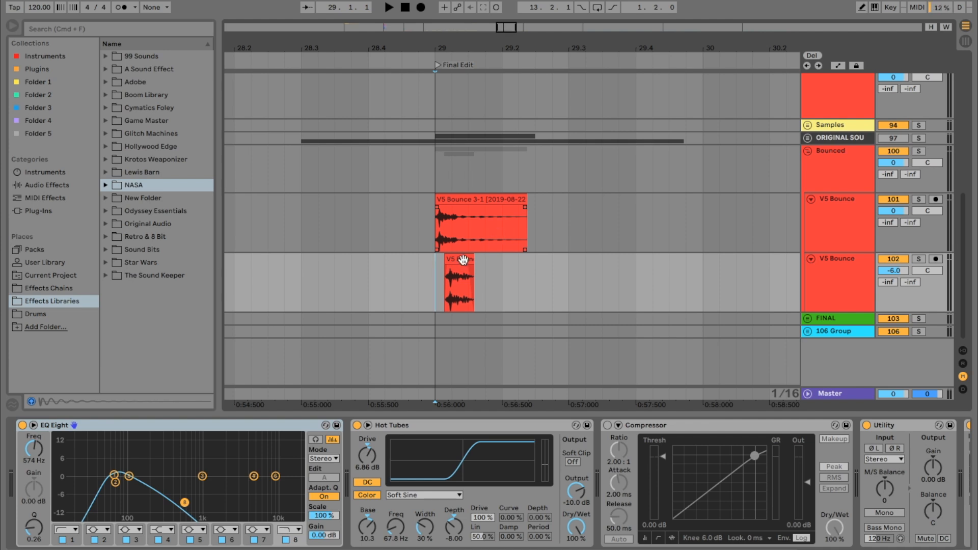
# - Inspect the two V5 Bounce tracks and unfold the ORIGINAL SOU group and its Original Portal Gun Sound track for comparison
pyautogui.click(458, 274)
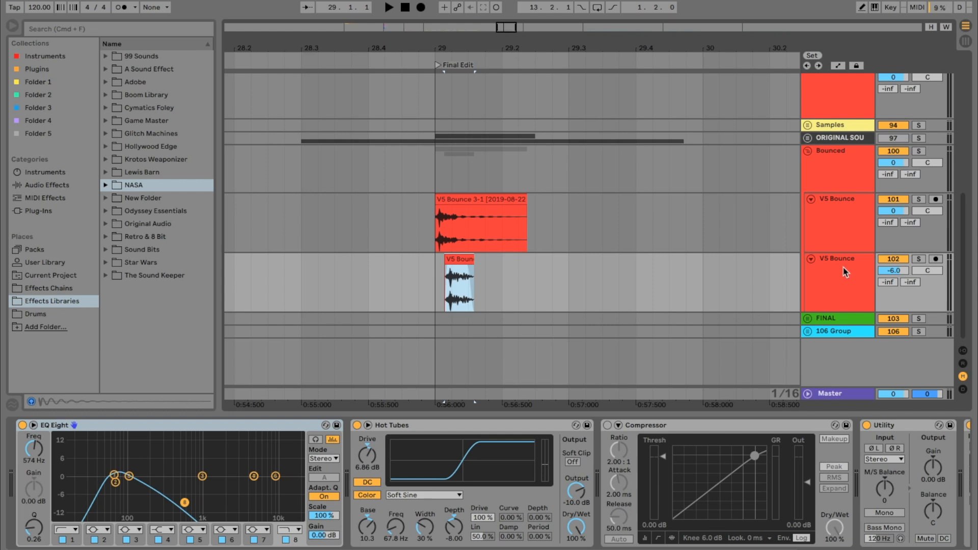
pyautogui.click(438, 219)
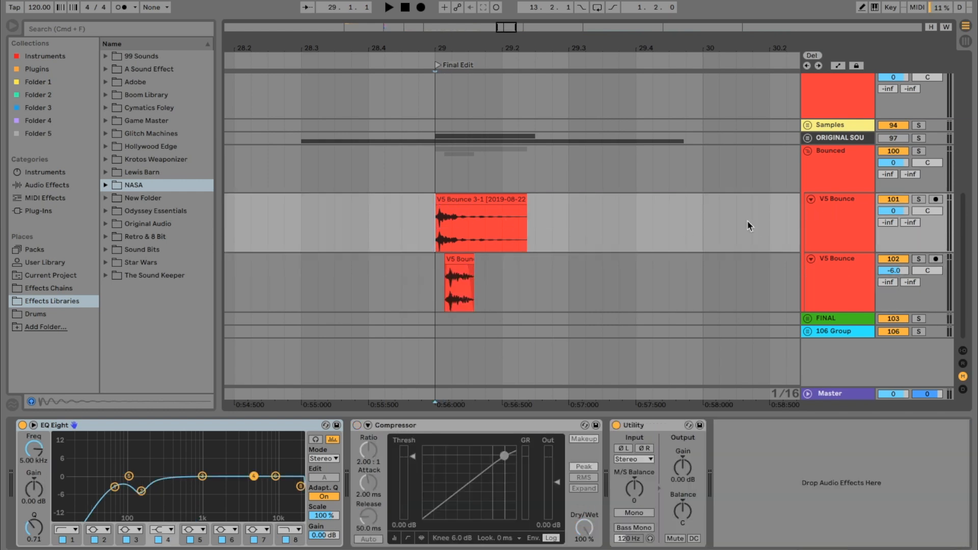
pyautogui.click(807, 137)
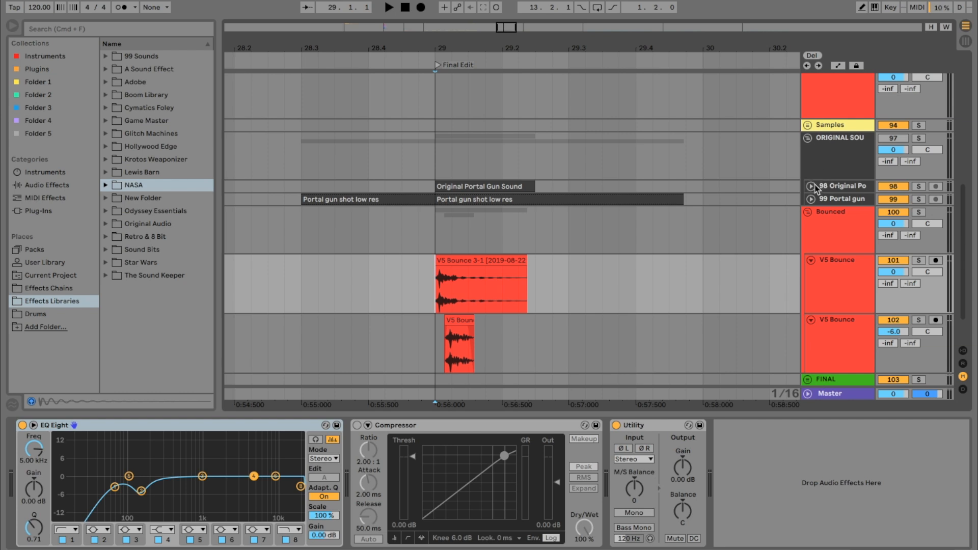
pyautogui.click(811, 186)
pyautogui.scroll(-2, 490, 198)
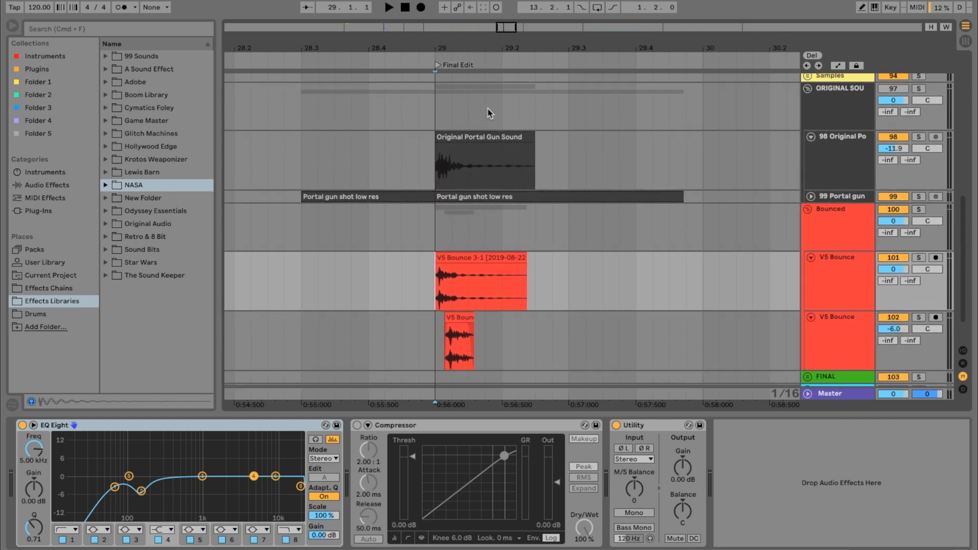
# - Select both V5 Bounce clips for a close view and highlight the very start of the upper clip
pyautogui.moveTo(586, 331); pyautogui.dragTo(359, 248)
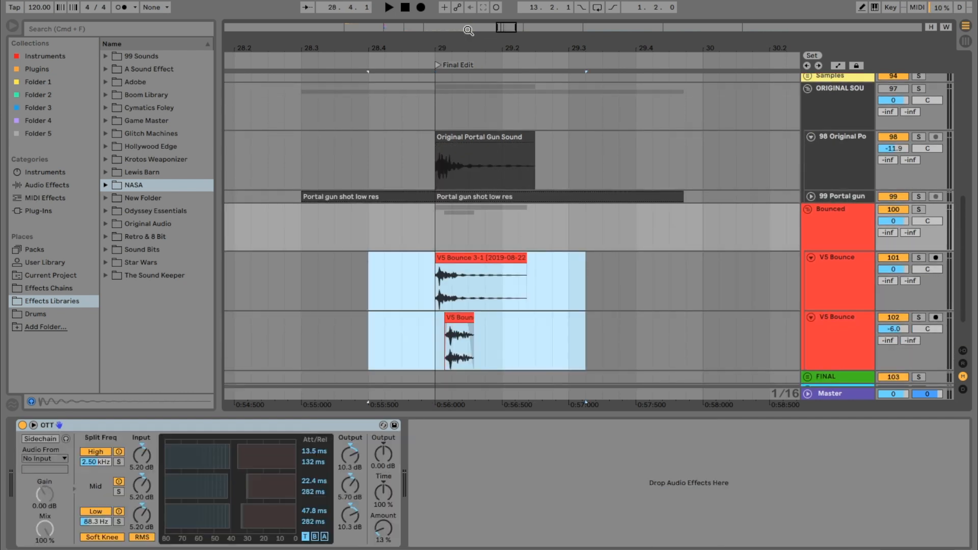
pyautogui.press('z')
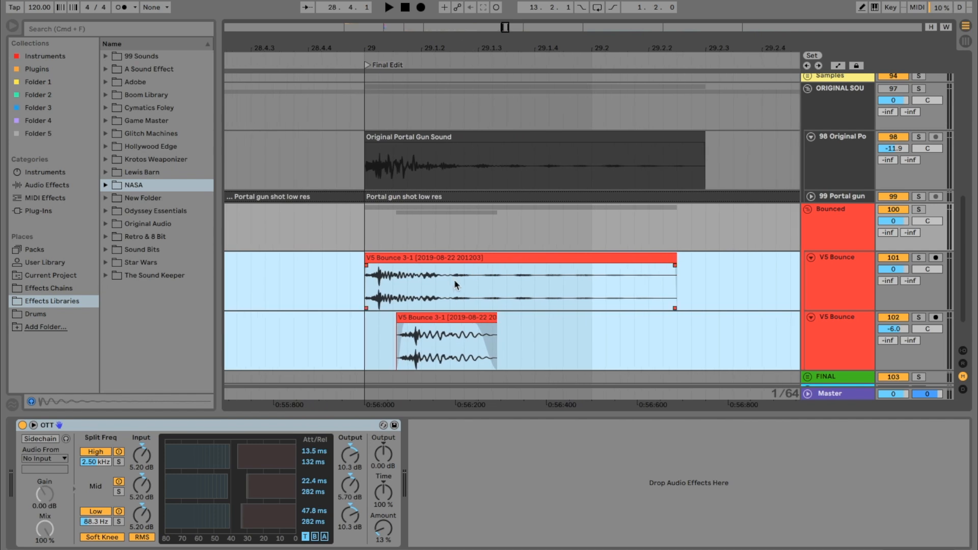
pyautogui.click(364, 291)
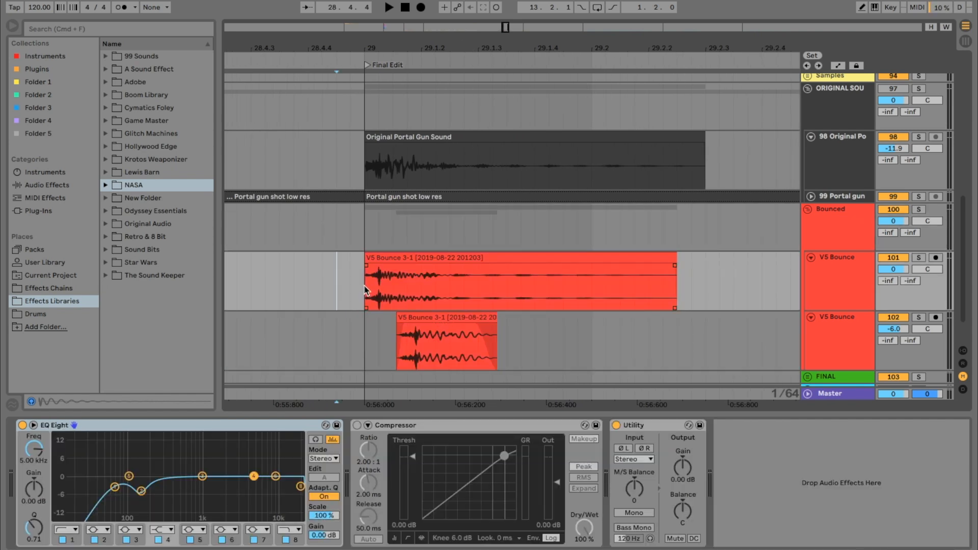
pyautogui.moveTo(356, 285)
pyautogui.mouseDown()
pyautogui.moveTo(574, 305)
pyautogui.moveTo(369, 287)
pyautogui.mouseUp()
# - Solo the Bounced group and audition it from just before bar 29
pyautogui.click(920, 209)
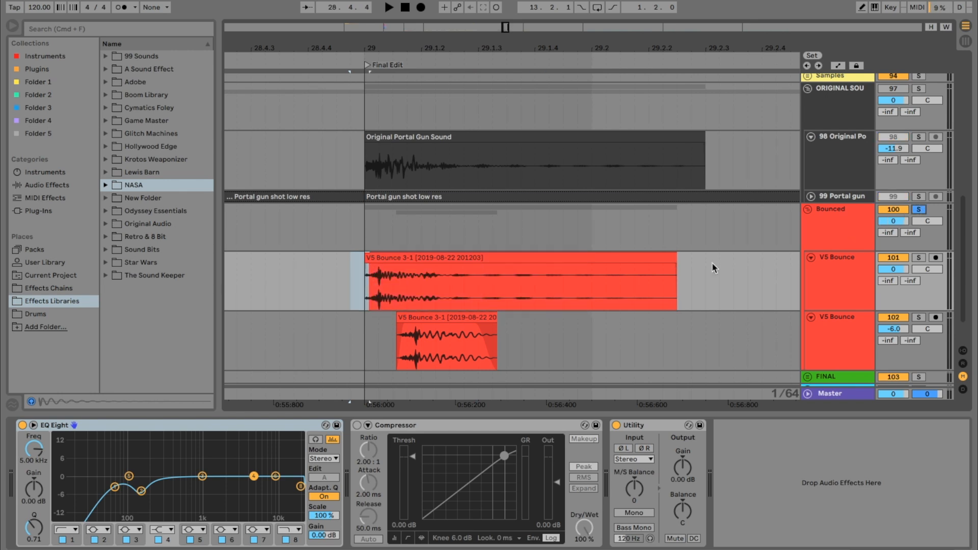
pyautogui.press('space')
pyautogui.press('space')
# - Compare the first transient in the upper V5 Bounce clip and Original Portal Gun Sound, and highlight the bounce's section after it
pyautogui.moveTo(363, 280); pyautogui.dragTo(376, 281)
pyautogui.moveTo(372, 47); pyautogui.dragTo(373, 122)
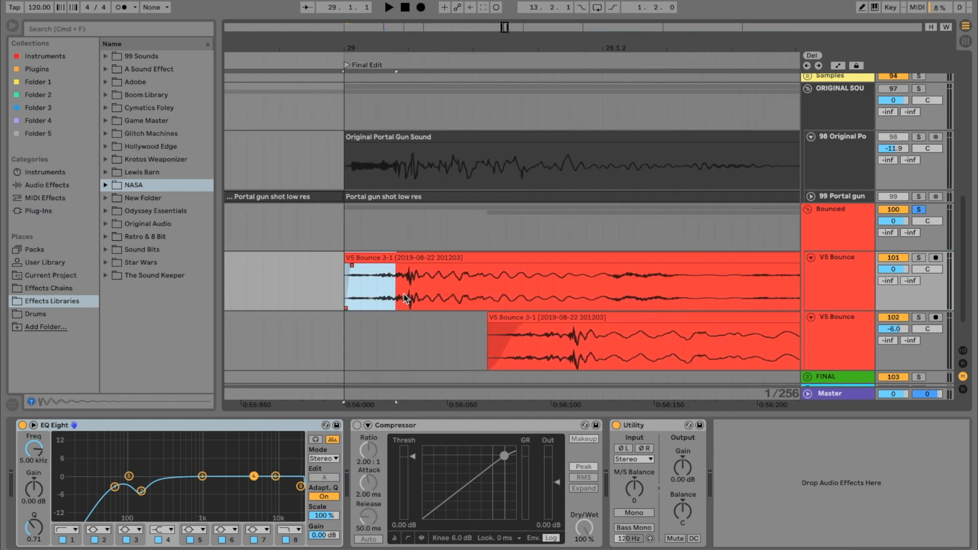
pyautogui.moveTo(408, 297); pyautogui.dragTo(414, 294)
pyautogui.moveTo(391, 175); pyautogui.dragTo(425, 175)
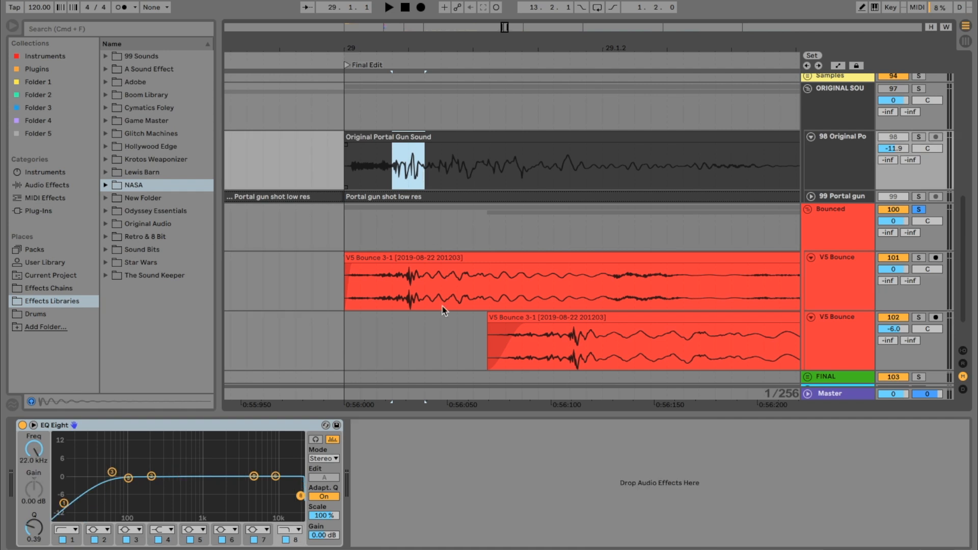
pyautogui.click(441, 322)
pyautogui.moveTo(391, 286)
pyautogui.mouseDown()
pyautogui.moveTo(410, 289)
pyautogui.moveTo(350, 292)
pyautogui.moveTo(597, 287)
pyautogui.mouseUp()
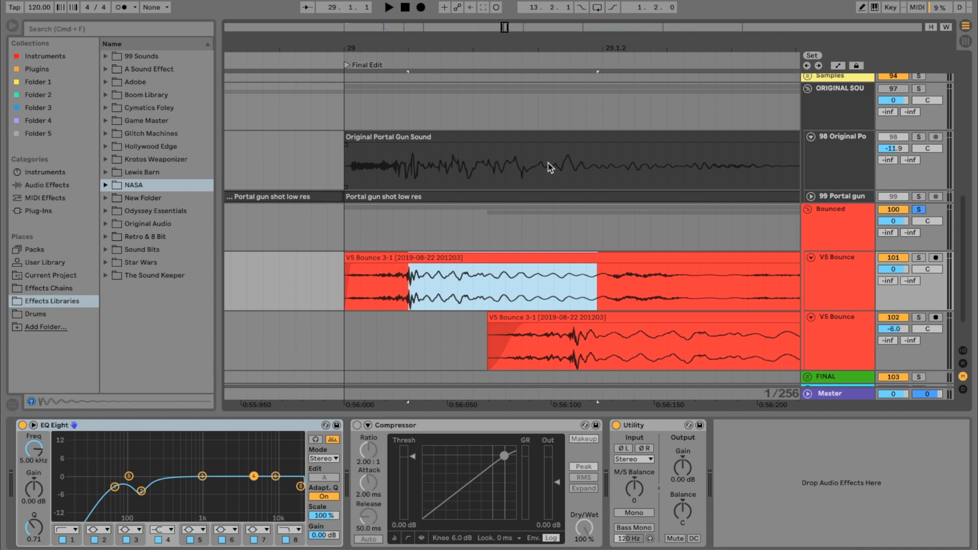
pyautogui.moveTo(529, 42); pyautogui.dragTo(530, 28)
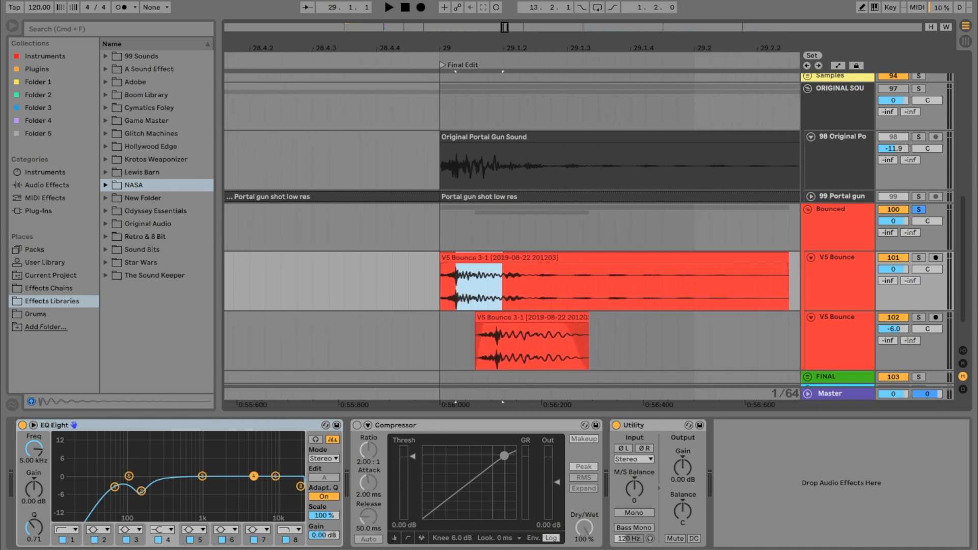
# - Open the lower V5 Bounce clip's sample settings to inspect its transposition, solo its track, and show its device chain
pyautogui.moveTo(448, 330); pyautogui.dragTo(619, 337)
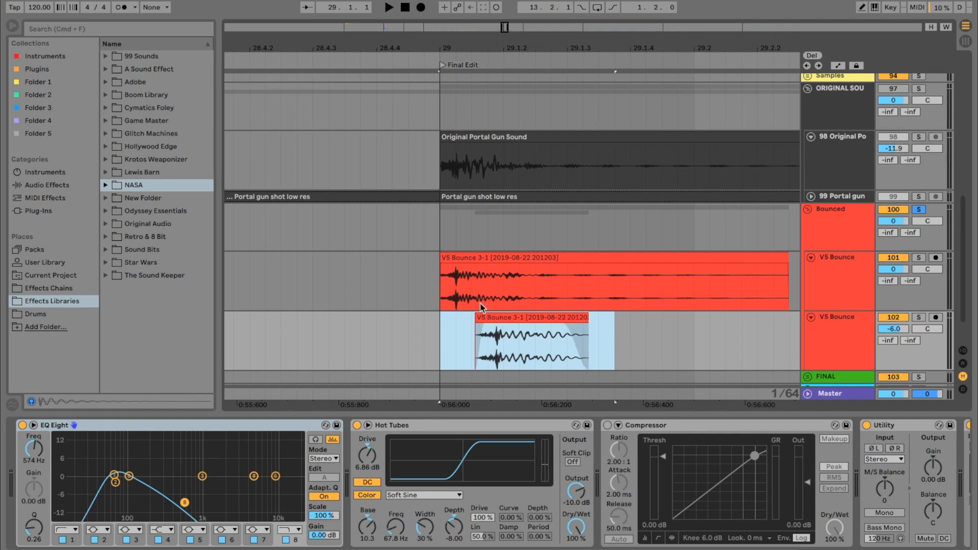
pyautogui.doubleClick(509, 318)
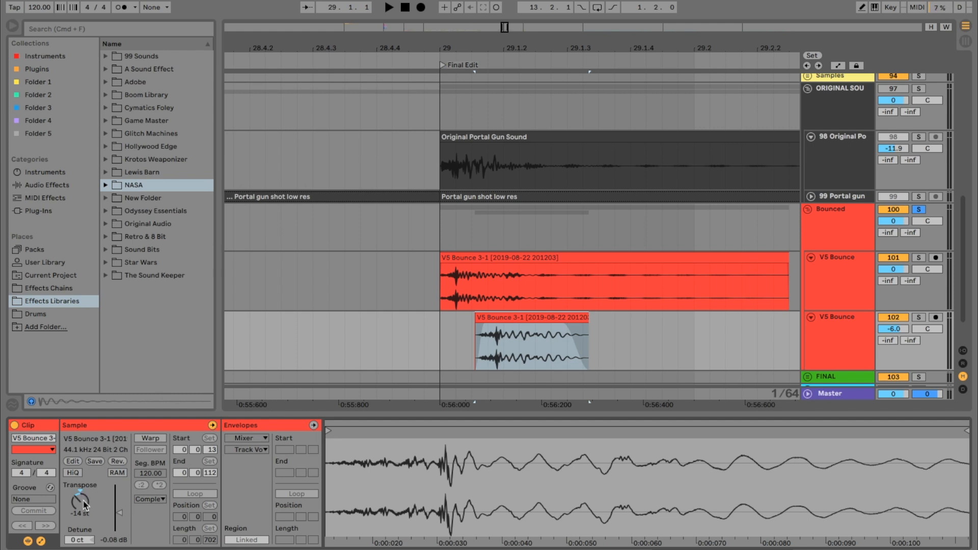
pyautogui.click(918, 316)
pyautogui.doubleClick(824, 325)
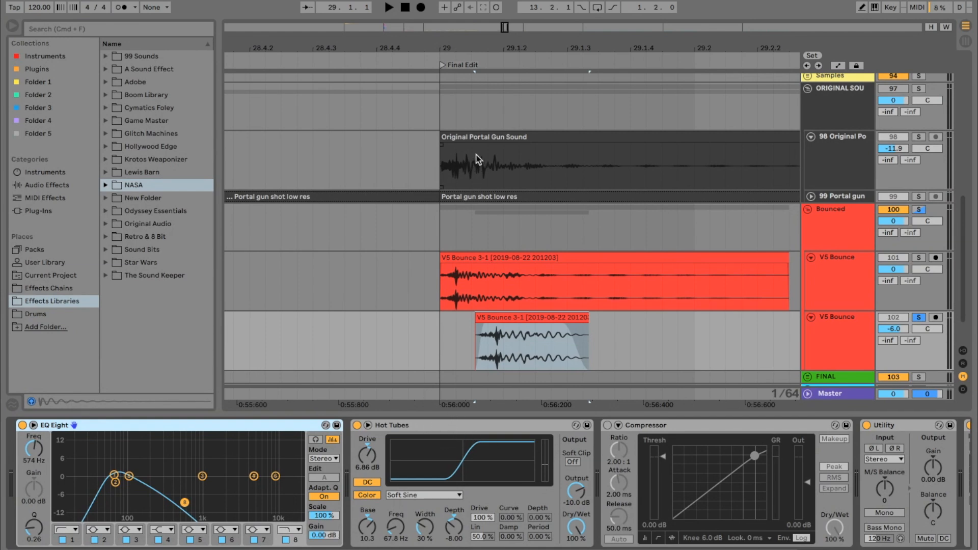
# - Highlight the second transient in Original Portal Gun Sound and the matching section of the upper V5 Bounce clip
pyautogui.moveTo(471, 168); pyautogui.dragTo(498, 173)
pyautogui.moveTo(472, 298); pyautogui.dragTo(506, 295)
pyautogui.click(432, 285)
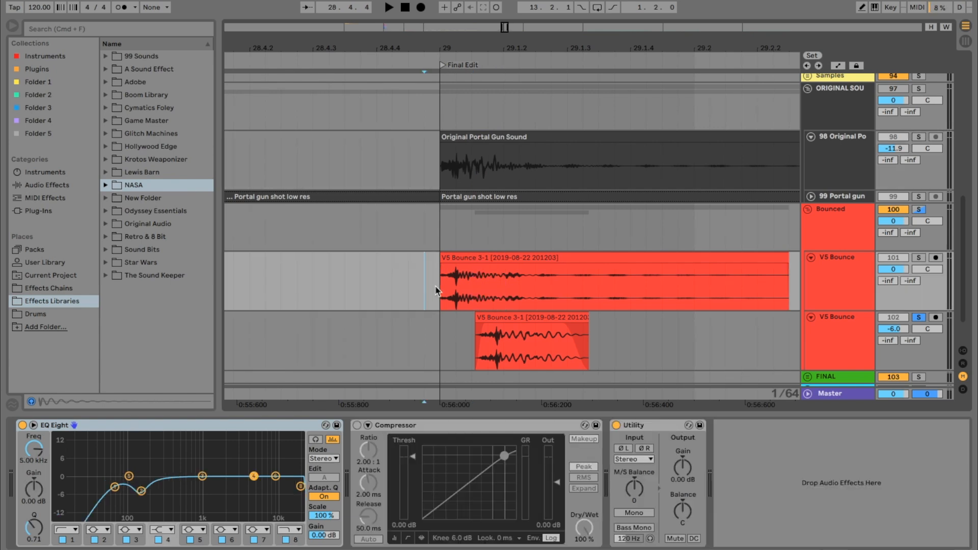
# - Place the insert marker at 28.4.4 on the lower V5 Bounce track and set the solo states for auditioning the bounces
pyautogui.click(920, 210)
pyautogui.moveTo(588, 44); pyautogui.dragTo(511, 44)
pyautogui.click(406, 344)
pyautogui.click(920, 317)
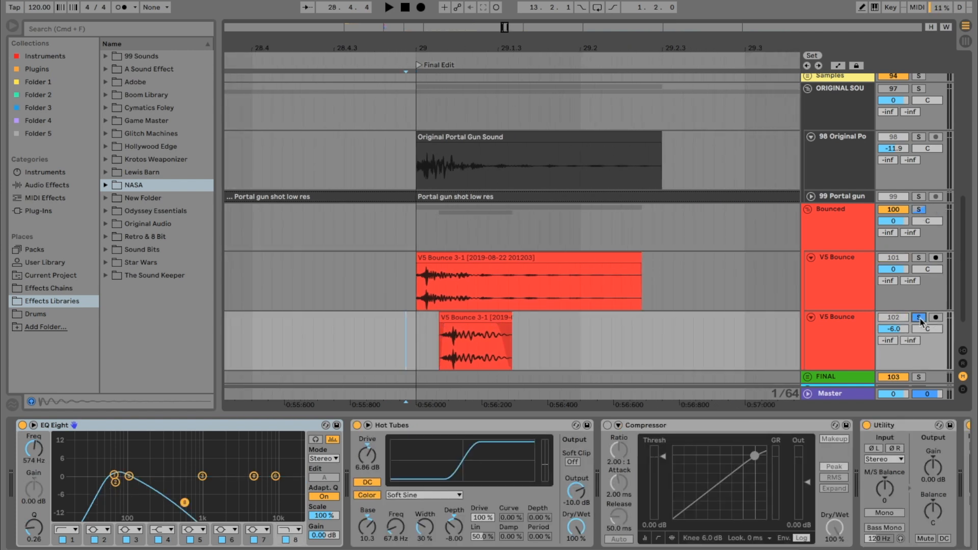
# - Audition the soloed lower V5 Bounce by itself, and play both bounces together through the Bounced group from 29.1.1
pyautogui.press('space')
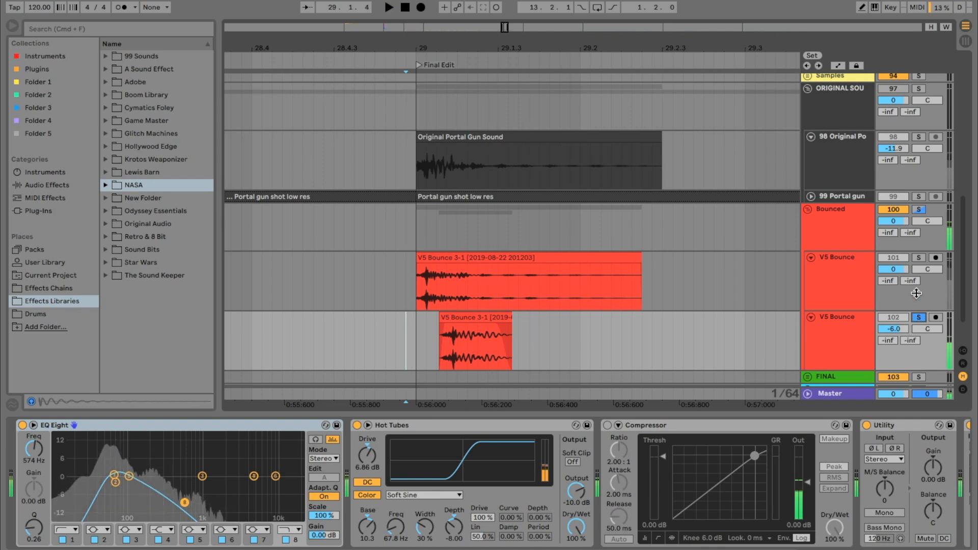
pyautogui.click(920, 258)
pyautogui.click(920, 209)
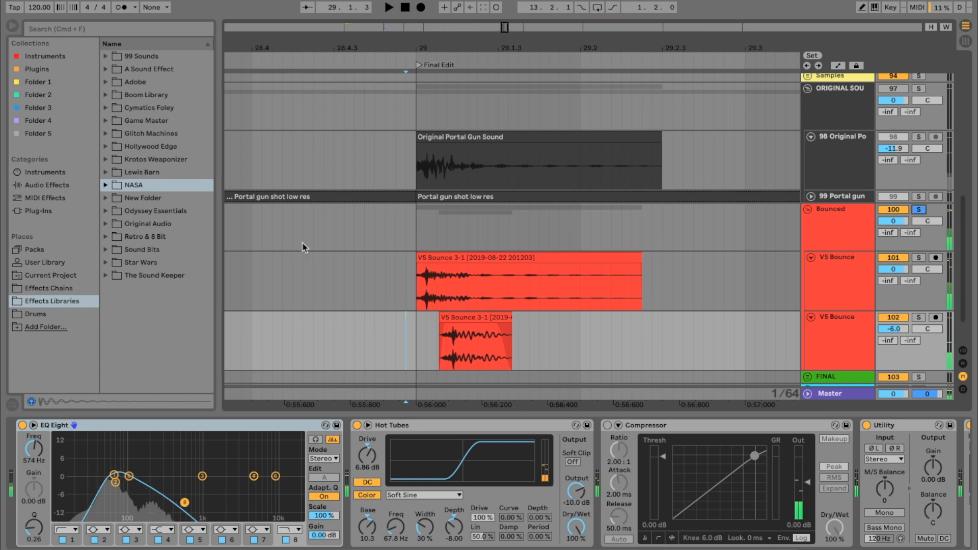
pyautogui.click(419, 221)
pyautogui.press('space')
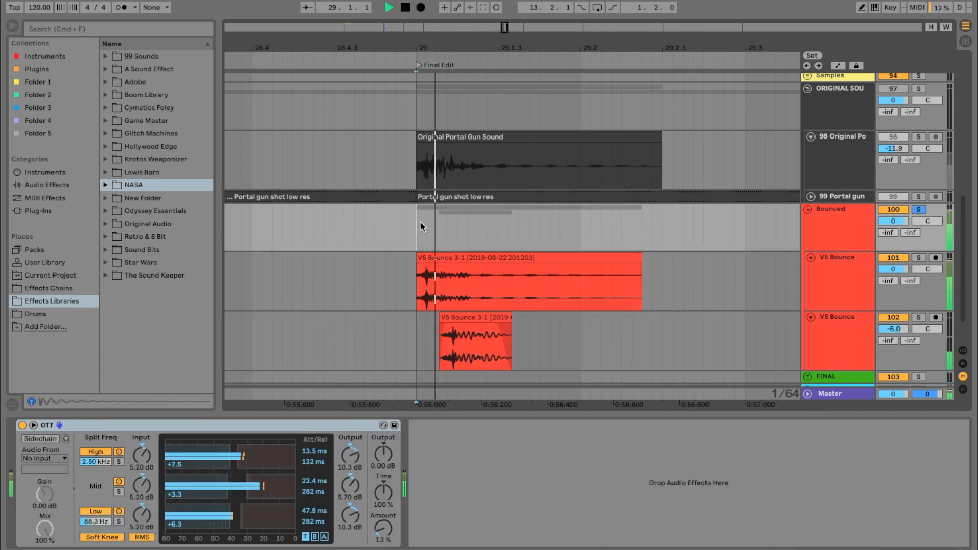
pyautogui.press('space')
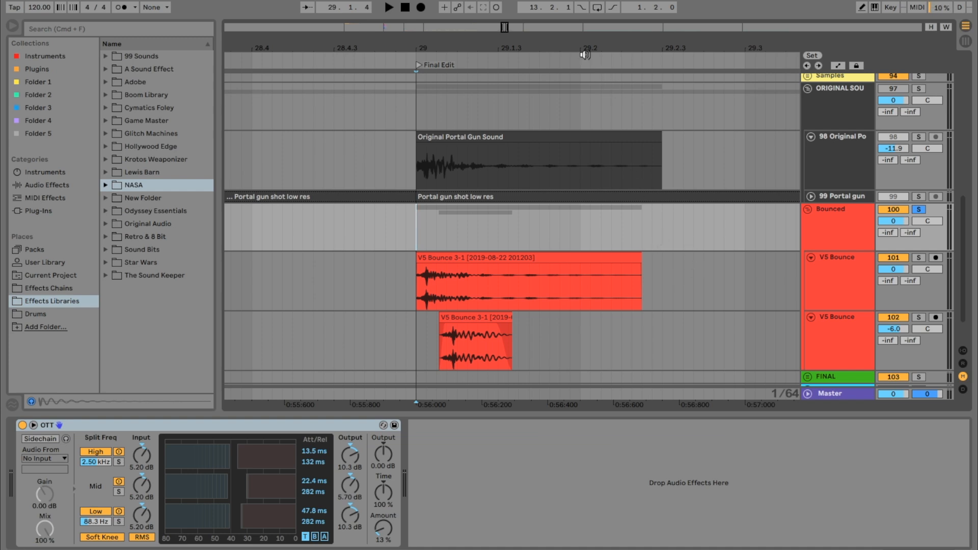
# - Highlight the Bounced group and the upper V5 Bounce track from 28.1.1 to 31.1.1
pyautogui.scroll(-5, 577, 45)
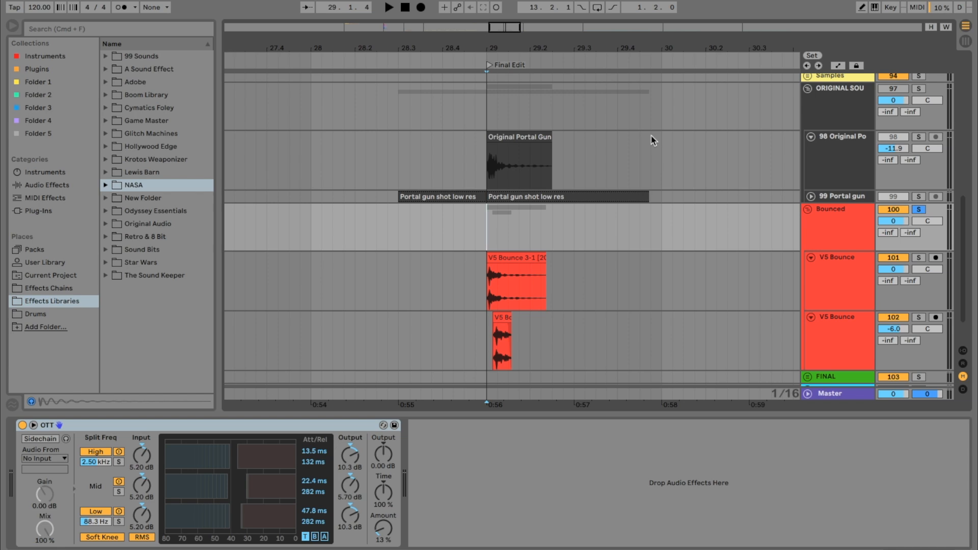
pyautogui.hscroll(3, 605, 152)
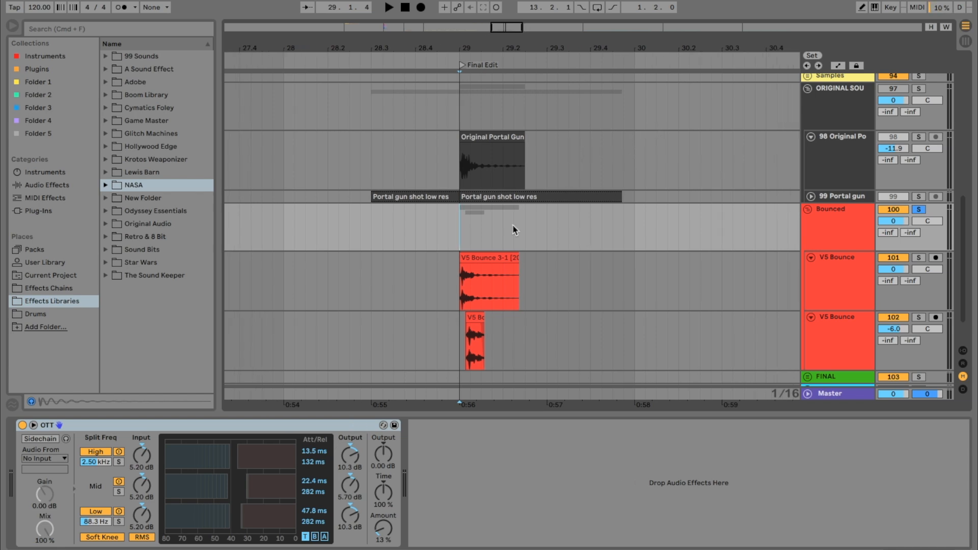
pyautogui.click(460, 227)
pyautogui.moveTo(573, 51); pyautogui.dragTo(573, 18)
pyautogui.scroll(4, 371, 159)
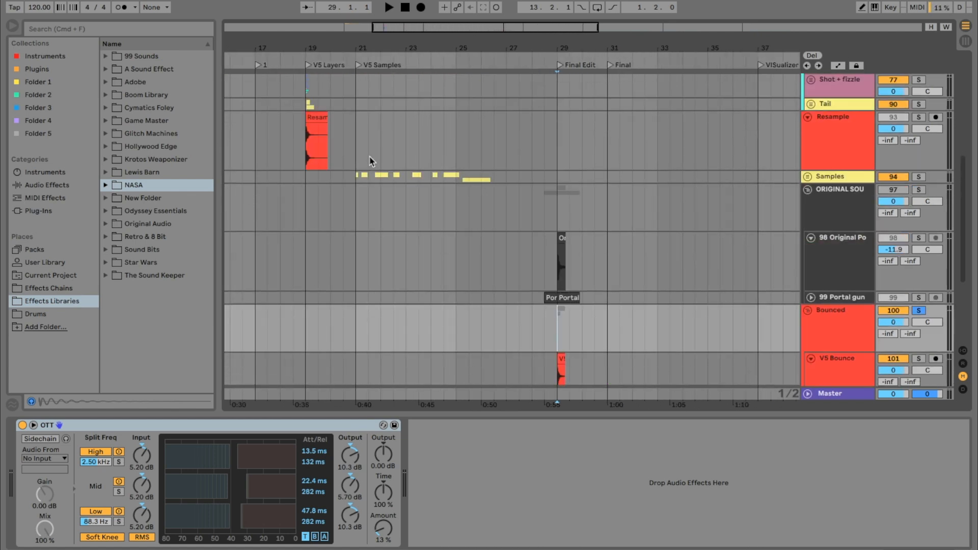
pyautogui.moveTo(526, 334); pyautogui.dragTo(605, 383)
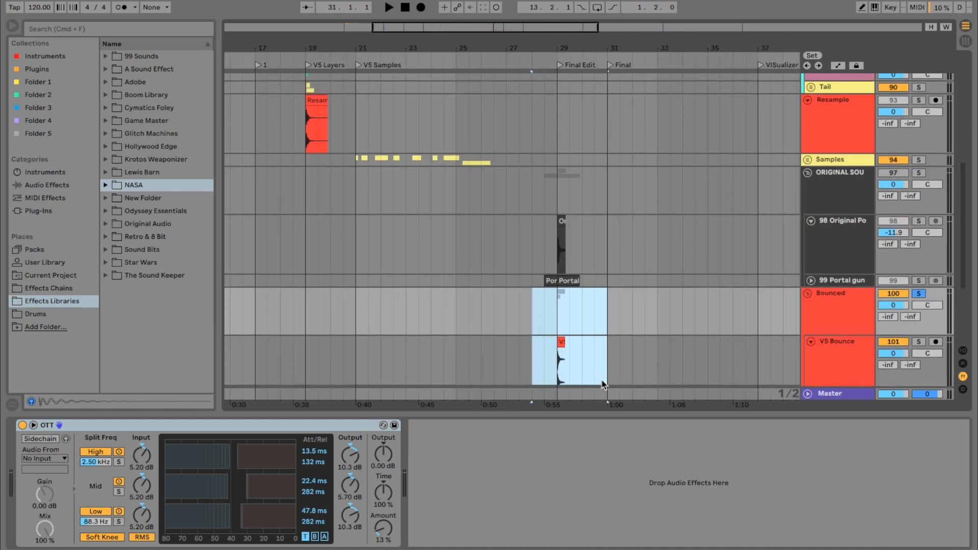
# - Collapse both V5 Bounce tracks and the Original Portal Gun Sound track, and highlight the Bounced group's clips from 28.3.1
pyautogui.click(810, 342)
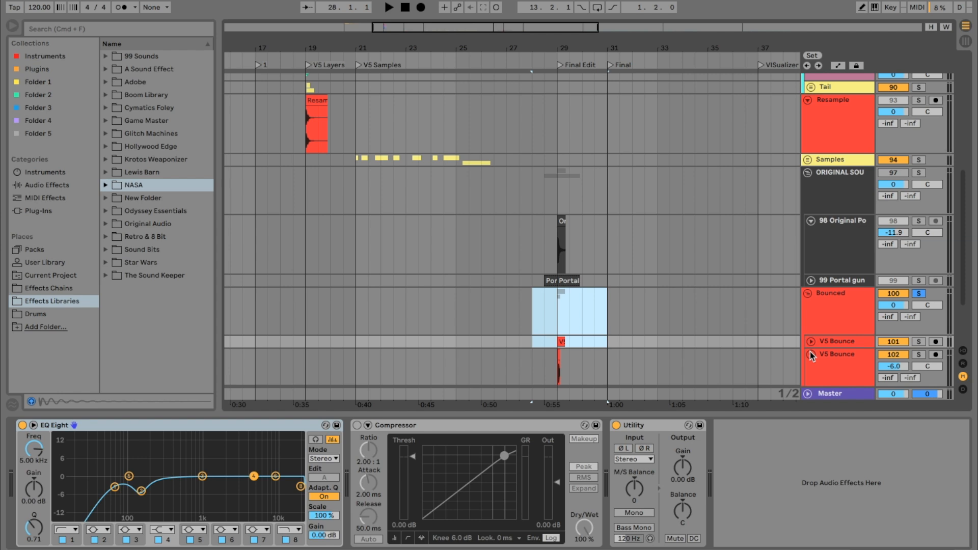
pyautogui.click(811, 355)
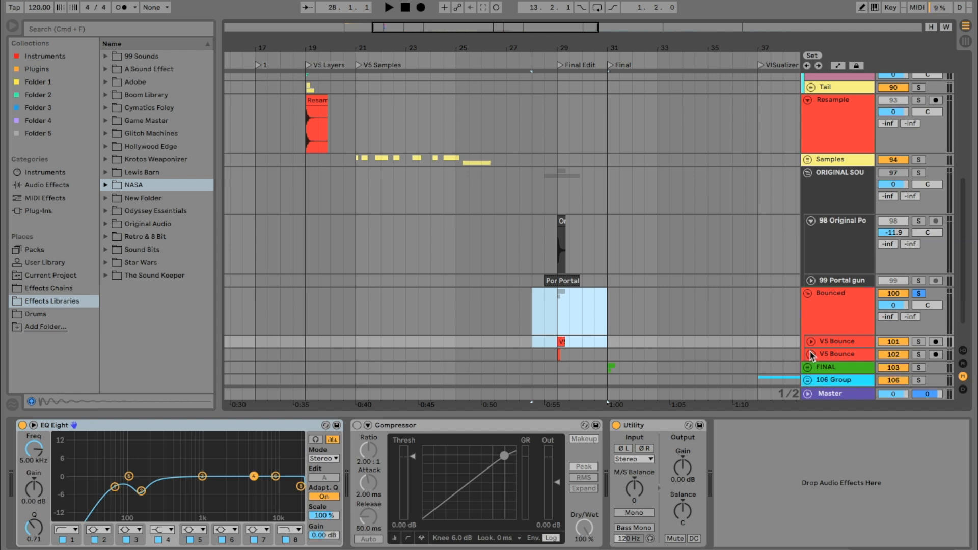
pyautogui.click(811, 221)
pyautogui.moveTo(545, 246); pyautogui.dragTo(582, 310)
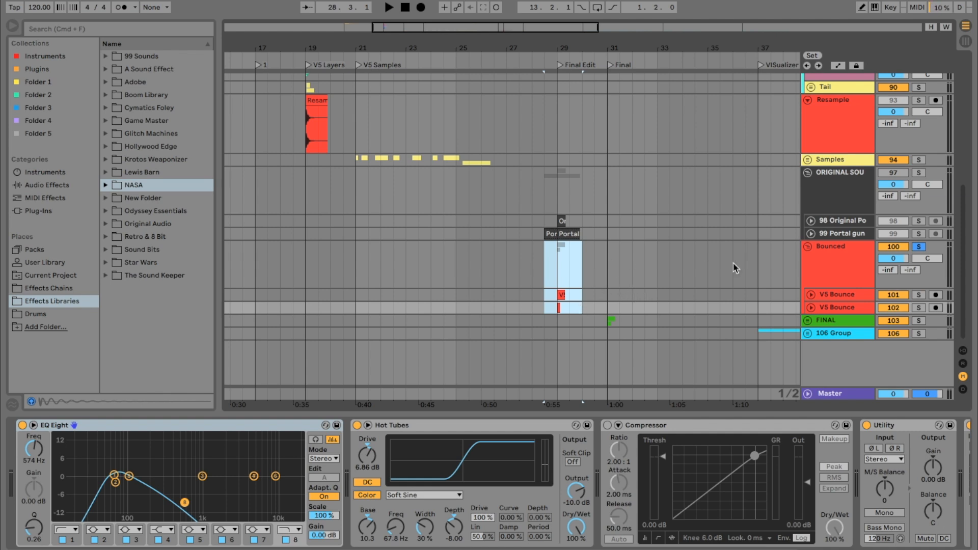
# - Expand both V5 Bounce tracks to highlight their clips from 29.1.1, and collapse the tracks again
pyautogui.moveTo(568, 50); pyautogui.dragTo(572, 143)
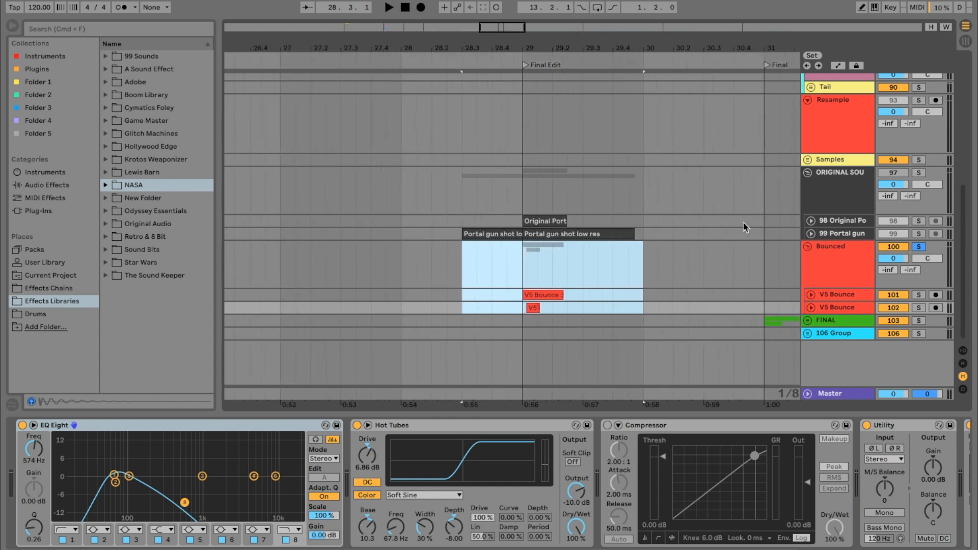
pyautogui.click(811, 308)
pyautogui.click(811, 295)
pyautogui.scroll(-5, 616, 237)
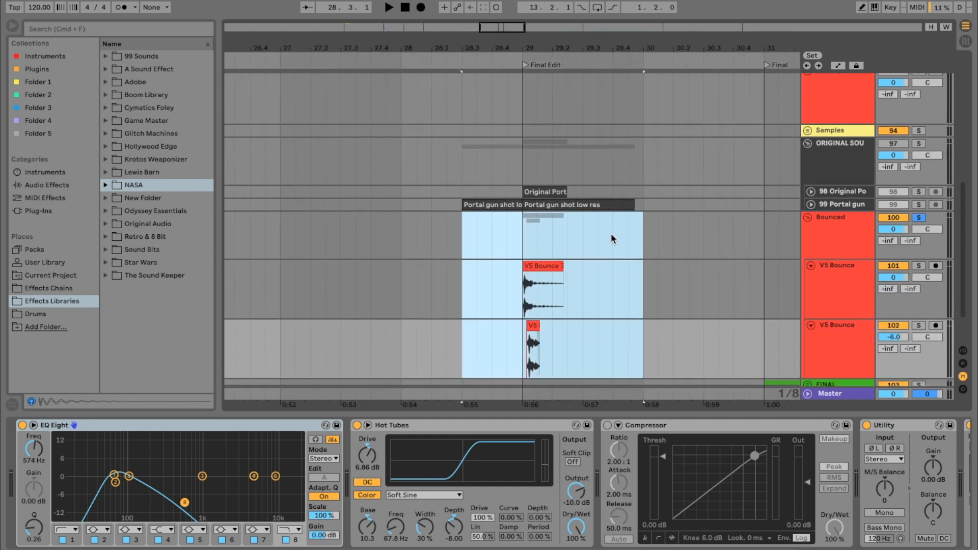
pyautogui.moveTo(560, 283); pyautogui.dragTo(524, 294)
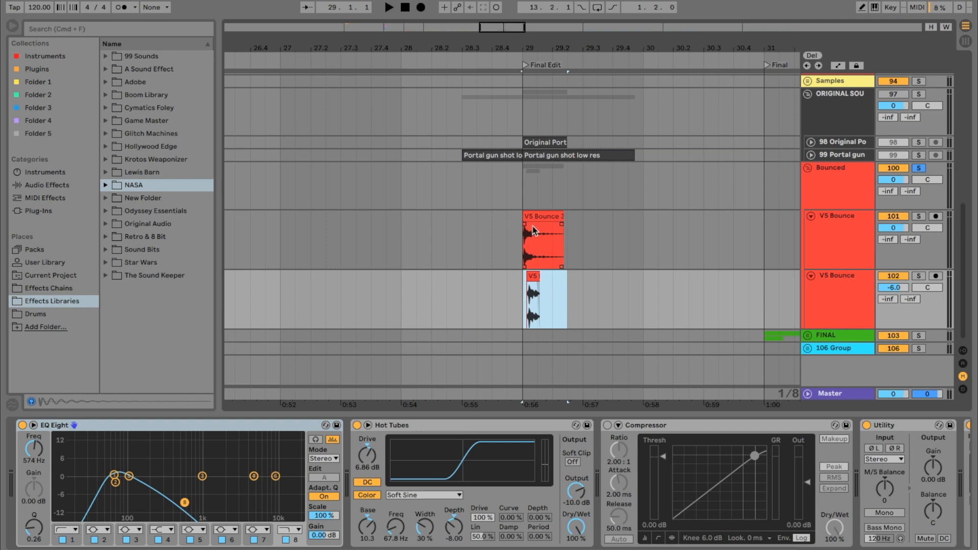
pyautogui.click(810, 216)
pyautogui.click(811, 229)
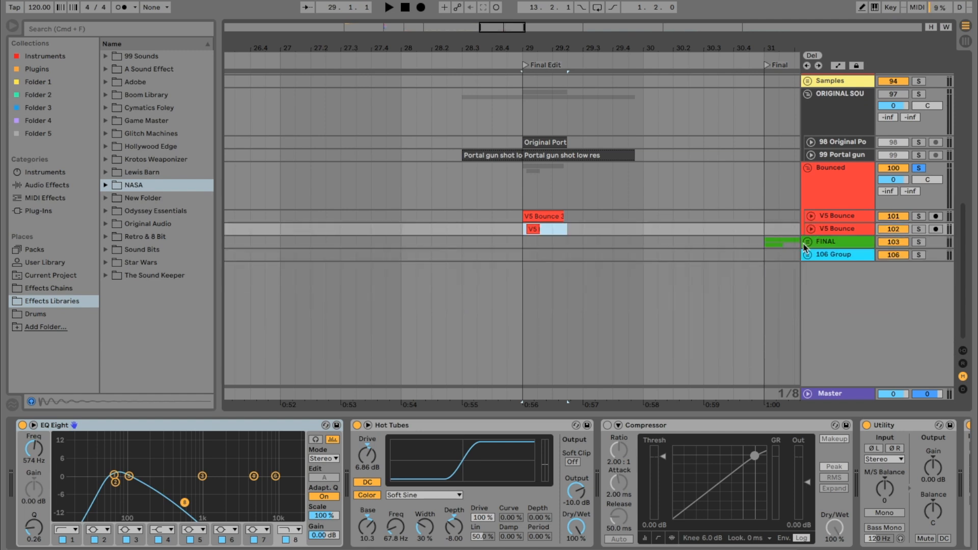
# - Expand the FINAL group to solo and play its FNAL track from 31.1.1, and highlight the two V5 Bounce clips for comparison
pyautogui.click(807, 242)
pyautogui.hscroll(5, 613, 287)
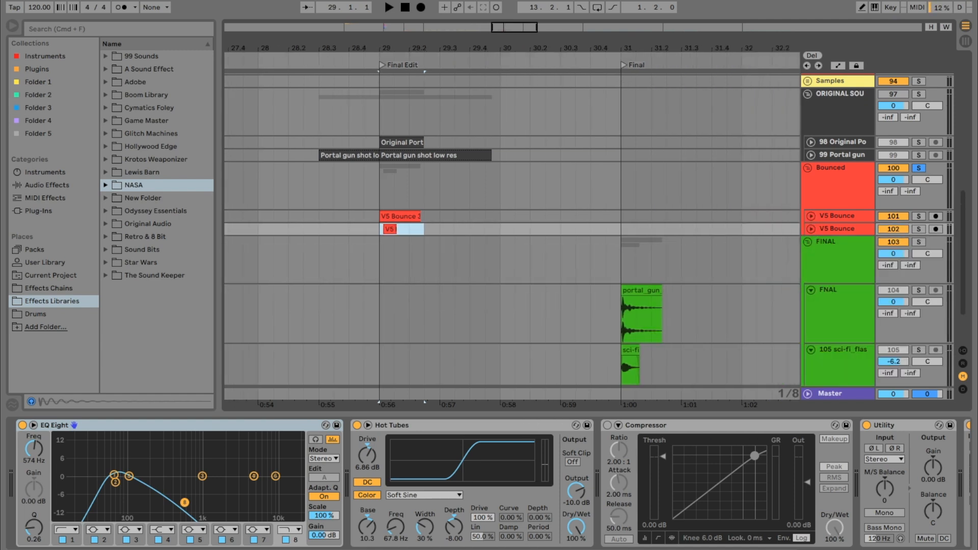
pyautogui.scroll(-3, 613, 288)
pyautogui.click(604, 212)
pyautogui.click(919, 230)
pyautogui.press('space')
pyautogui.press('space')
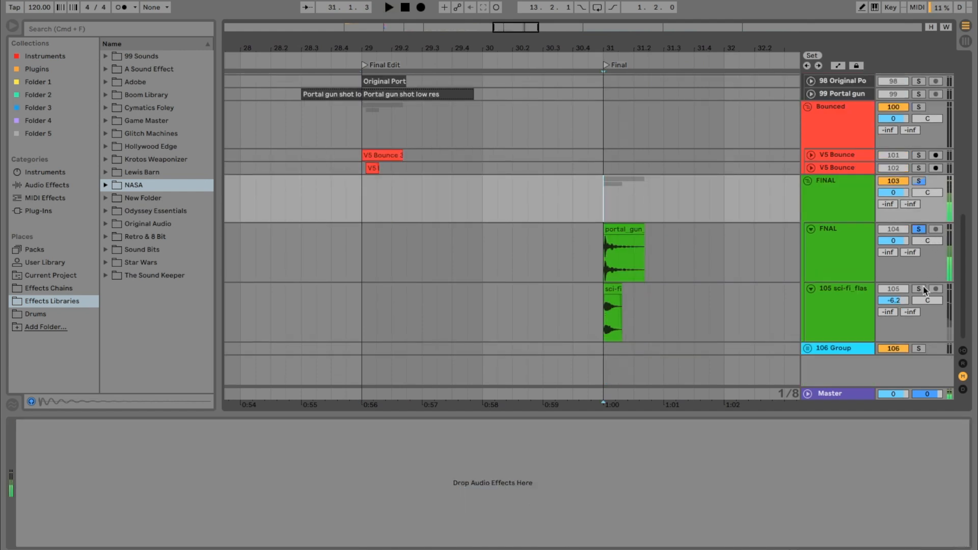
pyautogui.click(422, 168)
pyautogui.keyDown('shift'); pyautogui.click(365, 160); pyautogui.keyUp('shift')
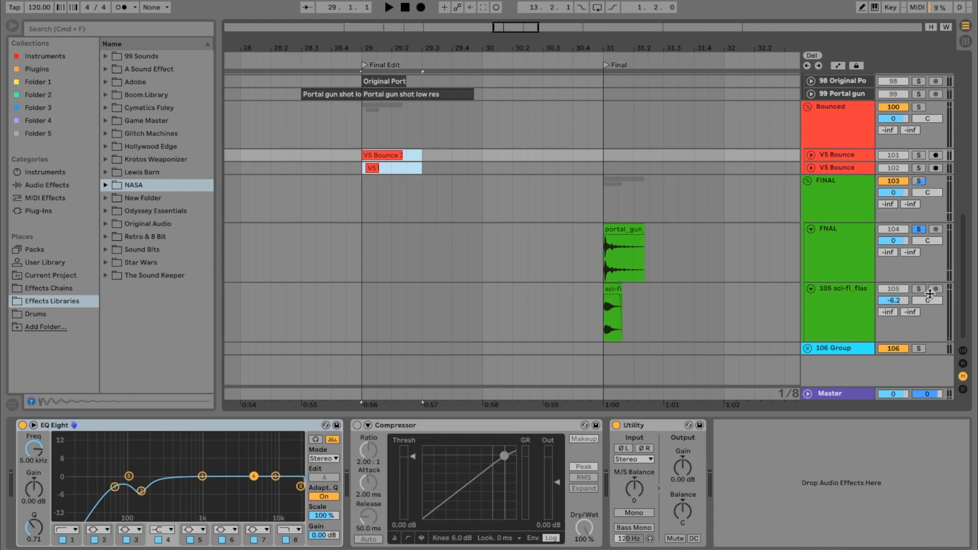
# - Solo the sci-fi flash track, play its clip from 31.1.1, and highlight the clip's range in a closer view
pyautogui.click(919, 288)
pyautogui.click(617, 289)
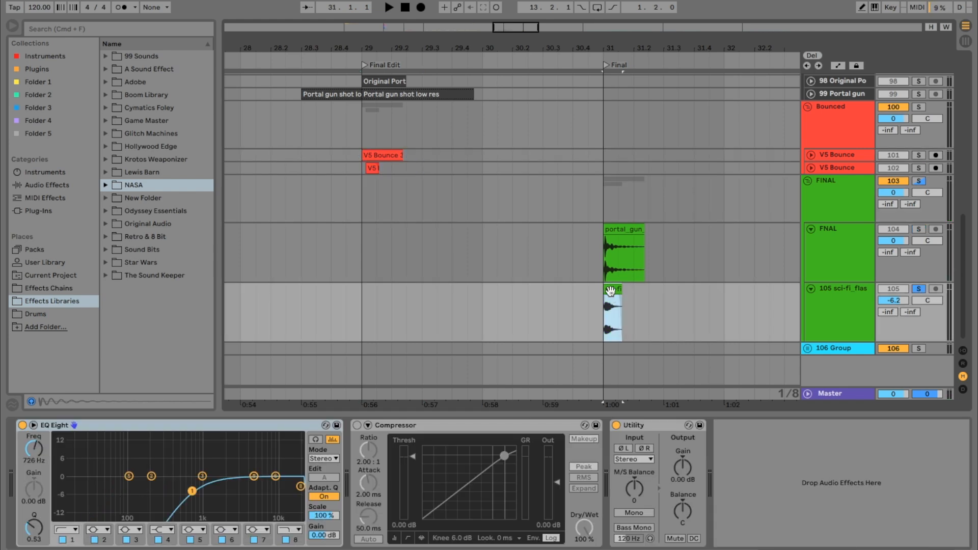
pyautogui.press('space')
pyautogui.press('space')
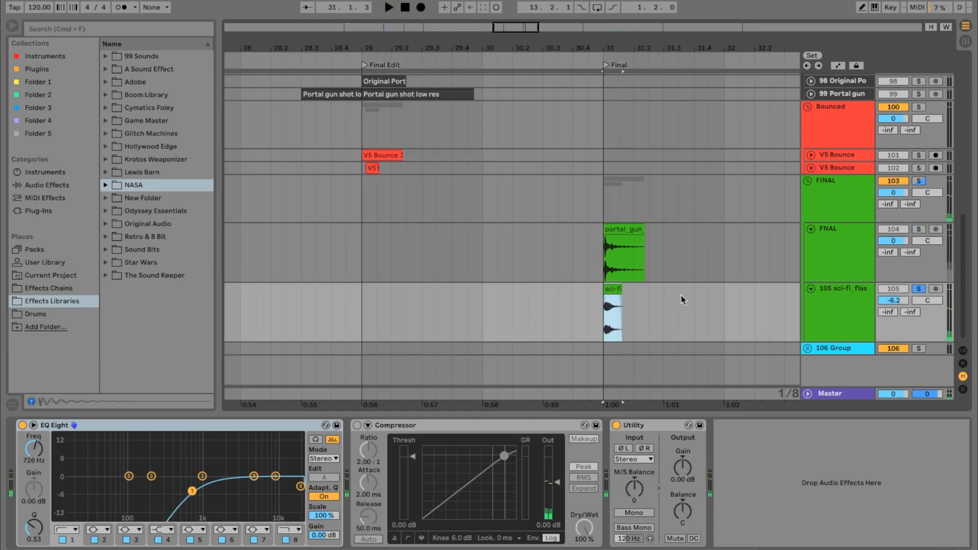
pyautogui.moveTo(617, 41); pyautogui.dragTo(567, 42)
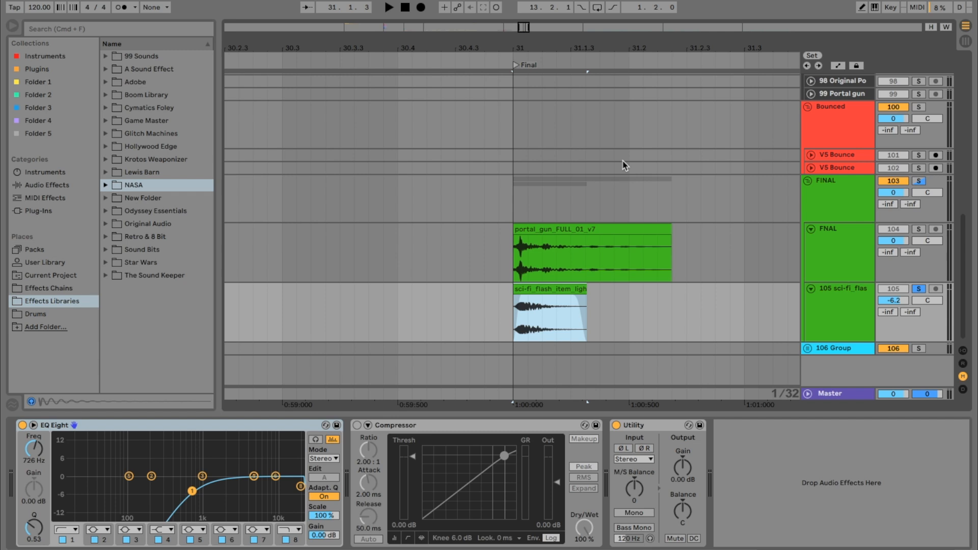
pyautogui.moveTo(597, 52); pyautogui.dragTo(530, 43)
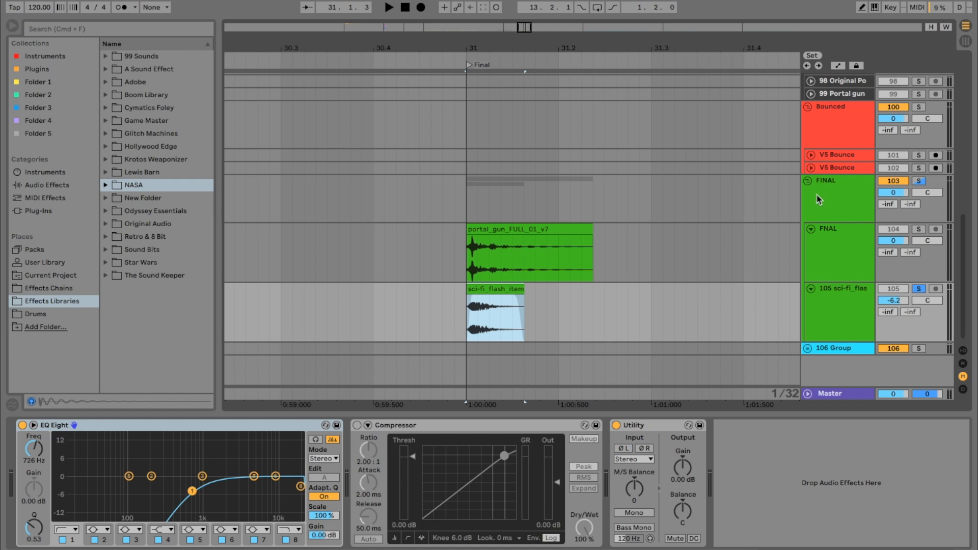
pyautogui.moveTo(571, 321); pyautogui.dragTo(466, 321)
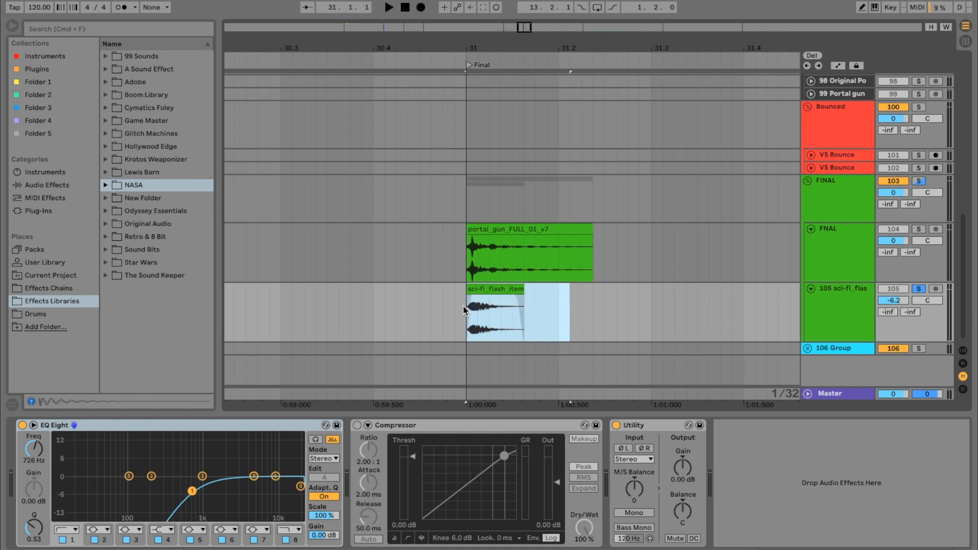
# - Review the V5 layers and the Resample clip at bar 19, and return to the Final section
pyautogui.moveTo(521, 45); pyautogui.dragTo(593, 19)
pyautogui.scroll(6, 448, 201)
pyautogui.hscroll(-8, 446, 202)
pyautogui.scroll(5, 427, 205)
pyautogui.hscroll(-1, 426, 206)
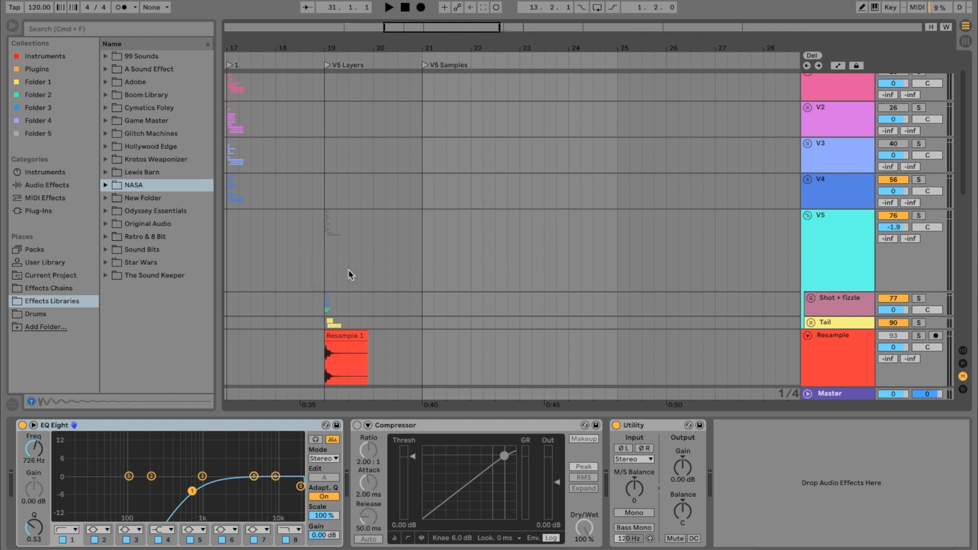
pyautogui.scroll(-6, 347, 259)
pyautogui.hscroll(8, 348, 260)
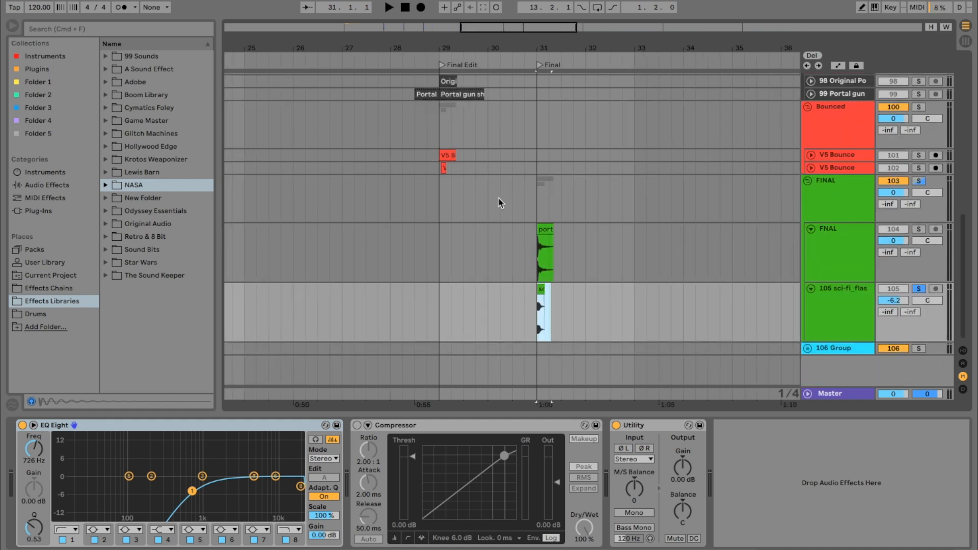
# - Highlight the portal_gun_FULL_01_v7 and sci-fi flash clips together from 31.1.1
pyautogui.moveTo(538, 206); pyautogui.dragTo(588, 206)
pyautogui.click(579, 301)
pyautogui.moveTo(579, 300); pyautogui.dragTo(536, 246)
pyautogui.moveTo(547, 50); pyautogui.dragTo(538, 347)
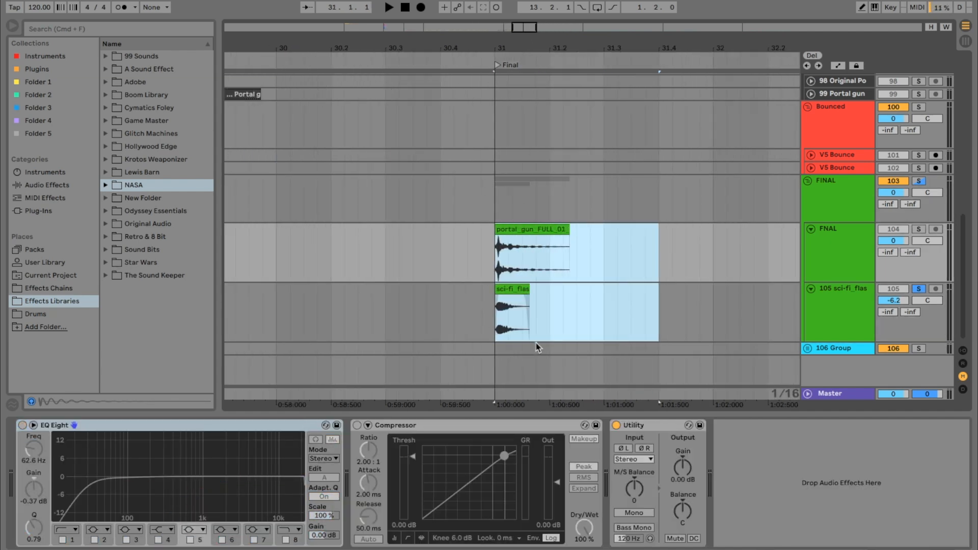
# - Clear the solo on the sci-fi flash track and the FINAL group, and play both final clips together
pyautogui.click(916, 289)
pyautogui.click(508, 289)
pyautogui.press('space')
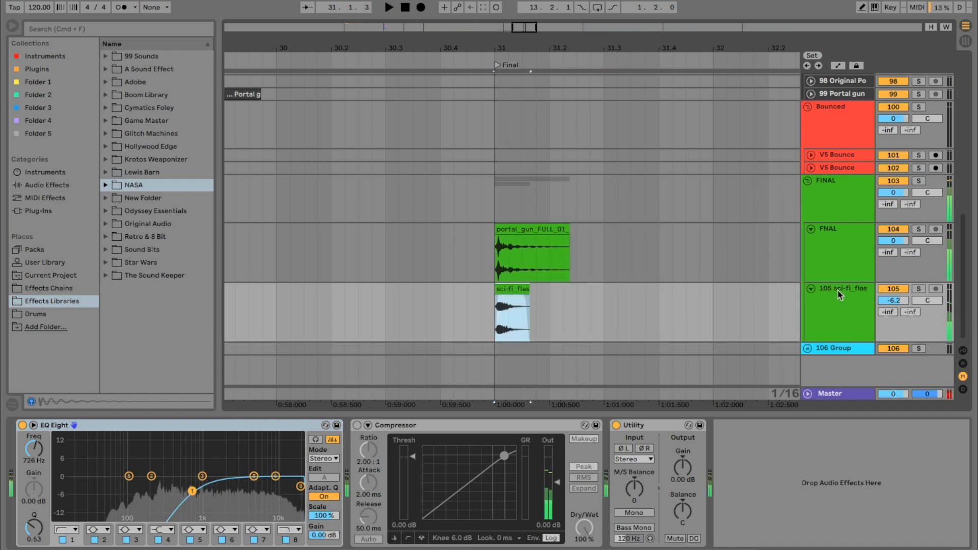
pyautogui.press('space')
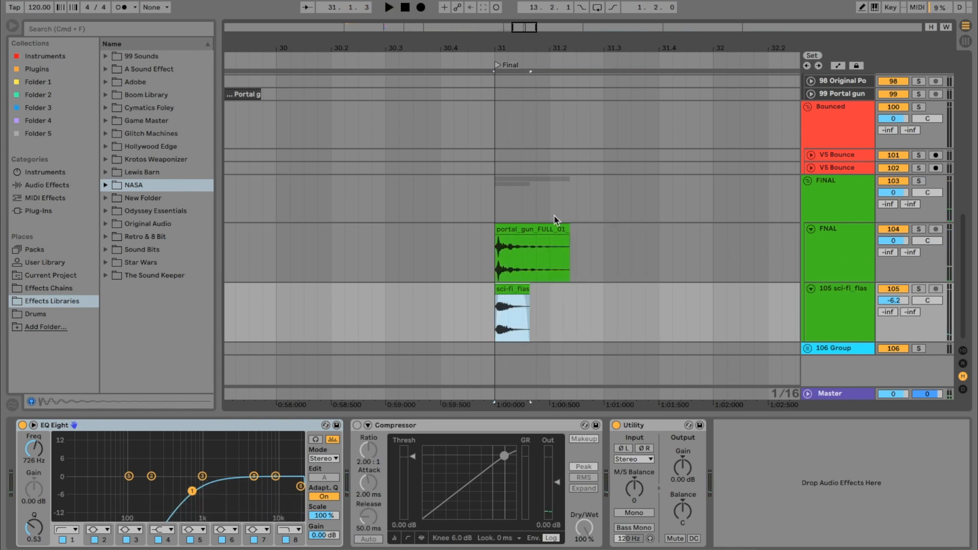
# - Collapse the FNAL and sci-fi flash tracks and the original sound group
pyautogui.keyDown('alt'); pyautogui.click(810, 228); pyautogui.keyUp('alt')
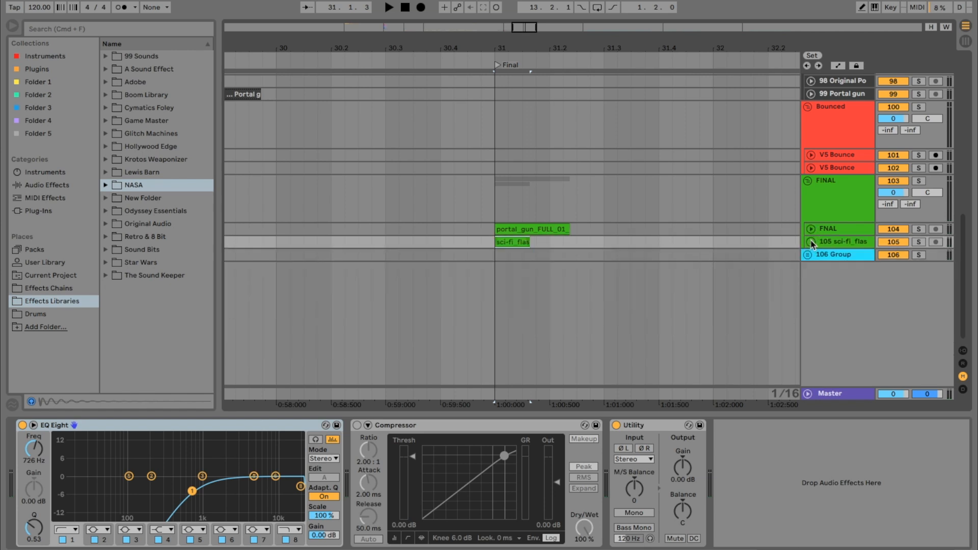
pyautogui.moveTo(571, 49); pyautogui.dragTo(626, 48)
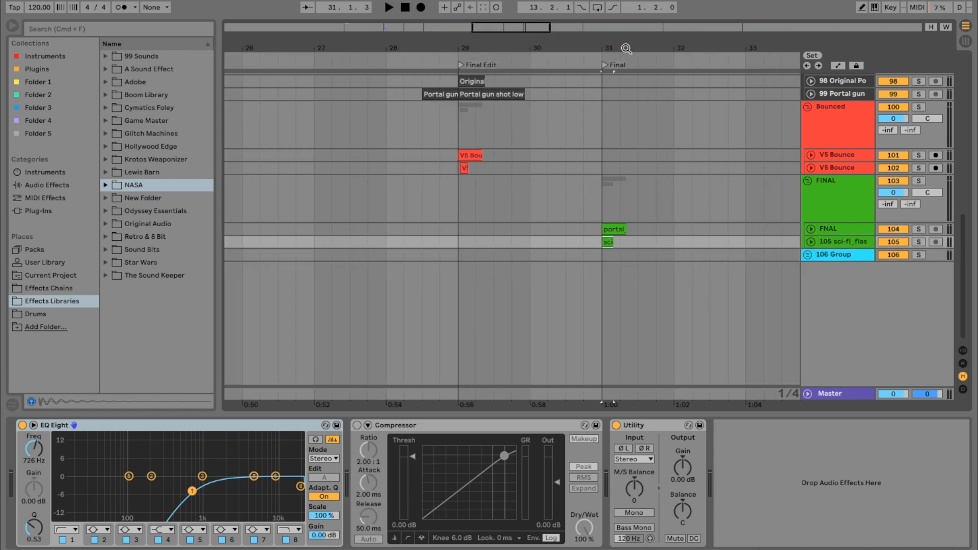
pyautogui.scroll(5, 474, 196)
pyautogui.hscroll(-5, 505, 249)
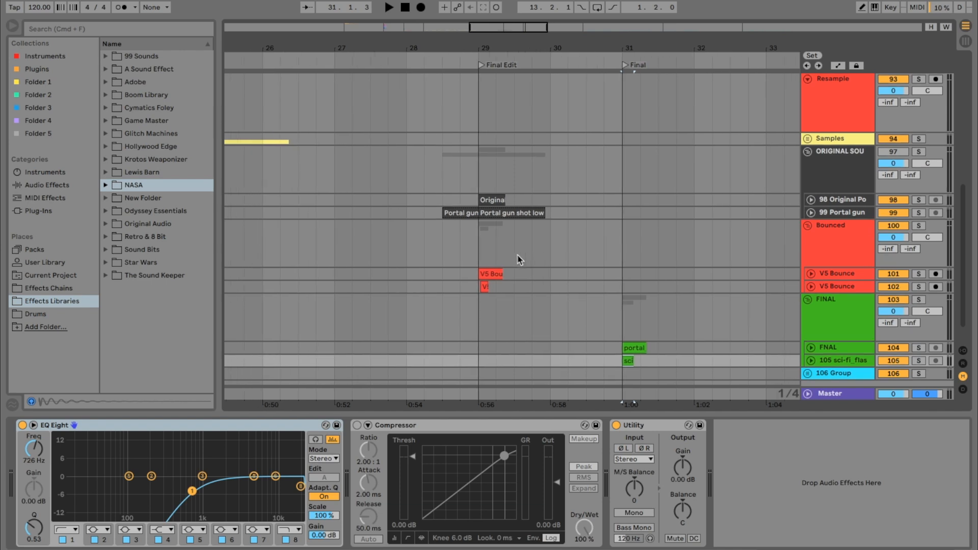
pyautogui.click(807, 151)
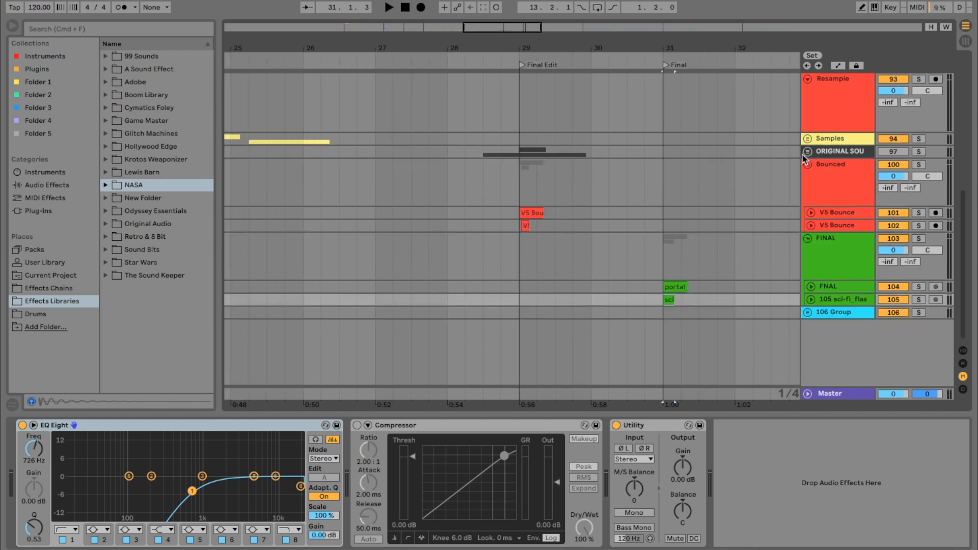
# - Collapse the V5 group, the Resample track and the Bounced group in an overview of the whole arrangement
pyautogui.scroll(3, 723, 184)
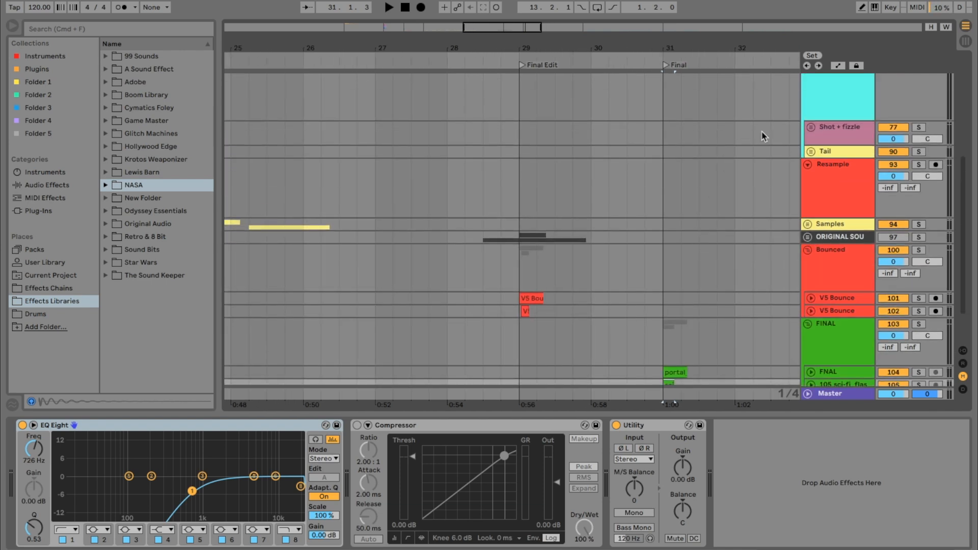
pyautogui.scroll(3, 779, 140)
pyautogui.moveTo(531, 52); pyautogui.dragTo(611, 22)
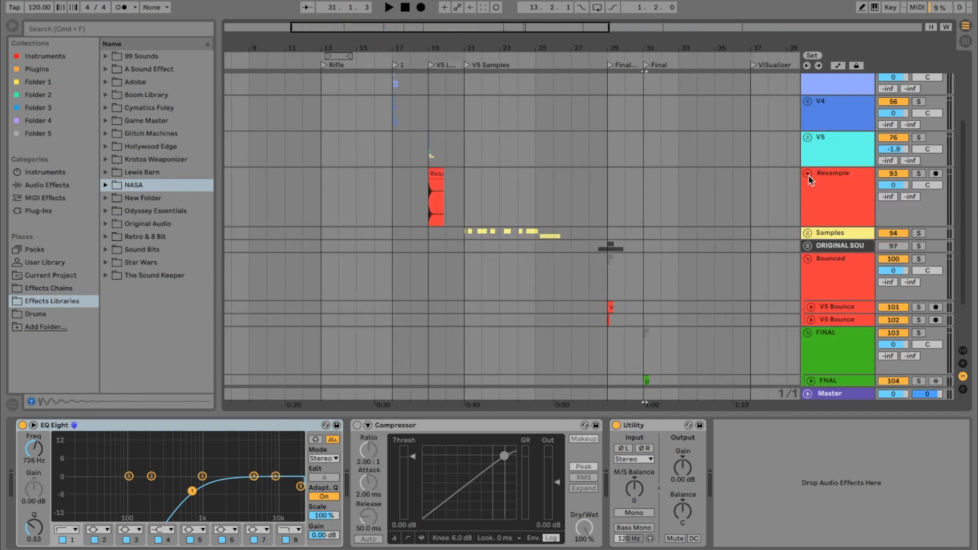
pyautogui.click(807, 173)
pyautogui.click(809, 212)
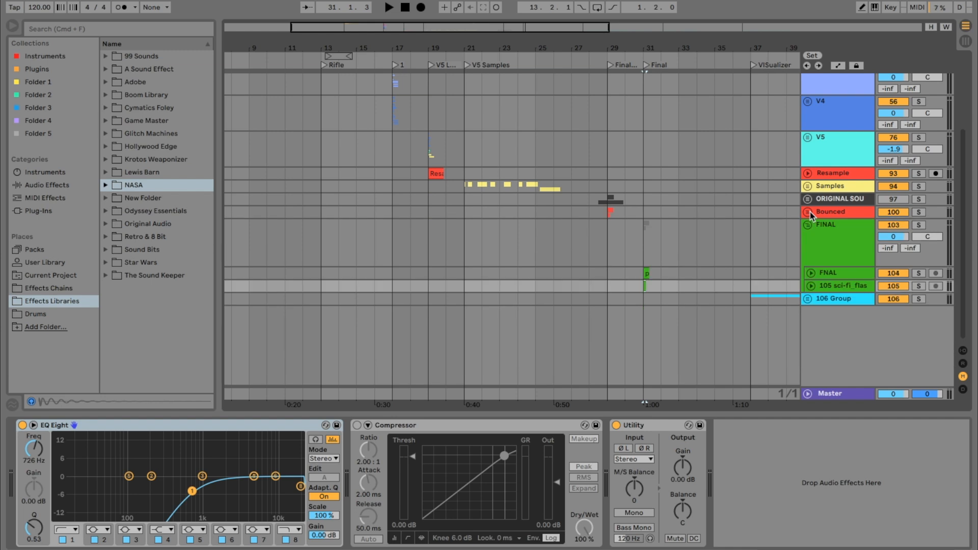
# - Highlight the V1 to V4 group clips together from marker 1 at bar 17 to bar 20
pyautogui.scroll(5, 726, 253)
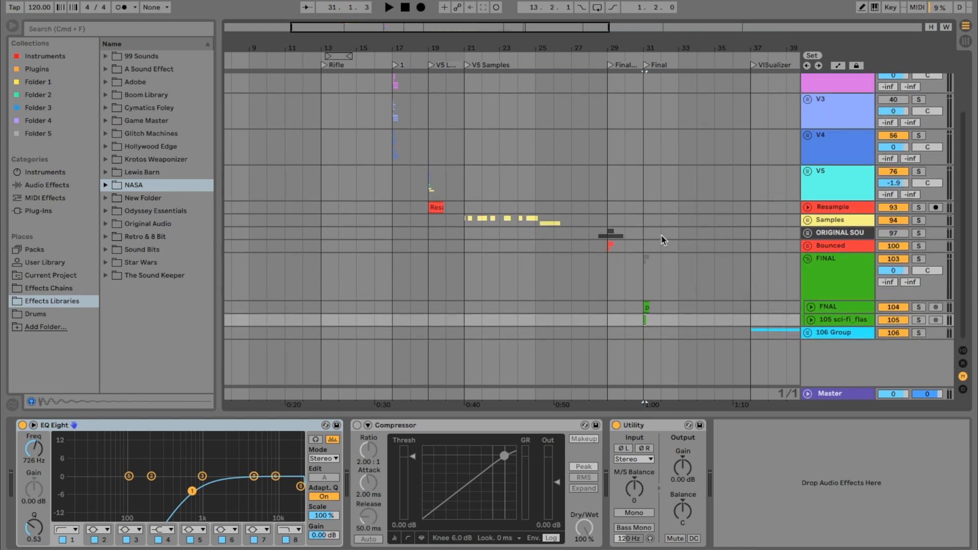
pyautogui.hscroll(2, 596, 224)
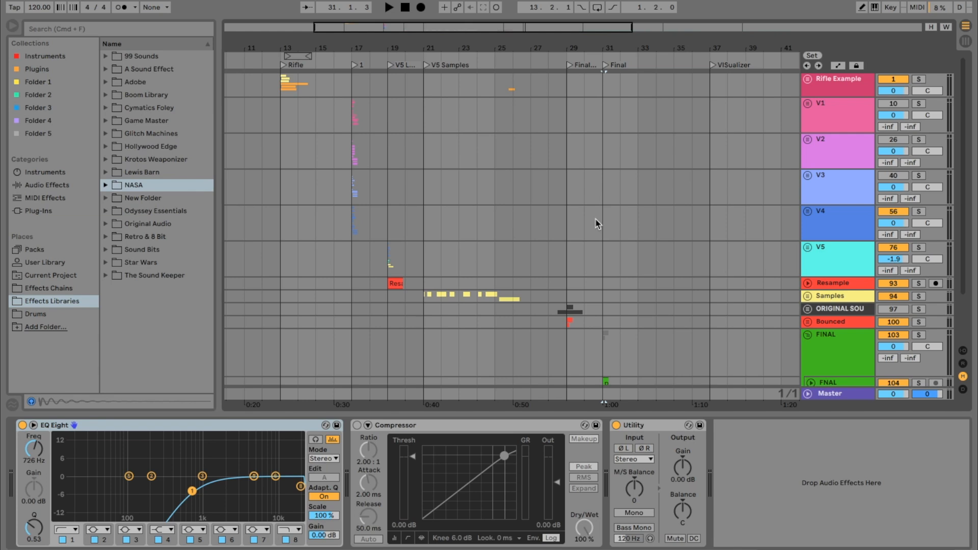
pyautogui.click(491, 235)
pyautogui.click(352, 233)
pyautogui.moveTo(352, 233); pyautogui.dragTo(403, 101)
pyautogui.moveTo(375, 53); pyautogui.dragTo(377, 43)
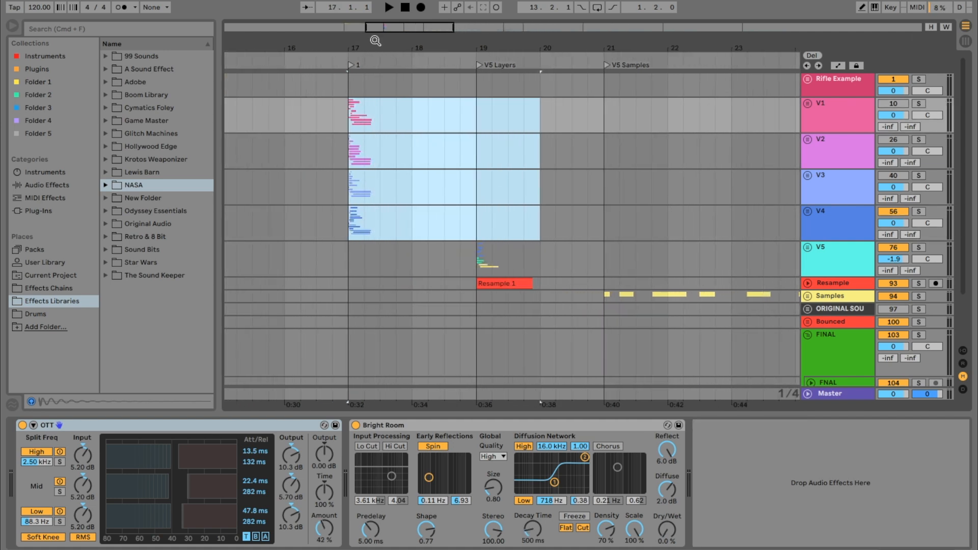
# - Highlight the V2 group's clips from bar 16 to 18, and deactivate the V4 group
pyautogui.click(459, 178)
pyautogui.moveTo(405, 147)
pyautogui.mouseDown()
pyautogui.moveTo(231, 164)
pyautogui.moveTo(482, 141)
pyautogui.moveTo(417, 155)
pyautogui.mouseUp()
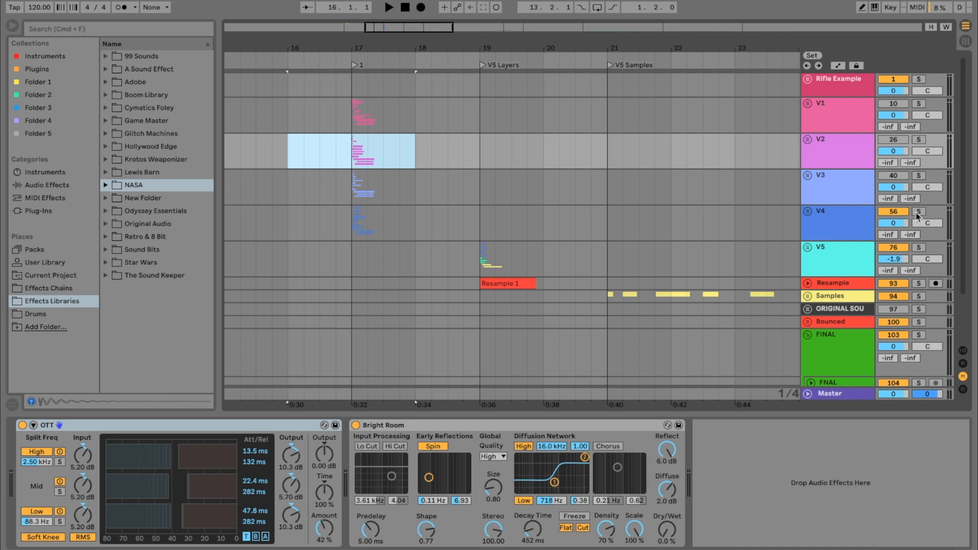
pyautogui.click(891, 216)
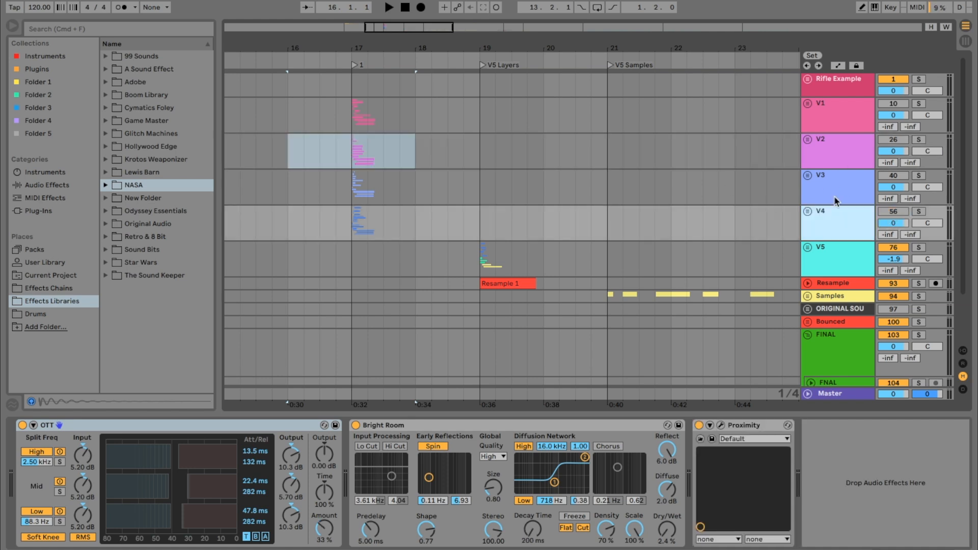
# - Compare the OTT, Bright Room and Proximity settings in the effect chains of the V1, V2, V3 and V4 groups
pyautogui.keyDown('shift'); pyautogui.click(839, 113); pyautogui.keyUp('shift')
pyautogui.click(835, 113)
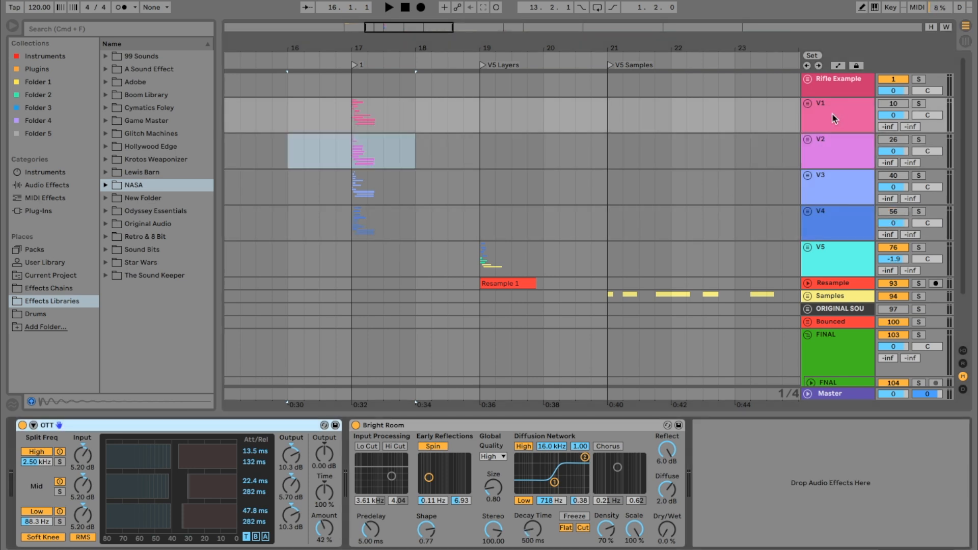
pyautogui.click(834, 140)
pyautogui.moveTo(415, 151)
pyautogui.mouseDown()
pyautogui.moveTo(349, 159)
pyautogui.moveTo(441, 158)
pyautogui.mouseUp()
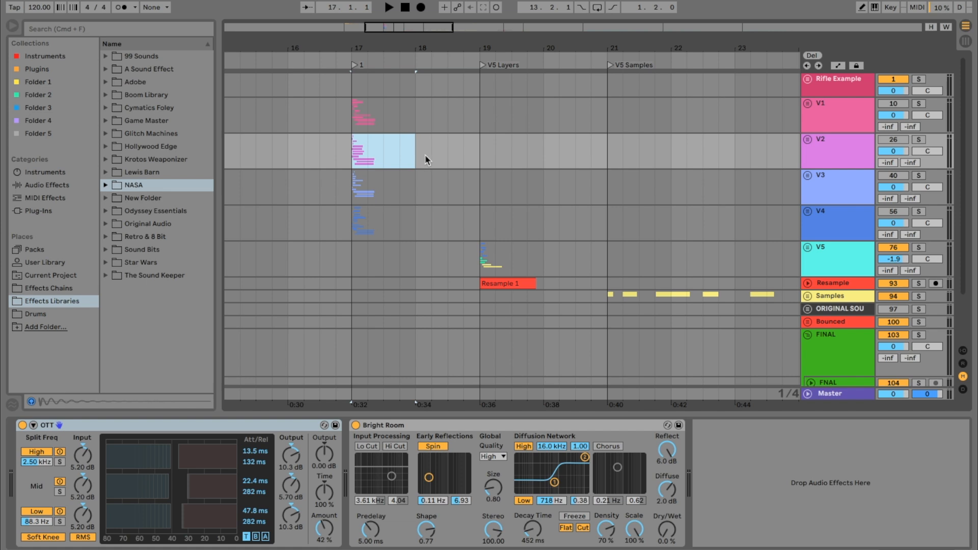
pyautogui.click(831, 153)
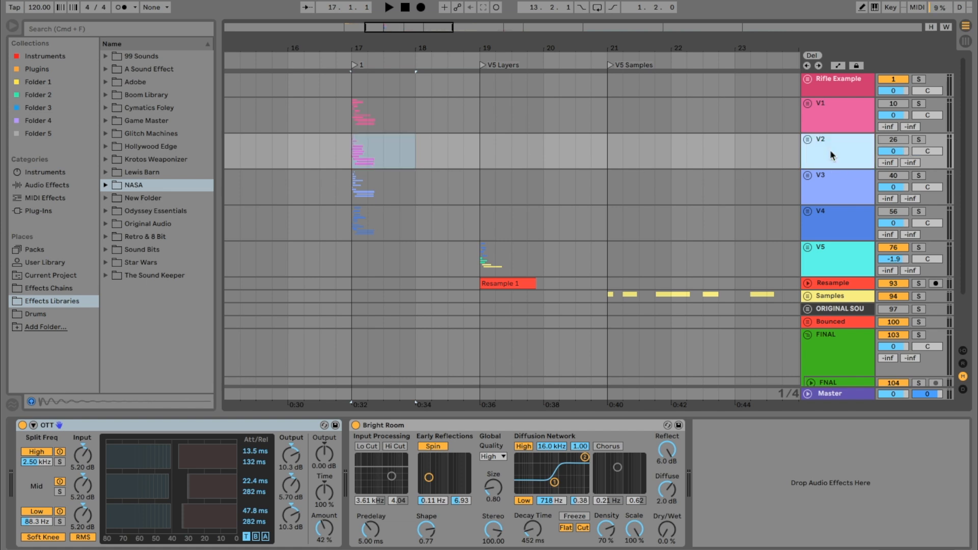
pyautogui.click(833, 124)
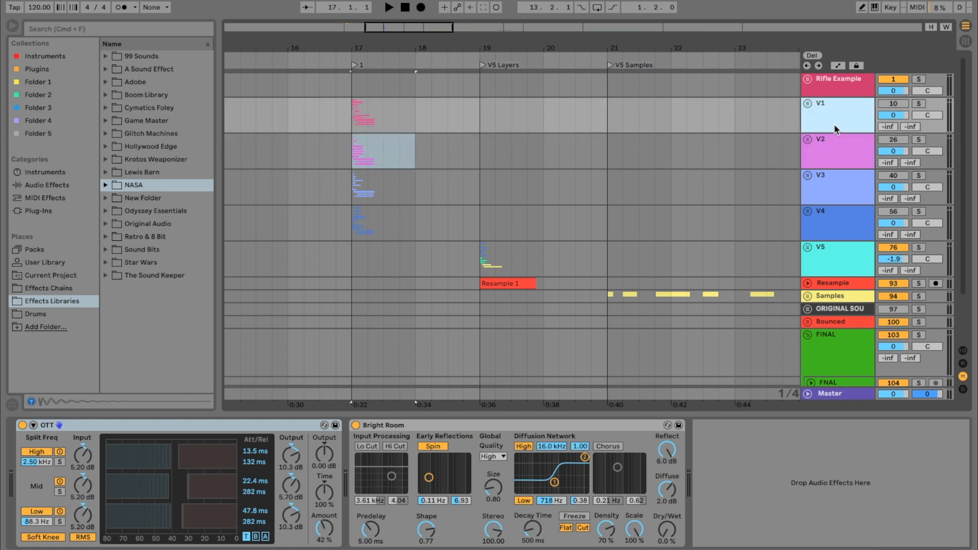
pyautogui.moveTo(411, 151); pyautogui.dragTo(347, 147)
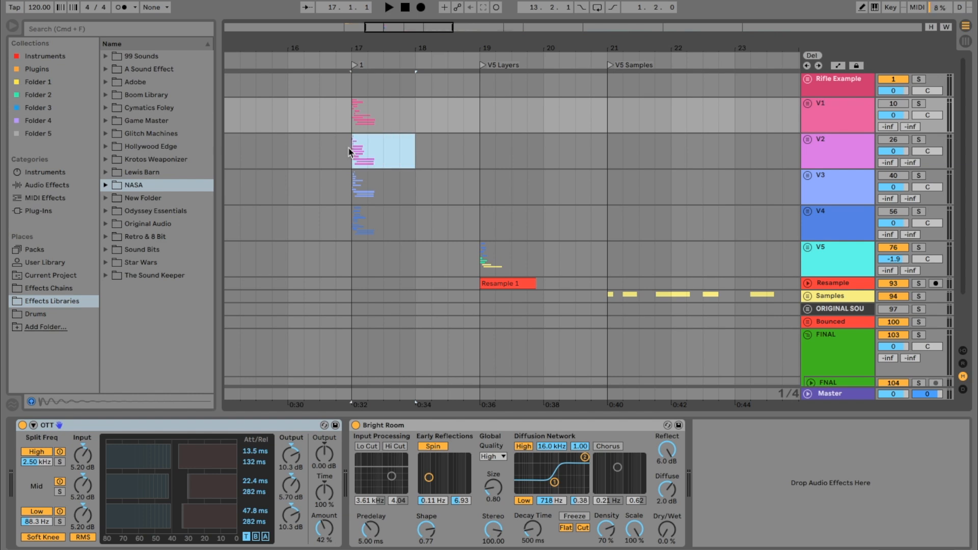
pyautogui.click(843, 191)
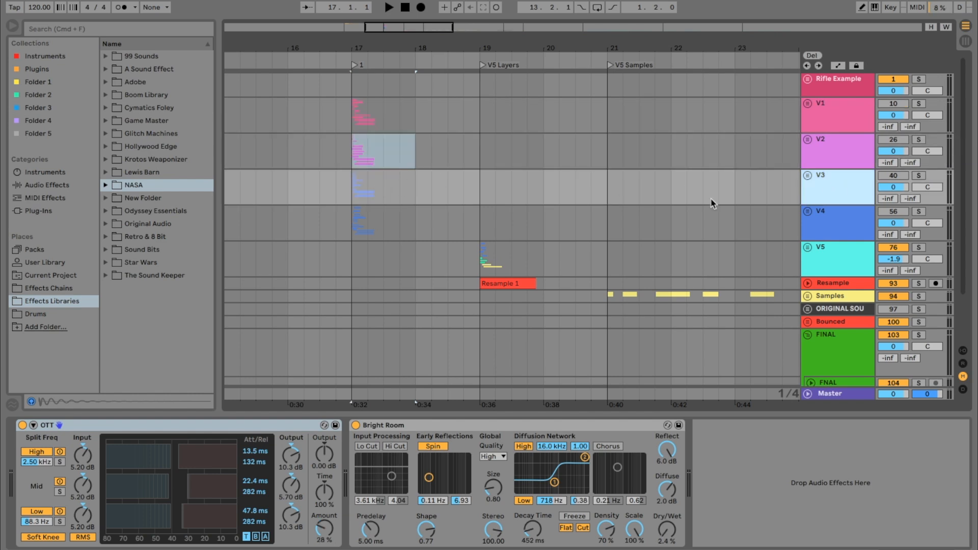
pyautogui.click(808, 212)
pyautogui.click(809, 212)
pyautogui.click(493, 218)
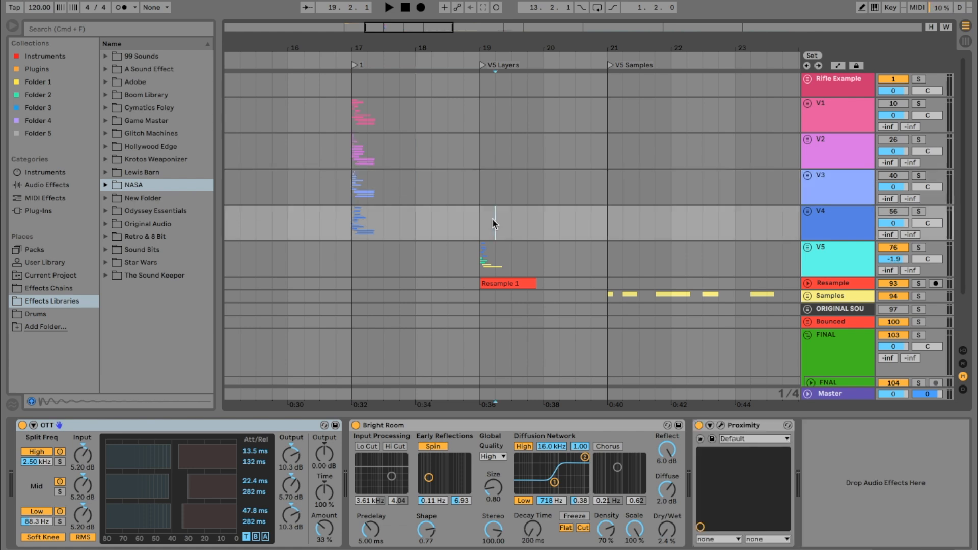
# - Expand the V5 group and the Resample track at the V5 Layers marker, and show the Resample track's devices
pyautogui.scroll(-2, 510, 224)
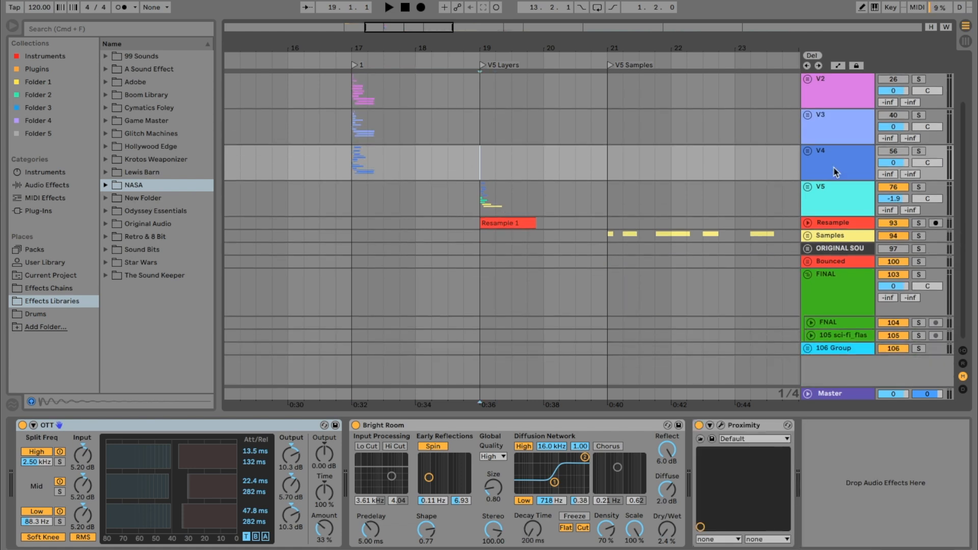
pyautogui.click(808, 187)
pyautogui.moveTo(495, 46); pyautogui.dragTo(495, 54)
pyautogui.scroll(-3, 681, 252)
pyautogui.hscroll(2, 535, 248)
pyautogui.hscroll(3, 530, 249)
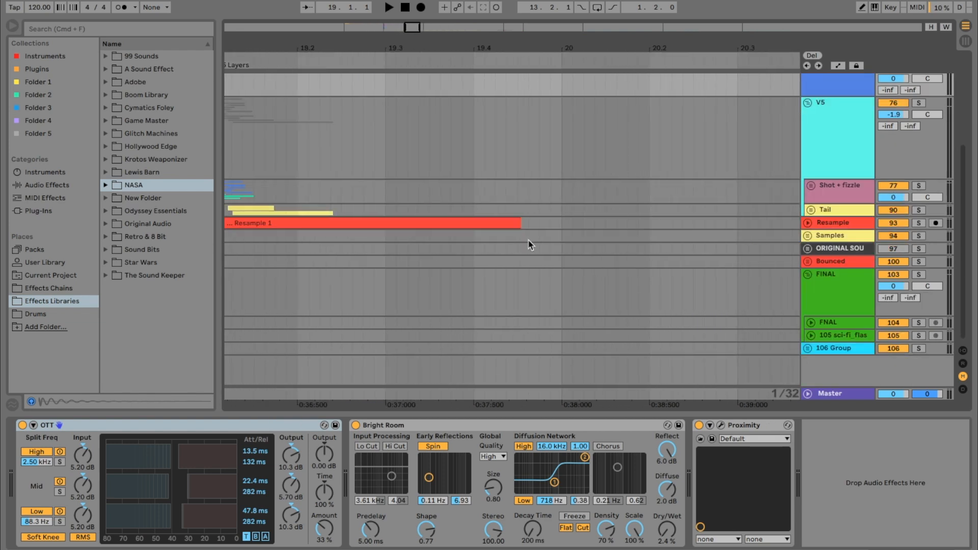
pyautogui.hscroll(-2, 528, 245)
pyautogui.click(807, 223)
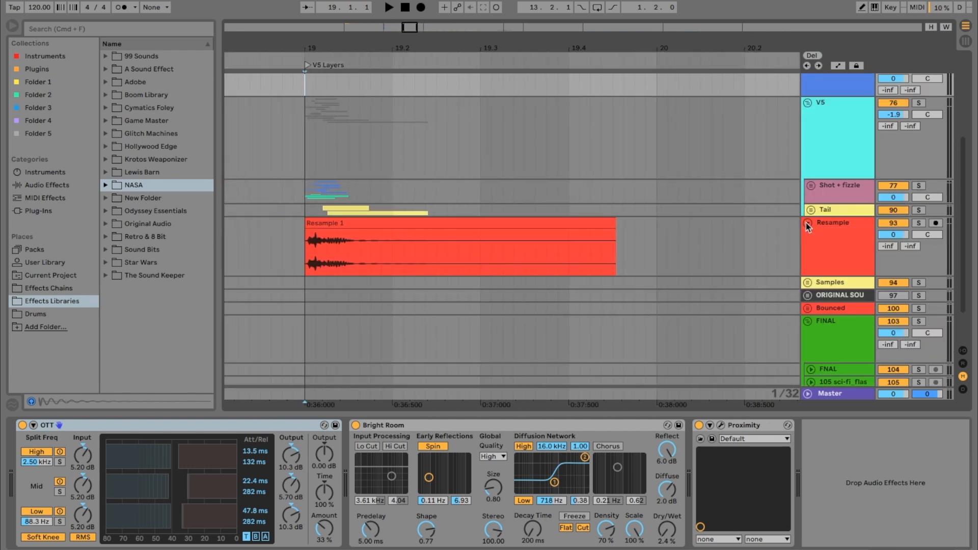
pyautogui.click(777, 239)
pyautogui.click(846, 234)
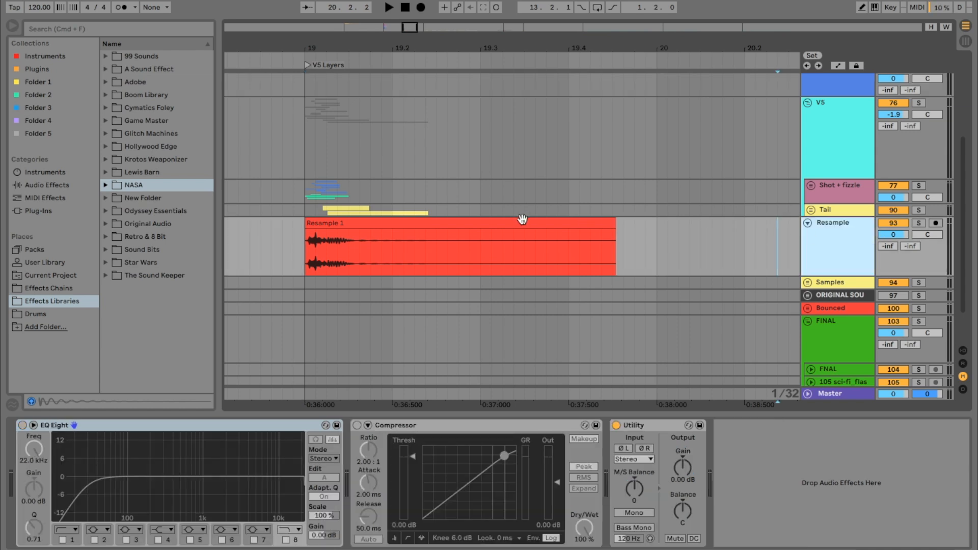
# - Shorten the Resample 1 clip to end at about 19.2.4 and add a short fade-out at its end
pyautogui.moveTo(616, 222); pyautogui.dragTo(463, 231)
pyautogui.click(462, 231)
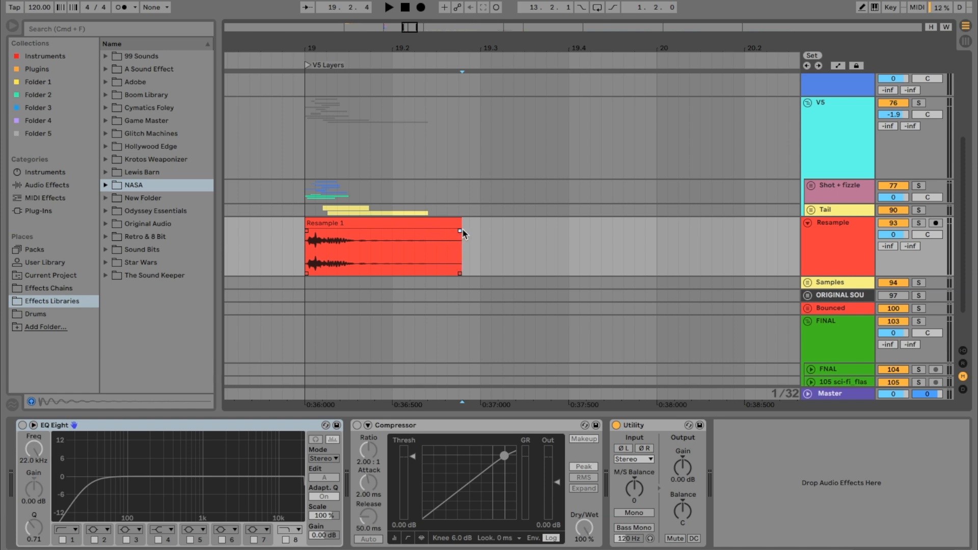
pyautogui.click(436, 225)
pyautogui.click(829, 231)
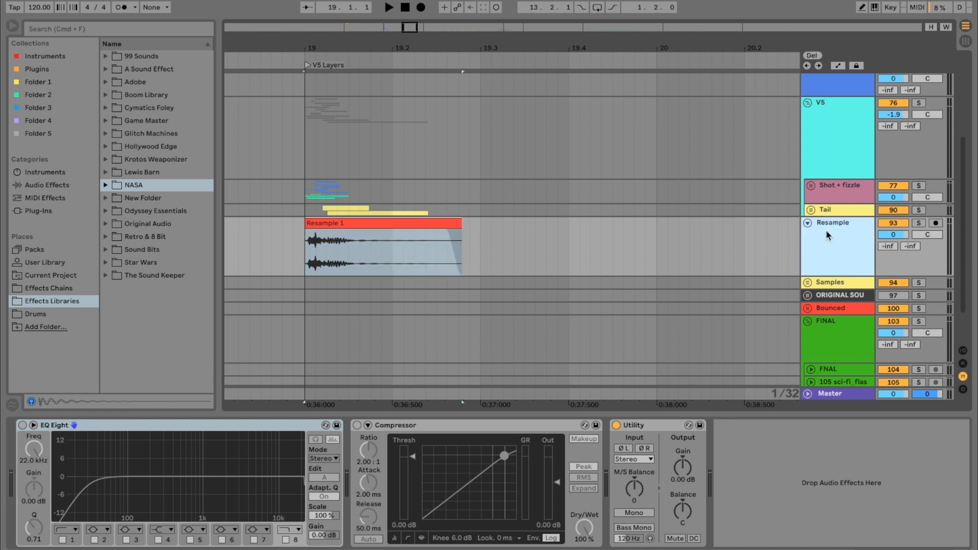
pyautogui.click(540, 247)
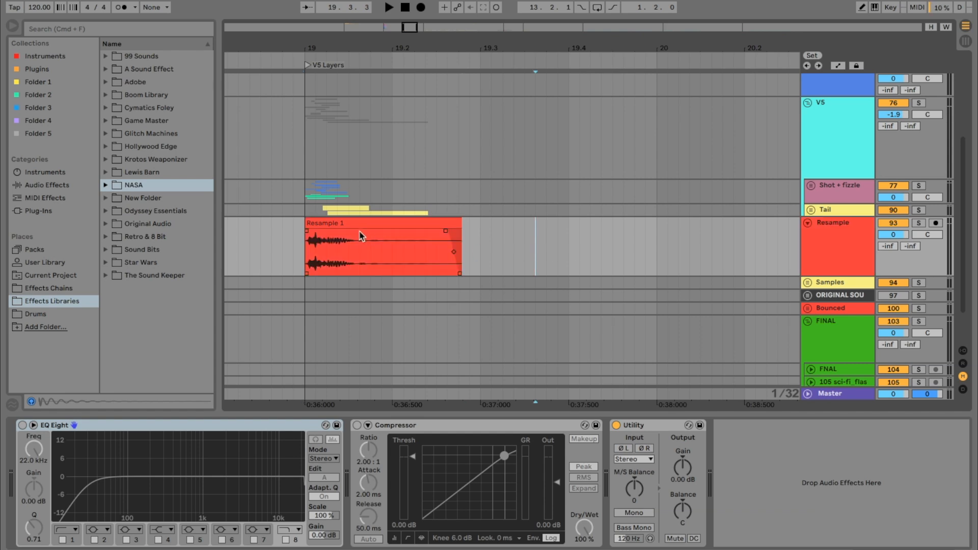
# - Inspect the start of the Resample 1 waveform up close and open the clip's sample settings
pyautogui.moveTo(316, 48); pyautogui.dragTo(317, 127)
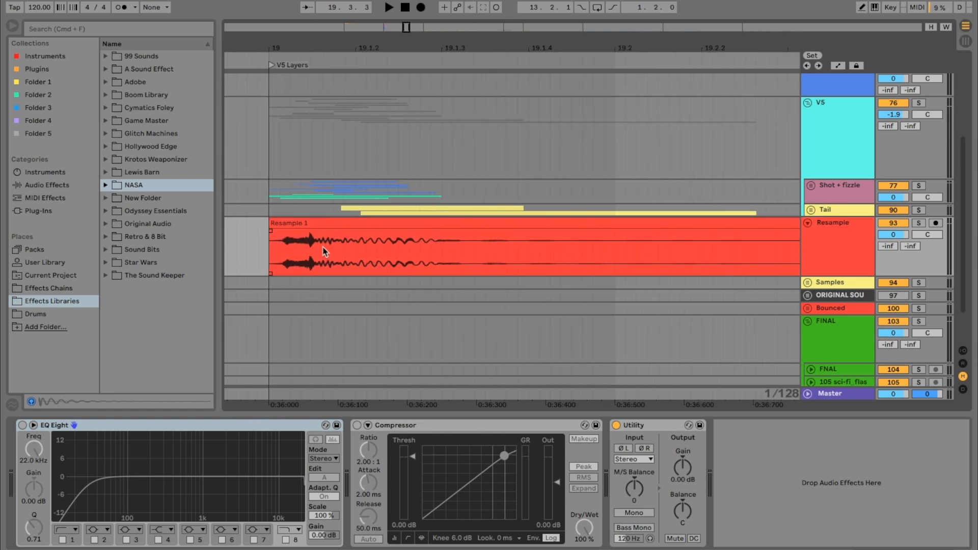
pyautogui.moveTo(280, 257); pyautogui.dragTo(433, 261)
pyautogui.click(344, 256)
pyautogui.moveTo(512, 44); pyautogui.dragTo(505, 10)
pyautogui.moveTo(403, 241); pyautogui.dragTo(515, 242)
pyautogui.click(513, 220)
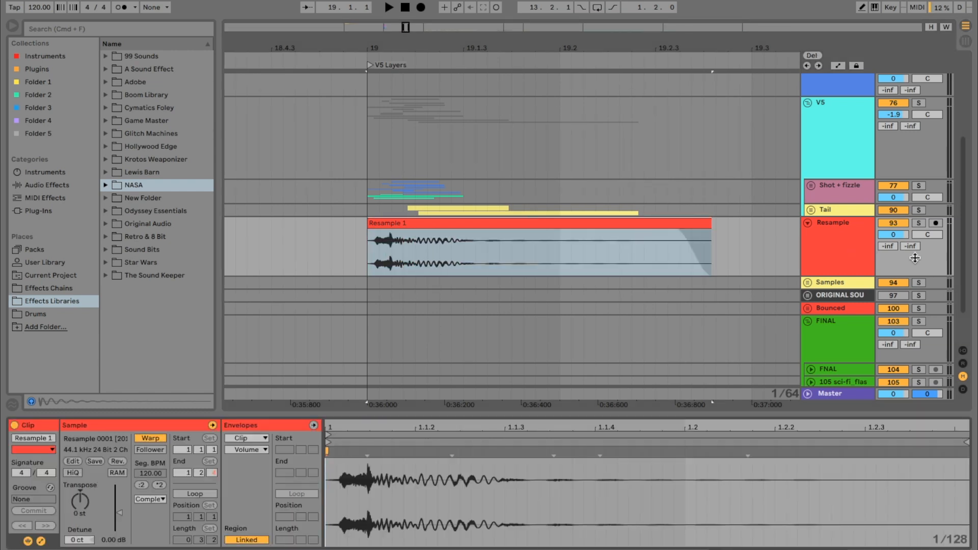
# - Enlarge the Resample track and raise the Resample 1 clip's gain to 2.00 dB
pyautogui.scroll(3, 582, 128)
pyautogui.scroll(3, 582, 127)
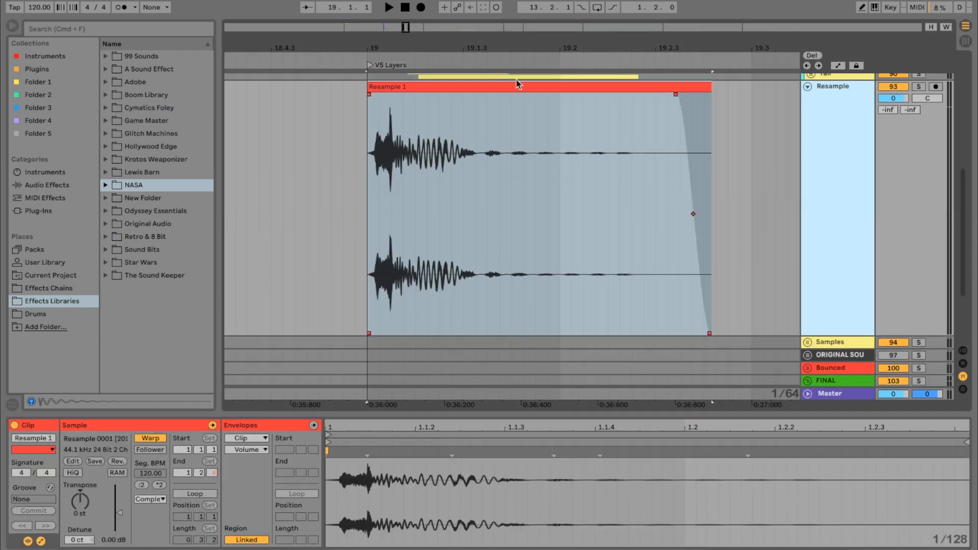
pyautogui.doubleClick(514, 87)
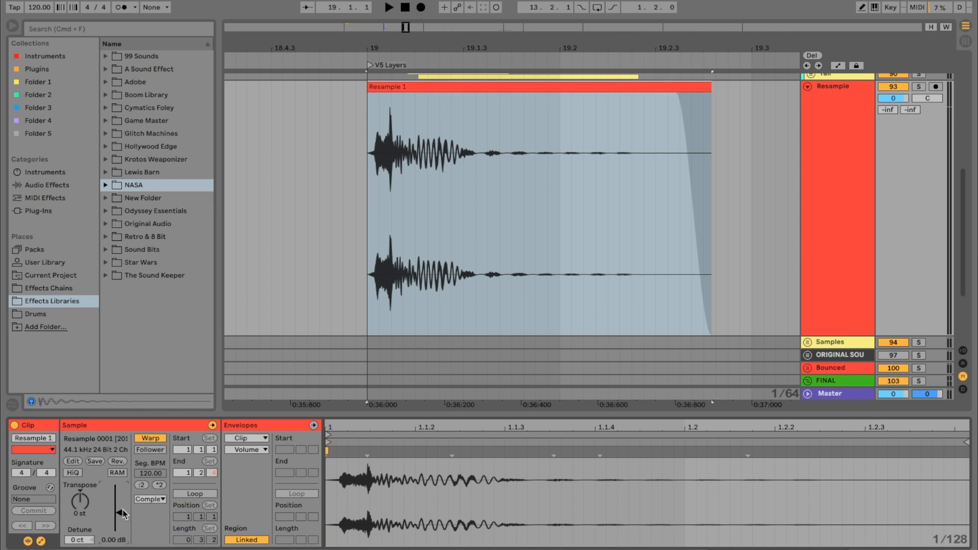
pyautogui.moveTo(118, 512); pyautogui.dragTo(119, 510)
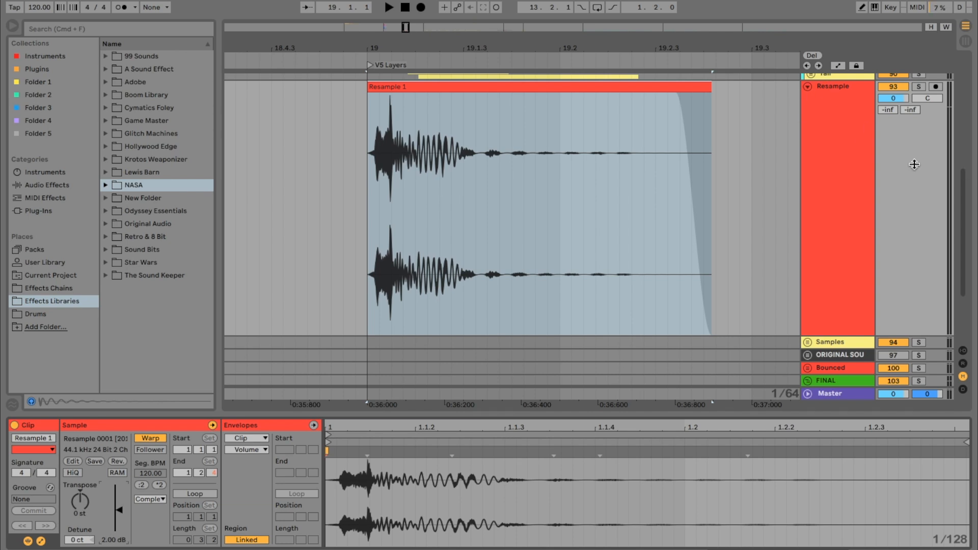
# - Collapse the enlarged Resample track and the V5 group
pyautogui.moveTo(915, 163); pyautogui.dragTo(911, 94)
pyautogui.click(807, 87)
pyautogui.scroll(8, 736, 155)
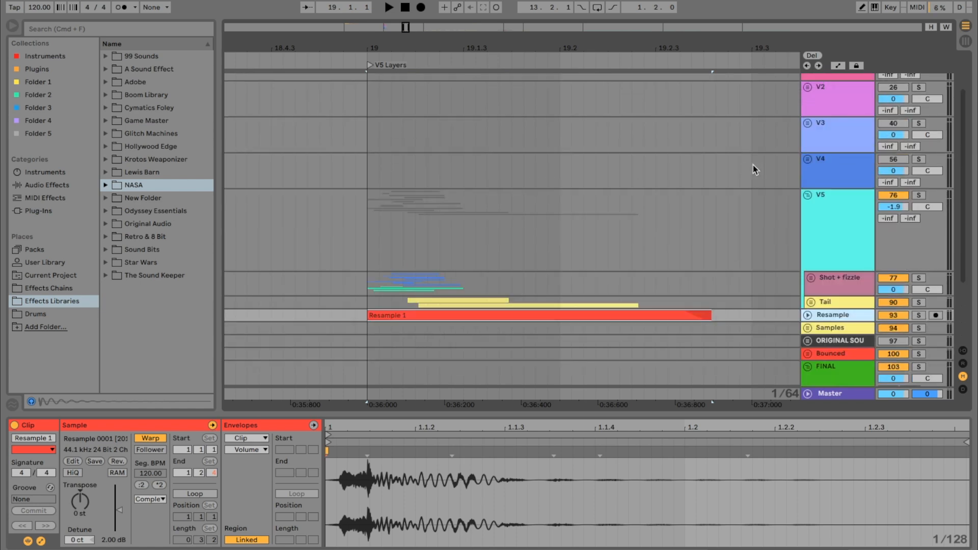
pyautogui.click(807, 195)
pyautogui.moveTo(614, 36)
pyautogui.mouseDown()
pyautogui.moveTo(517, 20)
pyautogui.moveTo(507, 6)
pyautogui.mouseUp()
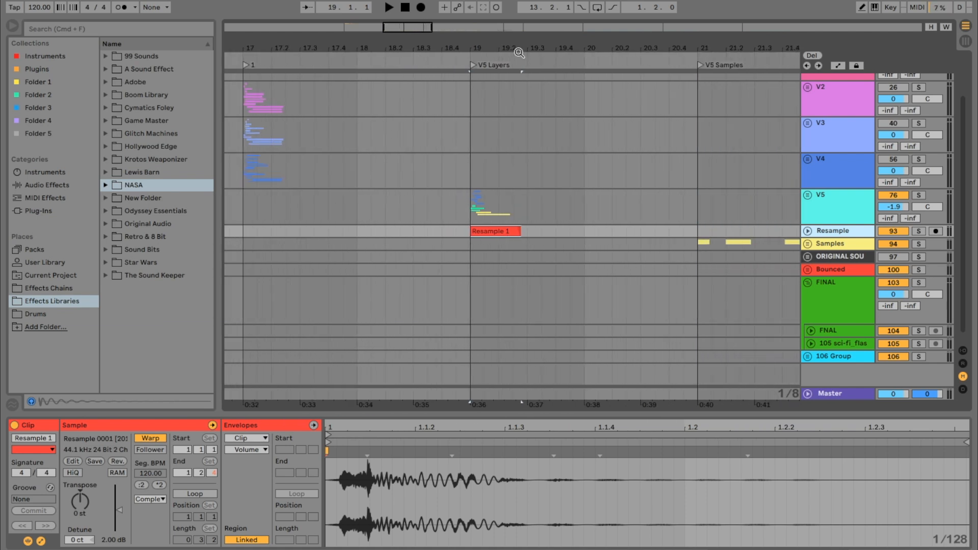
# - Highlight the V4, V5 and Resample clips between the 1 and V5 Samples markers, and clear the selection at 21.1.1
pyautogui.click(697, 201)
pyautogui.moveTo(685, 53); pyautogui.dragTo(552, 41)
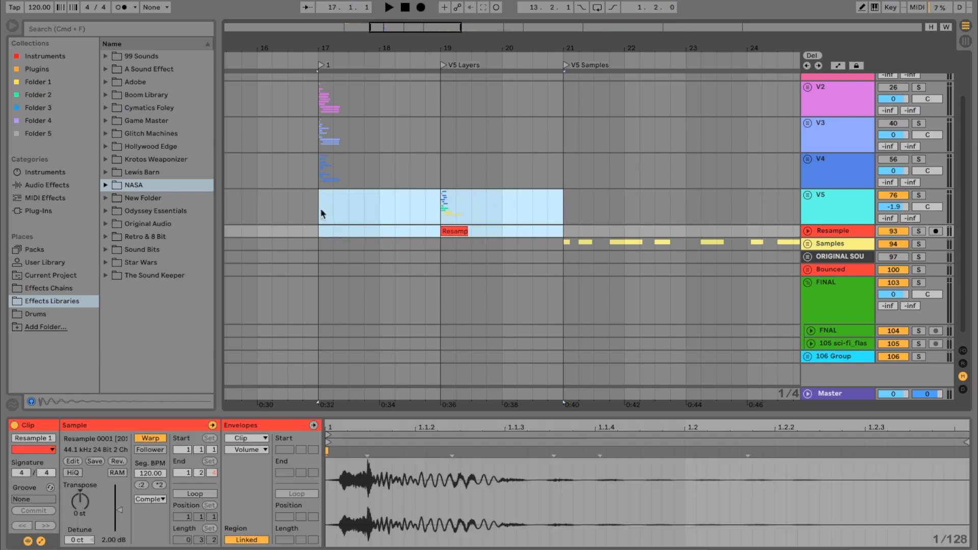
pyautogui.click(321, 223)
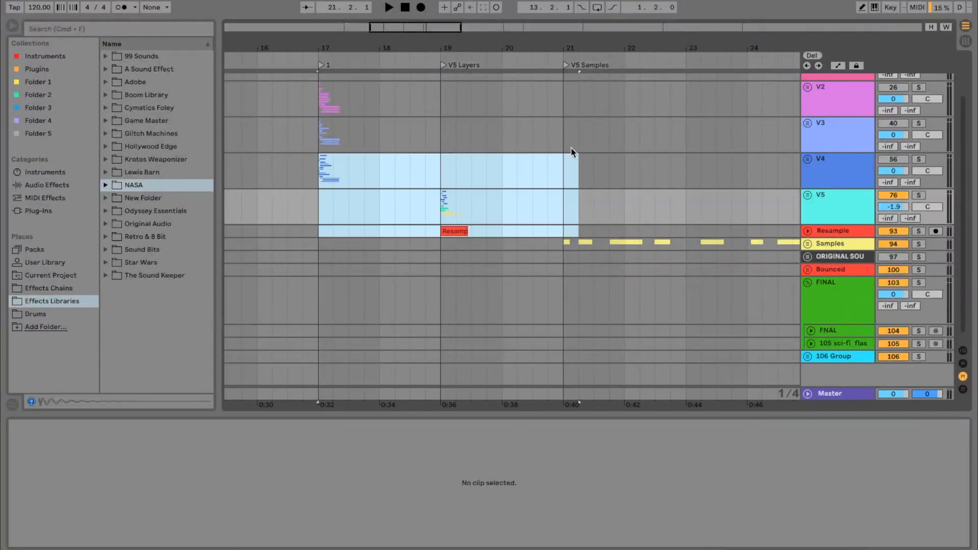
pyautogui.scroll(3, 558, 117)
pyautogui.click(564, 115)
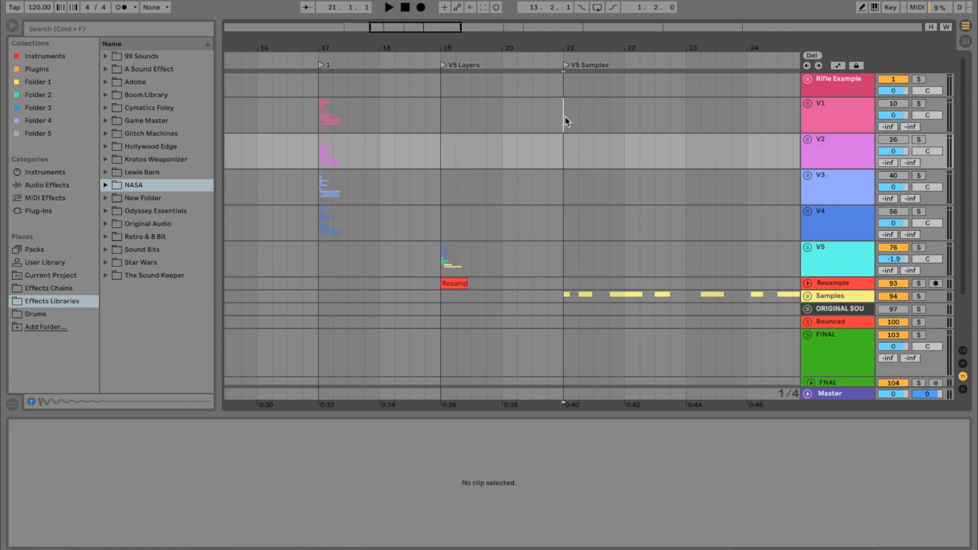